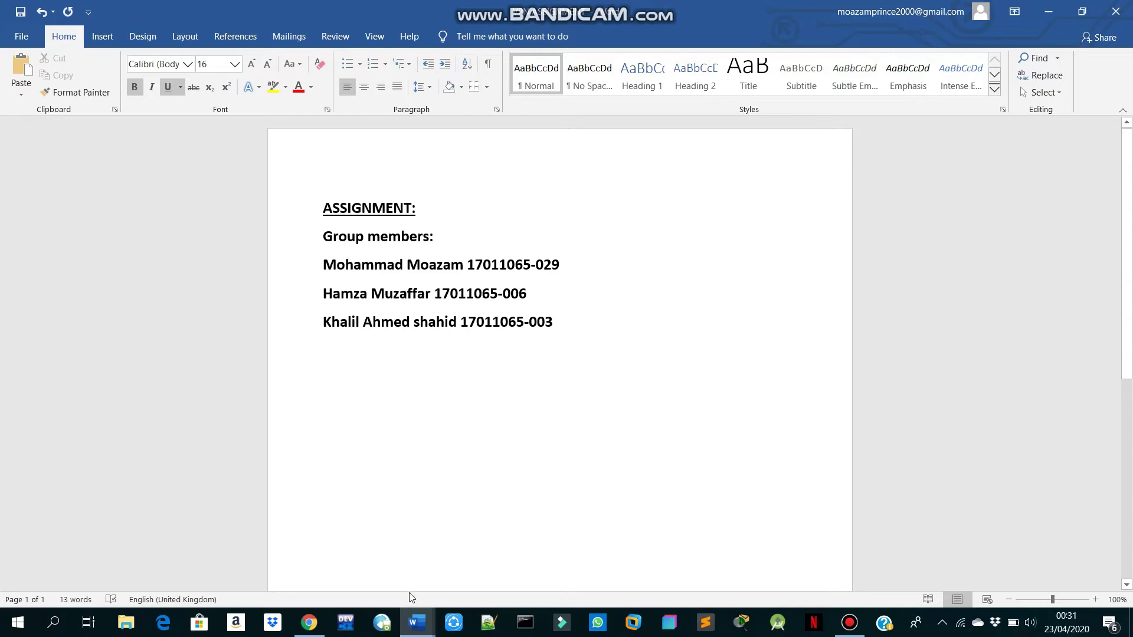
# Step: Open the LAB document in Word and read from its title to the section on creating a VPC network and firewall rules
pyautogui.moveTo(417, 622)
pyautogui.click(376, 569)
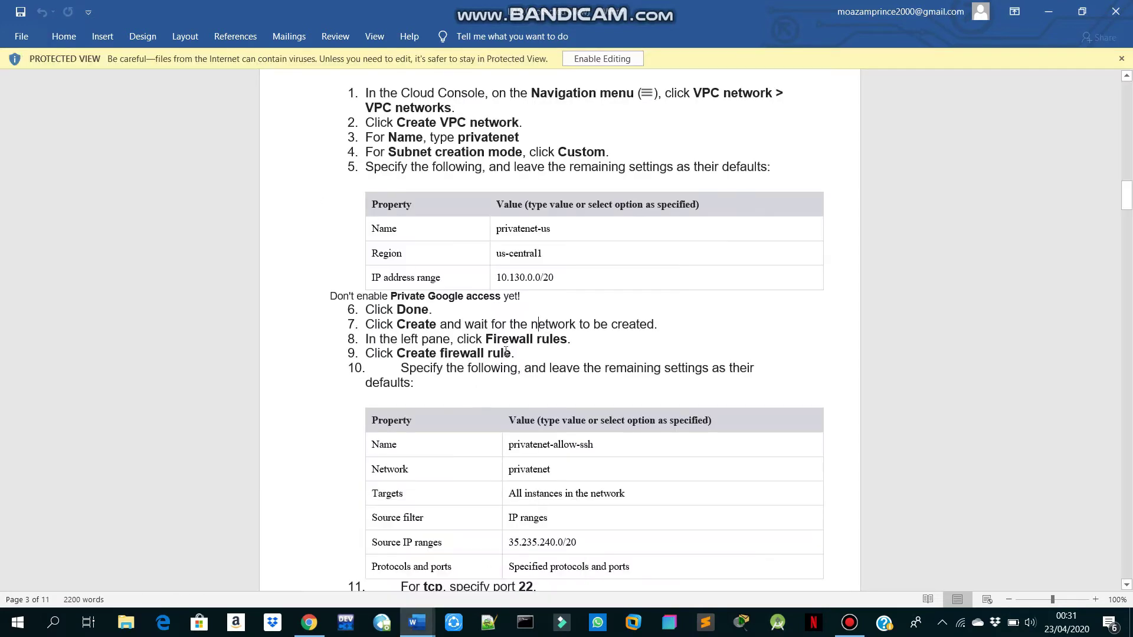
pyautogui.scroll(20, 505, 351)
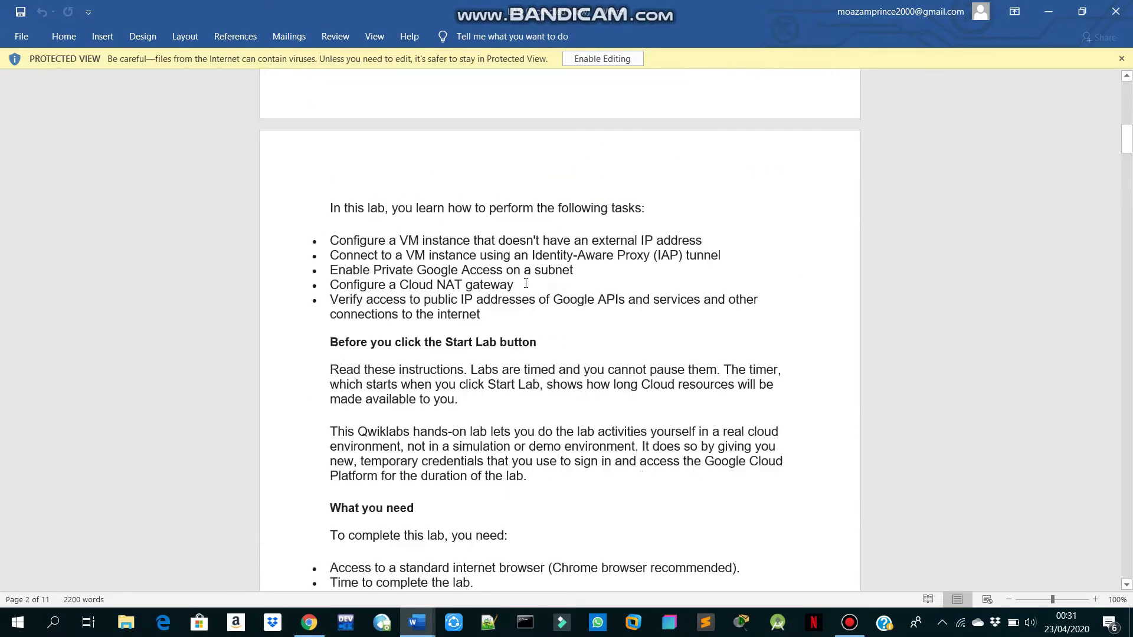
pyautogui.scroll(6, 525, 283)
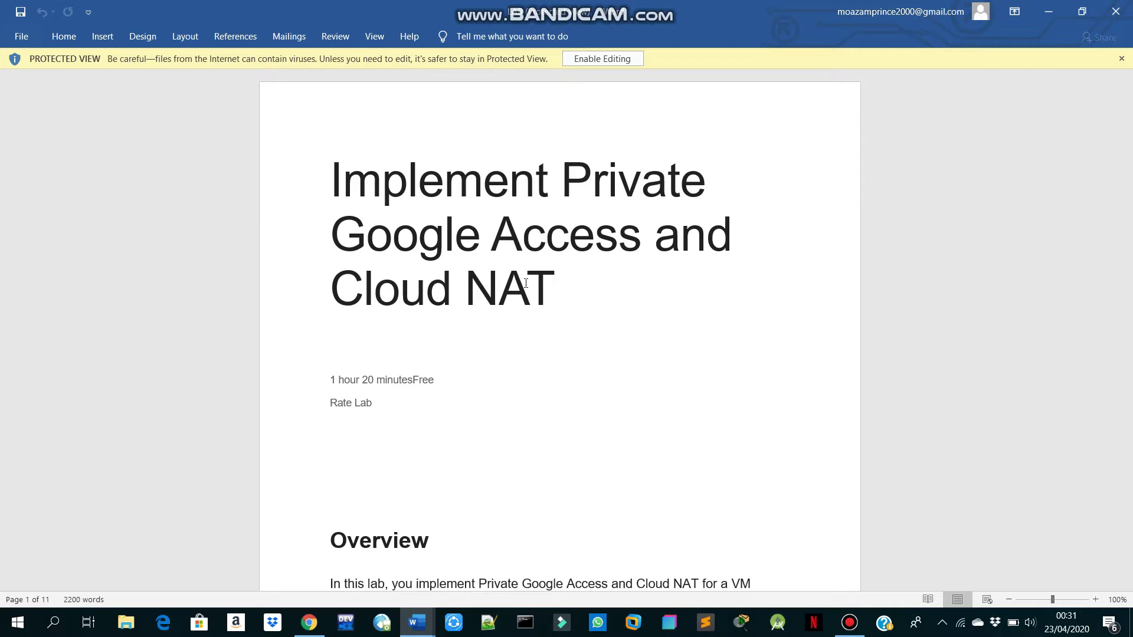
pyautogui.scroll(-10, 525, 284)
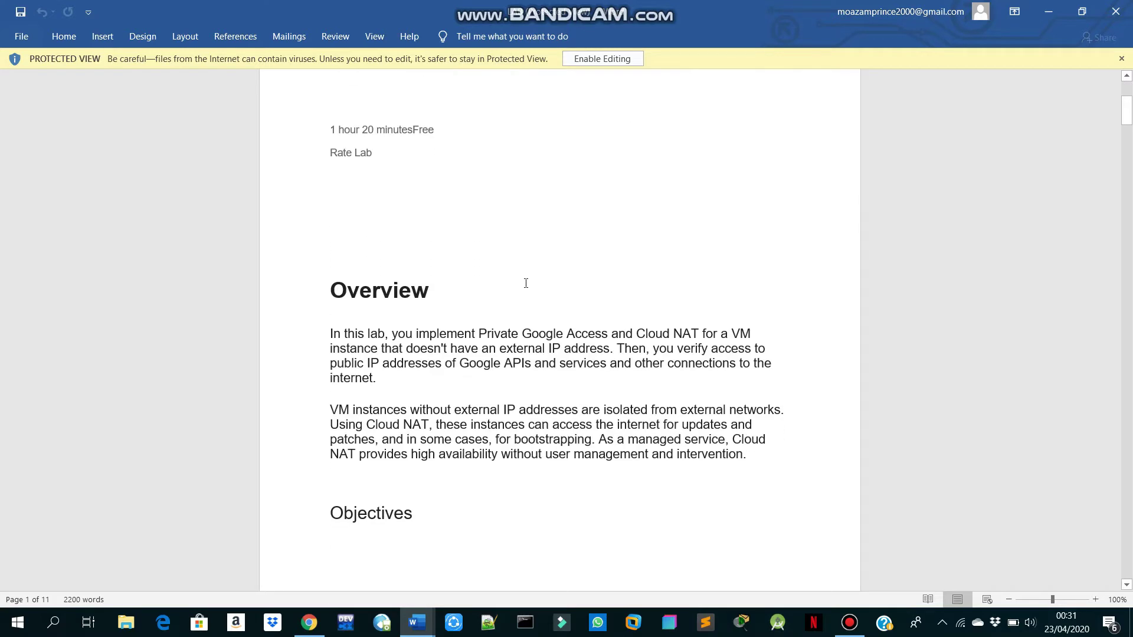
pyautogui.scroll(-12, 526, 283)
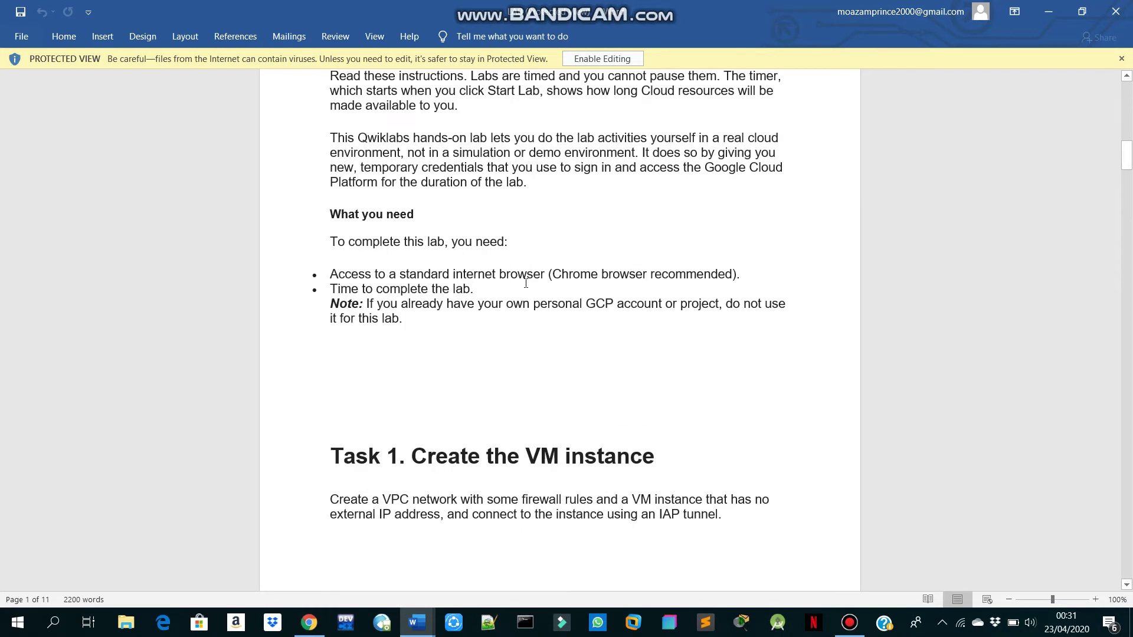
pyautogui.scroll(-3, 526, 283)
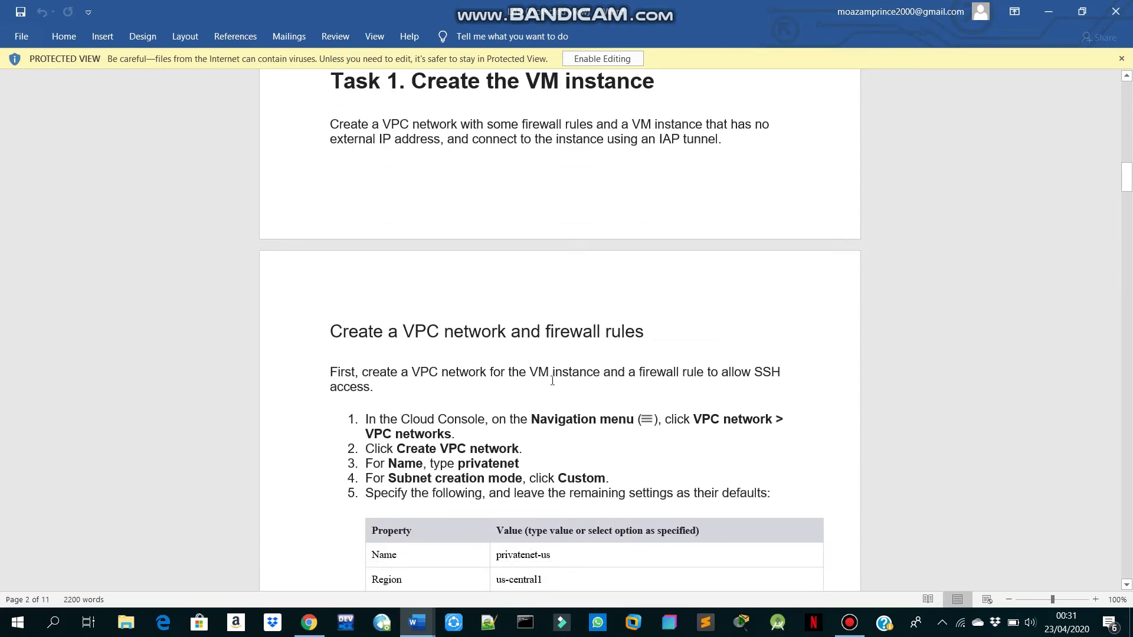
pyautogui.scroll(-1, 558, 375)
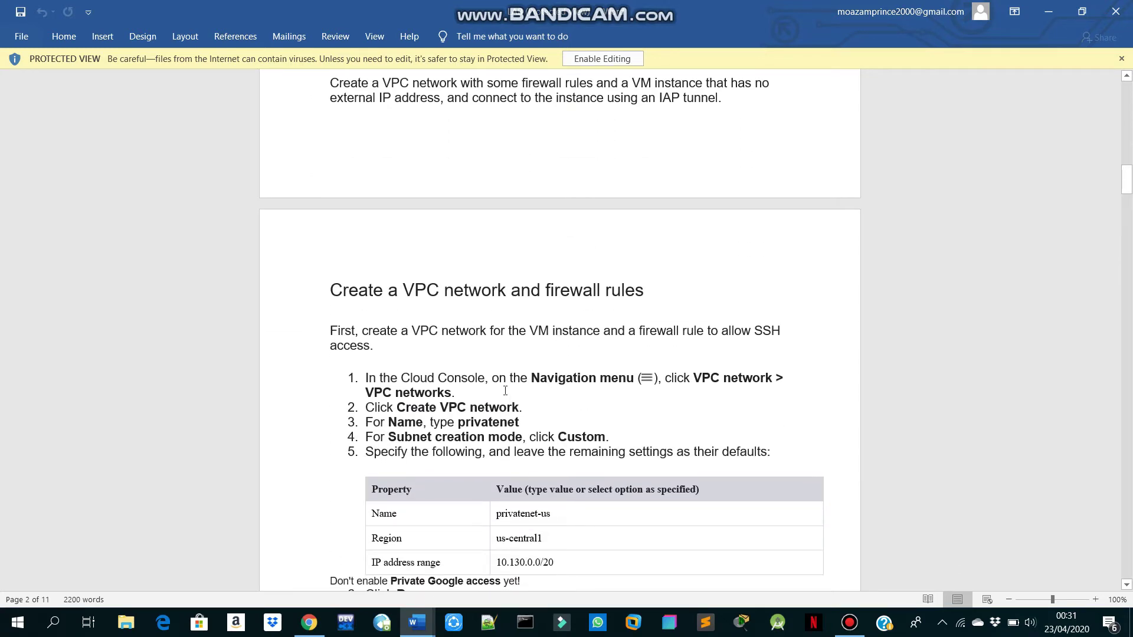
# Step: Switch to the Google Cloud console in Chrome, go to the VPC networks page and start creating a new VPC network
pyautogui.hotkey('alt', 'Tab')
pyautogui.hotkey('alt', 'Tab')
pyautogui.hotkey('alt', 'Tab')
pyautogui.hotkey('alt', 'Tab')
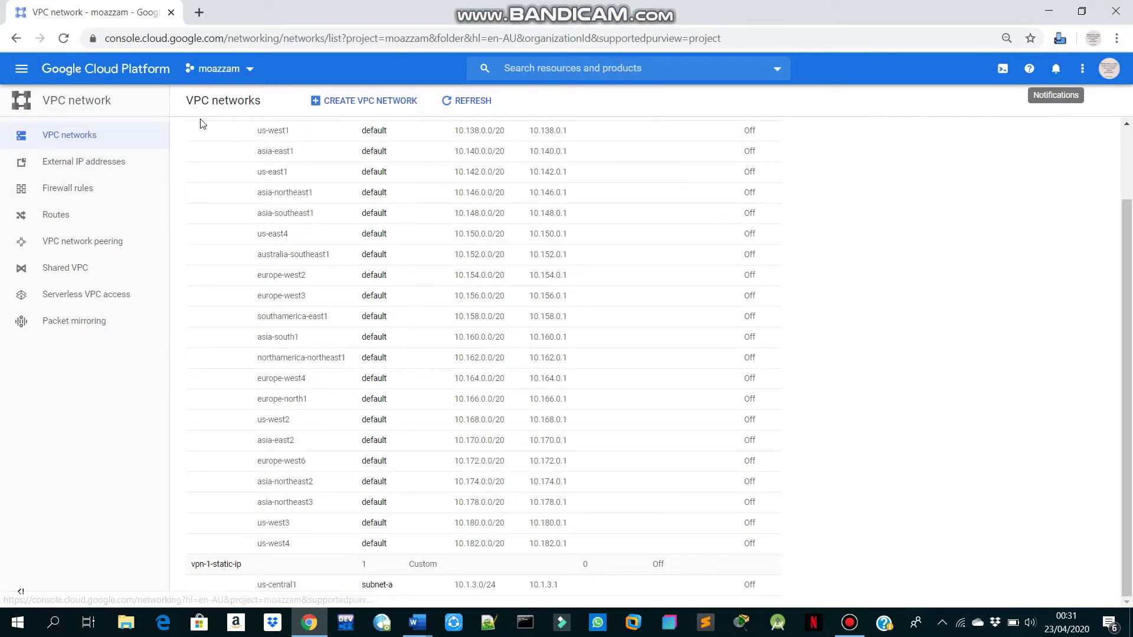
pyautogui.click(21, 69)
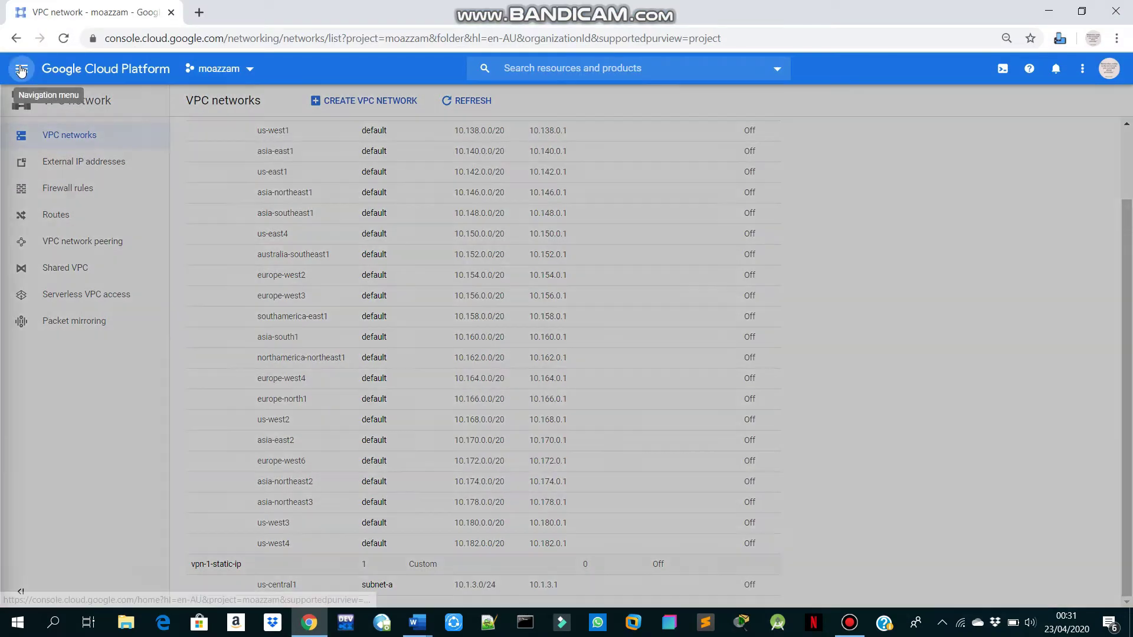
pyautogui.moveTo(120, 229)
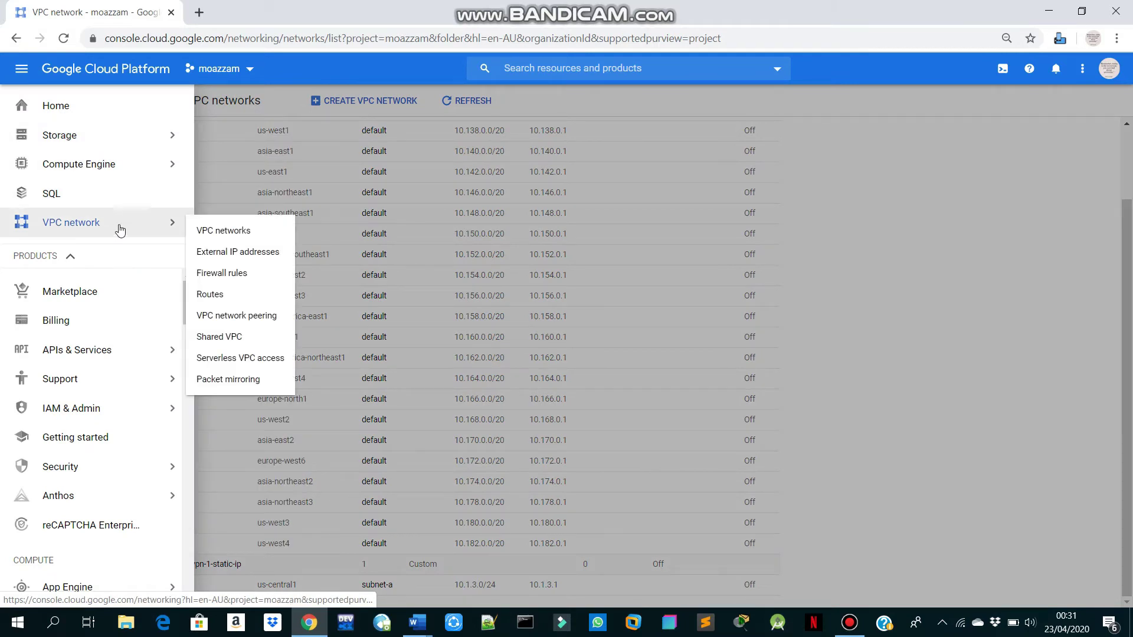
pyautogui.click(220, 233)
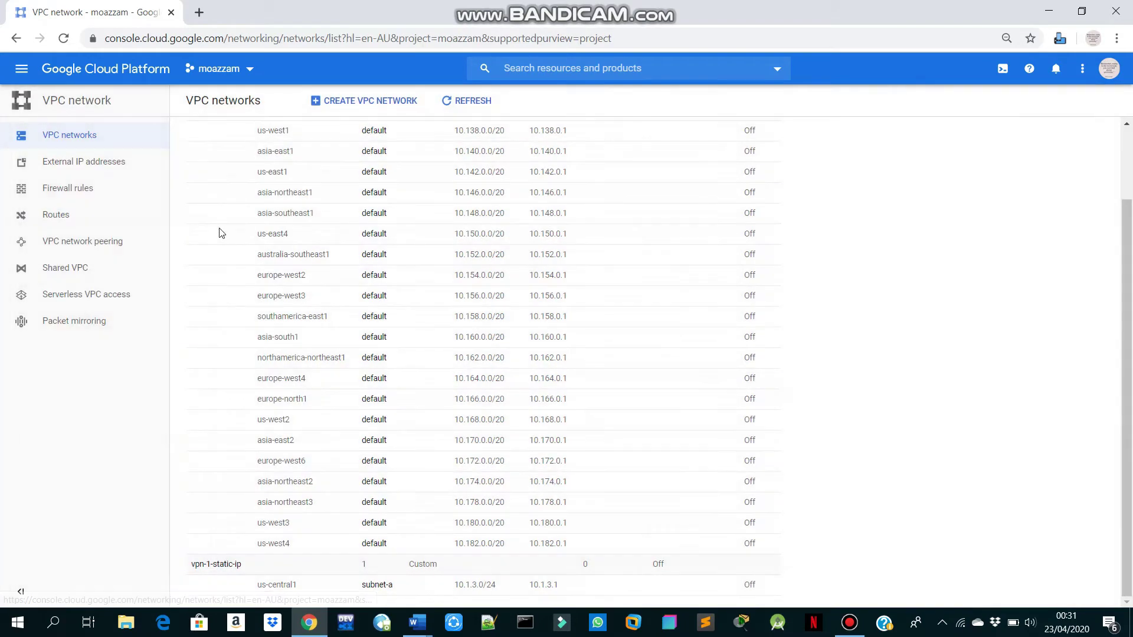
pyautogui.click(332, 102)
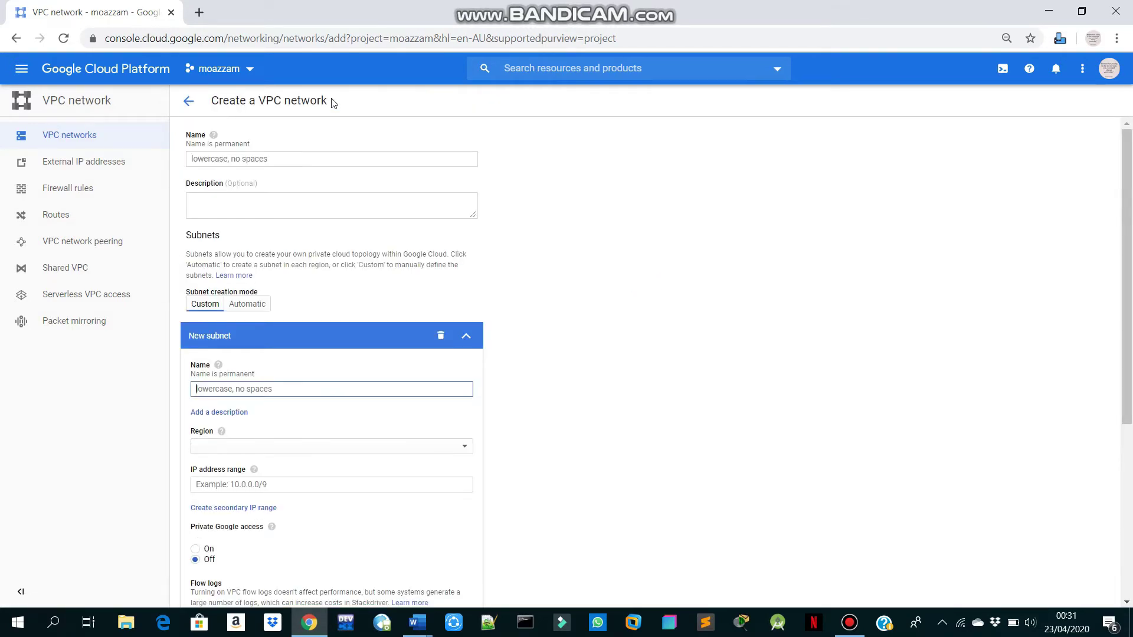
# Step: Switch to the LAB document in Word and check the name and subnet settings specified for the VPC network
pyautogui.click(363, 157)
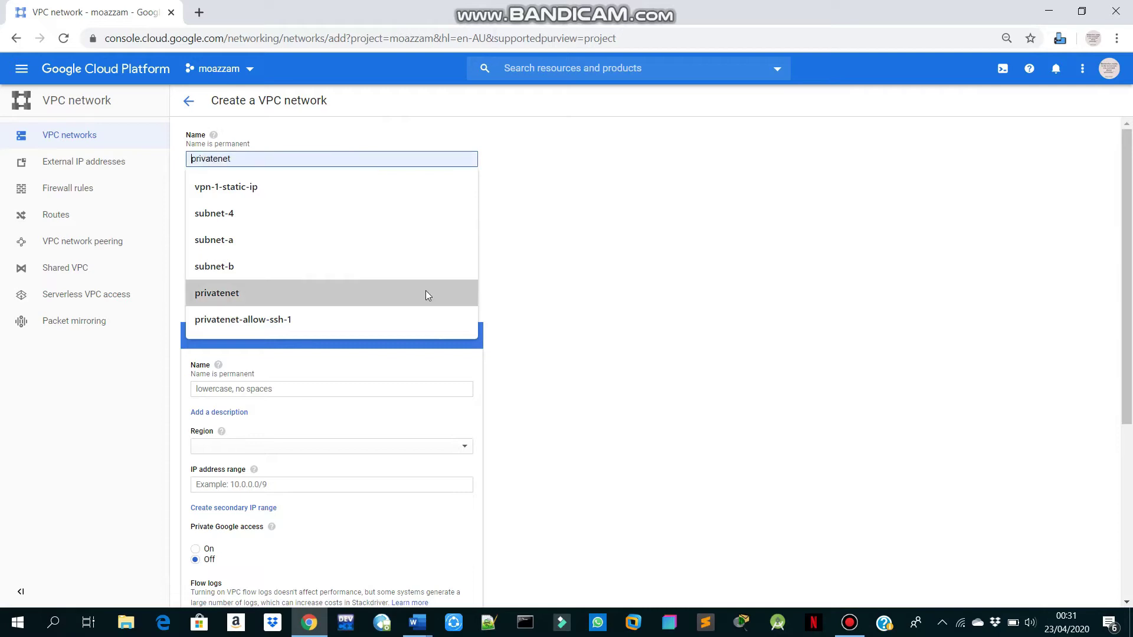
pyautogui.hotkey('alt', 'Tab')
pyautogui.hotkey('alt', 'Tab')
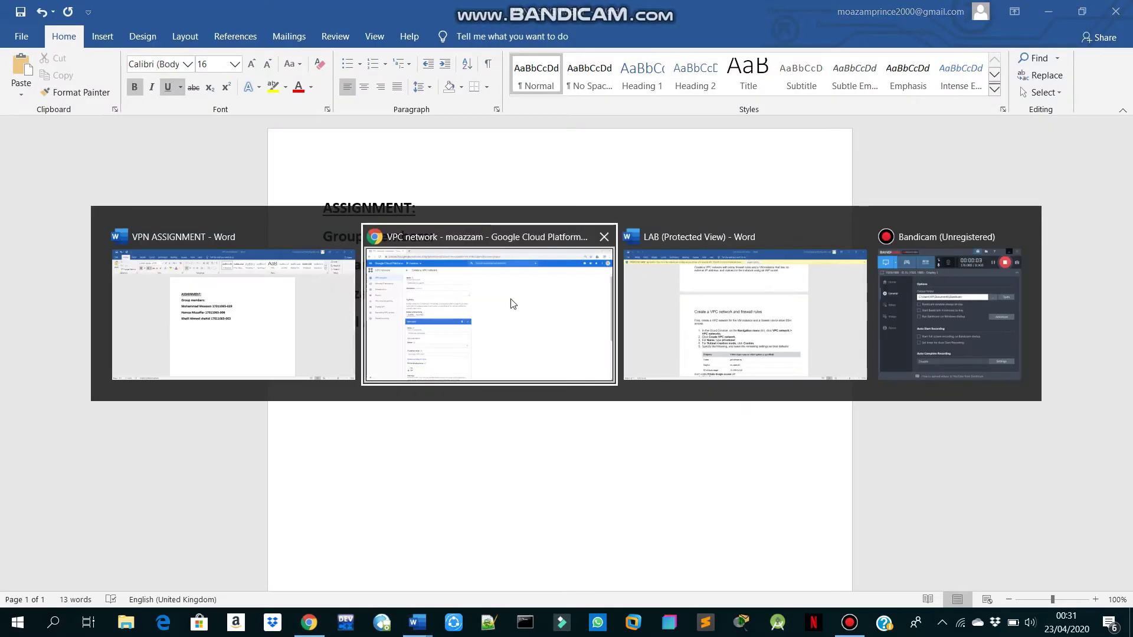
pyautogui.hotkey('alt', 'Tab')
pyautogui.scroll(-3, 514, 300)
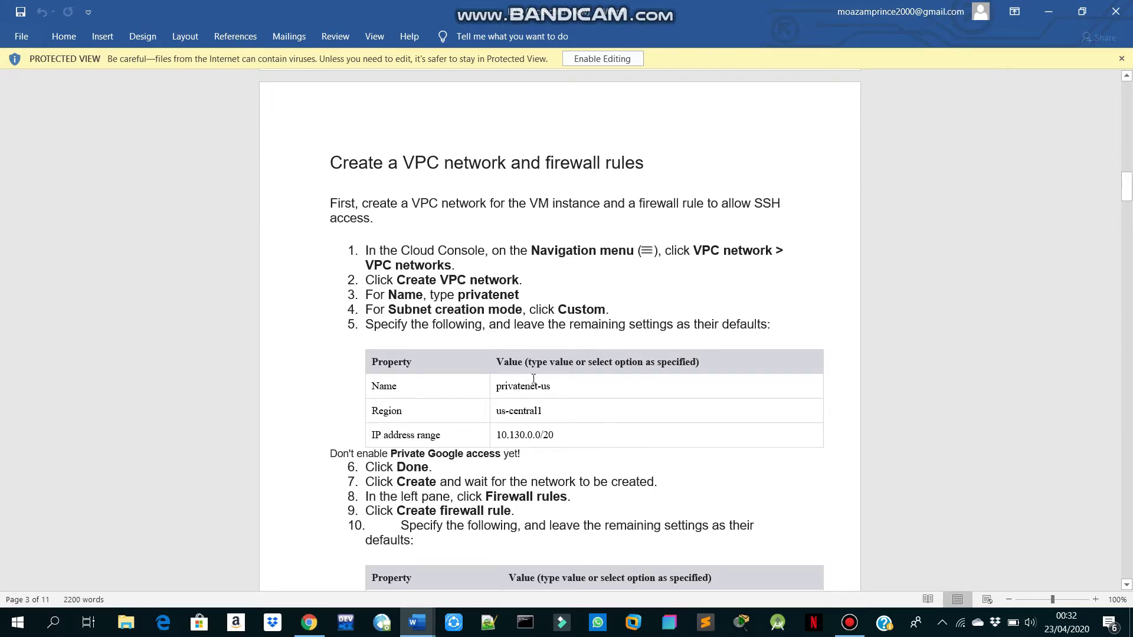
# Step: Close the VPN ASSIGNMENT document in Word, leaving the LAB document open
pyautogui.hotkey('alt', 'Tab')
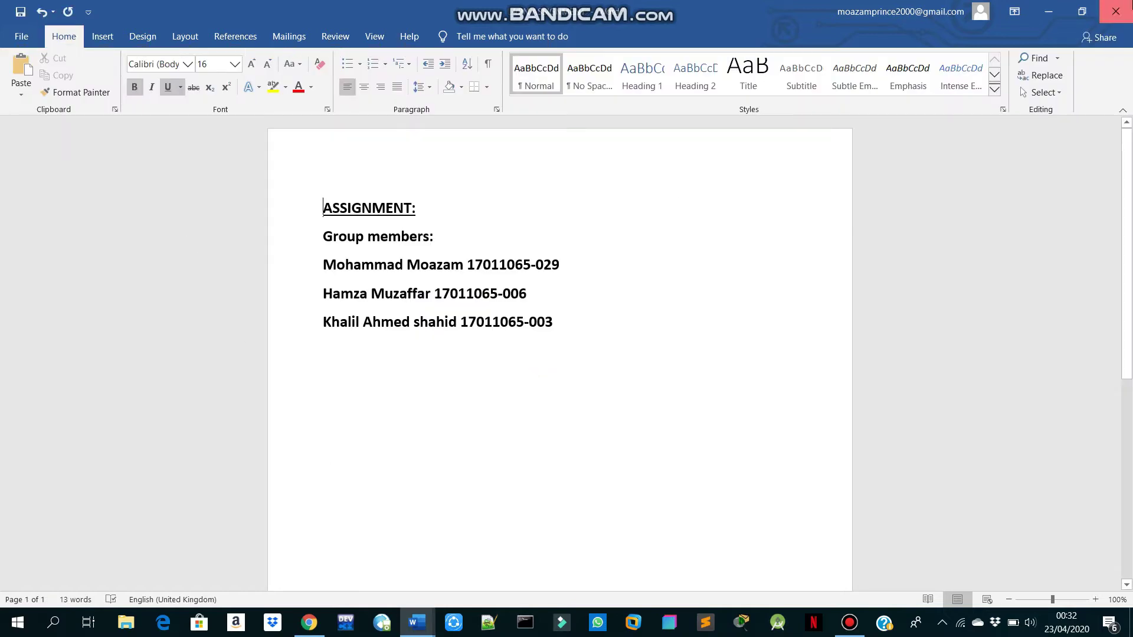
pyautogui.click(1115, 11)
pyautogui.click(566, 350)
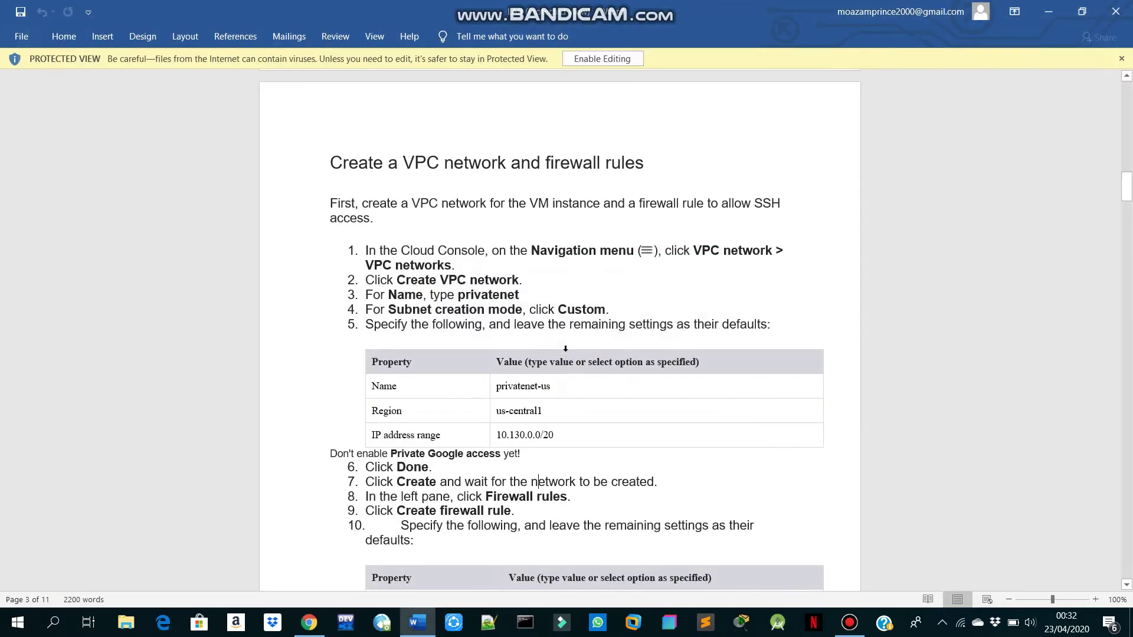
# Step: Switch back to the Google Cloud console in Chrome and name the new VPC network privatenet
pyautogui.hotkey('alt', 'Tab')
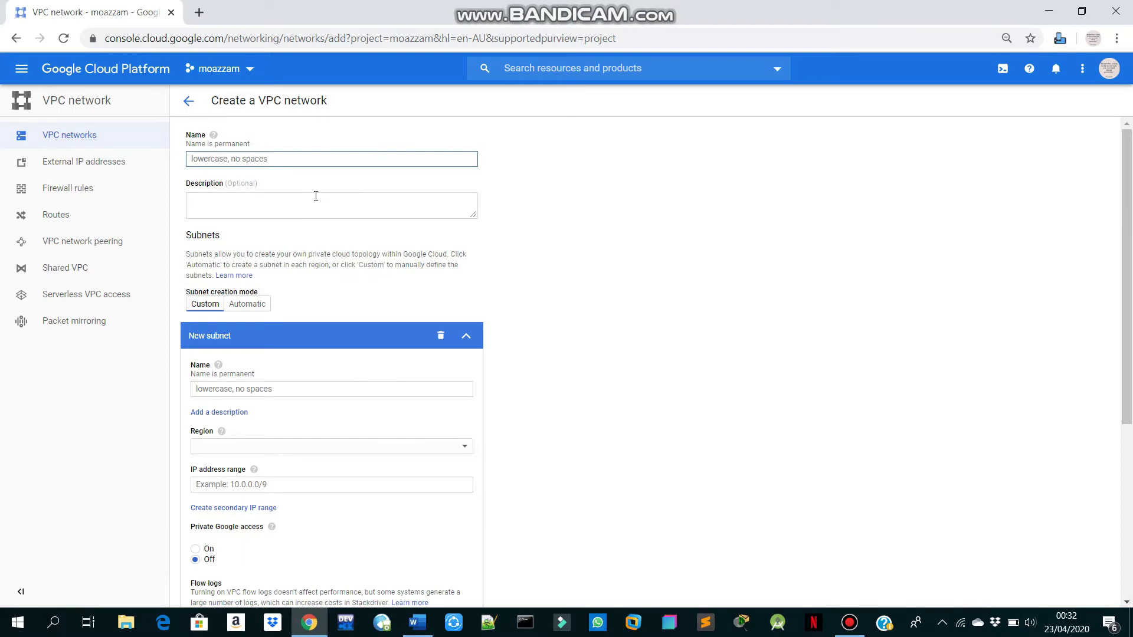
pyautogui.click(284, 158)
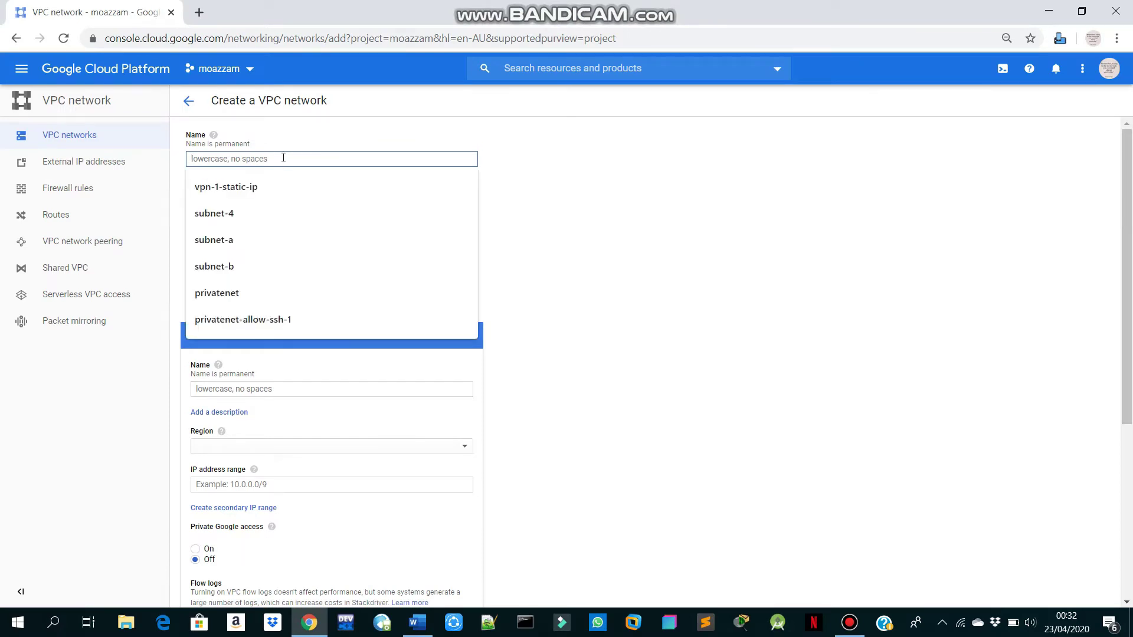
pyautogui.click(218, 297)
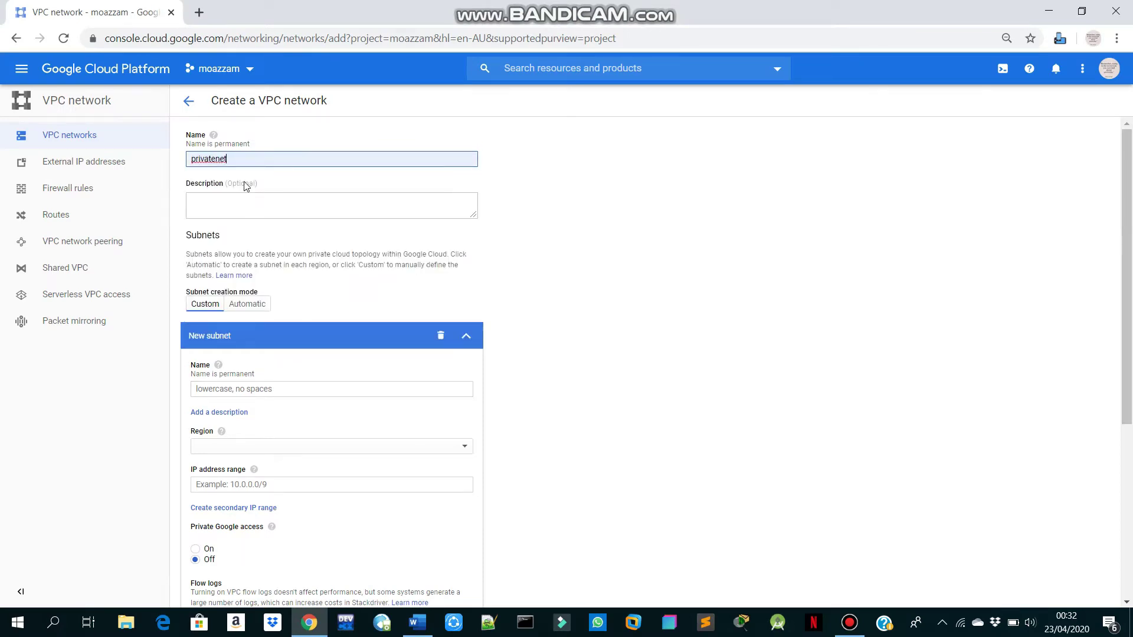
# Step: Name the new custom subnet privatenet-us and set its region to us-central1
pyautogui.scroll(-2, 245, 195)
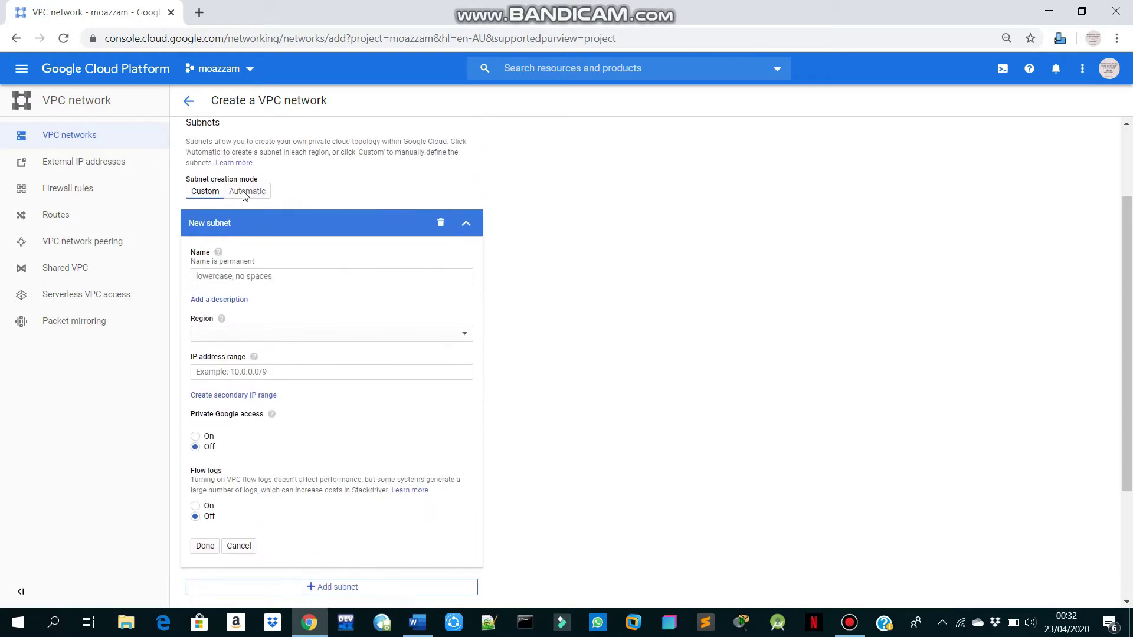
pyautogui.click(251, 277)
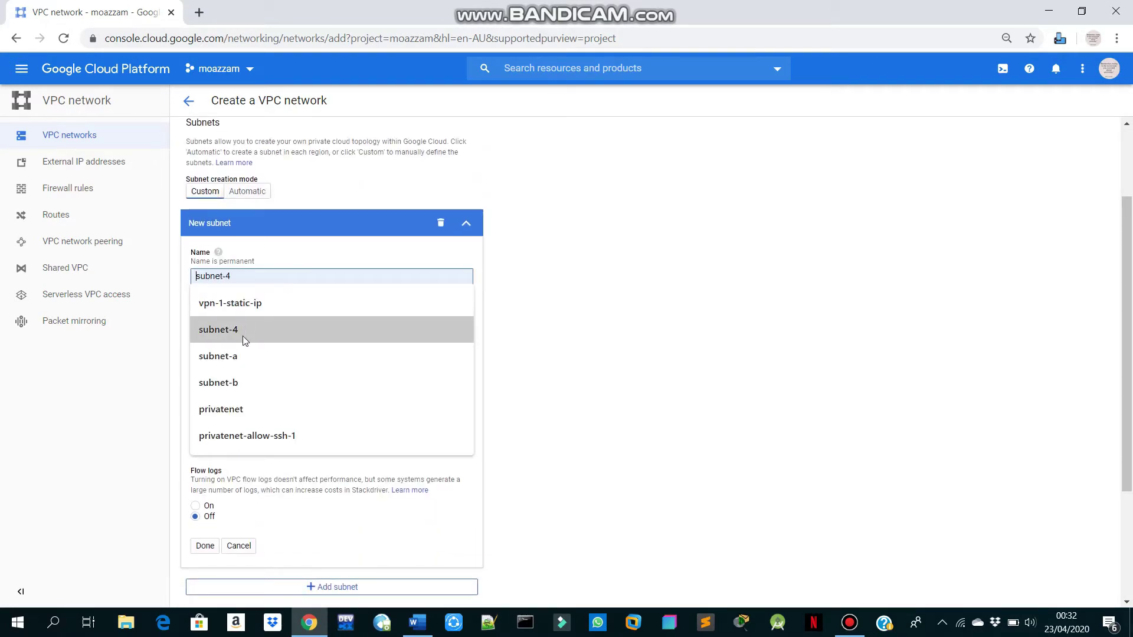
pyautogui.click(231, 407)
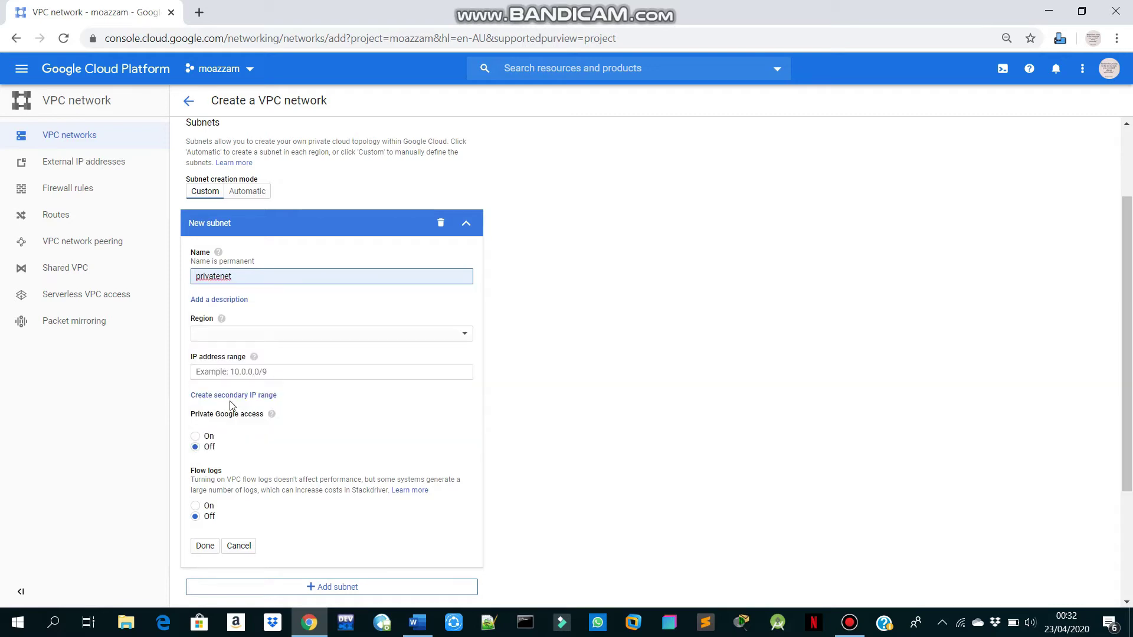
pyautogui.write('-us')
pyautogui.scroll(-2, 230, 406)
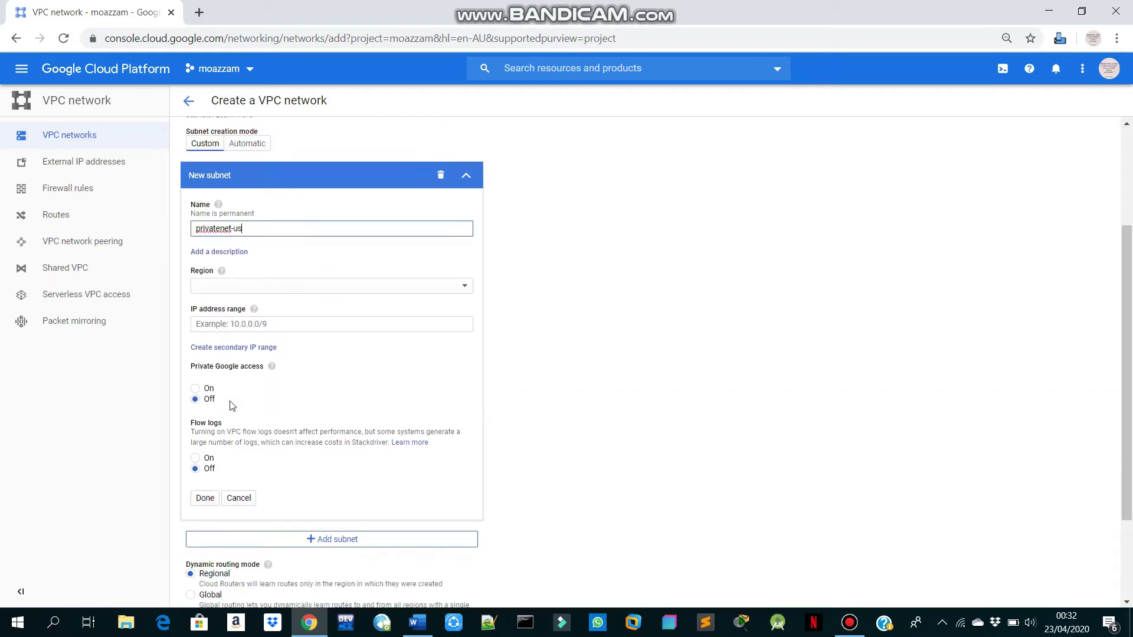
pyautogui.click(249, 236)
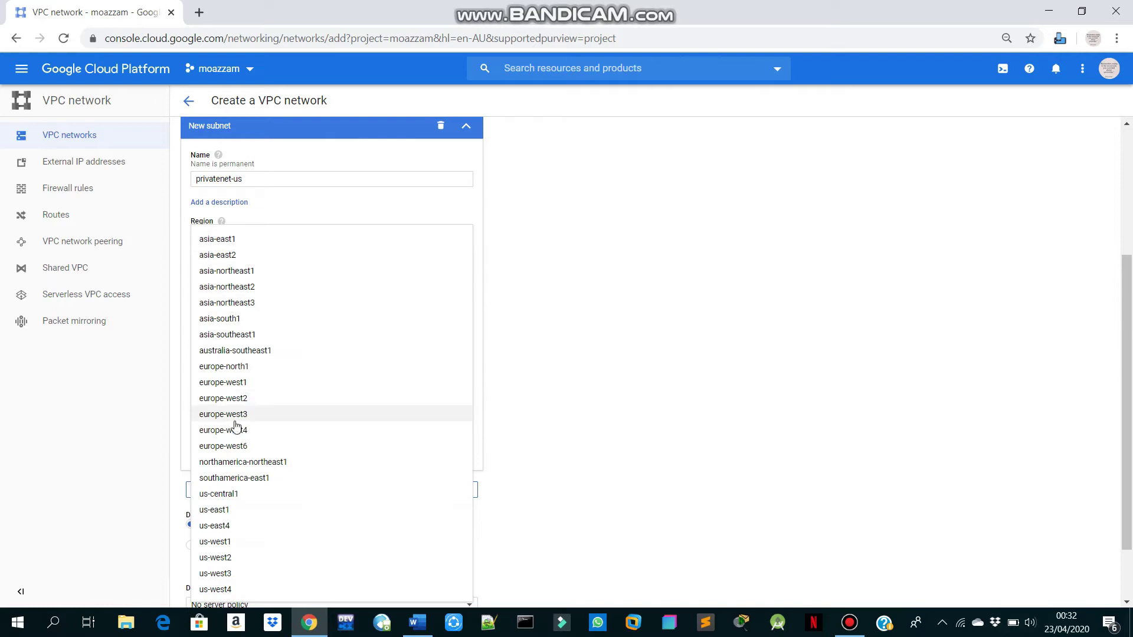
pyautogui.click(231, 493)
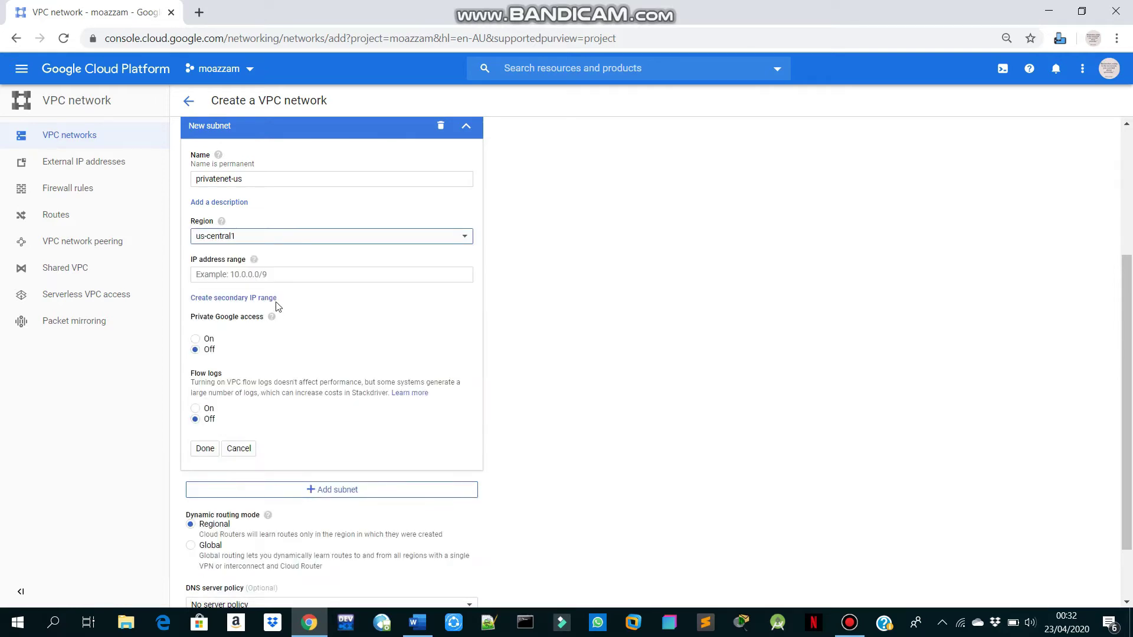
# Step: Copy the IP address range 10.130.0.0/20 from the LAB document in Word into the subnet's IP address range in Chrome
pyautogui.click(281, 275)
pyautogui.hotkey('alt', 'Tab')
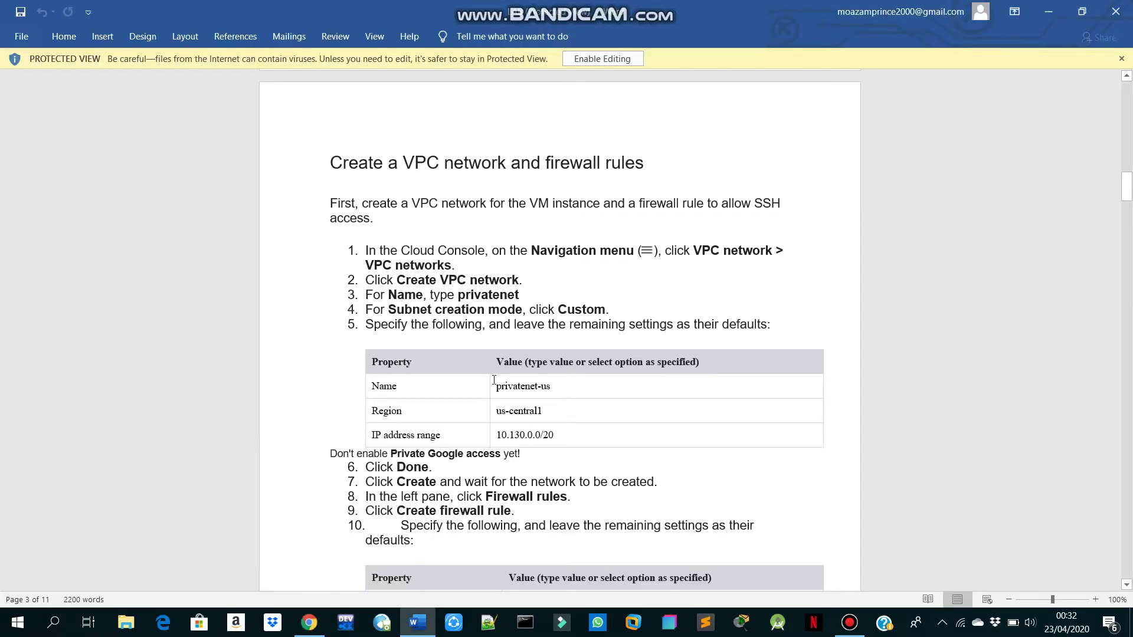
pyautogui.scroll(-1, 494, 380)
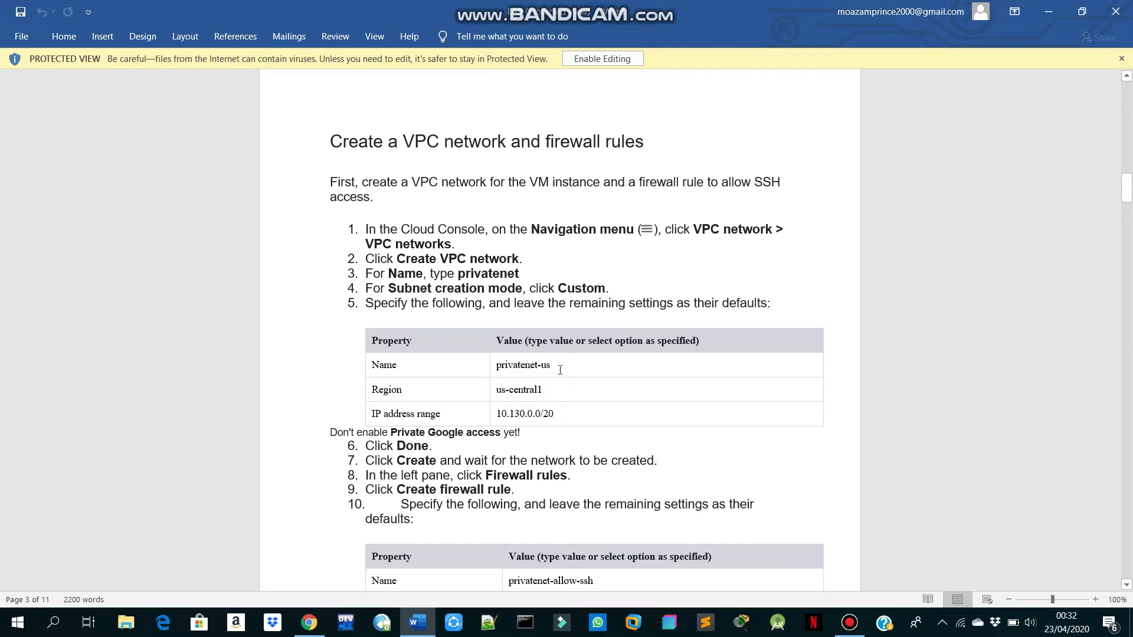
pyautogui.moveTo(562, 413); pyautogui.dragTo(490, 419)
pyautogui.hotkey('ctrl', 'c')
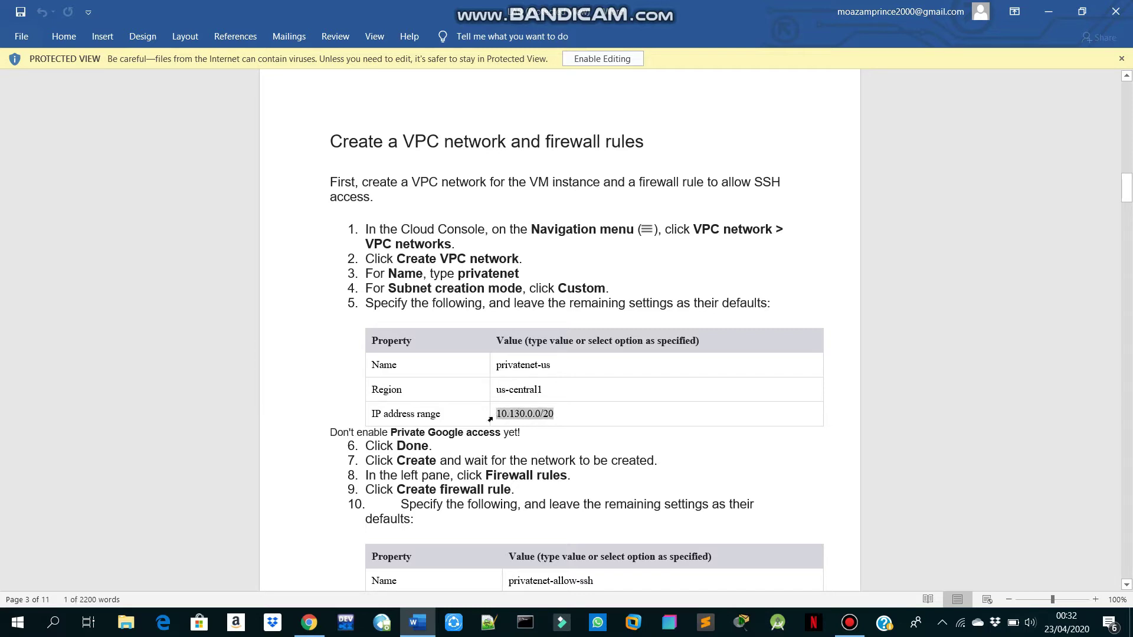
pyautogui.hotkey('alt', 'Tab')
pyautogui.hotkey('ctrl', 'v')
pyautogui.scroll(-2, 494, 423)
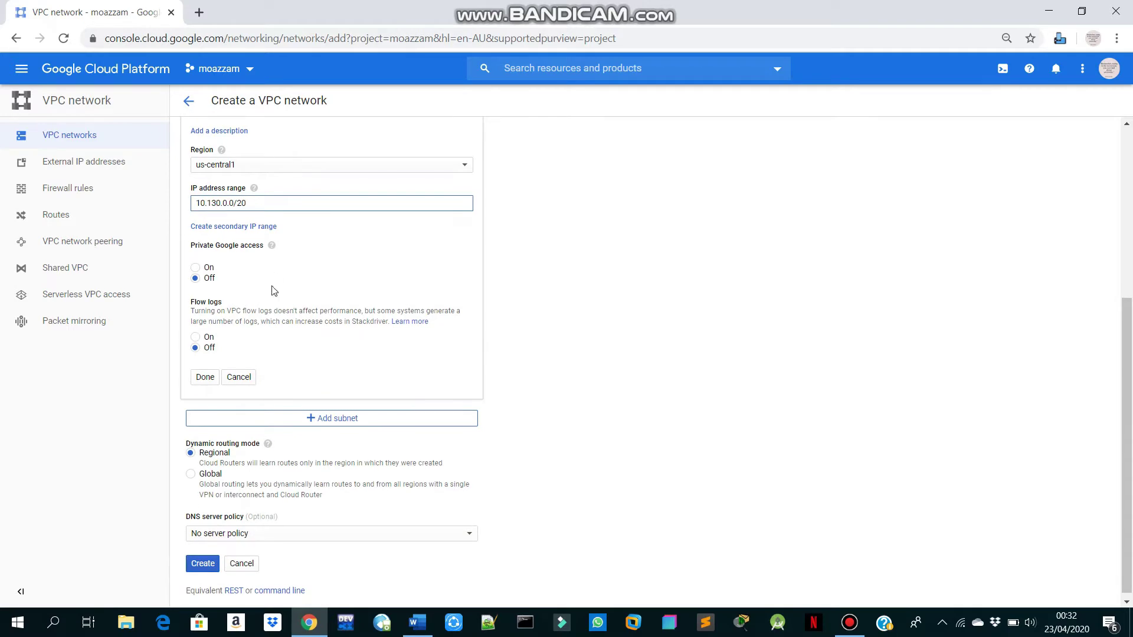
# Step: Check the remaining instructions in the LAB document, finish the subnet with Private Google access off, and create the privatenet network
pyautogui.hotkey('alt', 'Tab')
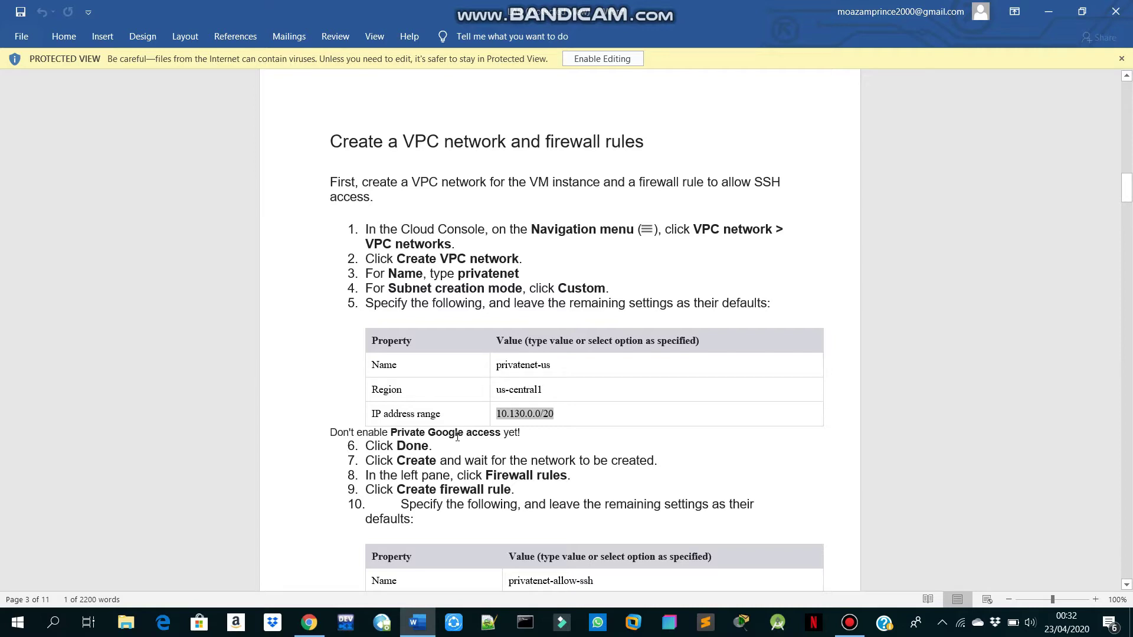
pyautogui.hotkey('alt', 'Tab')
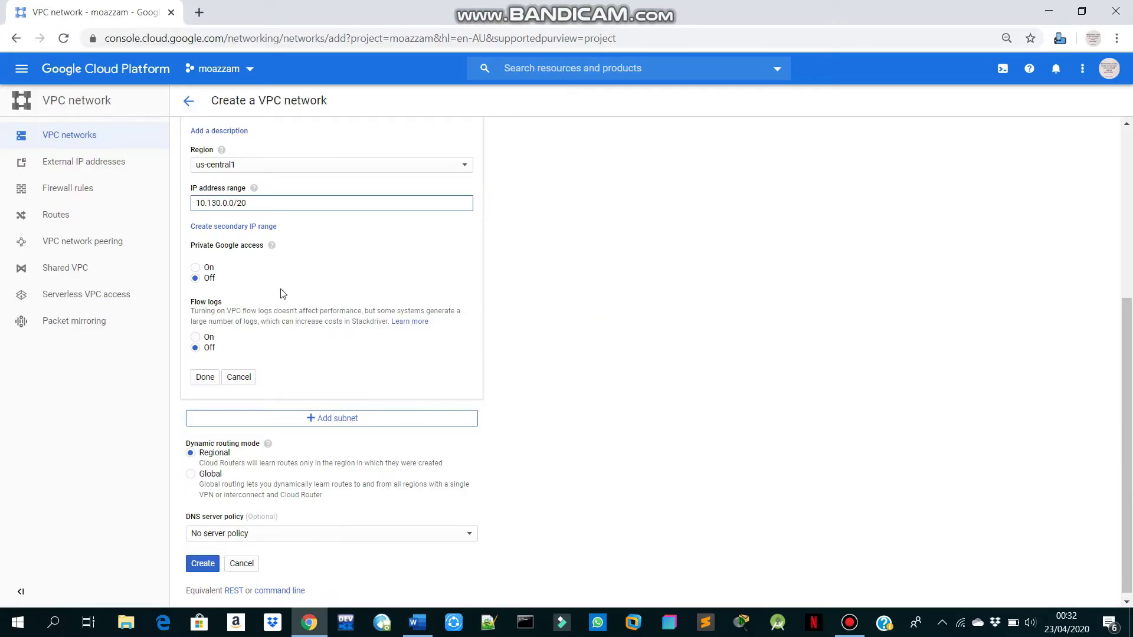
pyautogui.click(204, 376)
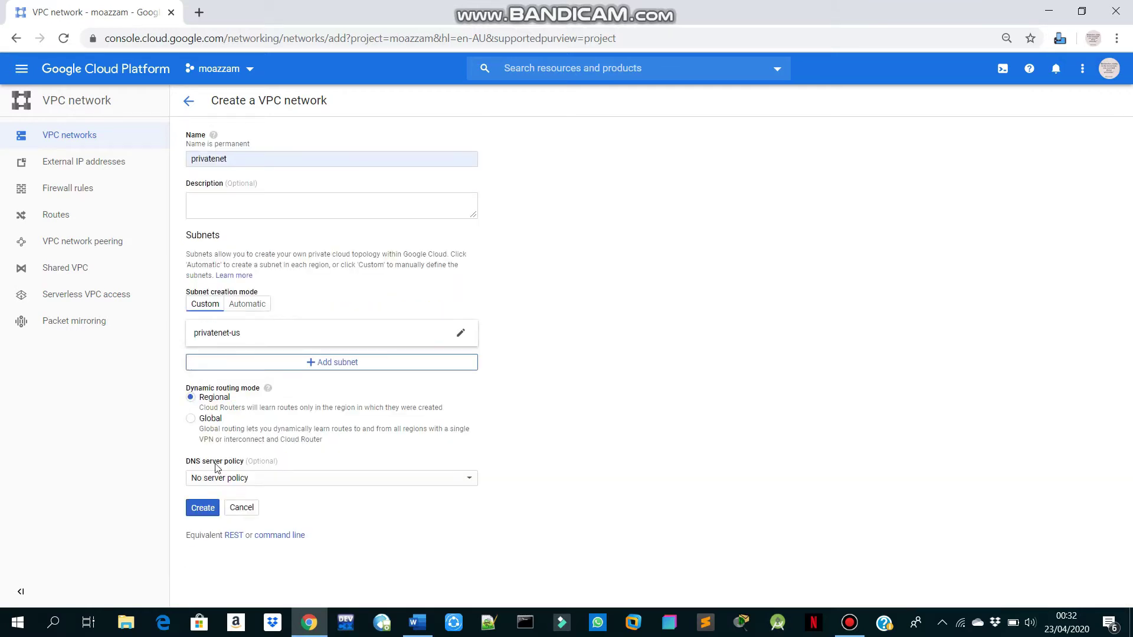
pyautogui.click(203, 509)
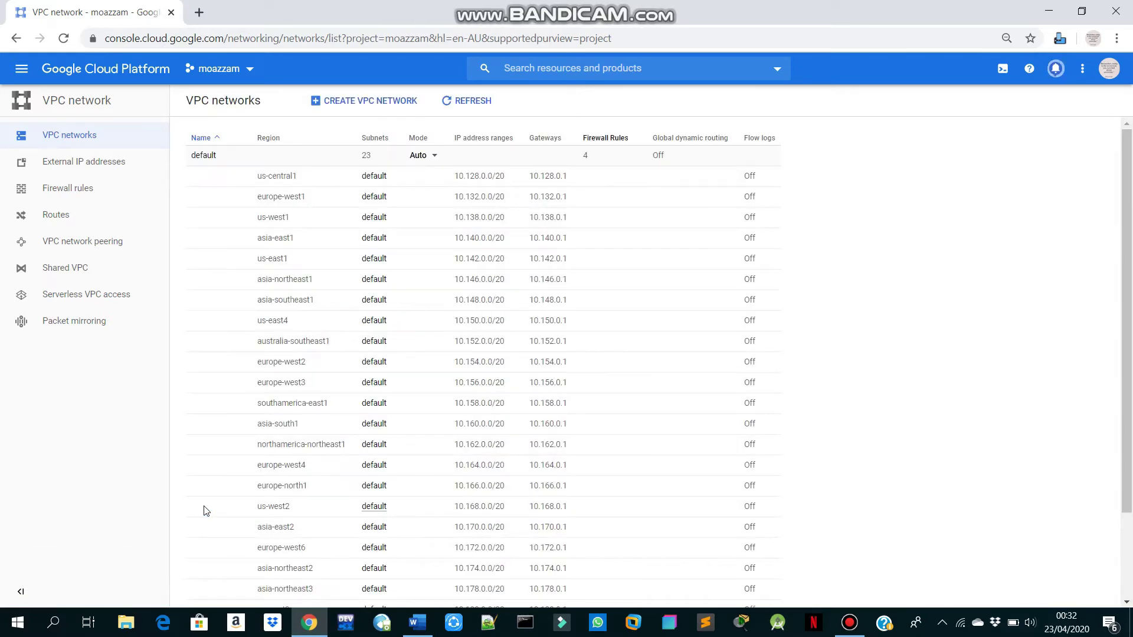
pyautogui.scroll(-10, 206, 511)
pyautogui.scroll(-1, 206, 511)
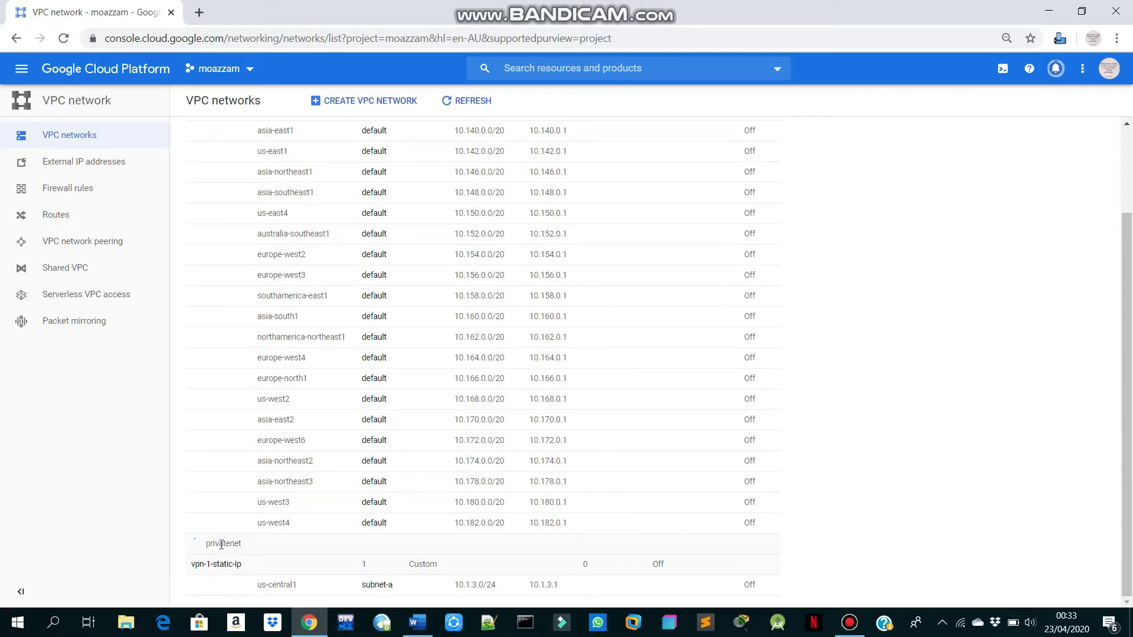
# Step: Read the firewall rule instructions in the LAB document in Word, then check the privatenet network in the VPC networks list in Chrome
pyautogui.hotkey('alt', 'Tab')
pyautogui.scroll(-2, 461, 441)
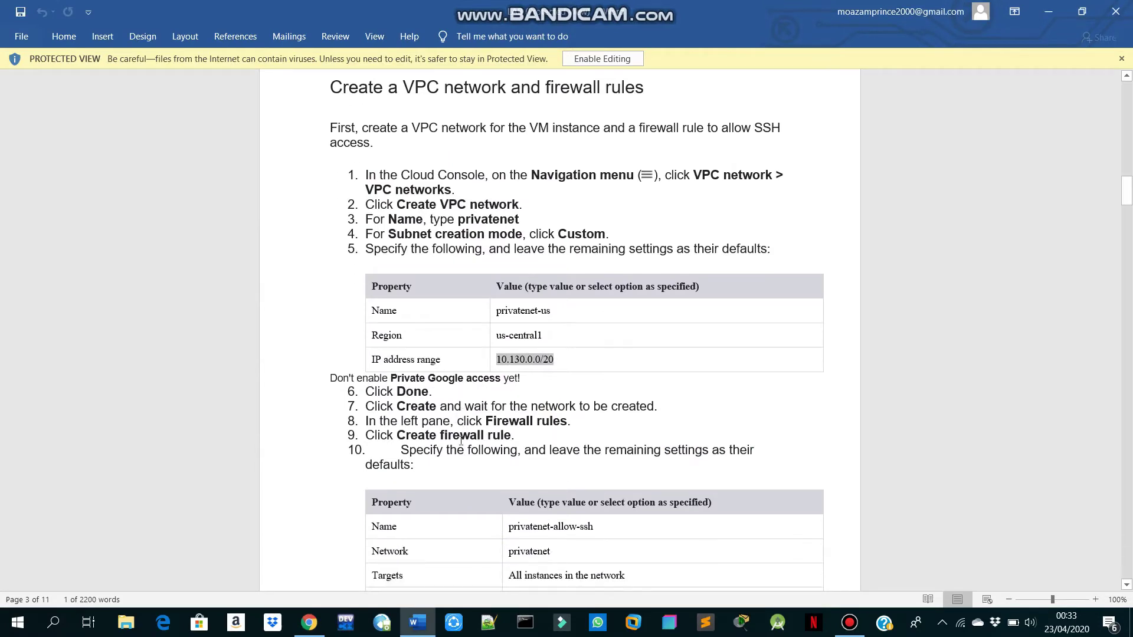
pyautogui.click(502, 411)
pyautogui.scroll(-1, 502, 412)
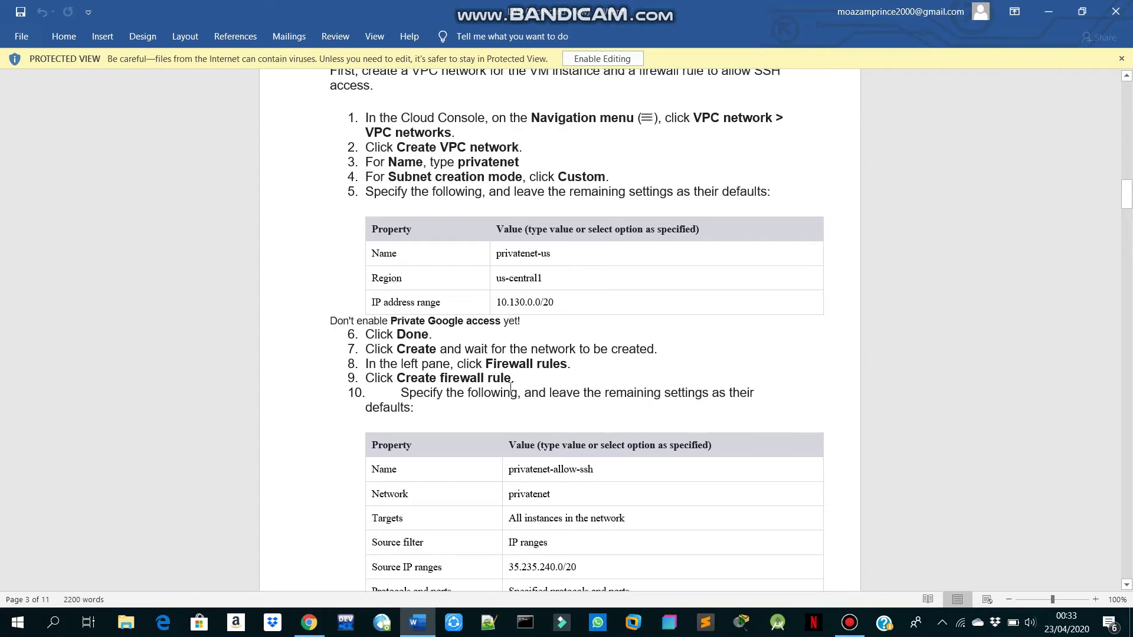
pyautogui.scroll(-2, 515, 385)
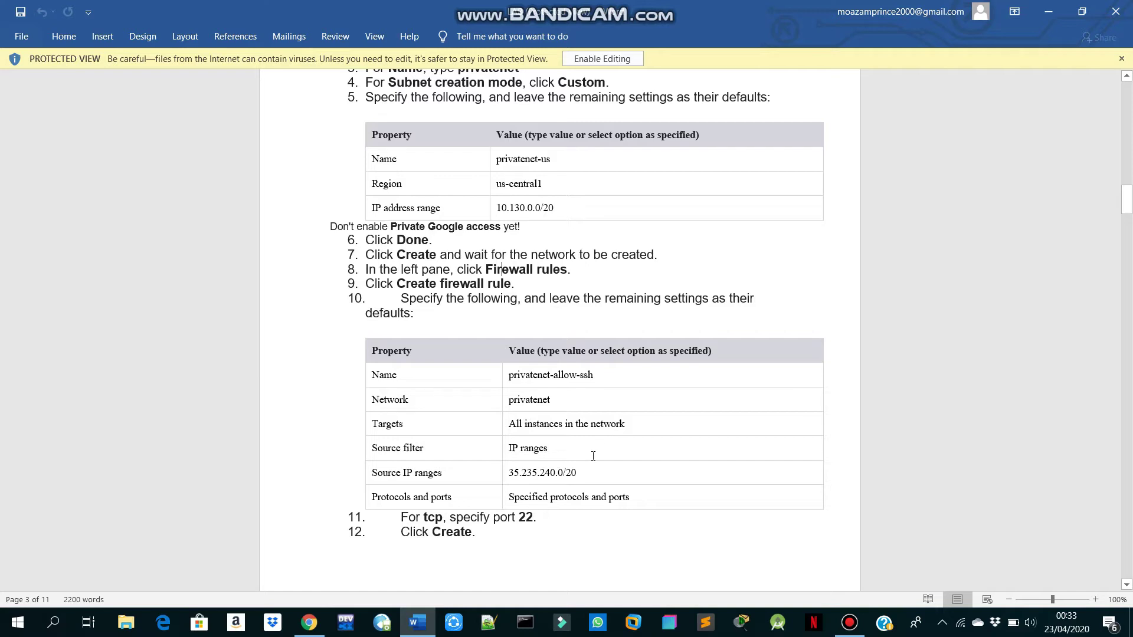
pyautogui.hotkey('alt', 'Tab')
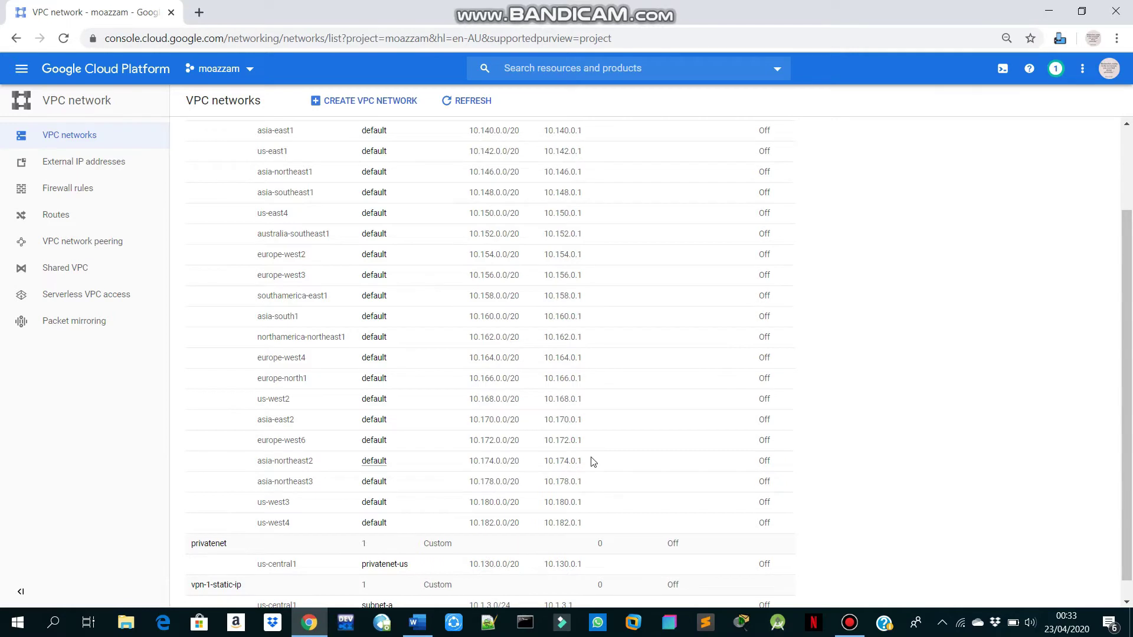
pyautogui.scroll(-1, 593, 462)
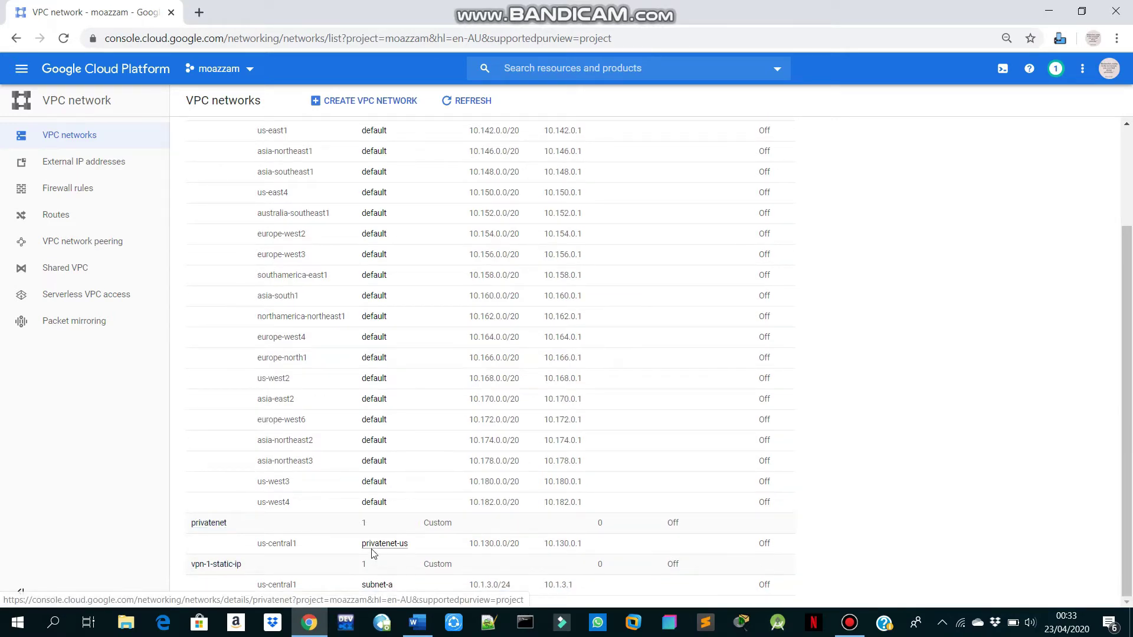
# Step: Start a new VPC firewall rule and name it privatenet-allow-ssh, copying the name from the LAB document in Word into Chrome
pyautogui.click(126, 190)
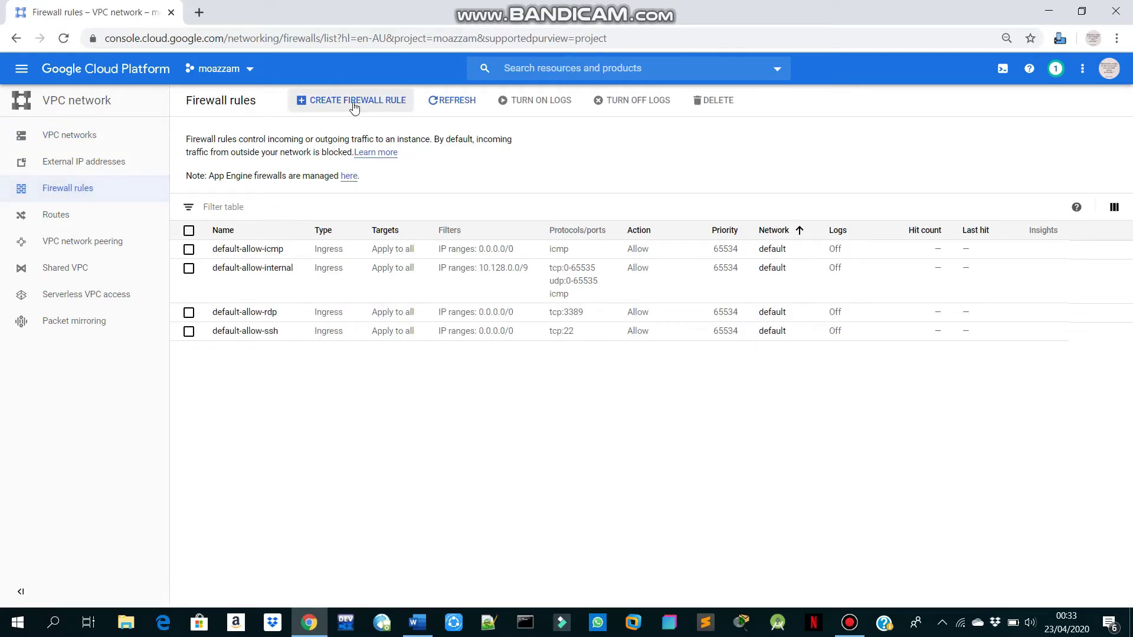
pyautogui.click(354, 105)
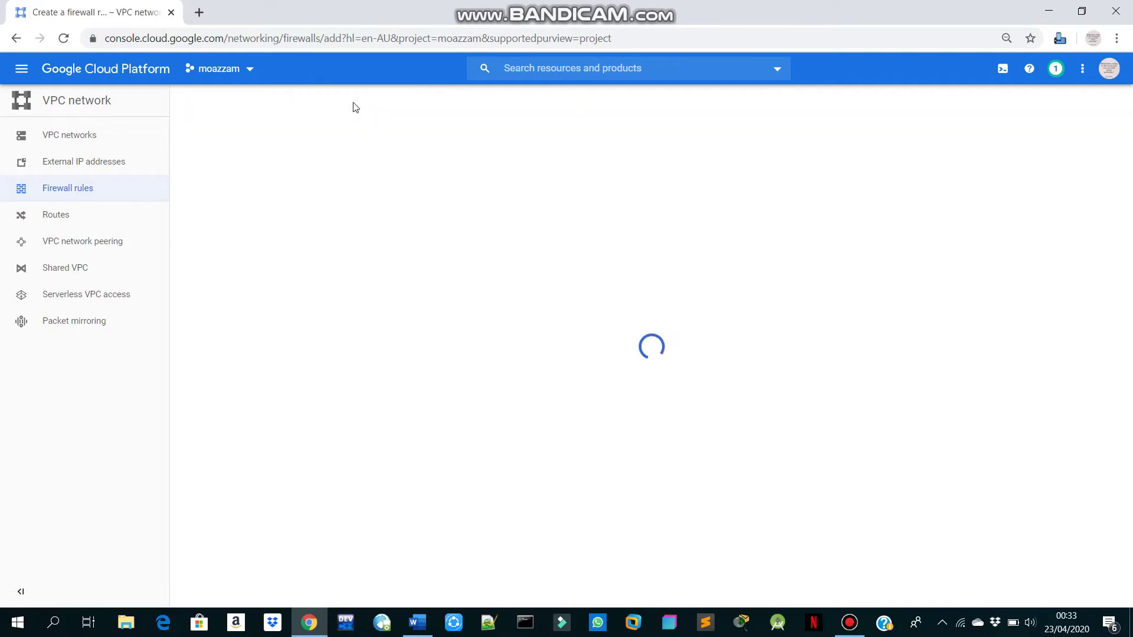
pyautogui.click(338, 180)
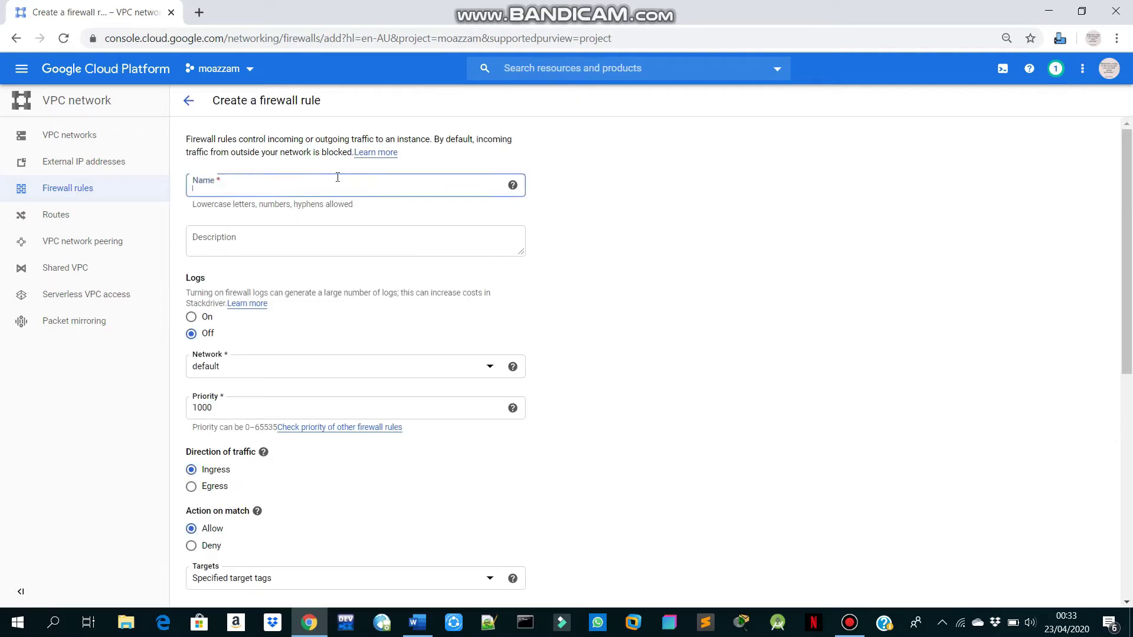
pyautogui.hotkey('alt', 'Tab')
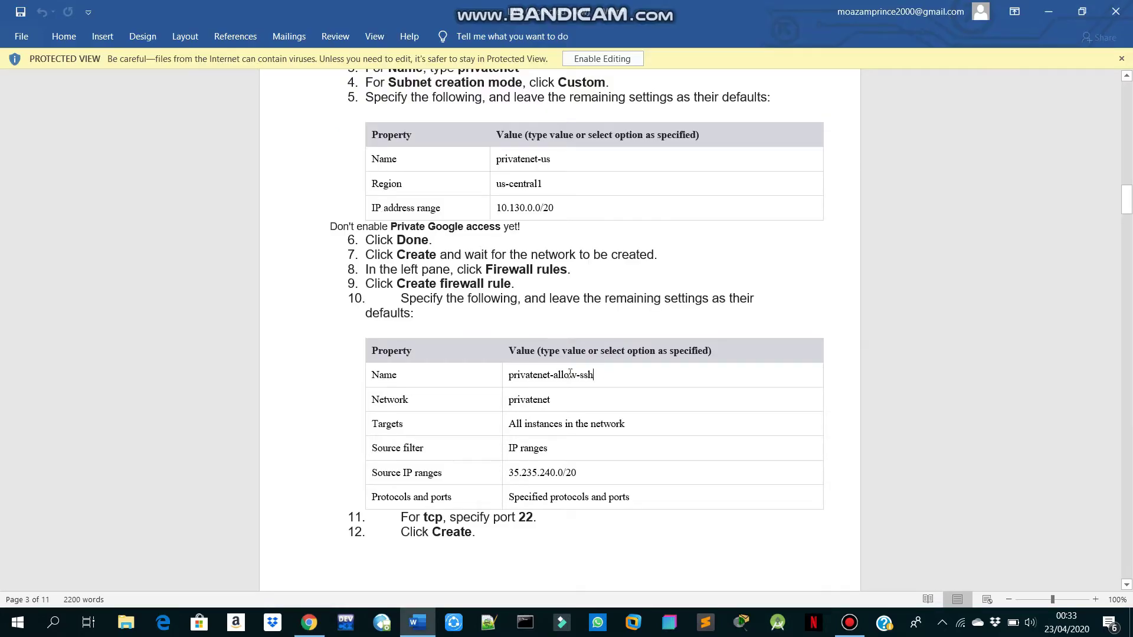
pyautogui.moveTo(593, 375); pyautogui.dragTo(523, 376)
pyautogui.hotkey('ctrl', 'c')
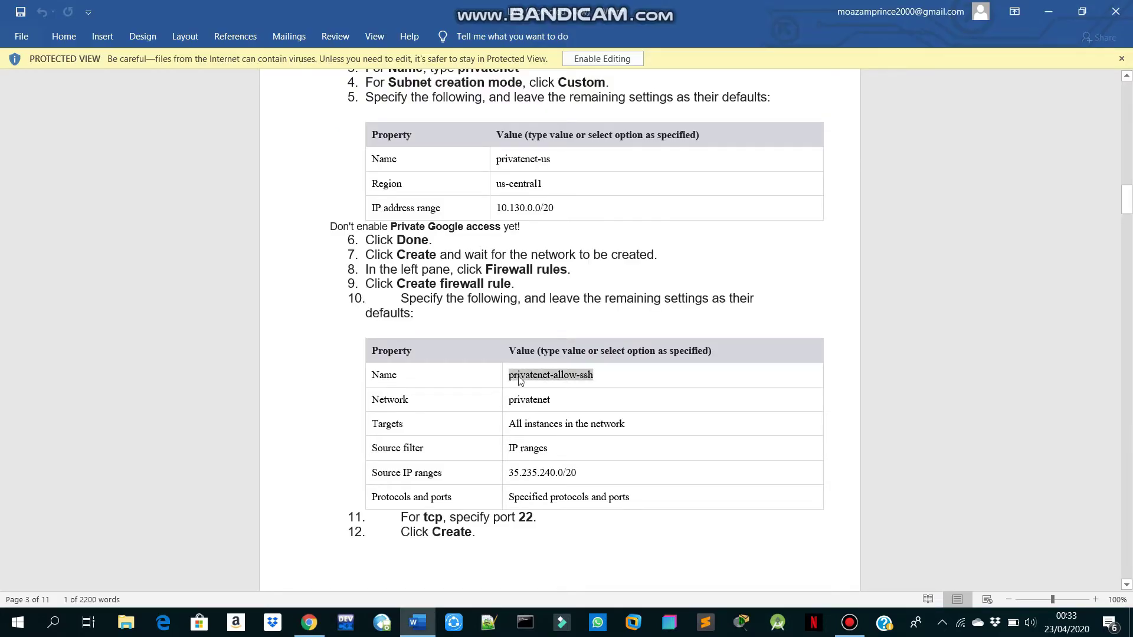
pyautogui.hotkey('alt', 'Tab')
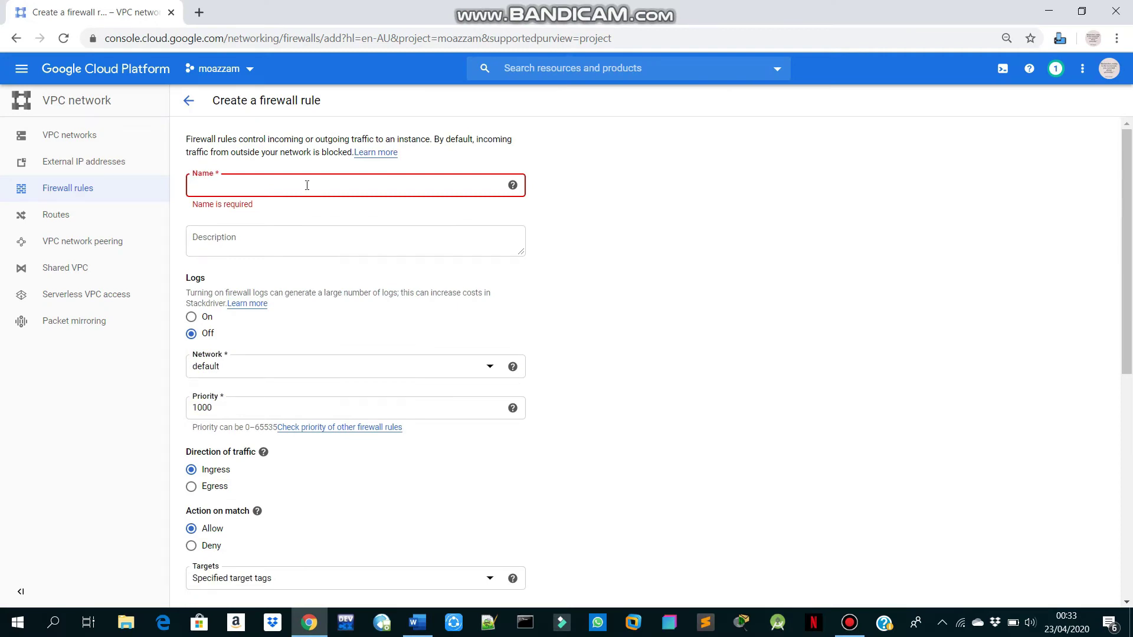
pyautogui.click(307, 185)
pyautogui.hotkey('ctrl', 'v')
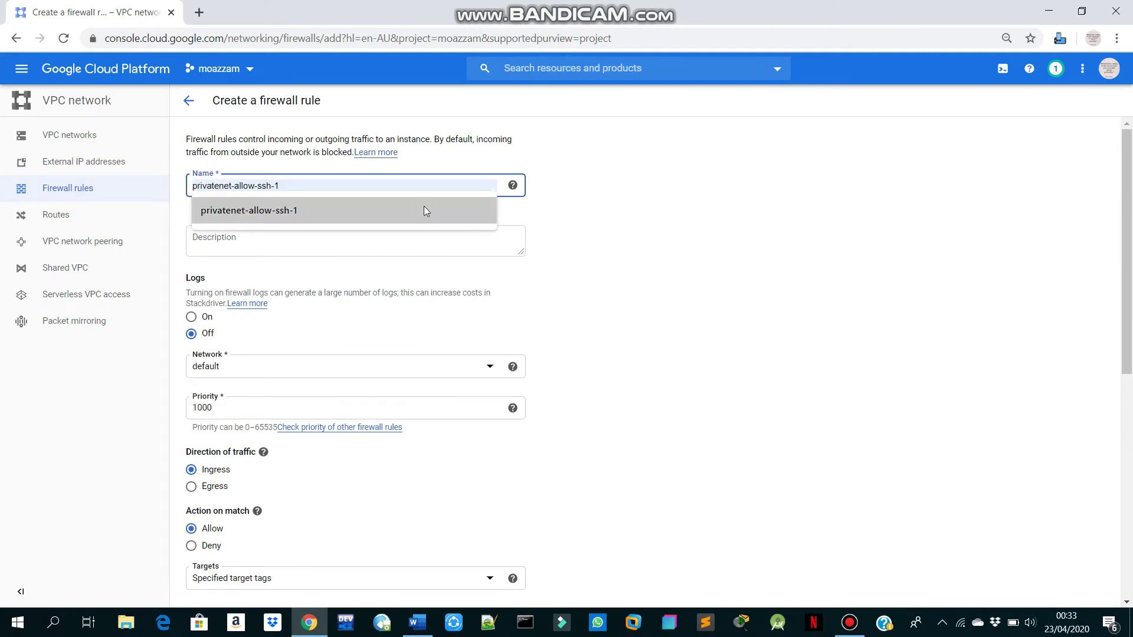
pyautogui.click(584, 247)
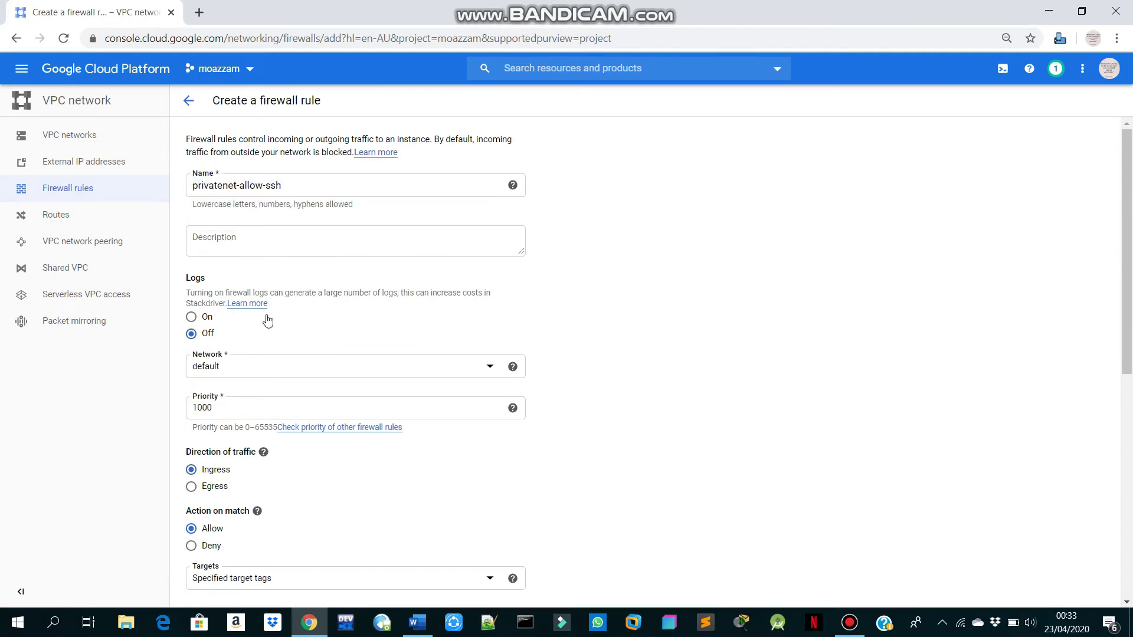
# Step: Set the firewall rule's network to privatenet and its targets to All instances in the network
pyautogui.scroll(-2, 267, 320)
pyautogui.moveTo(263, 316)
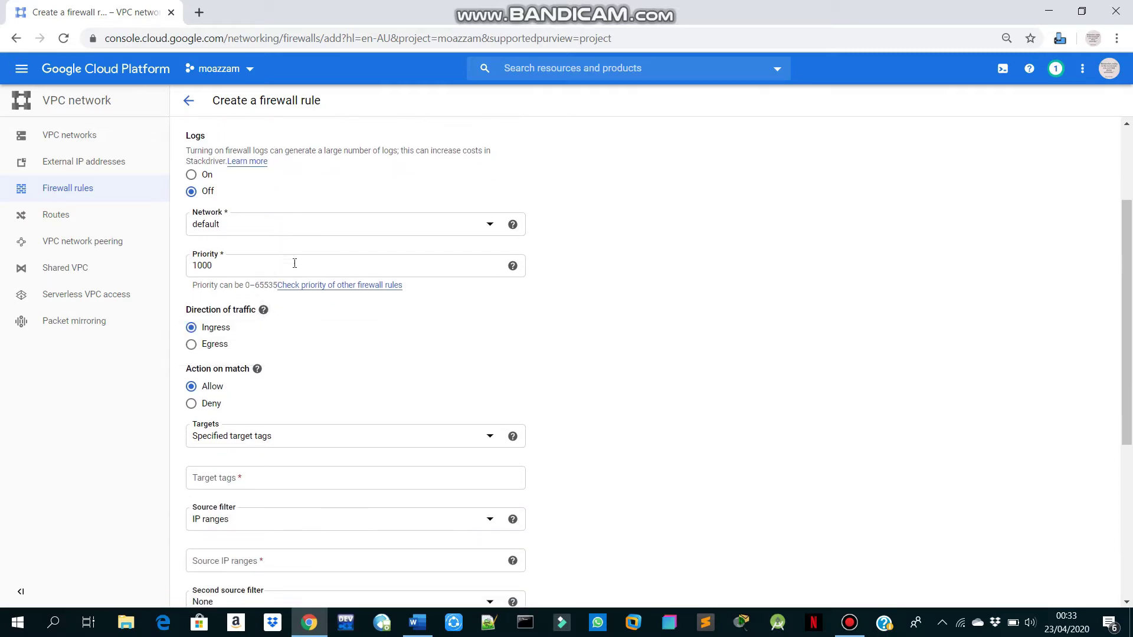
pyautogui.click(314, 229)
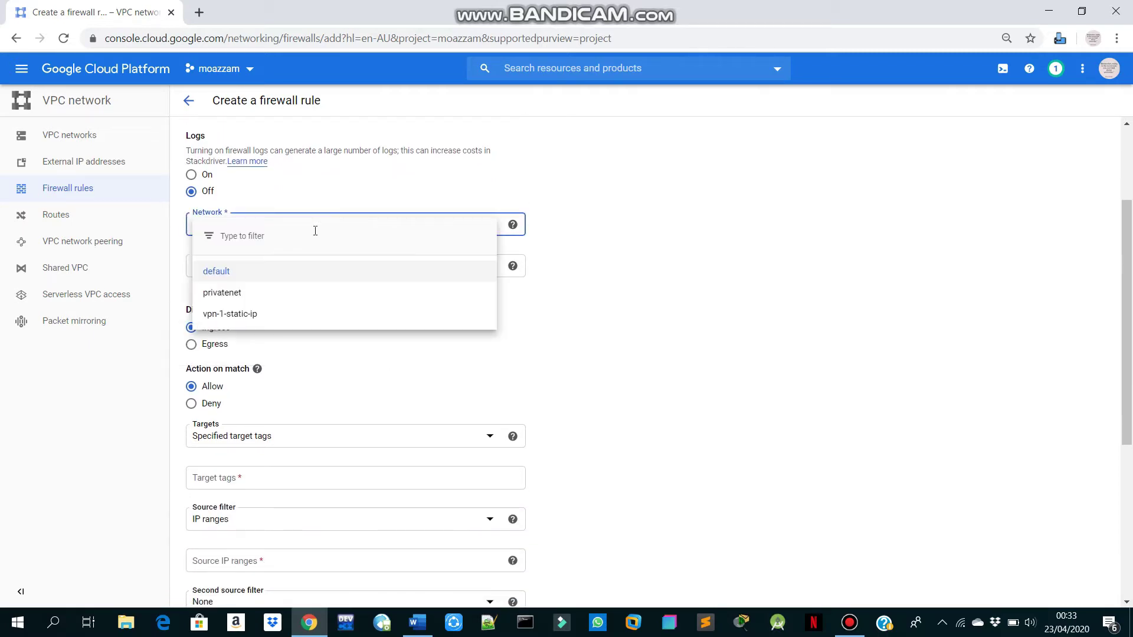
pyautogui.click(264, 295)
pyautogui.scroll(-1, 305, 292)
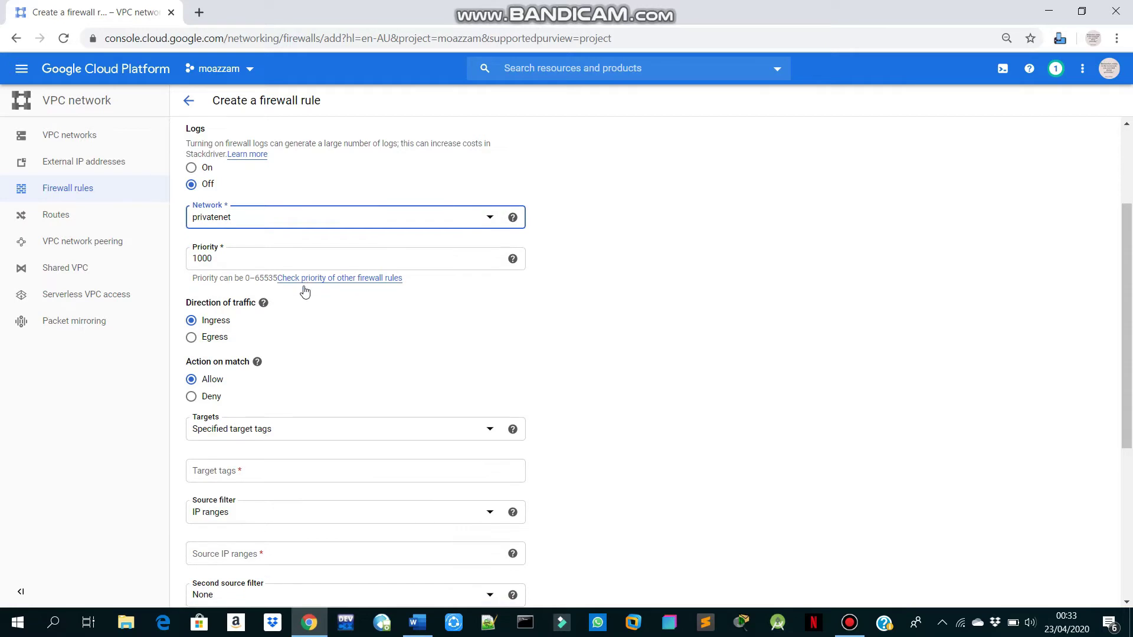
pyautogui.scroll(-3, 304, 291)
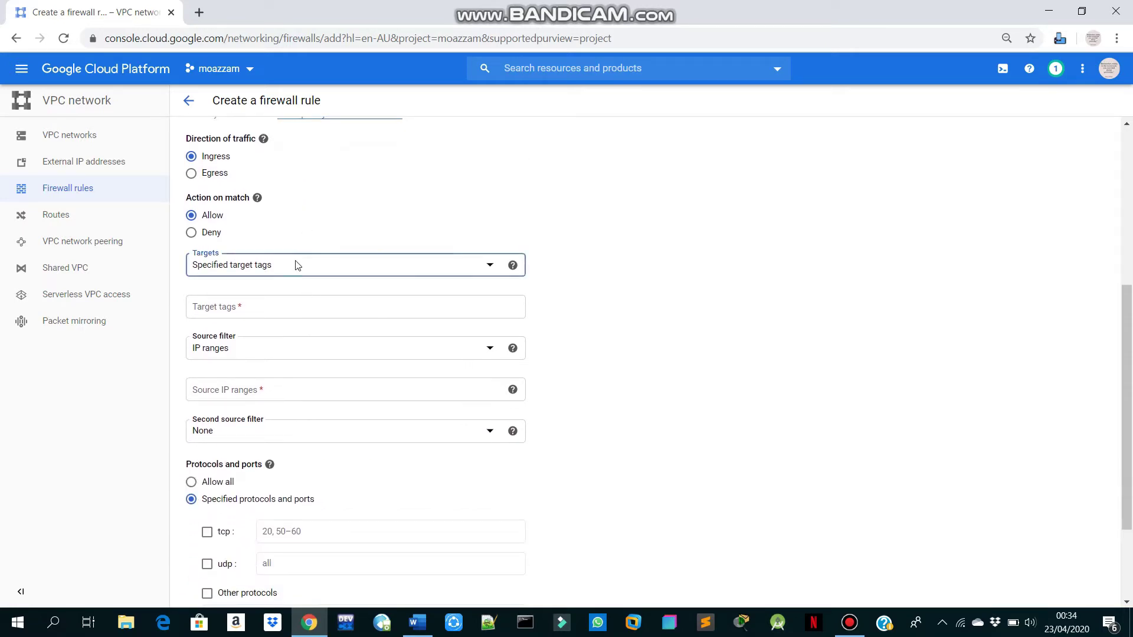
pyautogui.click(296, 266)
pyautogui.click(284, 278)
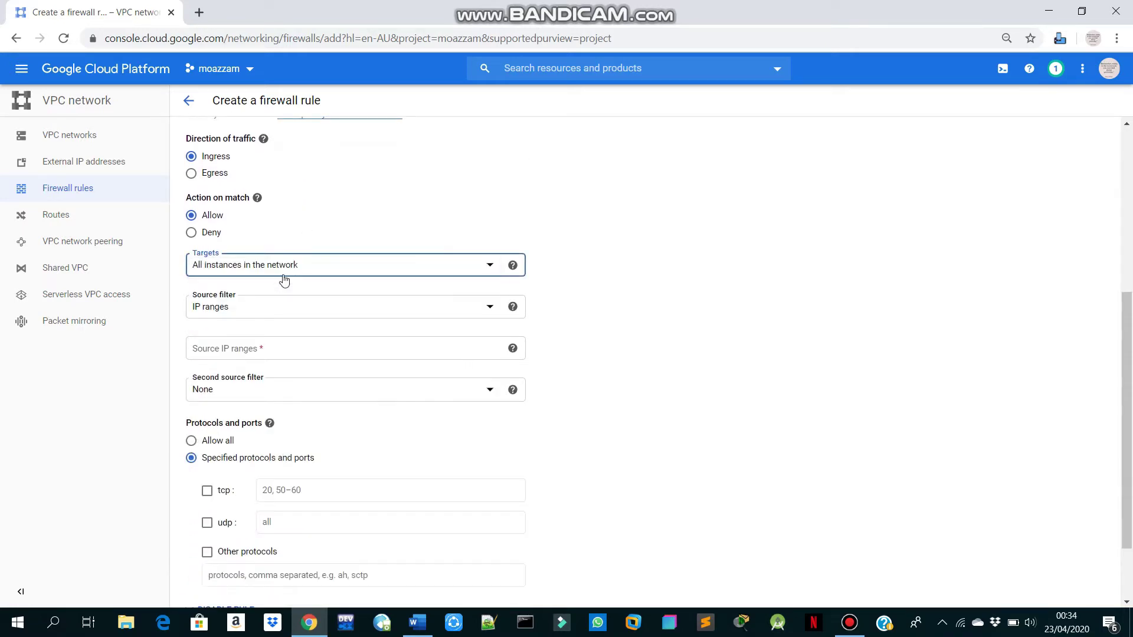
# Step: Keep IP ranges as the source filter and copy the source IP range 35.235.240.0/20 from Word into the rule in Chrome
pyautogui.scroll(-1, 284, 280)
pyautogui.click(275, 241)
pyautogui.click(255, 255)
pyautogui.click(239, 283)
pyautogui.hotkey('alt', 'Tab')
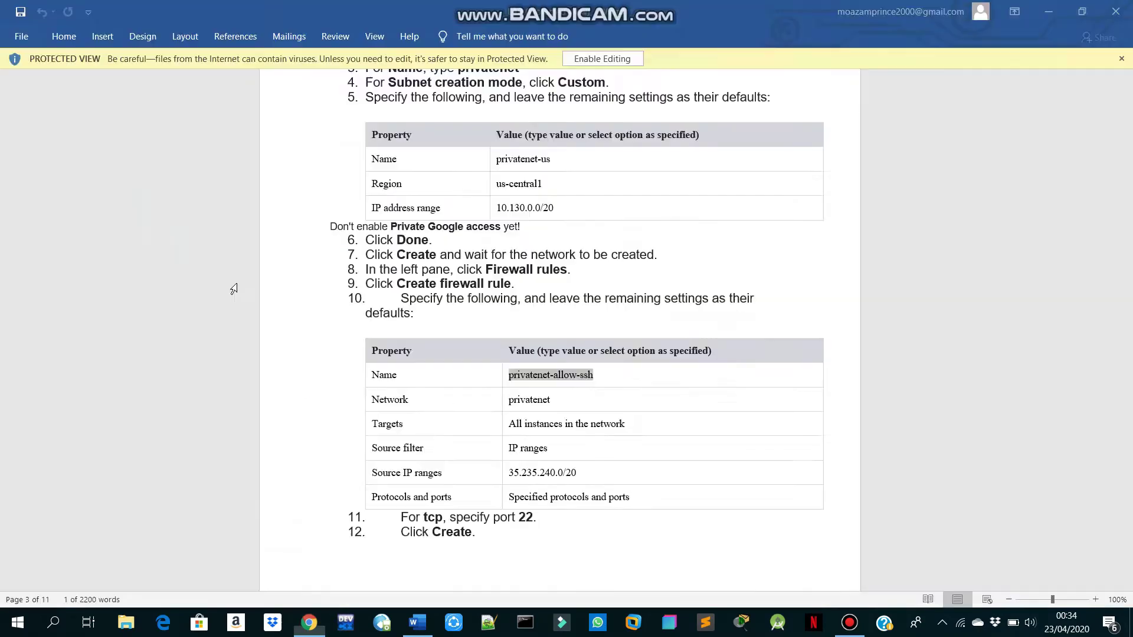
pyautogui.moveTo(579, 475); pyautogui.dragTo(505, 476)
pyautogui.hotkey('ctrl', 'c')
pyautogui.hotkey('alt', 'Tab')
pyautogui.hotkey('ctrl', 'v')
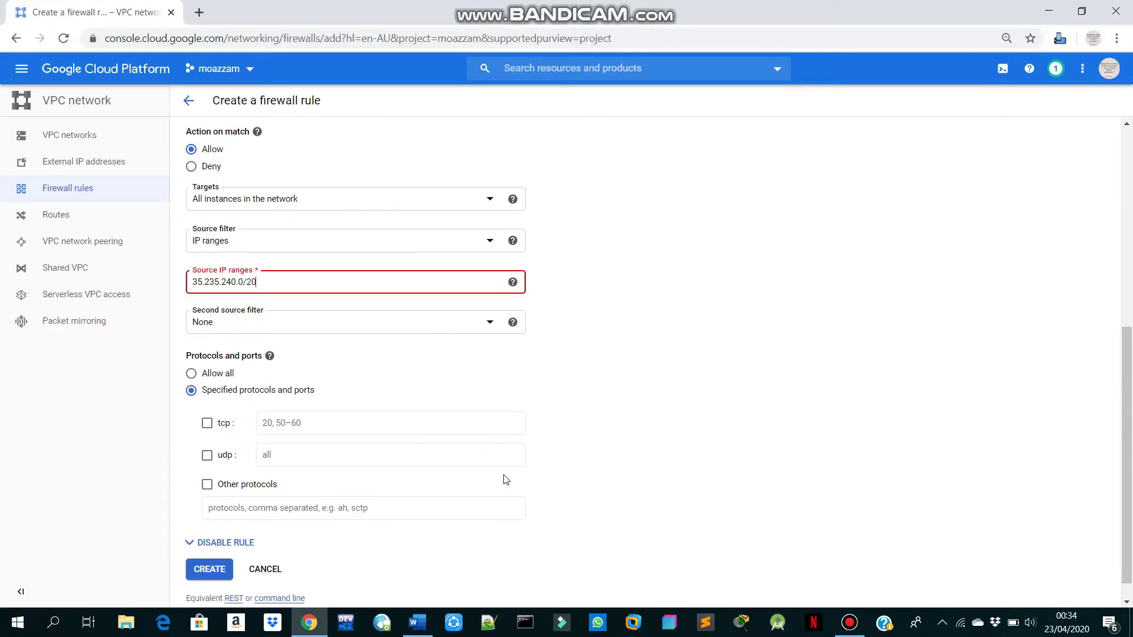
# Step: Check the protocol settings in the Word document, allow tcp port 22 in the Chrome form, and create the firewall rule
pyautogui.hotkey('alt', 'Tab')
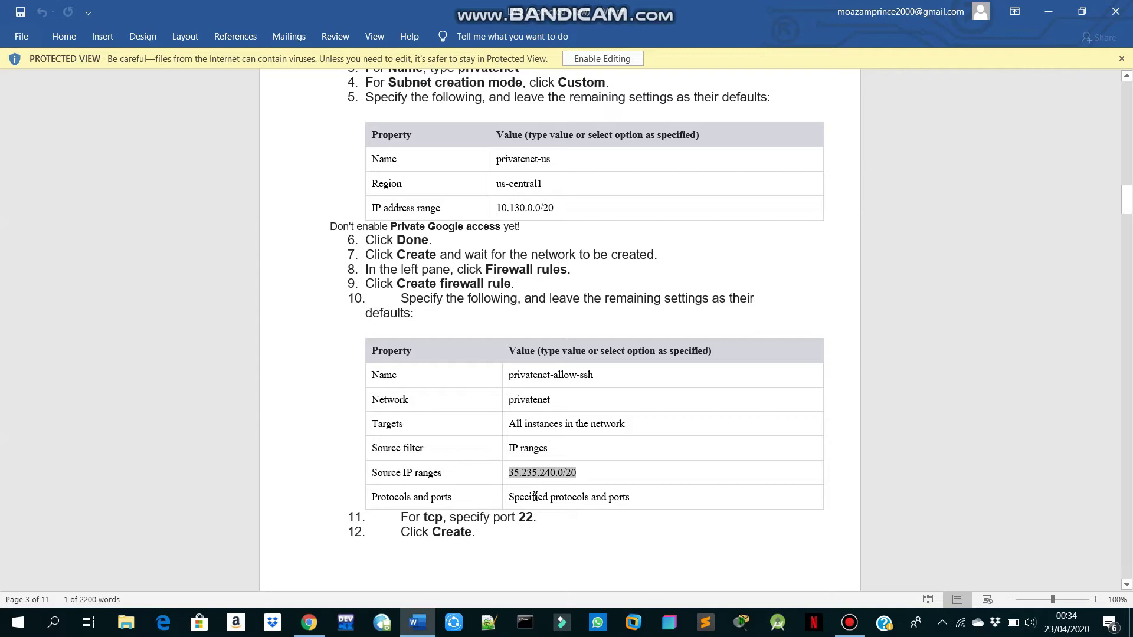
pyautogui.hotkey('alt', 'Tab')
pyautogui.scroll(-1, 450, 432)
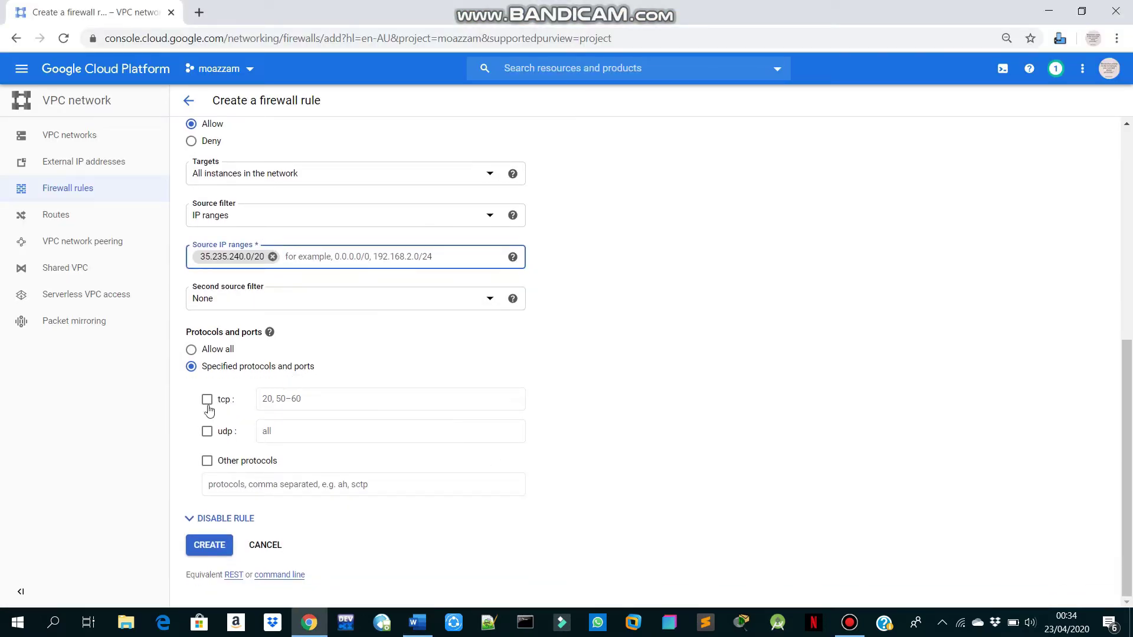
pyautogui.click(207, 401)
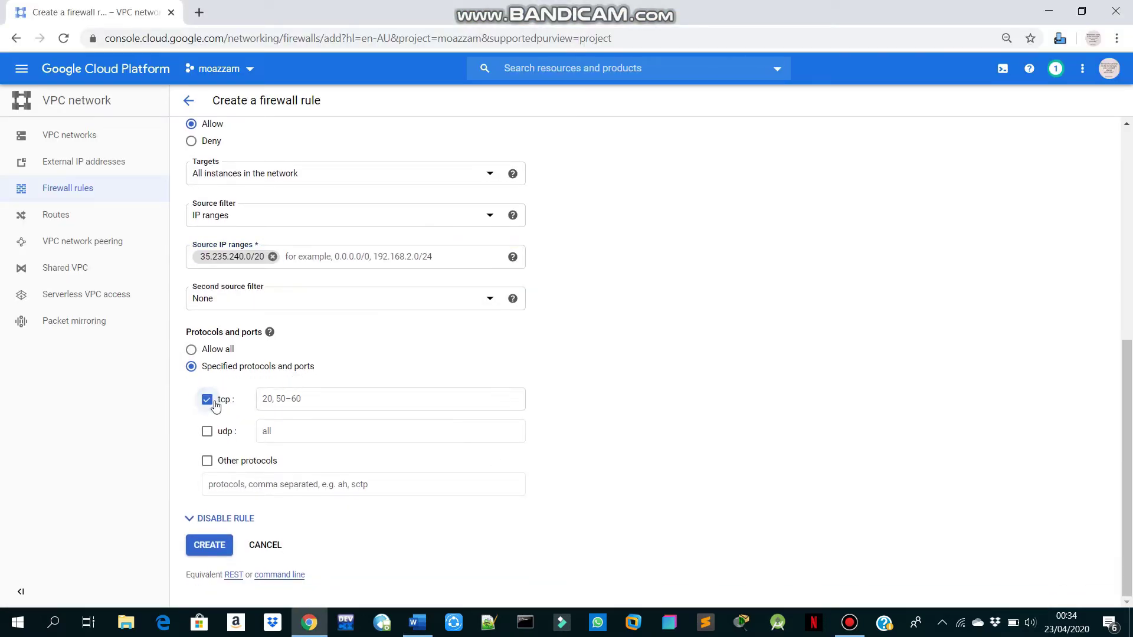
pyautogui.click(283, 399)
pyautogui.hotkey('alt', 'Tab')
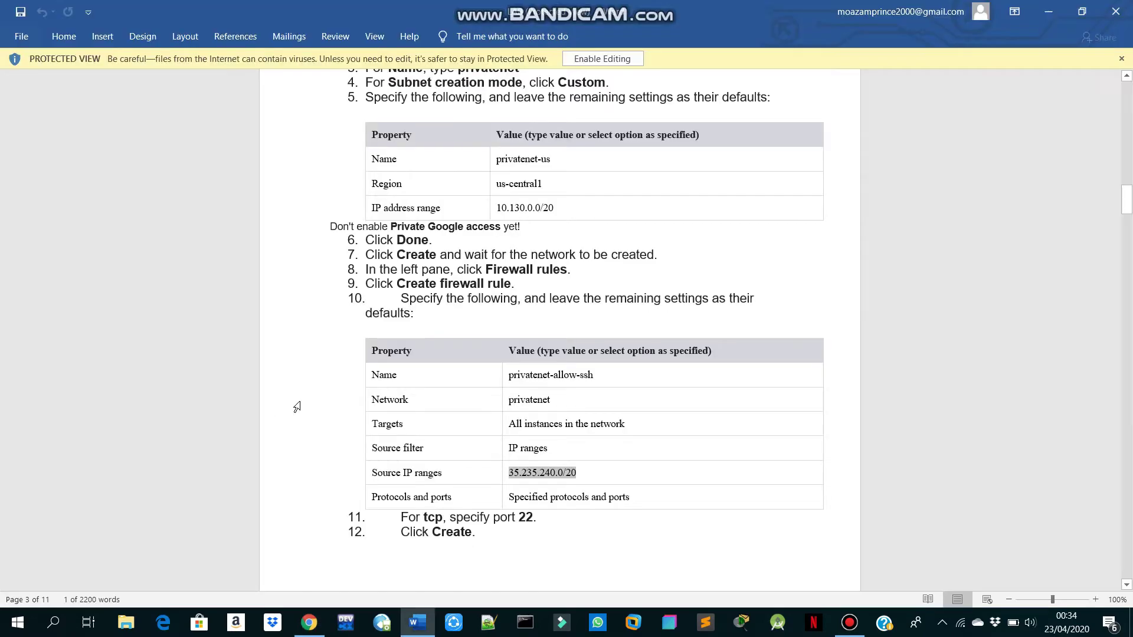
pyautogui.hotkey('alt', 'Tab')
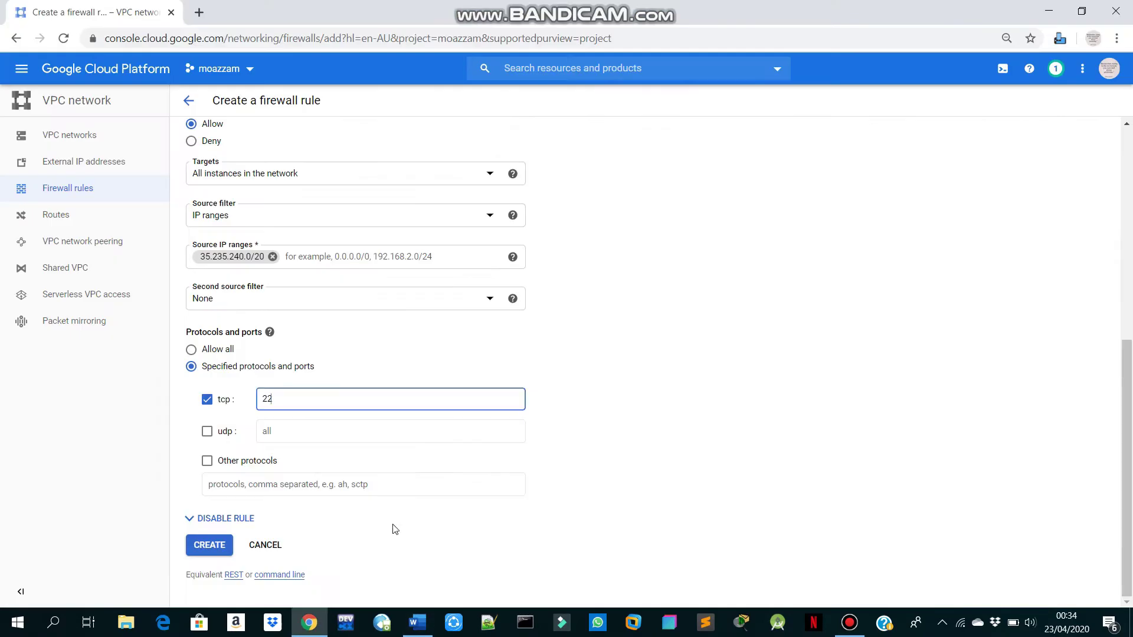
pyautogui.click(219, 543)
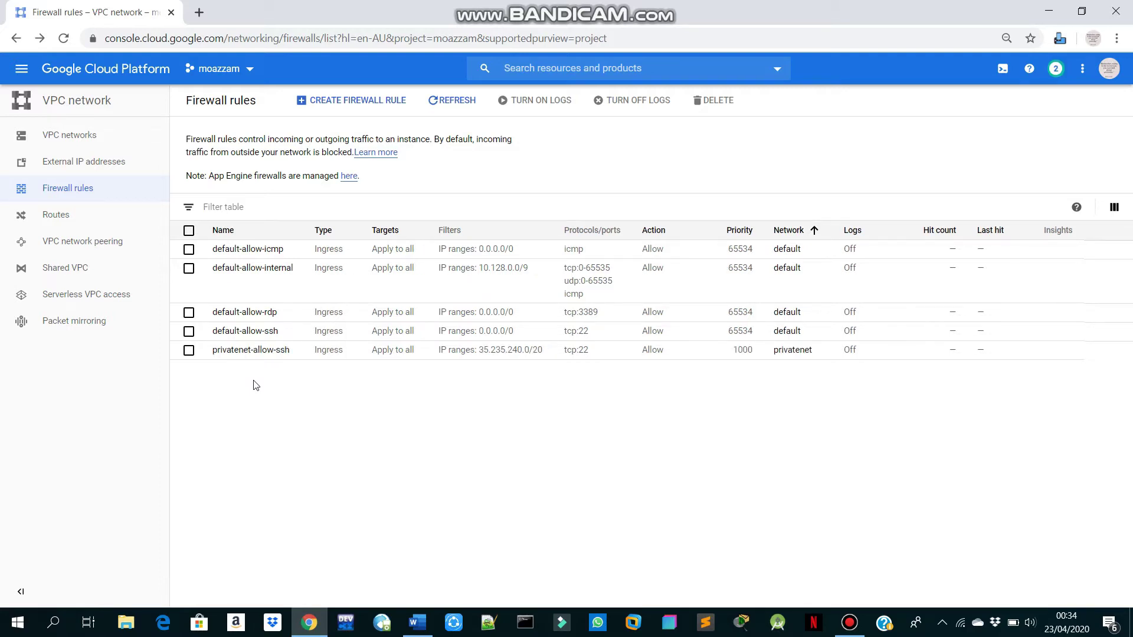
# Step: Select the privatenet-allow-ssh rule in the list and read the LAB document's section on creating the VM instance in Word
pyautogui.click(190, 351)
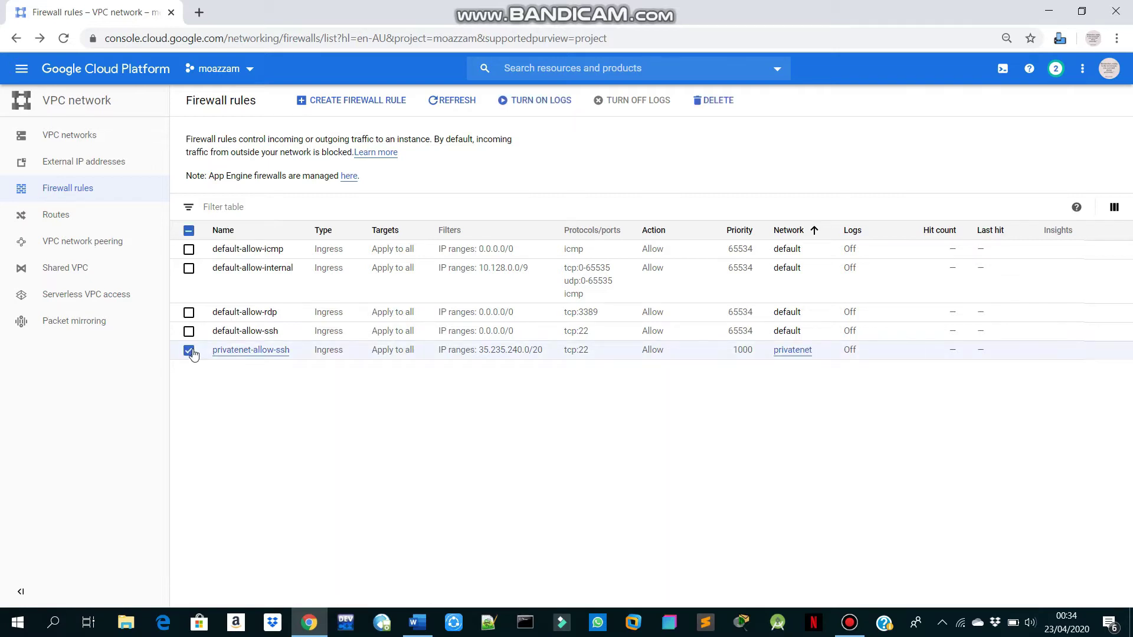
pyautogui.click(429, 626)
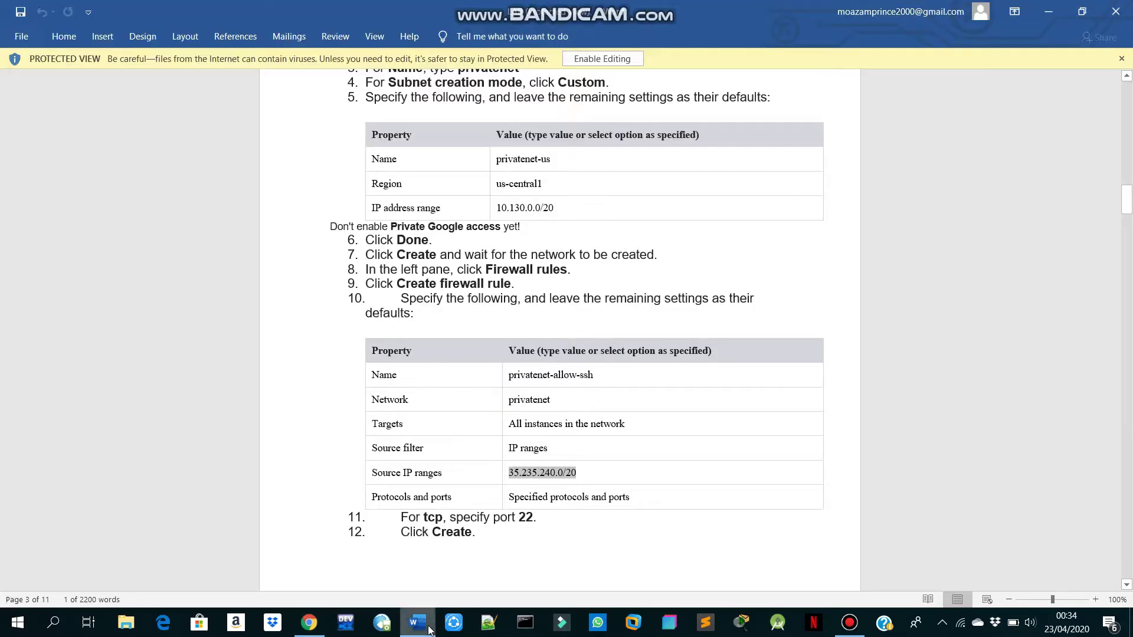
pyautogui.scroll(-10, 454, 389)
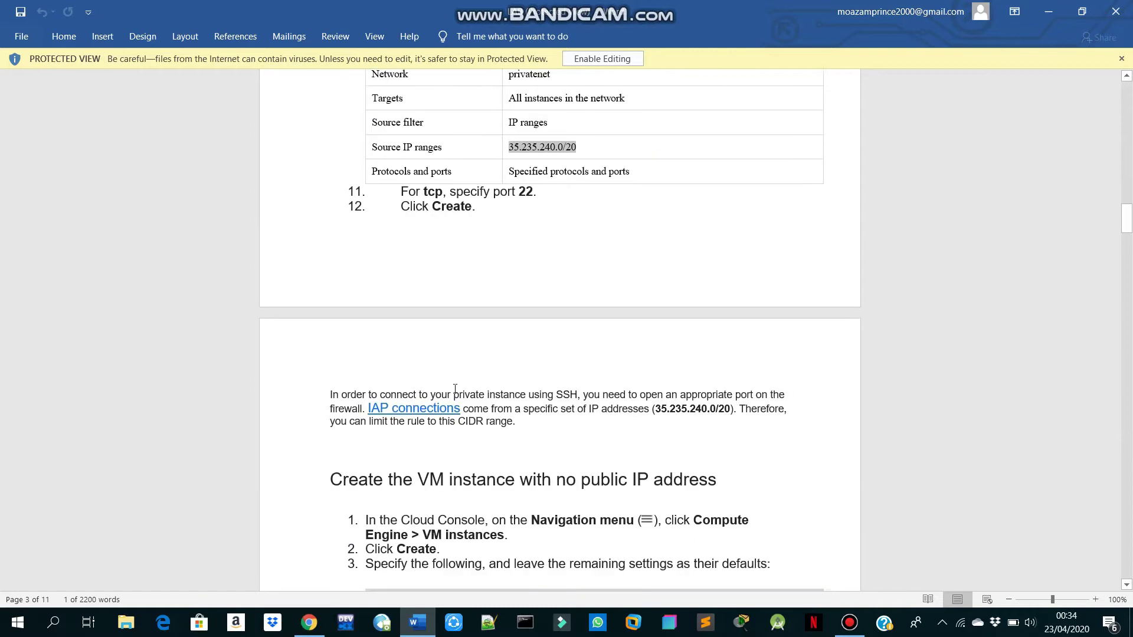
pyautogui.scroll(-3, 455, 388)
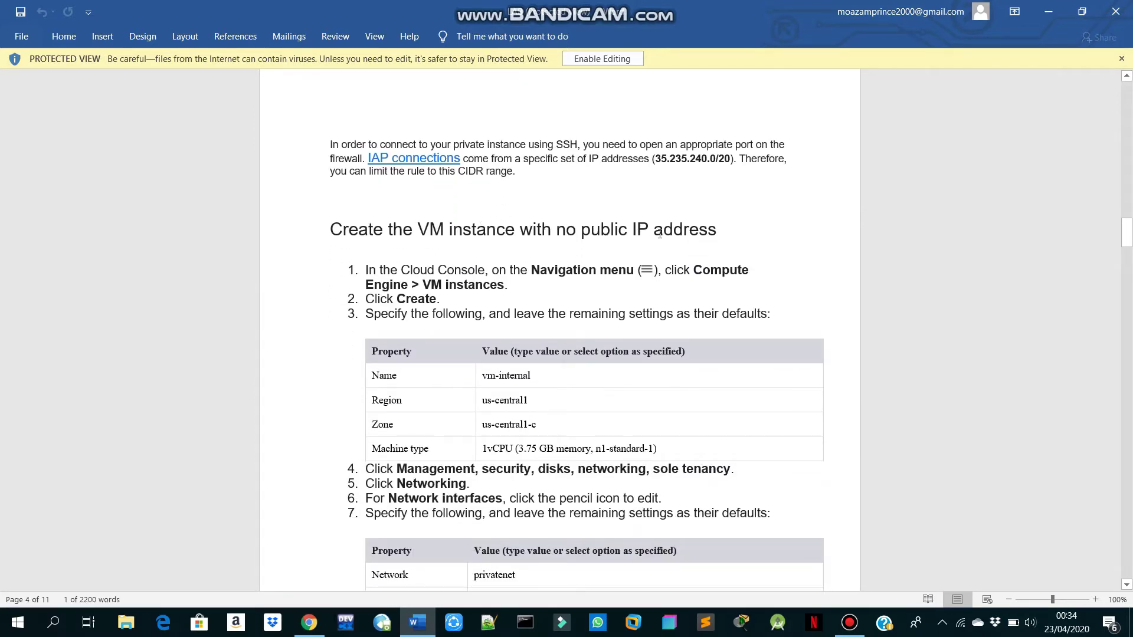
# Step: Switch back to the console in Chrome, go to Compute Engine's VM instances, and start creating a new instance
pyautogui.hotkey('alt', 'Tab')
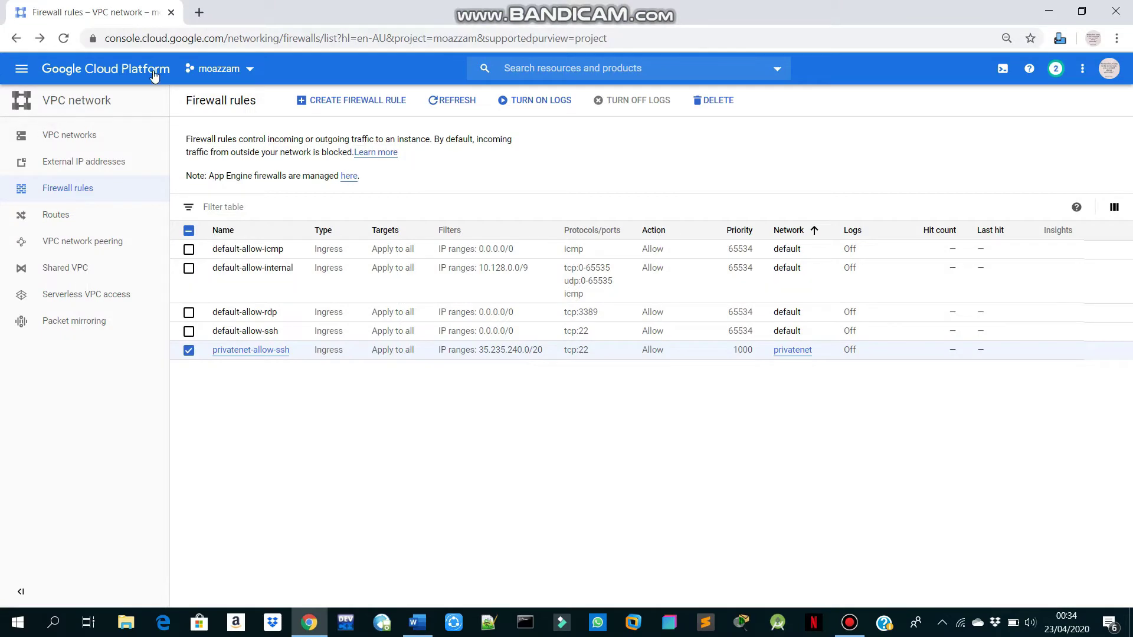
pyautogui.click(19, 72)
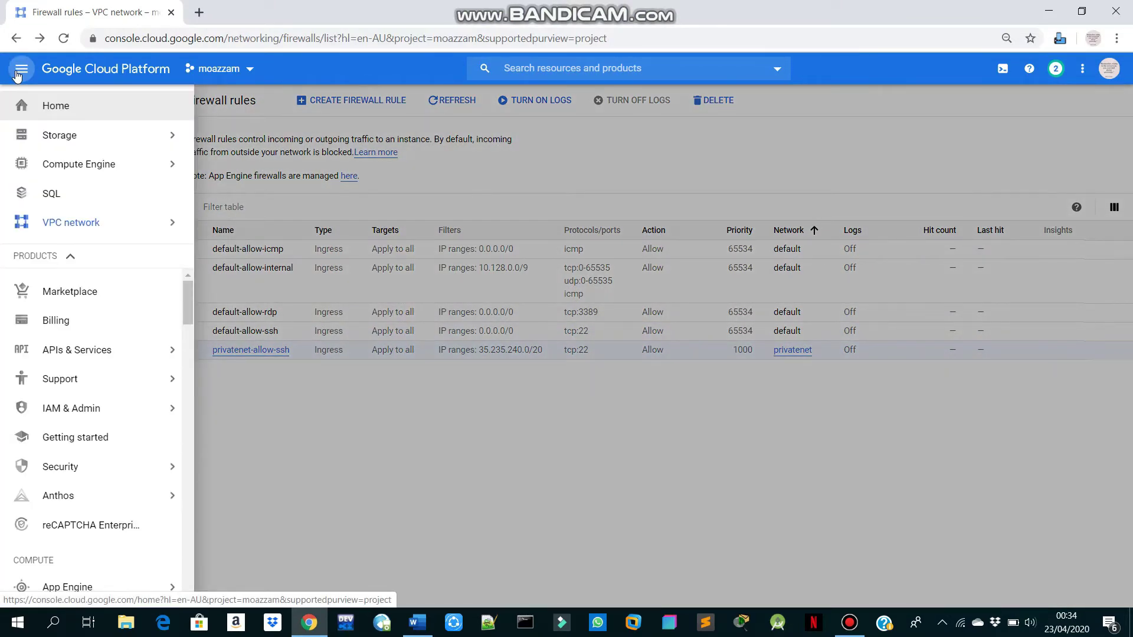
pyautogui.moveTo(147, 165)
pyautogui.click(215, 172)
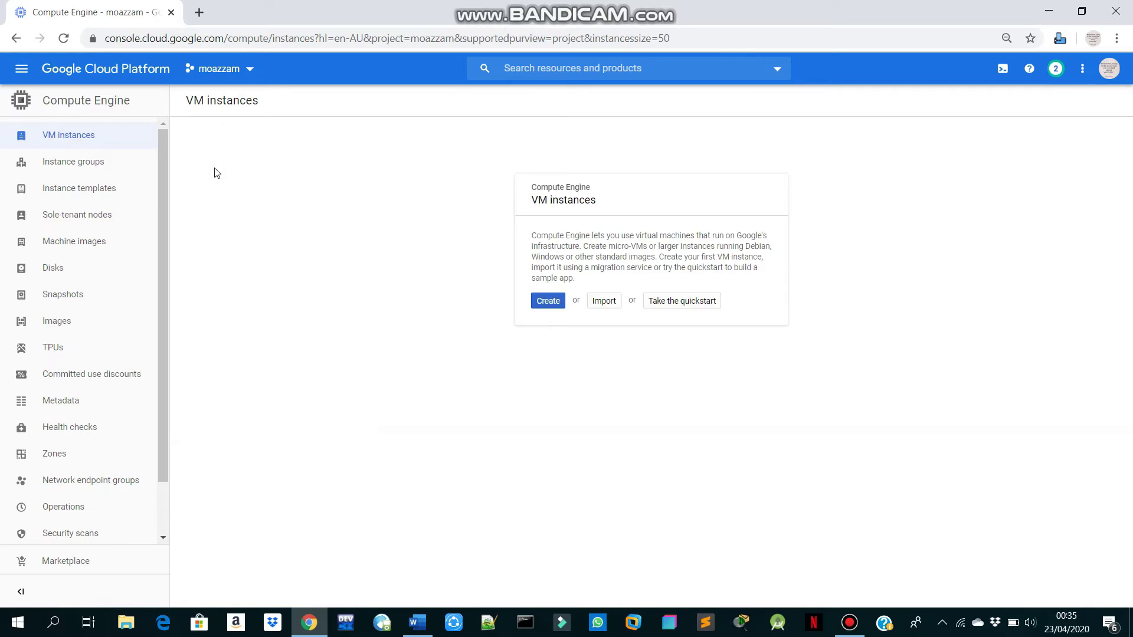
pyautogui.click(555, 302)
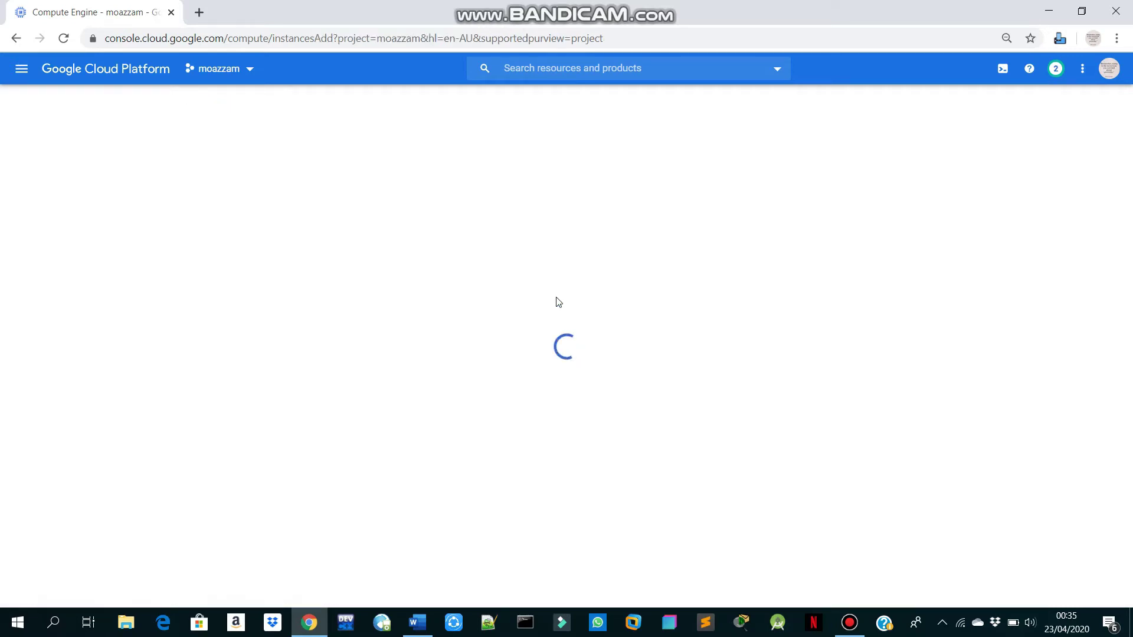
# Step: Copy the name vm-internal from the LAB document in Word and enter it as the instance name in Chrome
pyautogui.hotkey('alt', 'Tab')
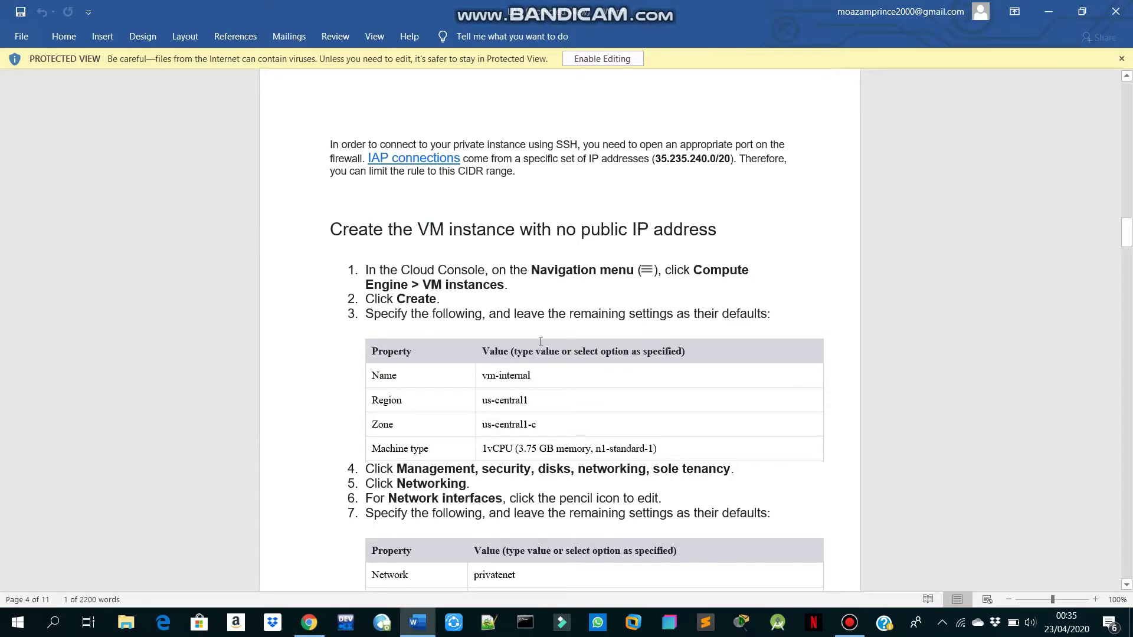
pyautogui.scroll(-1, 539, 342)
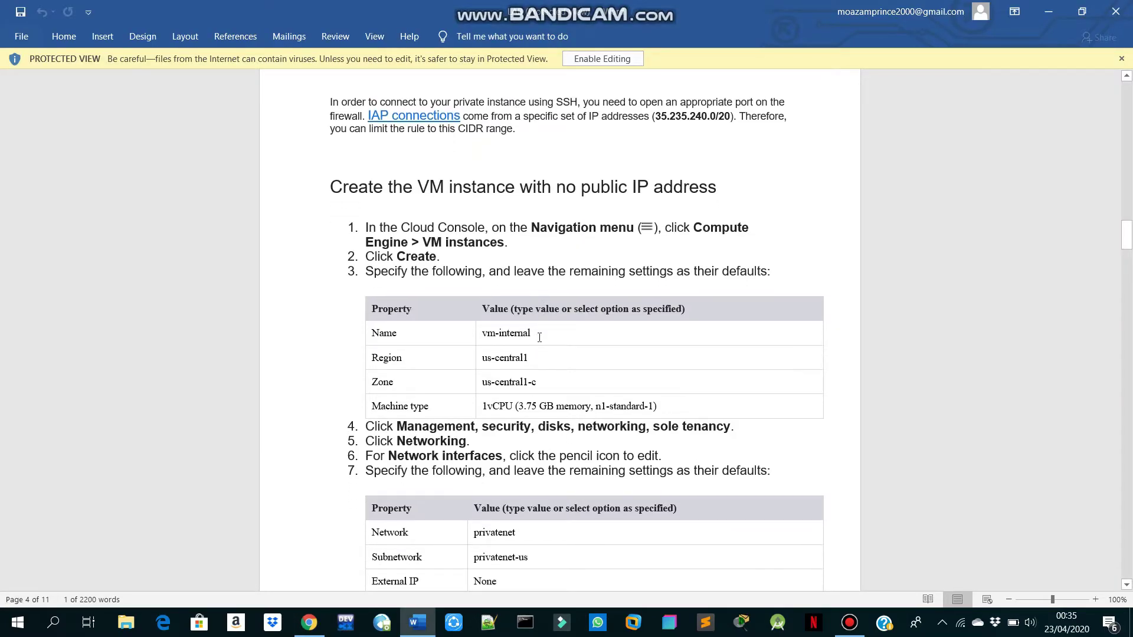
pyautogui.scroll(-1, 530, 334)
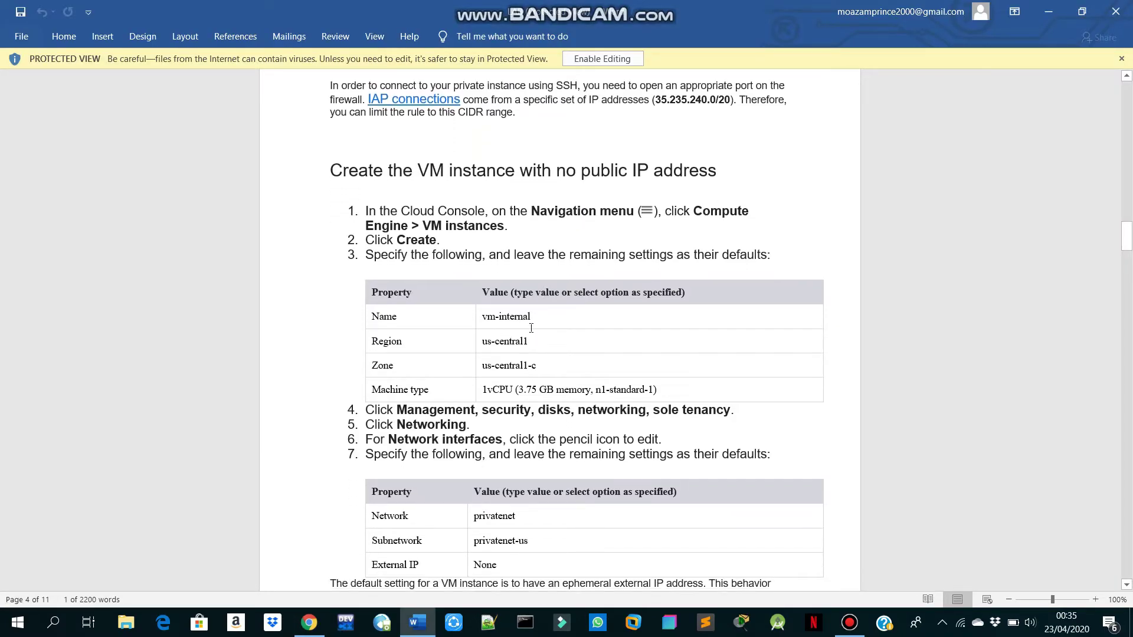
pyautogui.moveTo(532, 322); pyautogui.dragTo(476, 319)
pyautogui.hotkey('alt', 'Tab')
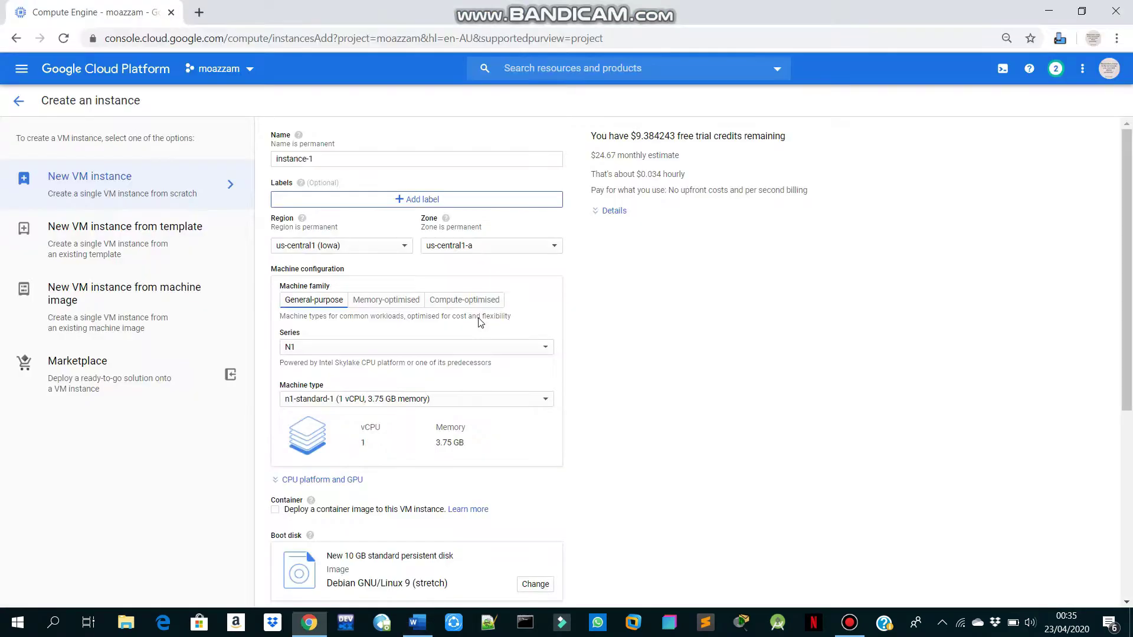
pyautogui.hotkey('ctrl', 'a')
pyautogui.hotkey('ctrl', 'v')
# Step: Set the instance's zone to us-central1-c and check the required machine type against the LAB document in Word
pyautogui.scroll(-1, 378, 181)
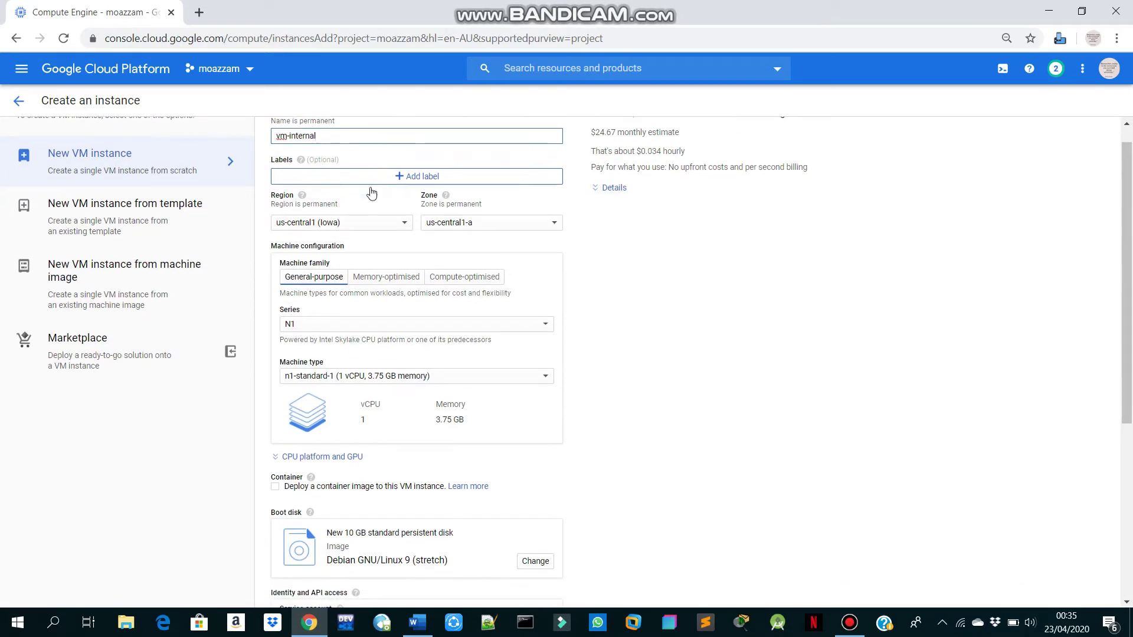
pyautogui.click(463, 222)
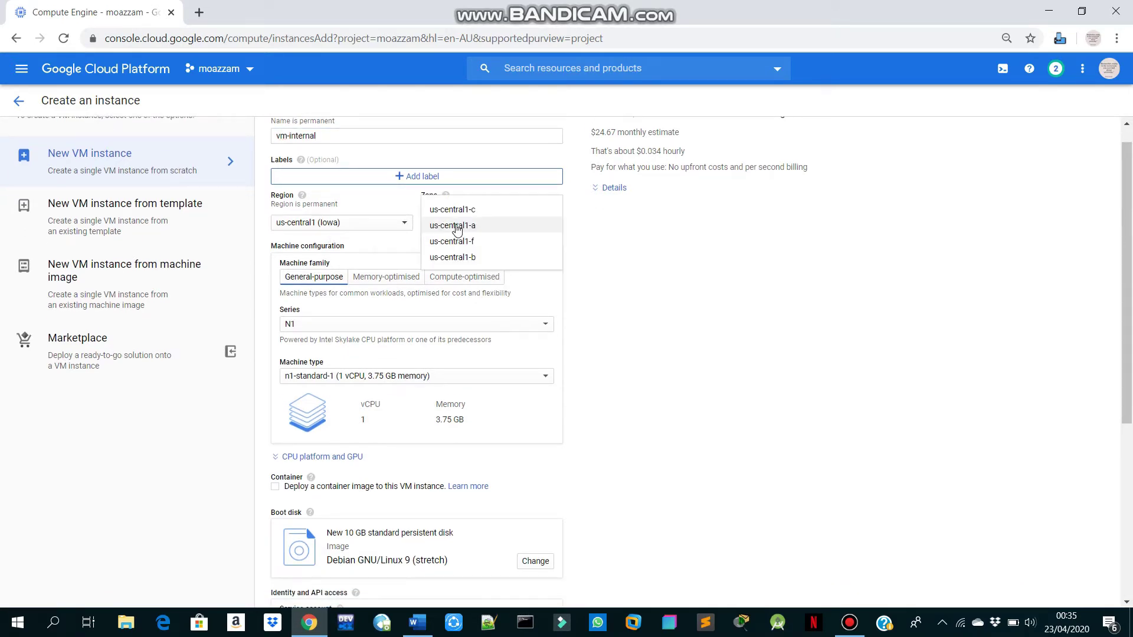
pyautogui.click(470, 209)
pyautogui.hotkey('alt', 'Tab')
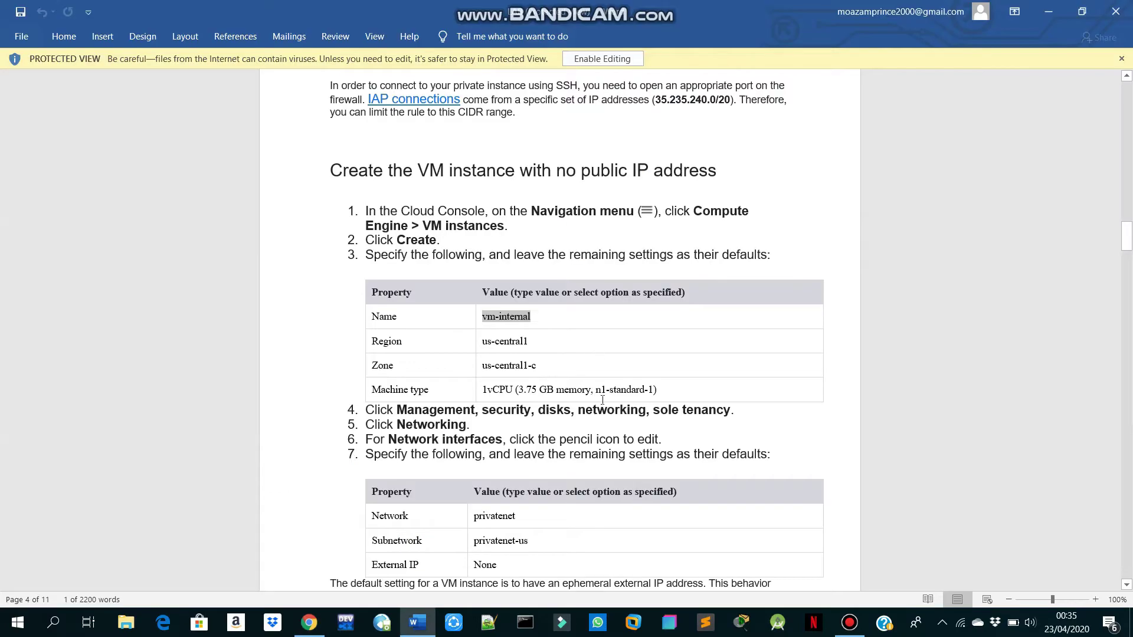
pyautogui.hotkey('alt', 'Tab')
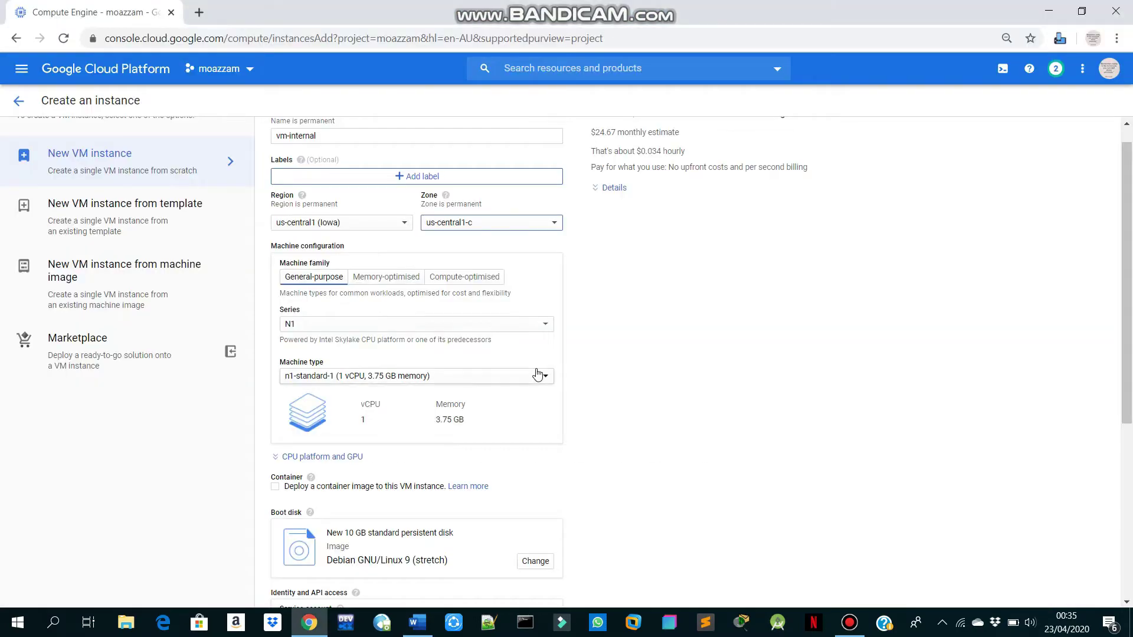
# Step: Check the LAB document in Word for the advanced options, then expand them in Chrome and show the Networking settings
pyautogui.scroll(-5, 425, 386)
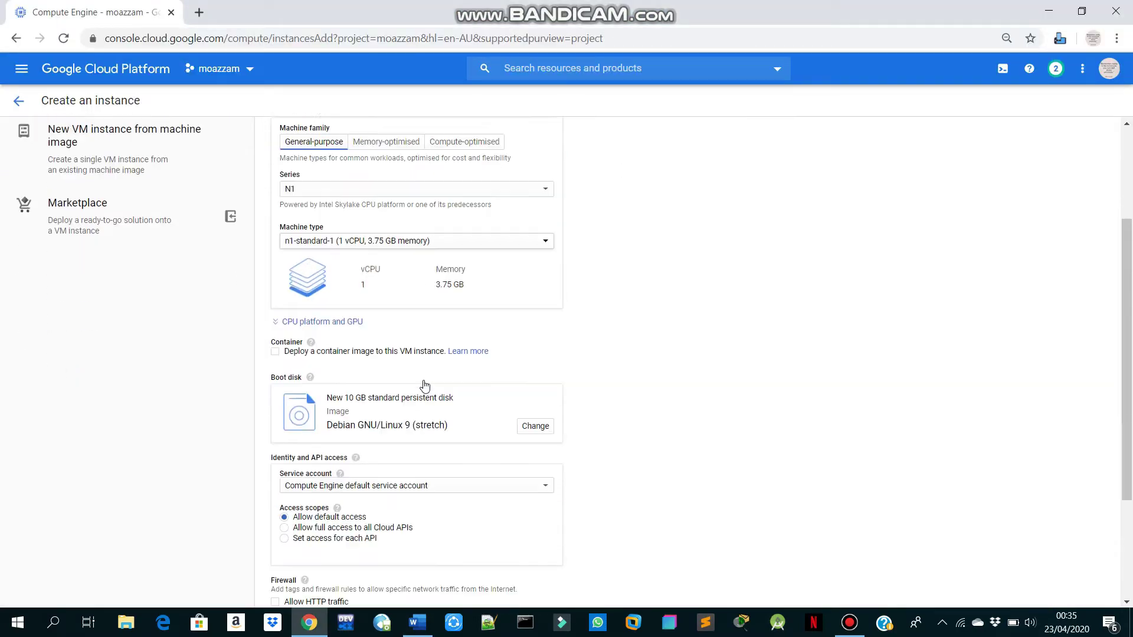
pyautogui.hotkey('alt', 'Tab')
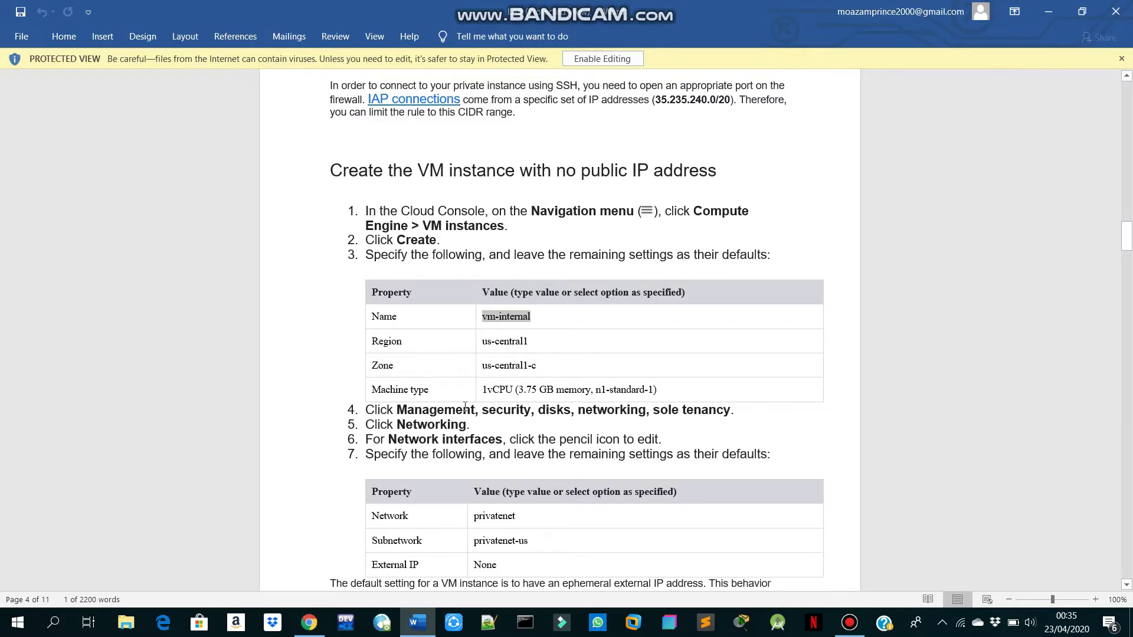
pyautogui.scroll(-1, 428, 385)
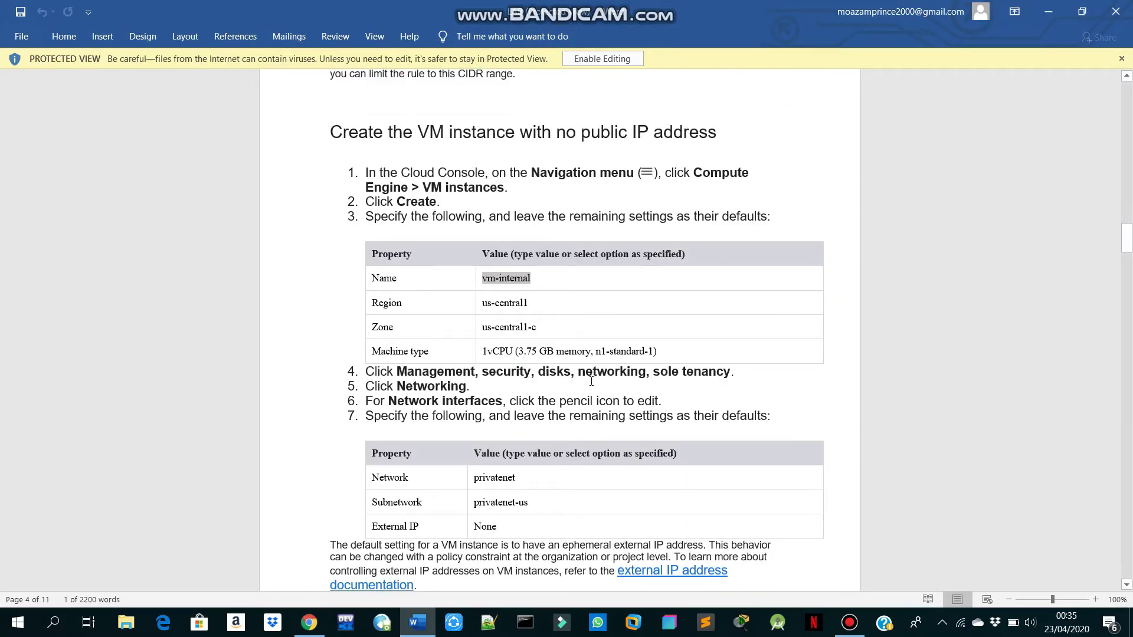
pyautogui.hotkey('alt', 'Tab')
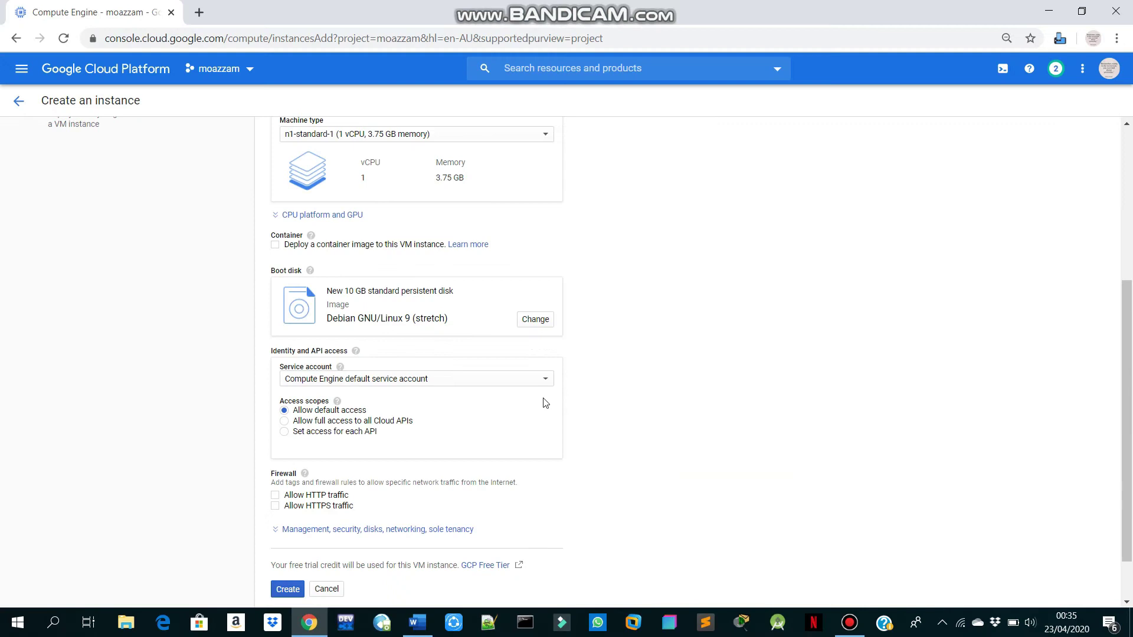
pyautogui.scroll(-1, 466, 425)
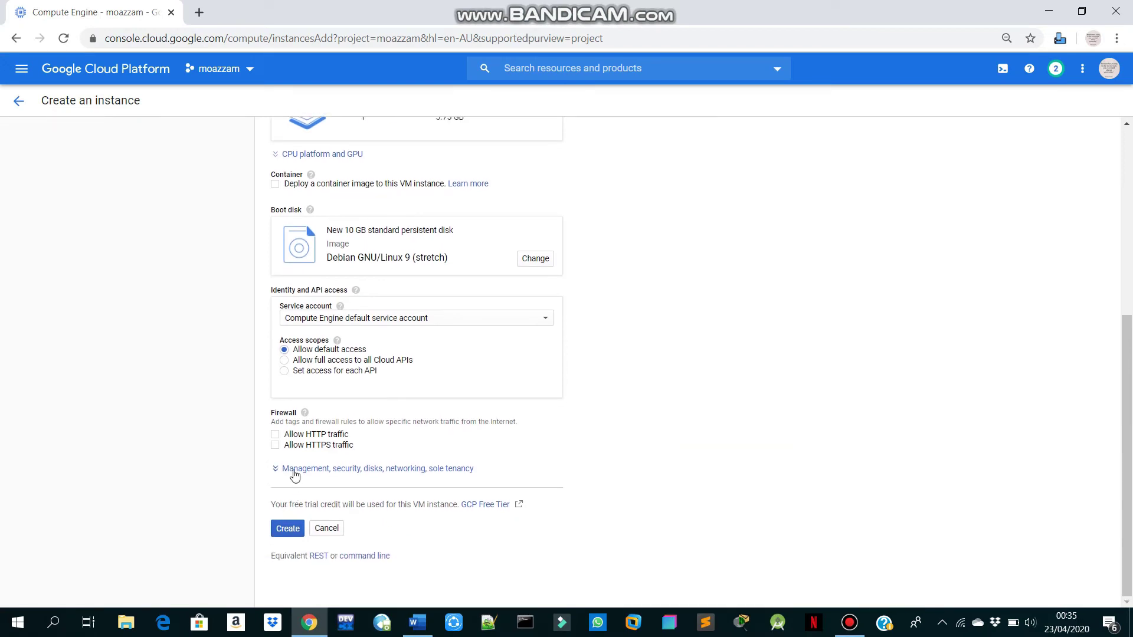
pyautogui.click(295, 470)
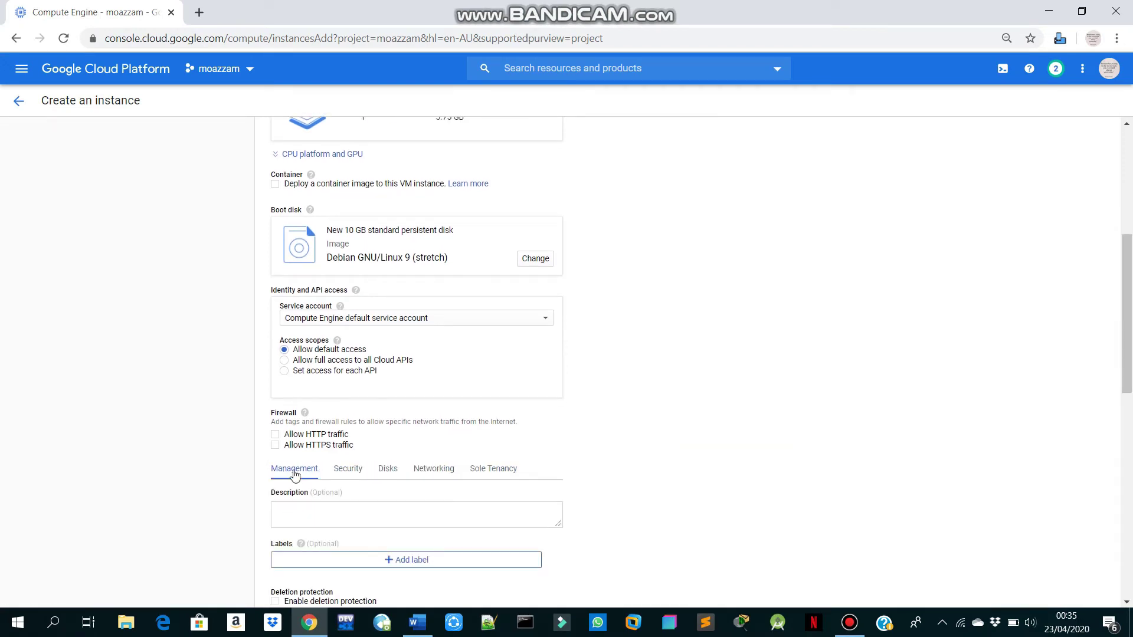
pyautogui.scroll(-2, 295, 476)
pyautogui.click(434, 373)
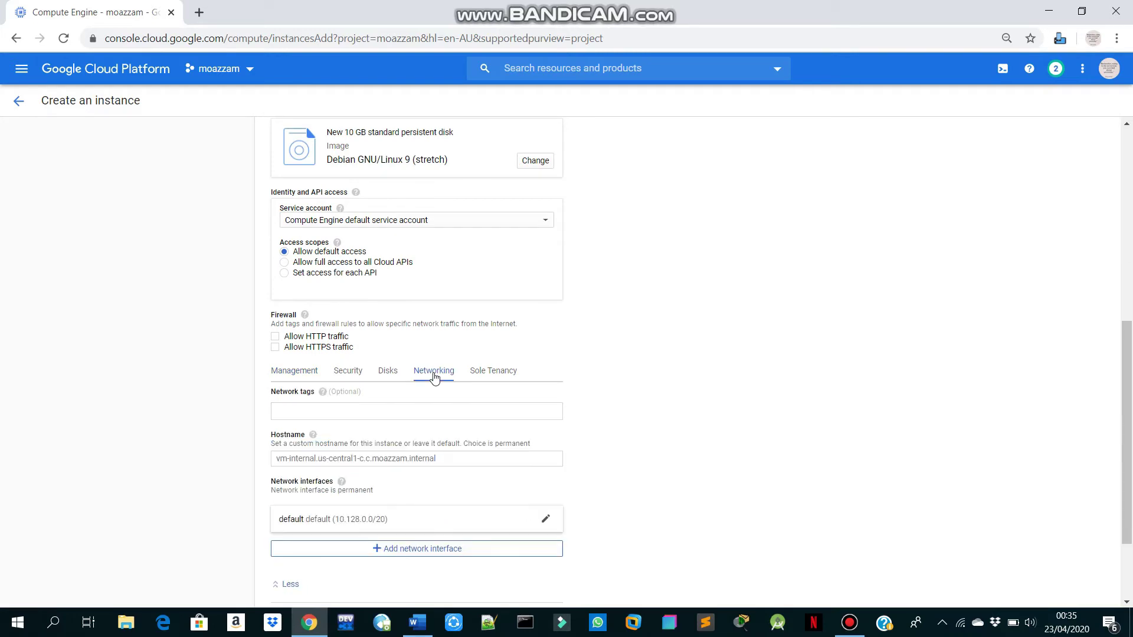
pyautogui.scroll(-2, 434, 378)
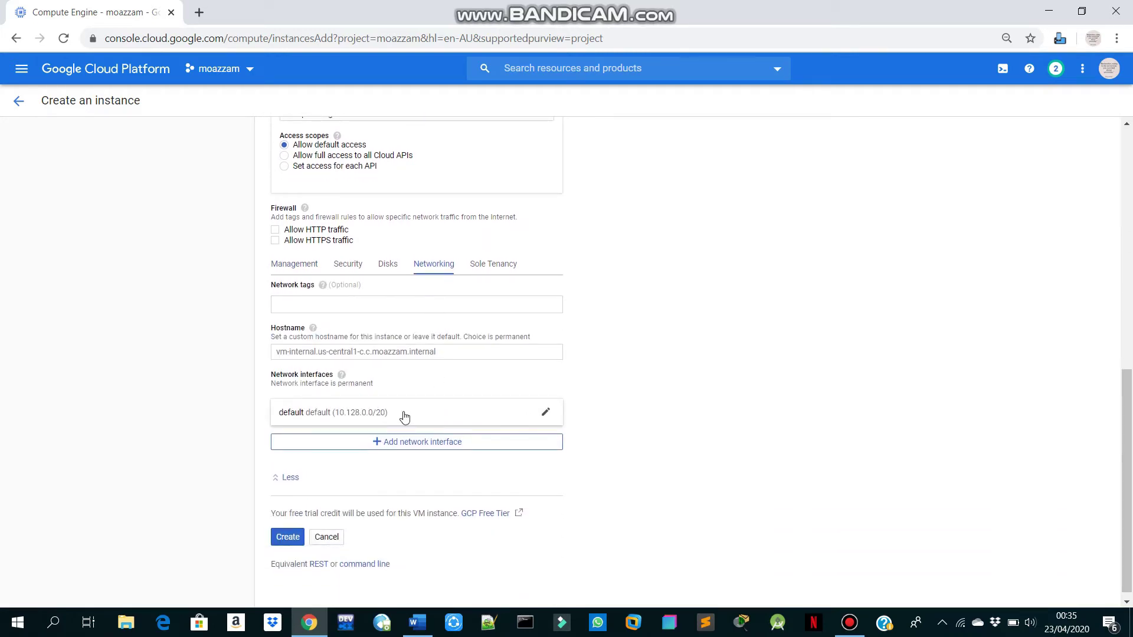
# Step: Open the default network interface for editing in Chrome and check its required values in the Word document
pyautogui.hotkey('alt', 'Tab')
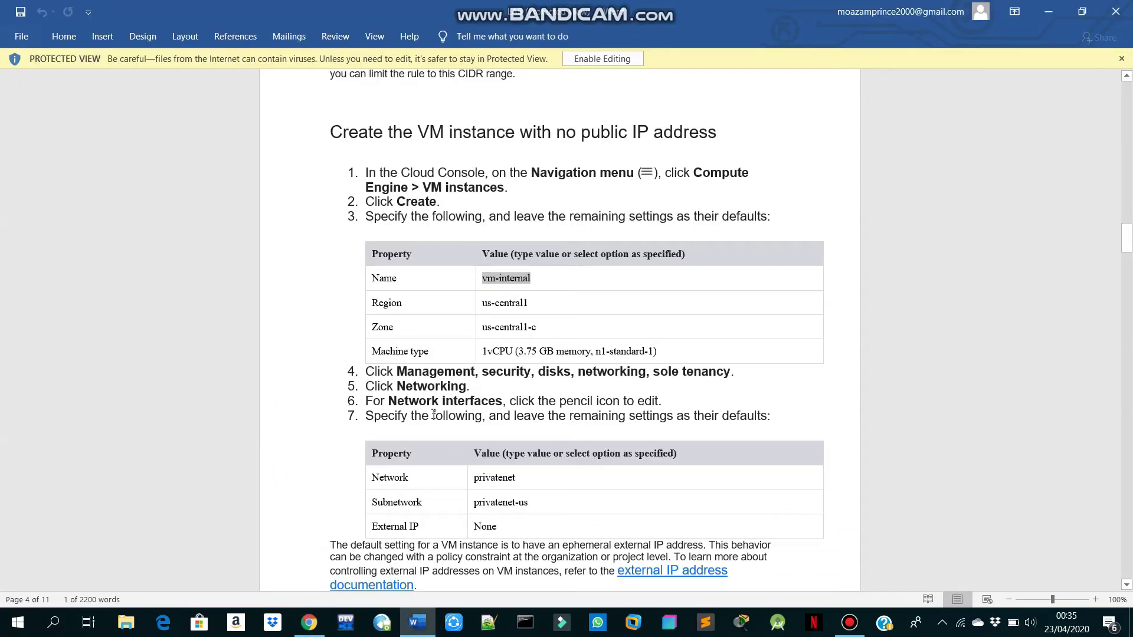
pyautogui.hotkey('alt', 'Tab')
pyautogui.click(544, 414)
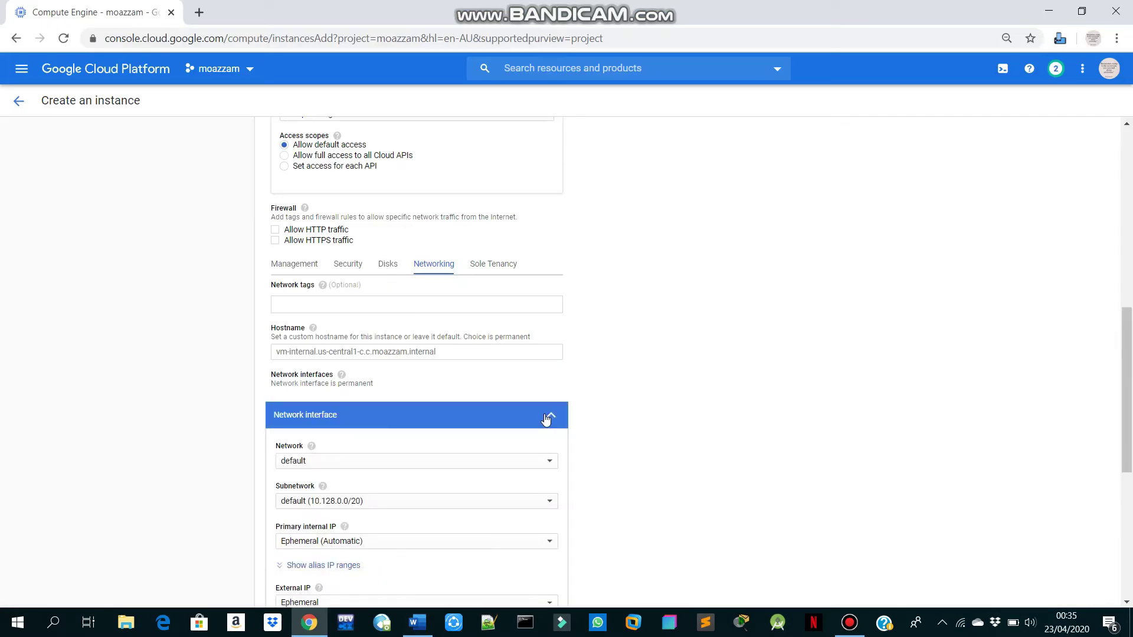
pyautogui.scroll(-3, 545, 418)
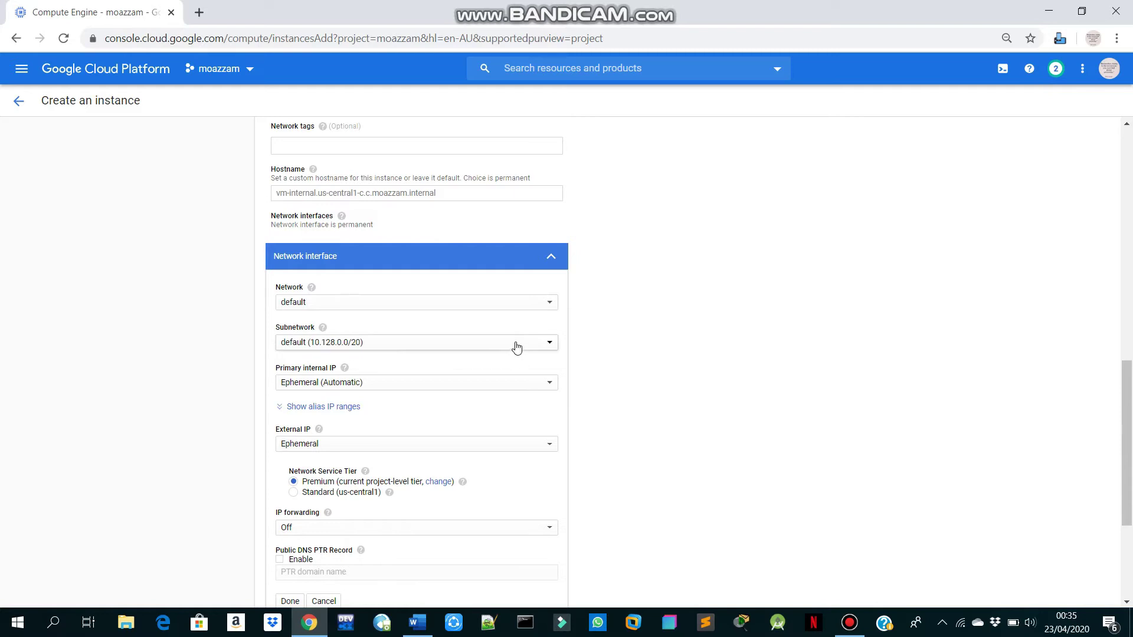
pyautogui.hotkey('alt', 'Tab')
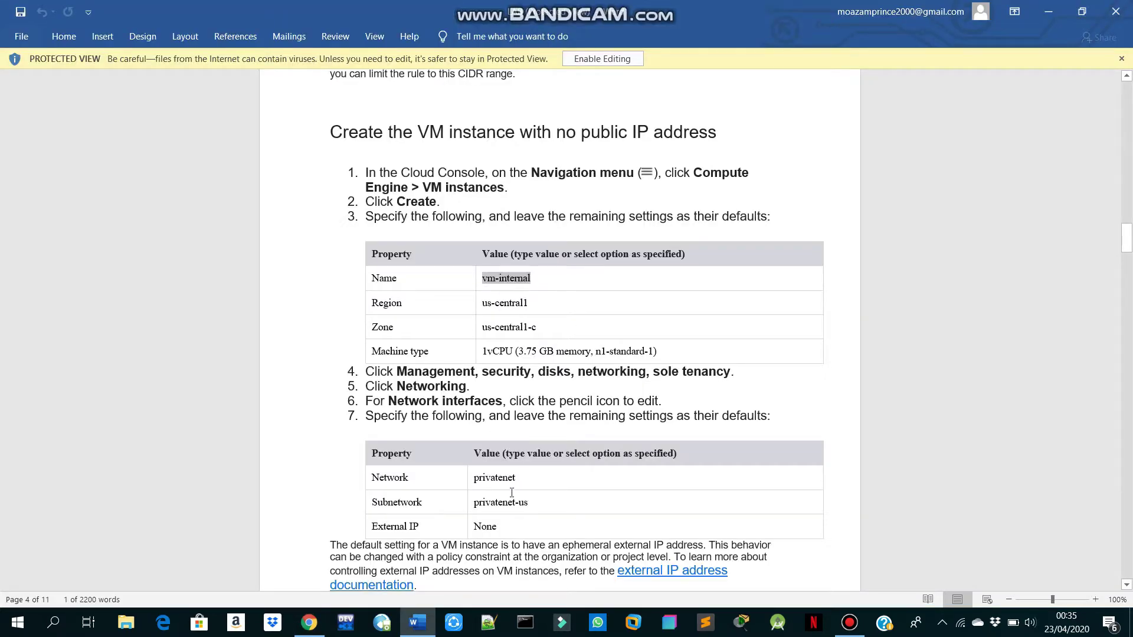
pyautogui.hotkey('alt', 'Tab')
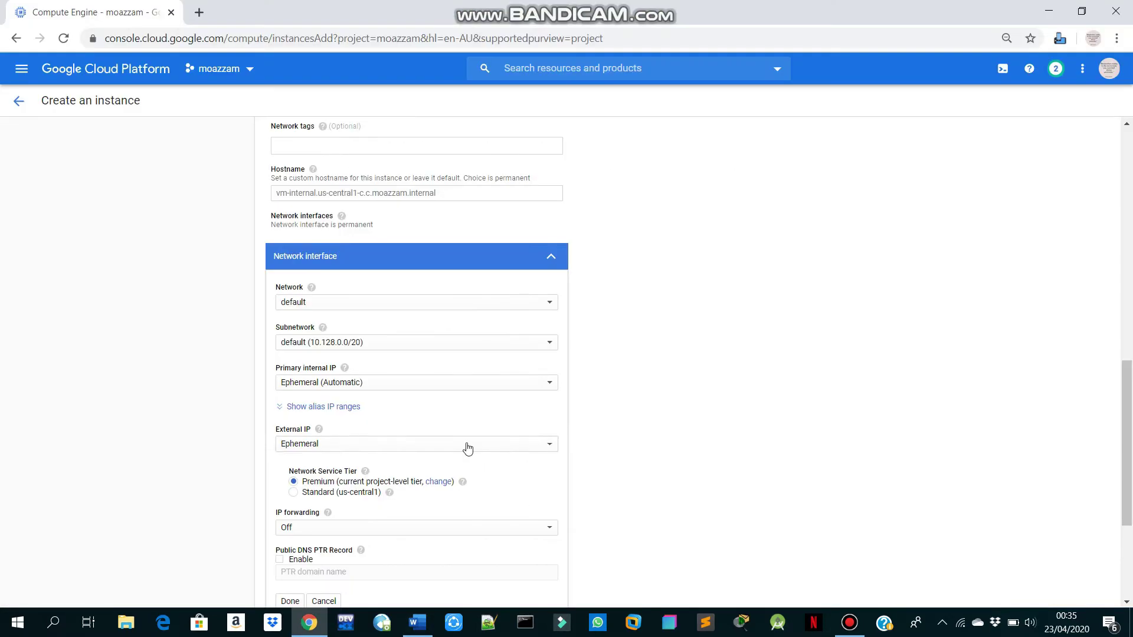
# Step: Set the interface's network to privatenet, its subnetwork to privatenet-us and its external IP to None
pyautogui.click(493, 304)
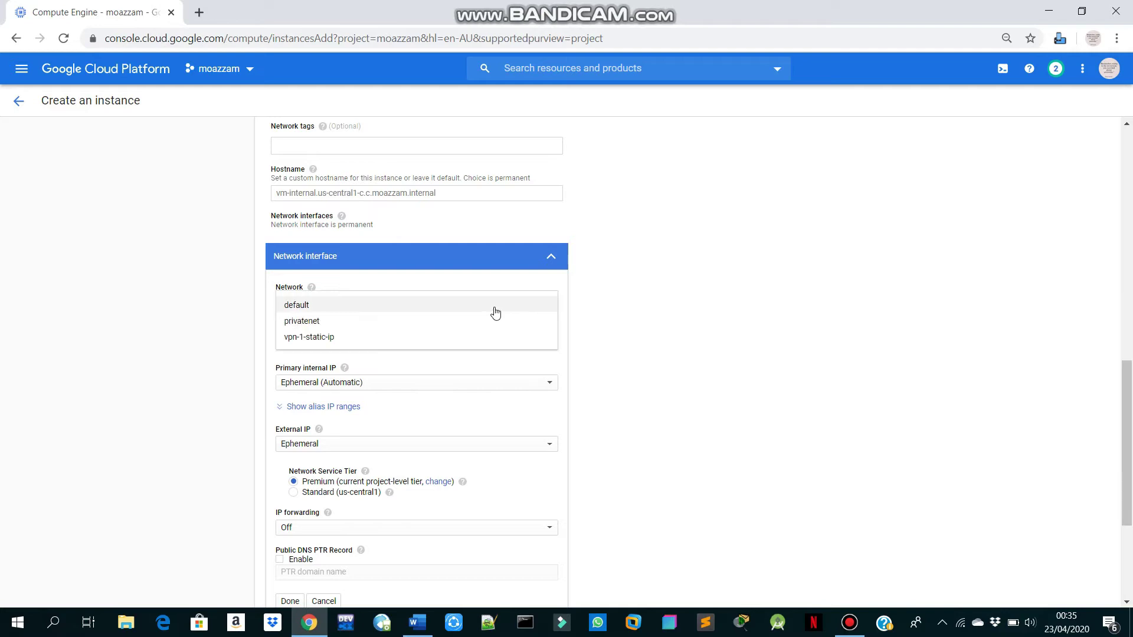
pyautogui.click(460, 321)
pyautogui.click(442, 339)
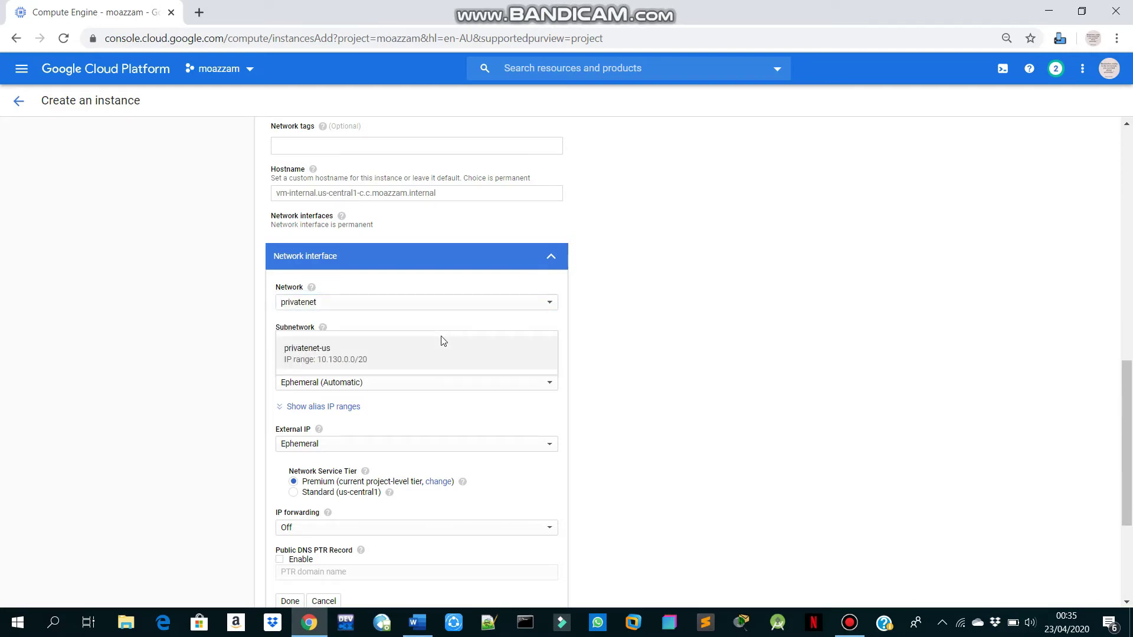
pyautogui.click(428, 359)
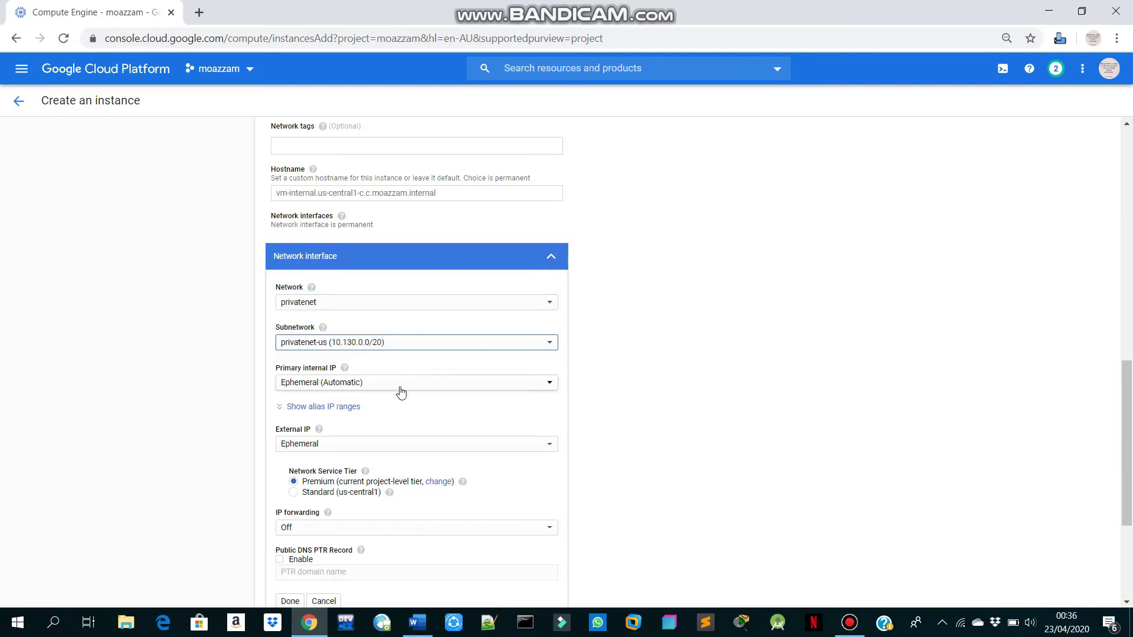
pyautogui.scroll(-2, 399, 395)
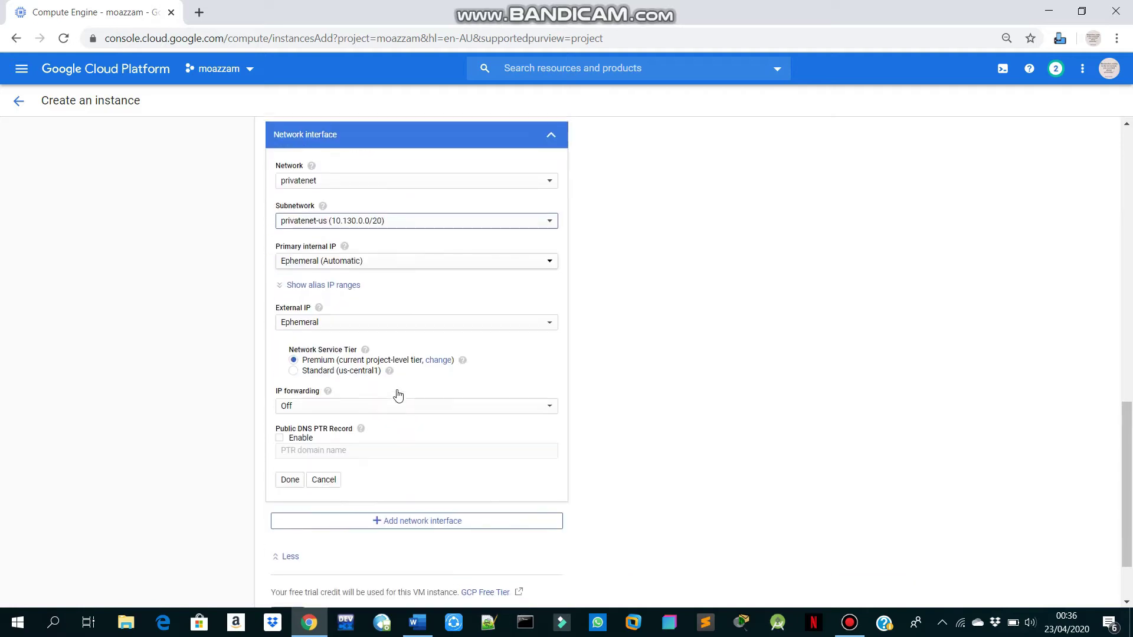
pyautogui.click(374, 320)
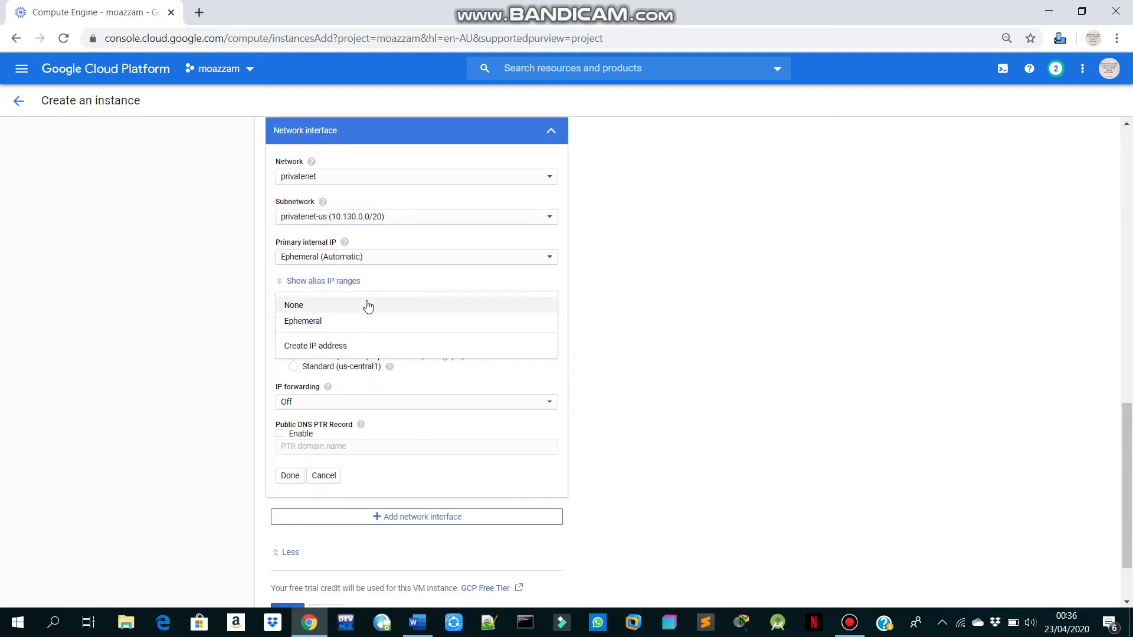
pyautogui.click(367, 305)
# Step: Check the remaining instructions in Word, create the VM instance in Chrome, and dismiss the Related Actions section
pyautogui.click(417, 623)
pyautogui.scroll(-4, 471, 449)
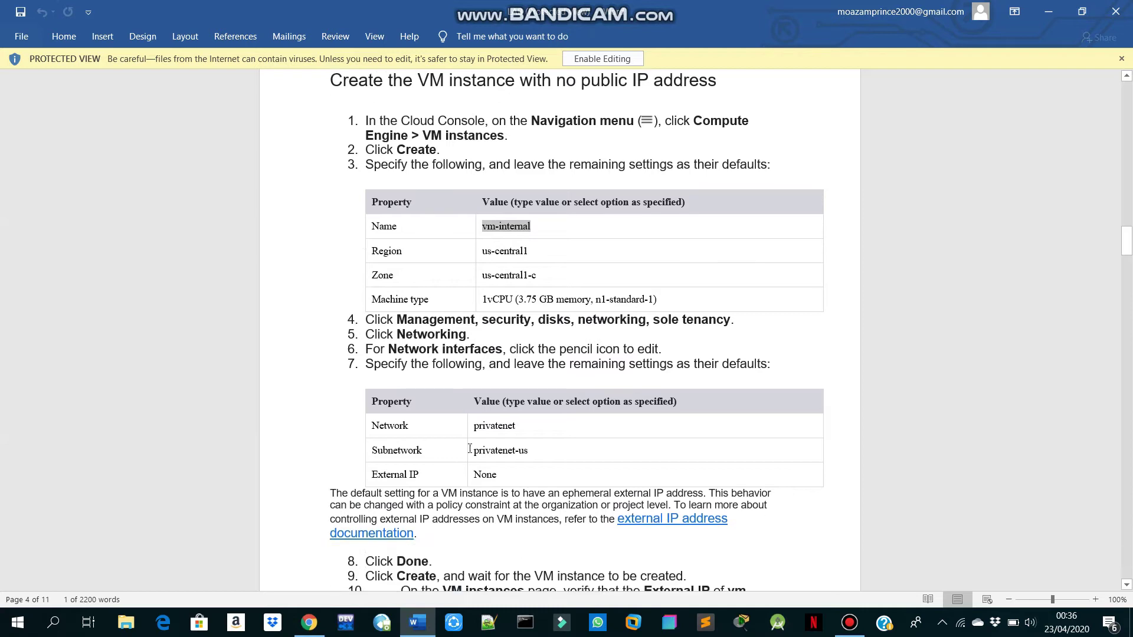
pyautogui.hotkey('alt', 'Tab')
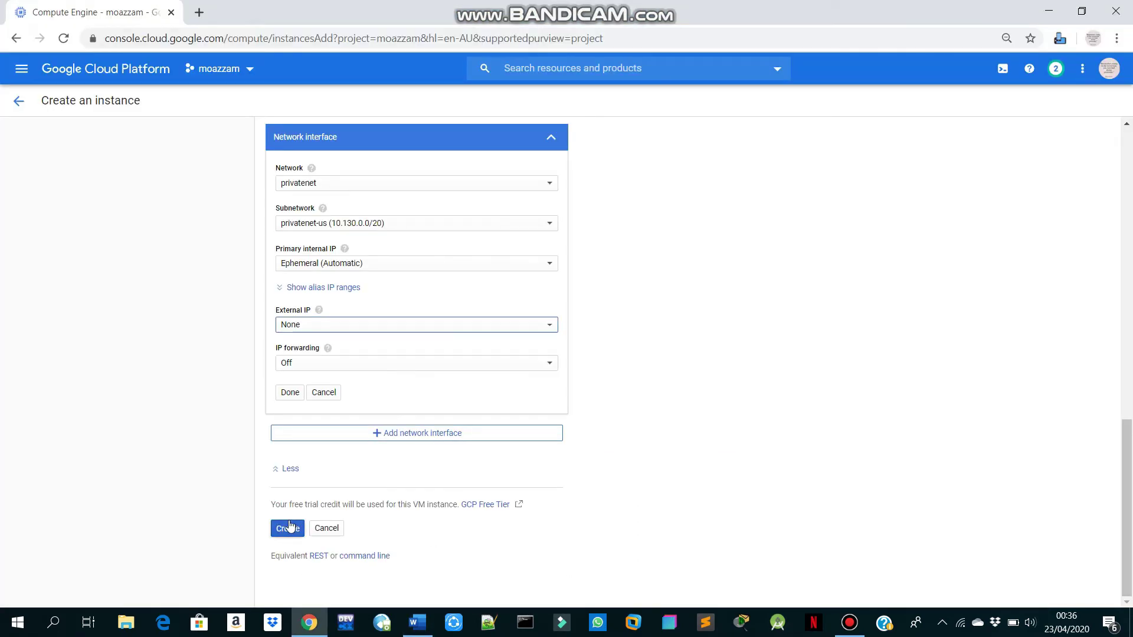
pyautogui.click(289, 527)
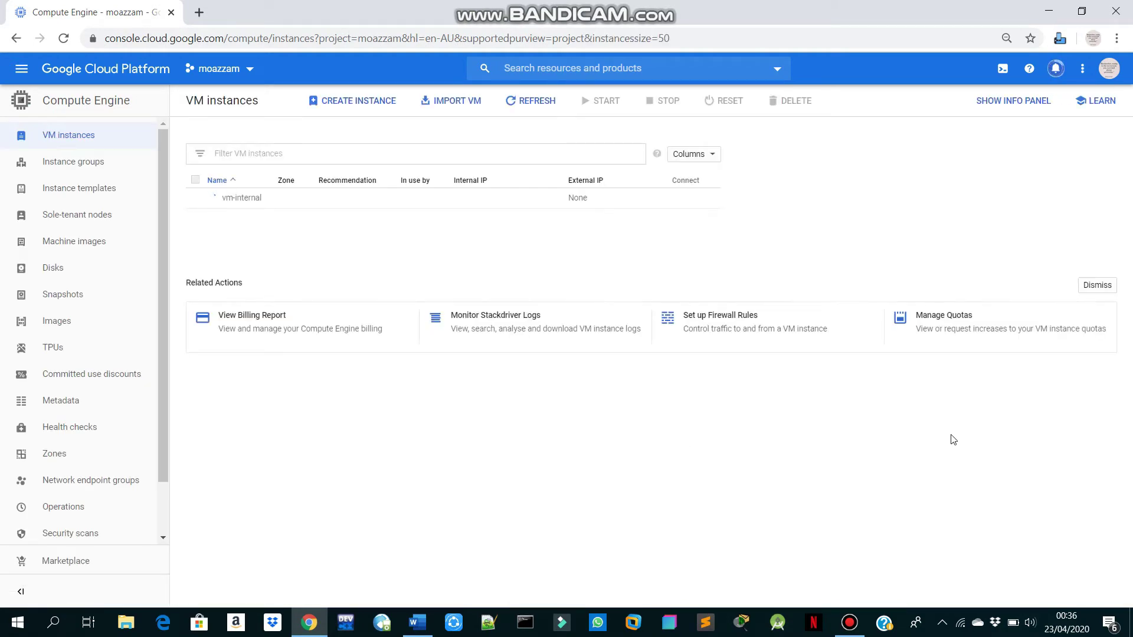
pyautogui.click(1083, 286)
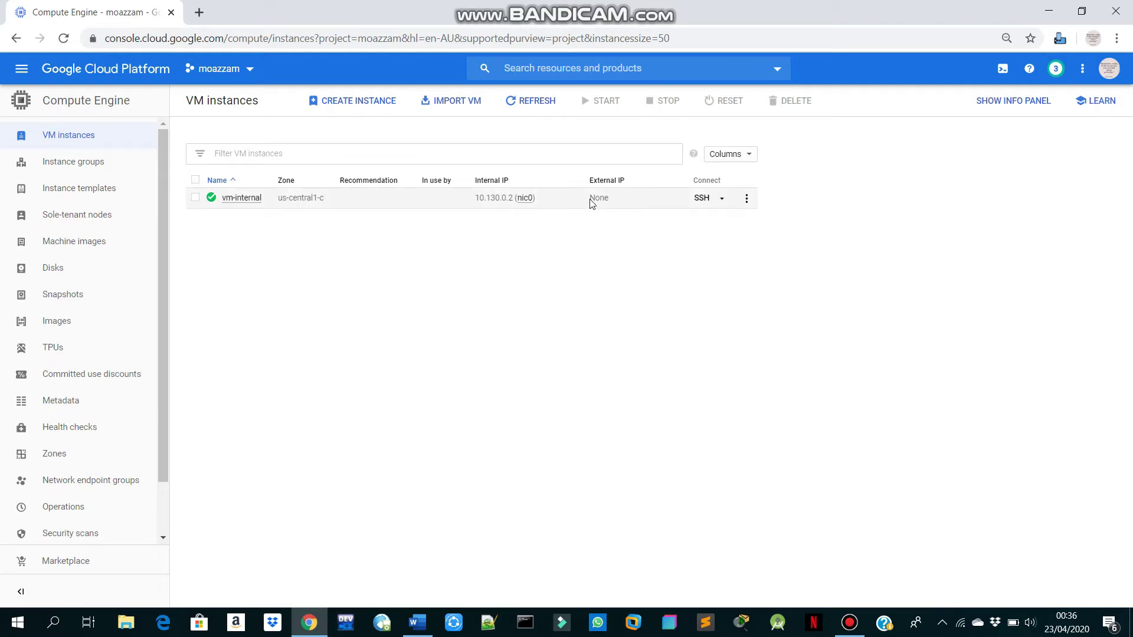
# Step: Read the LAB document's section on SSH through the IAP tunnel in Word and activate Cloud Shell in Chrome
pyautogui.hotkey('alt', 'Tab')
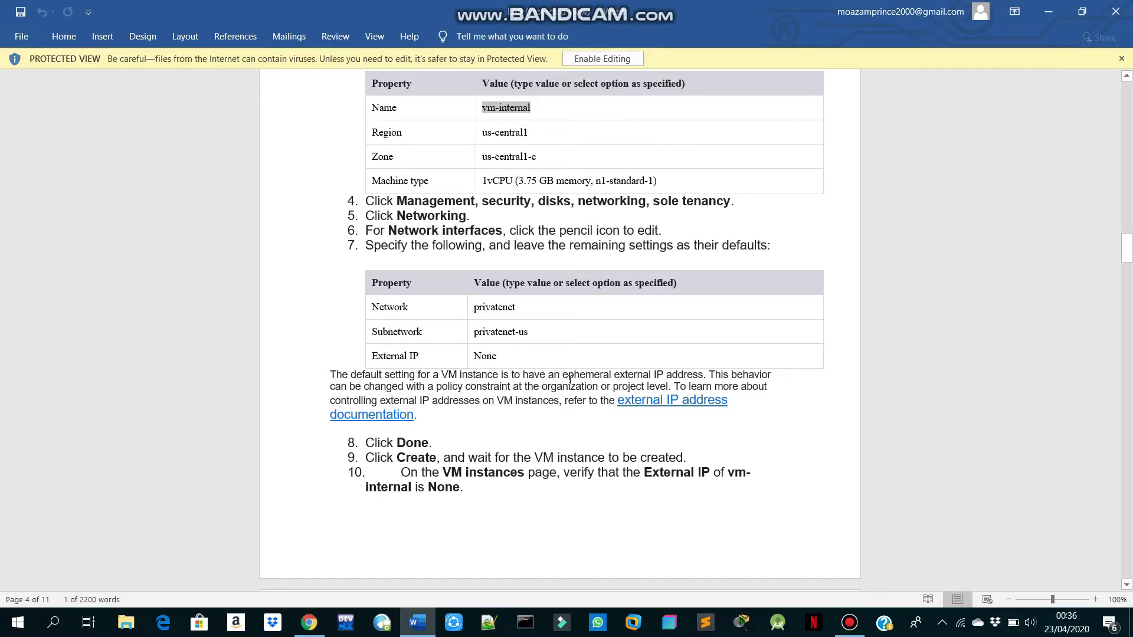
pyautogui.scroll(-10, 569, 380)
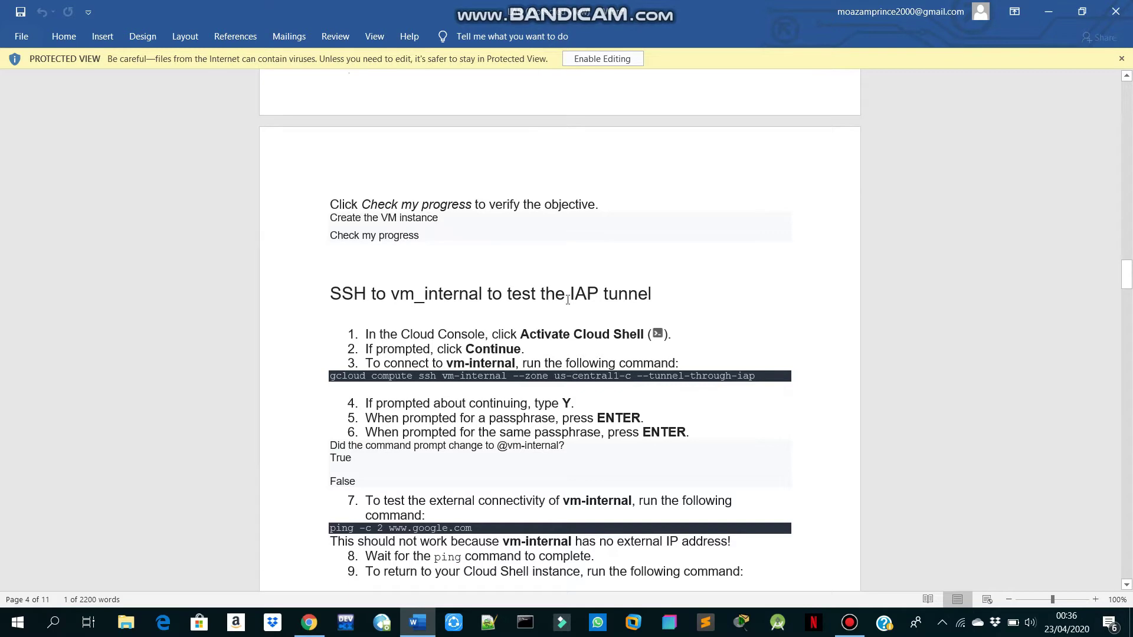
pyautogui.scroll(-2, 628, 301)
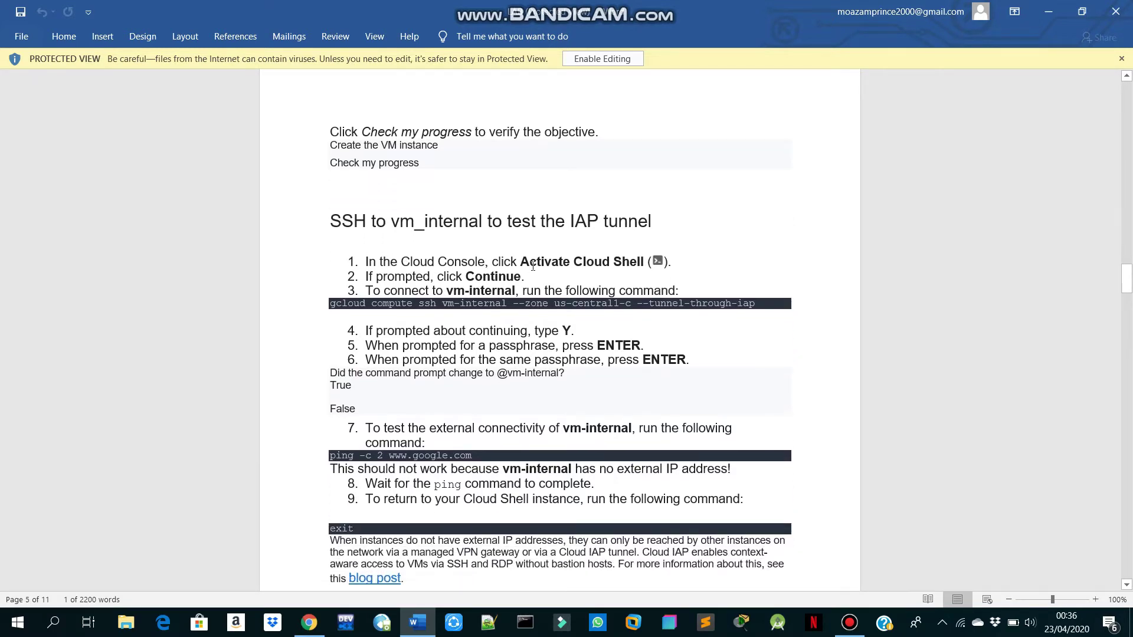
pyautogui.hotkey('alt', 'Tab')
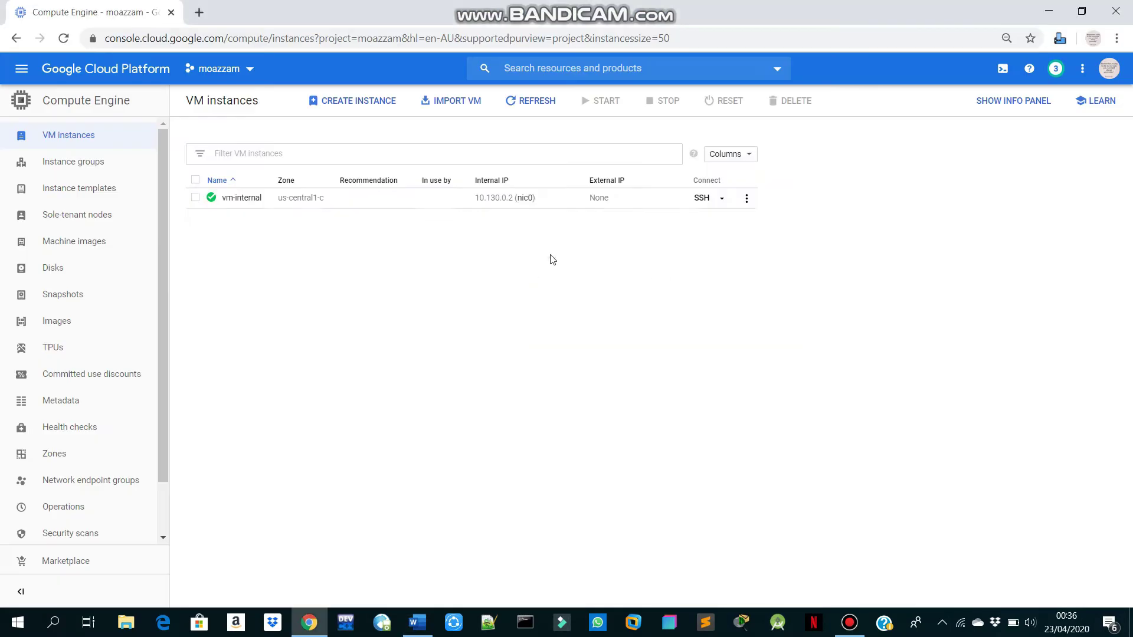
pyautogui.click(996, 70)
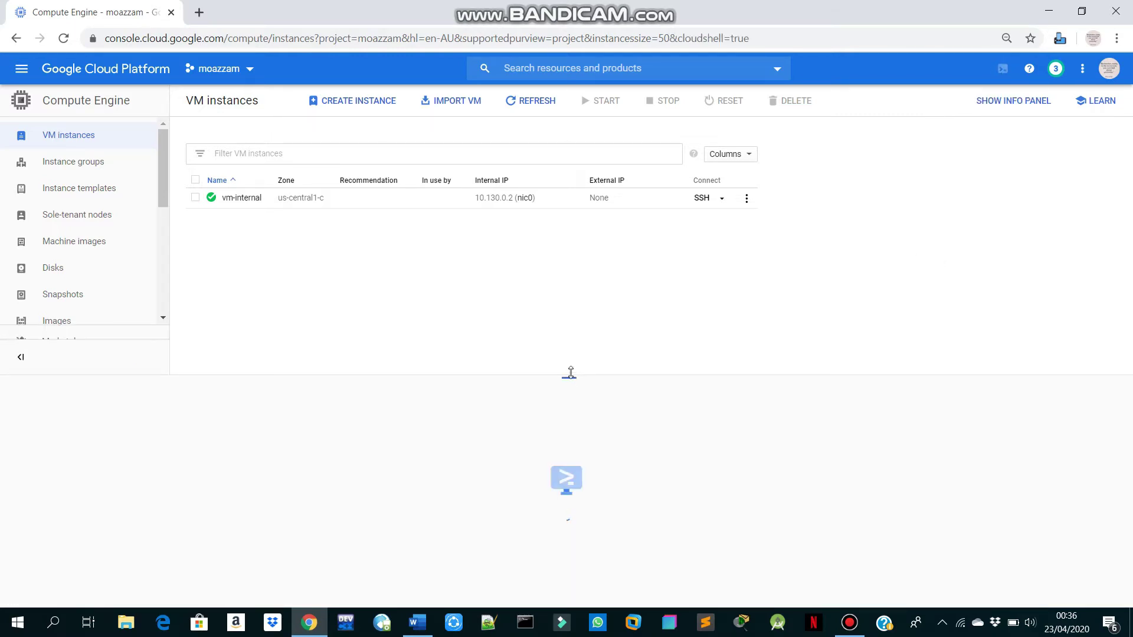
# Step: Enlarge the Cloud Shell pane and run Word's command gcloud compute ssh vm-internal --zone us-central1-c --tunnel-through-iap in Chrome
pyautogui.moveTo(568, 376); pyautogui.dragTo(562, 341)
pyautogui.hotkey('alt', 'Tab')
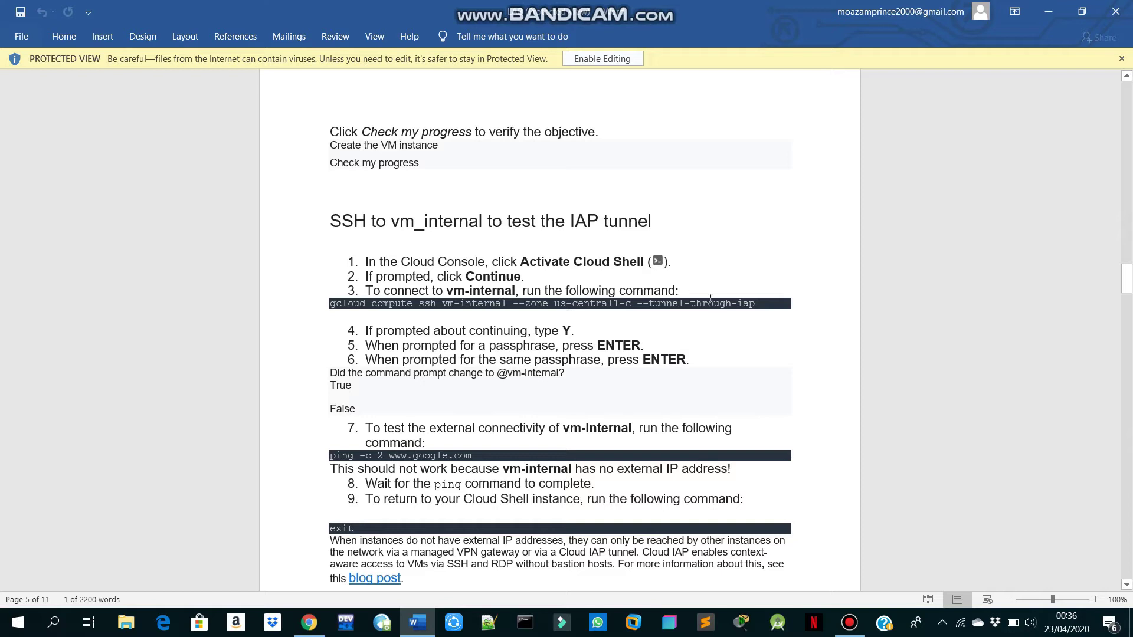
pyautogui.moveTo(757, 304); pyautogui.dragTo(327, 305)
pyautogui.hotkey('ctrl', 'c')
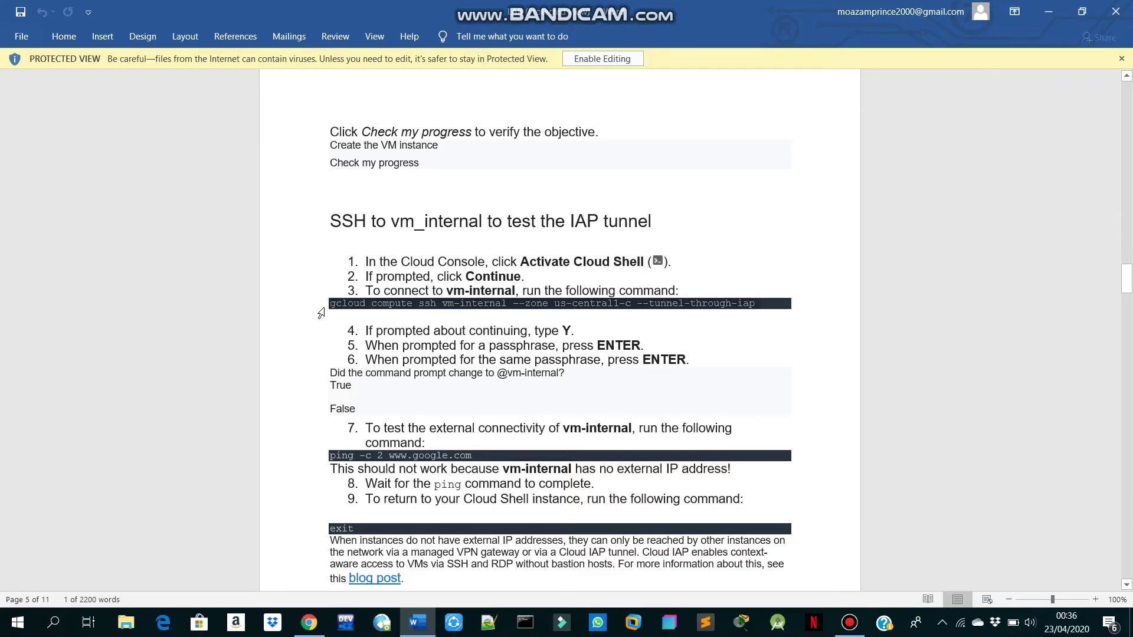
pyautogui.hotkey('alt', 'Tab')
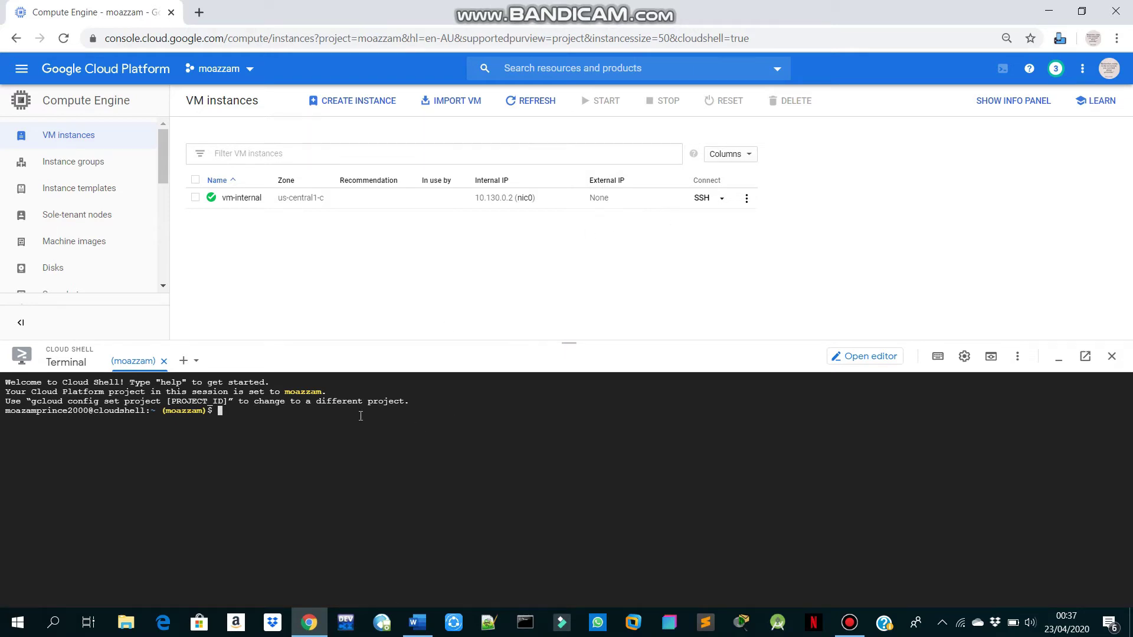
pyautogui.hotkey('ctrl', 'v')
pyautogui.press('Return')
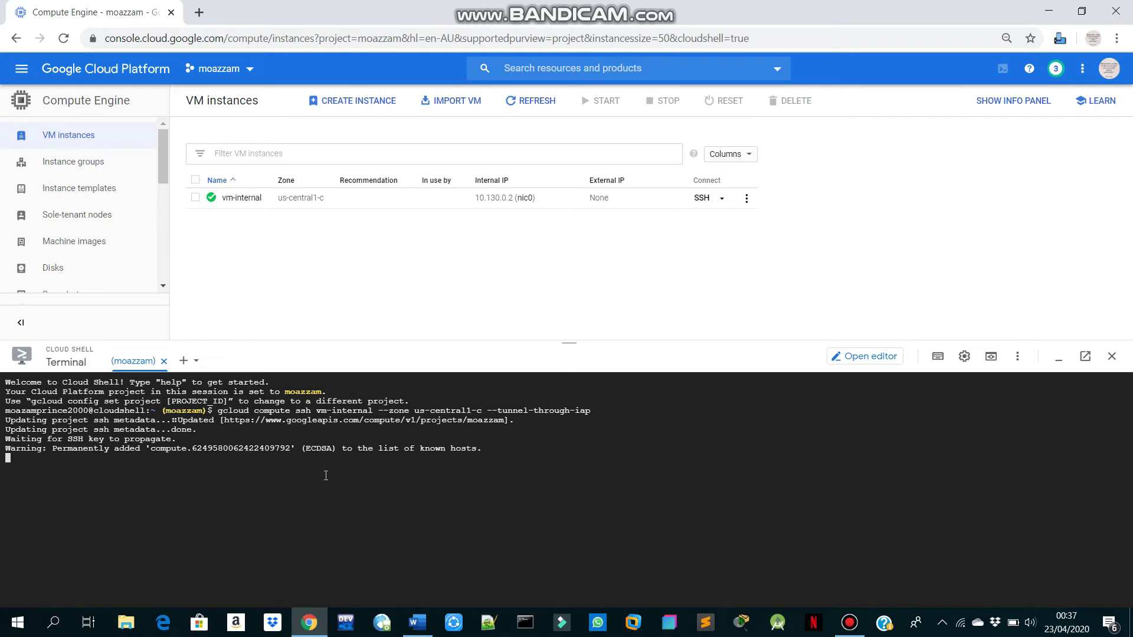
pyautogui.hotkey('alt', 'Tab')
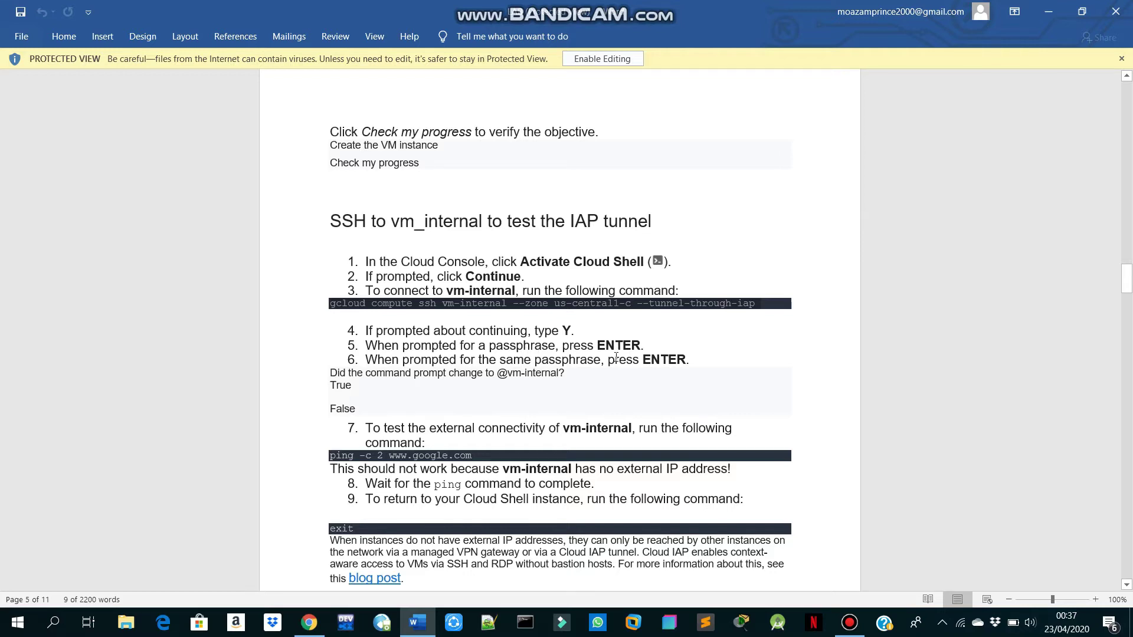
pyautogui.hotkey('alt', 'Tab')
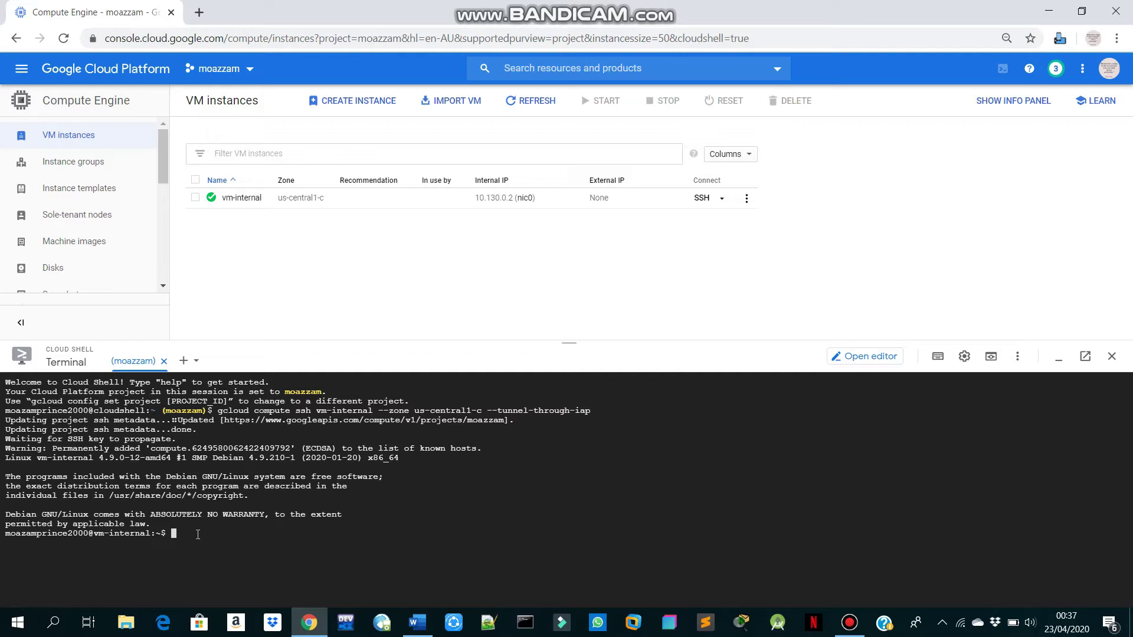
pyautogui.hotkey('alt', 'Tab')
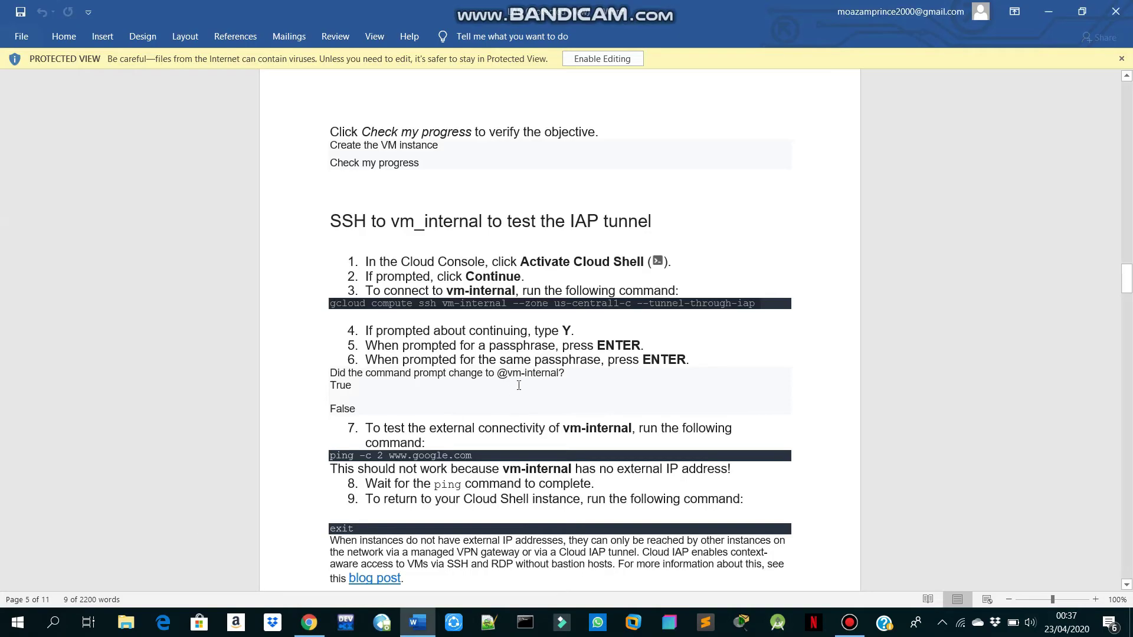
pyautogui.scroll(-2, 518, 385)
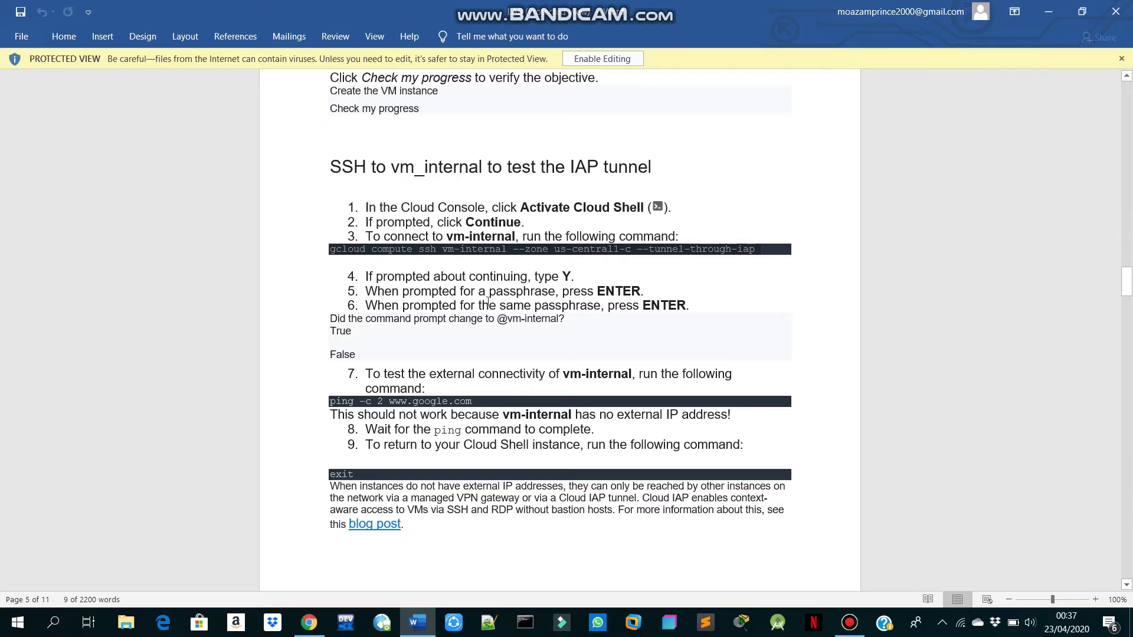
pyautogui.moveTo(472, 401); pyautogui.dragTo(339, 408)
pyautogui.hotkey('ctrl', 'c')
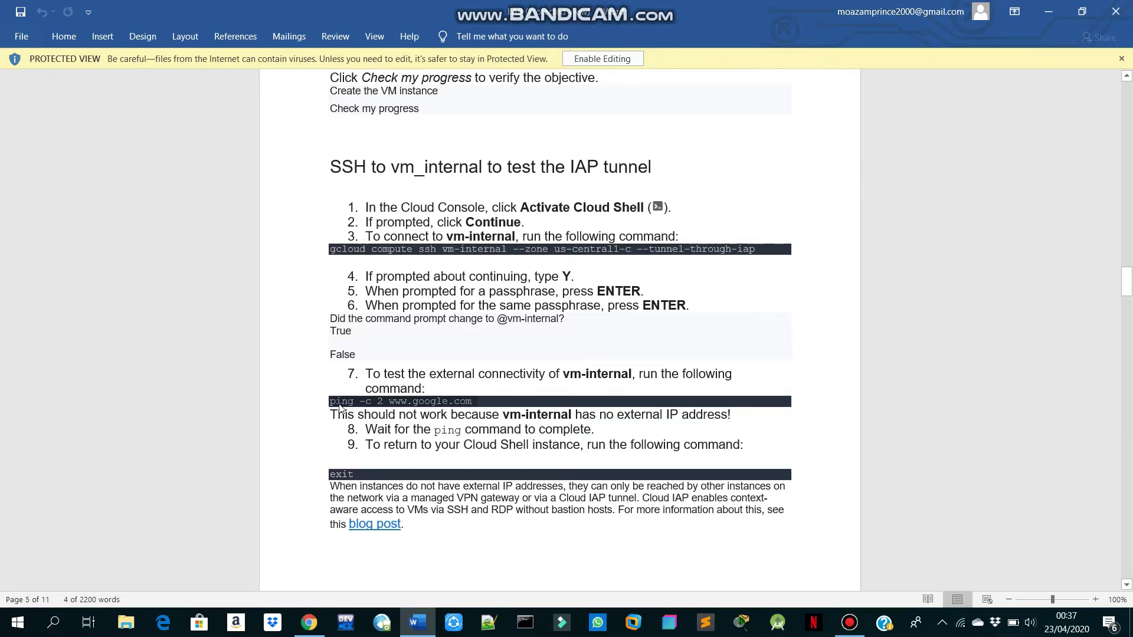
pyautogui.hotkey('alt', 'Tab')
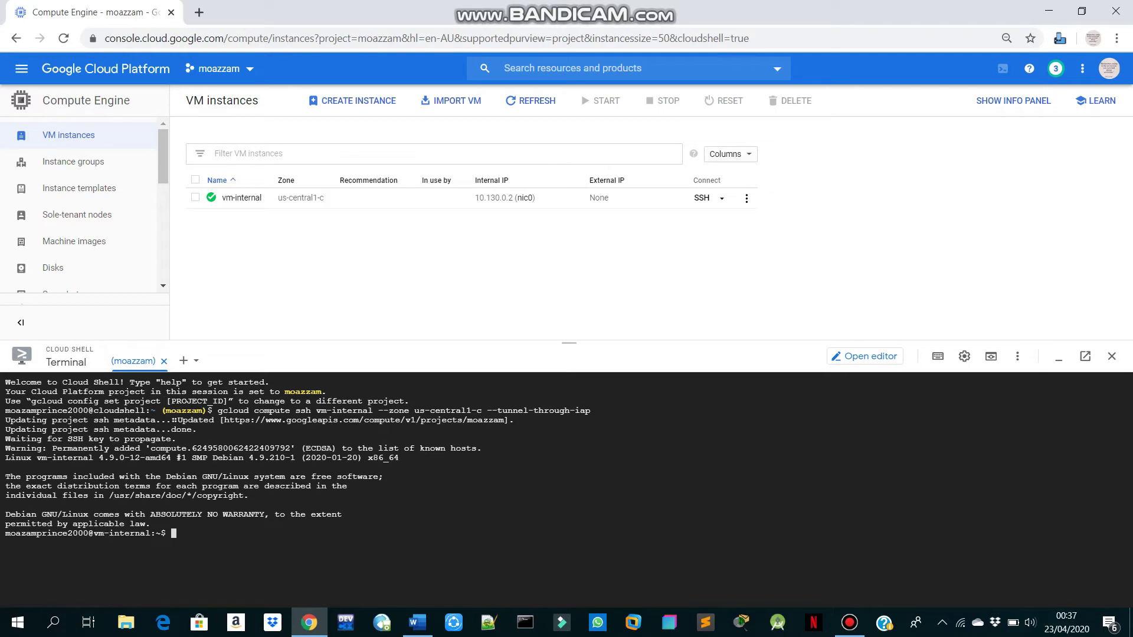
pyautogui.hotkey('ctrl', 'v')
pyautogui.press('Return')
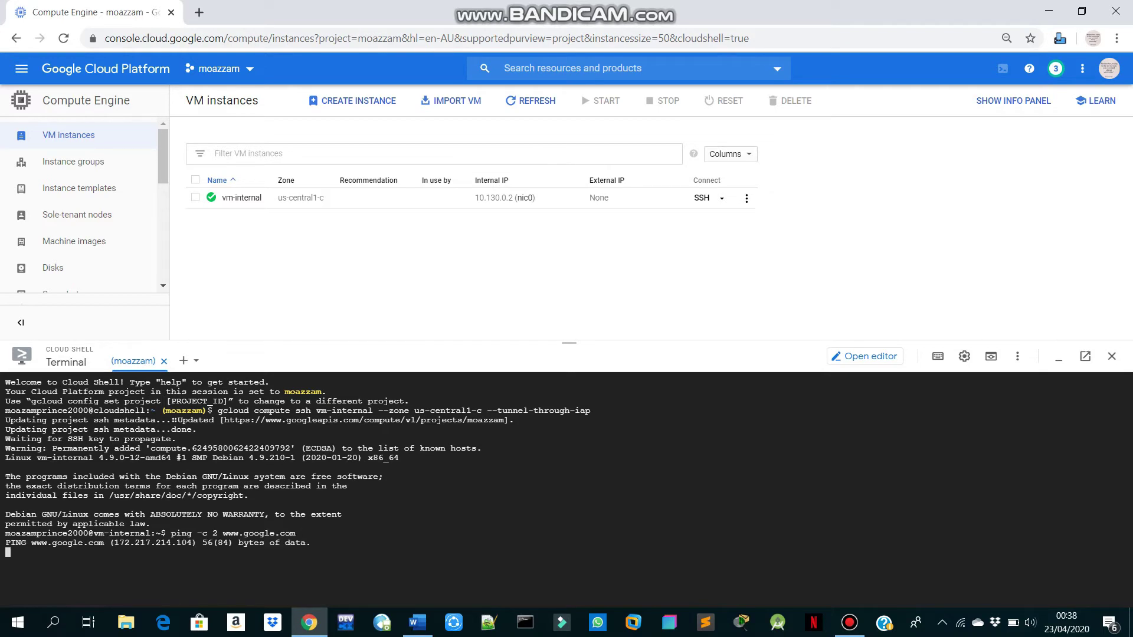
# Step: Compare the ping output with the Word instructions and run exit in Chrome's Cloud Shell to leave vm-internal
pyautogui.hotkey('alt', 'Tab')
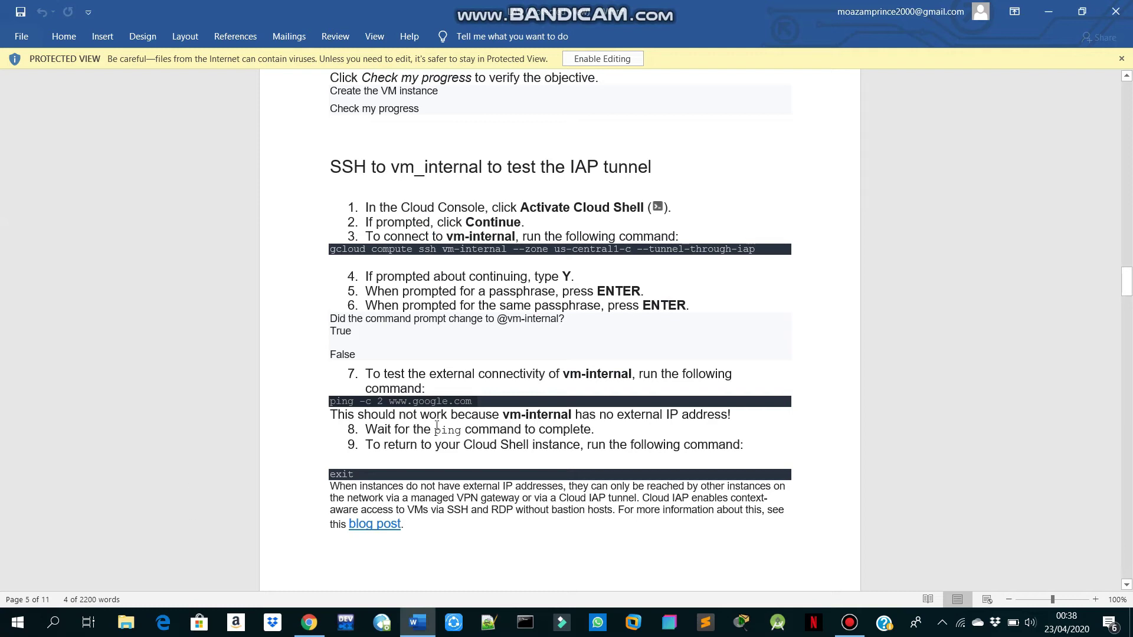
pyautogui.scroll(-1, 472, 416)
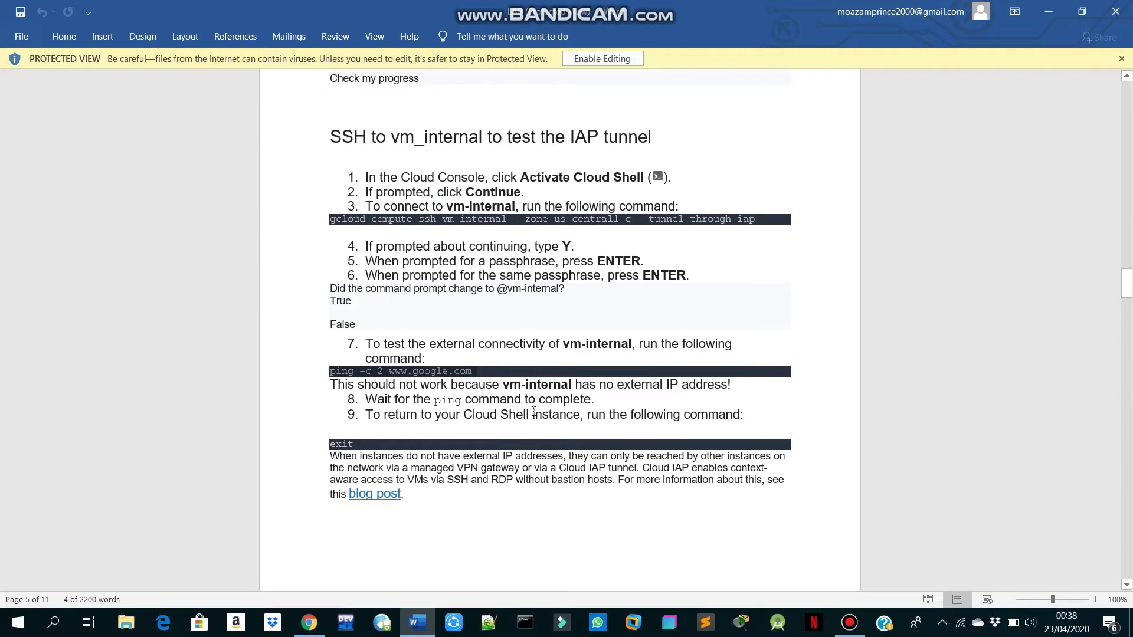
pyautogui.scroll(-1, 630, 385)
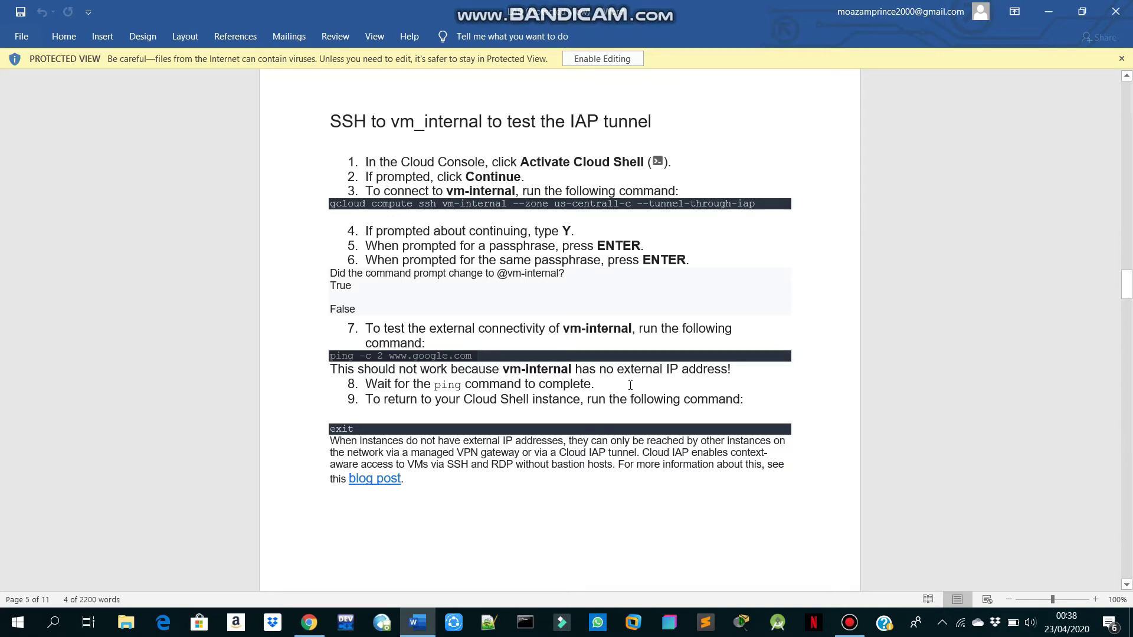
pyautogui.hotkey('alt', 'Tab')
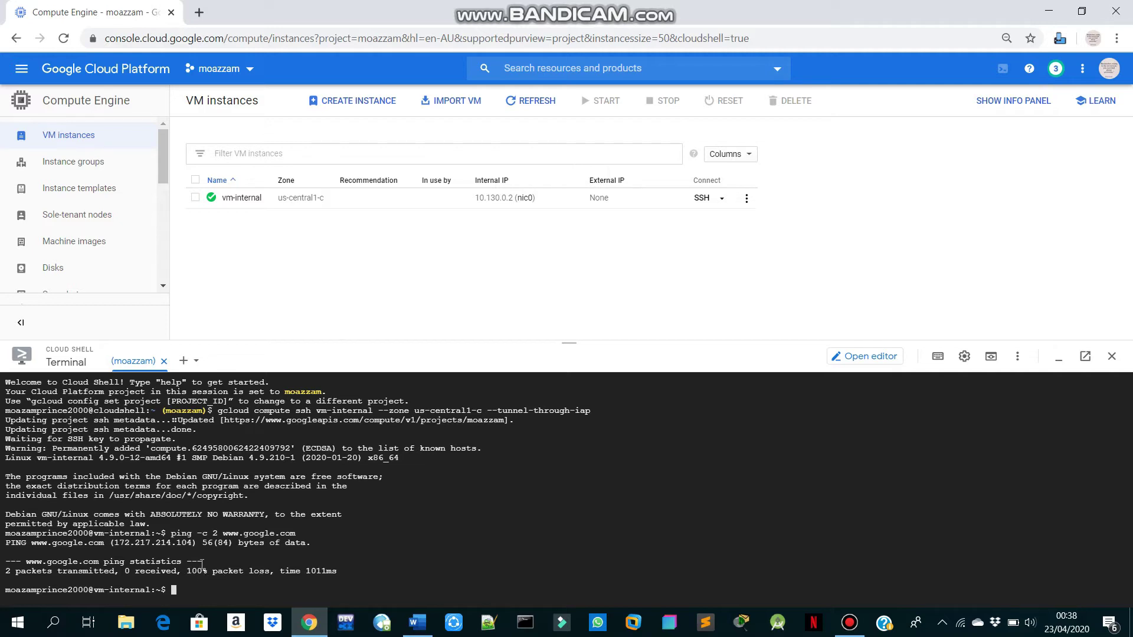
pyautogui.hotkey('alt', 'Tab')
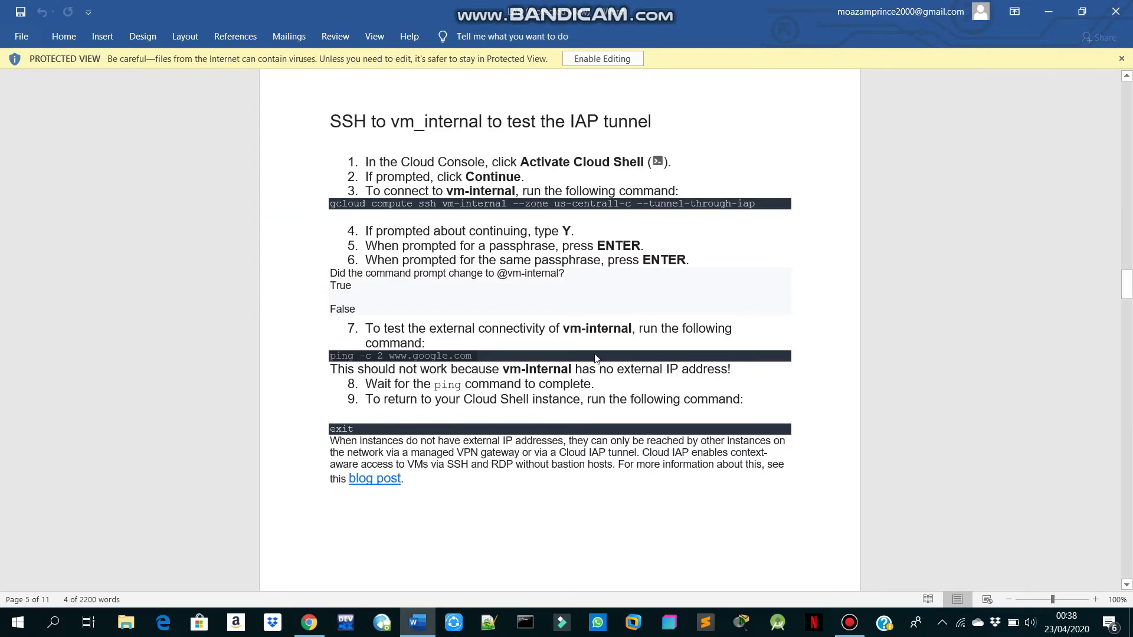
pyautogui.scroll(-1, 436, 382)
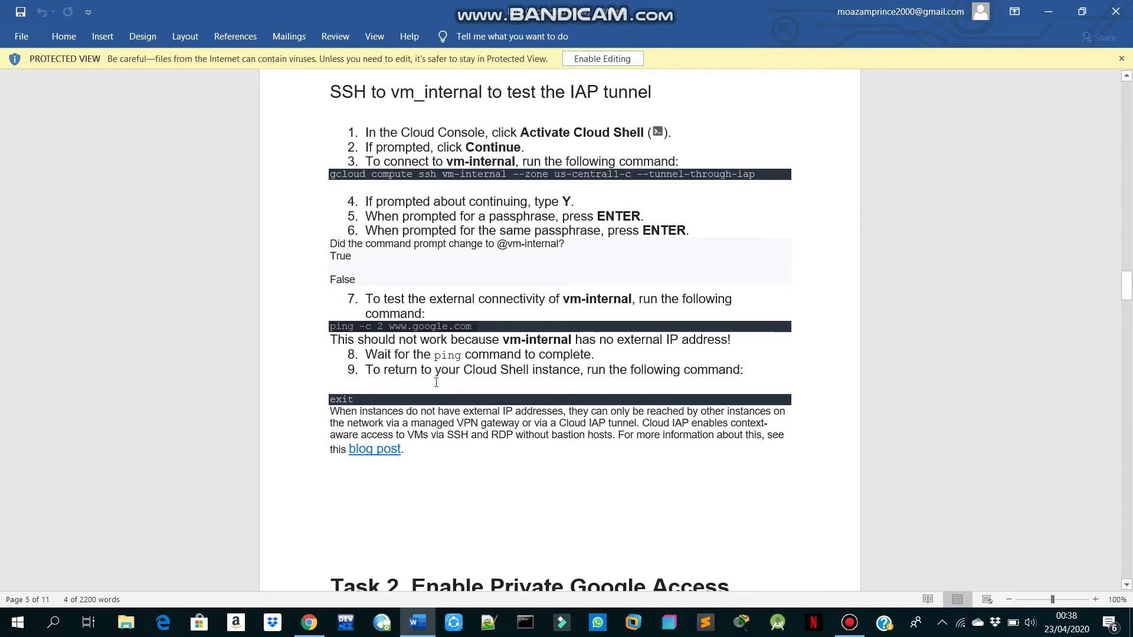
pyautogui.scroll(1, 436, 382)
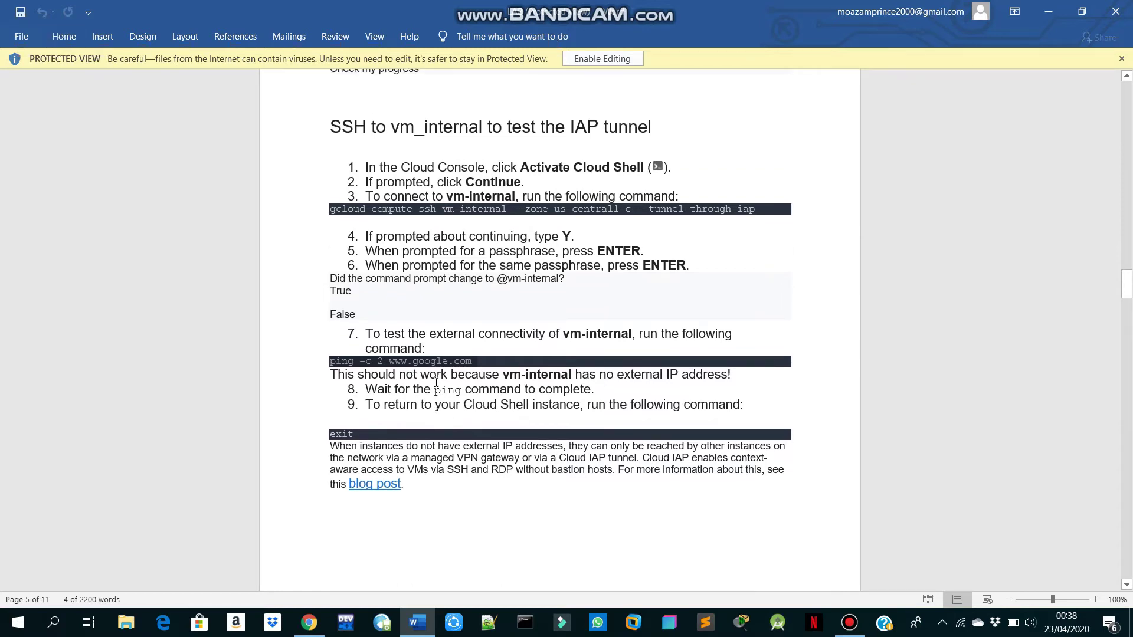
pyautogui.hotkey('alt', 'Tab')
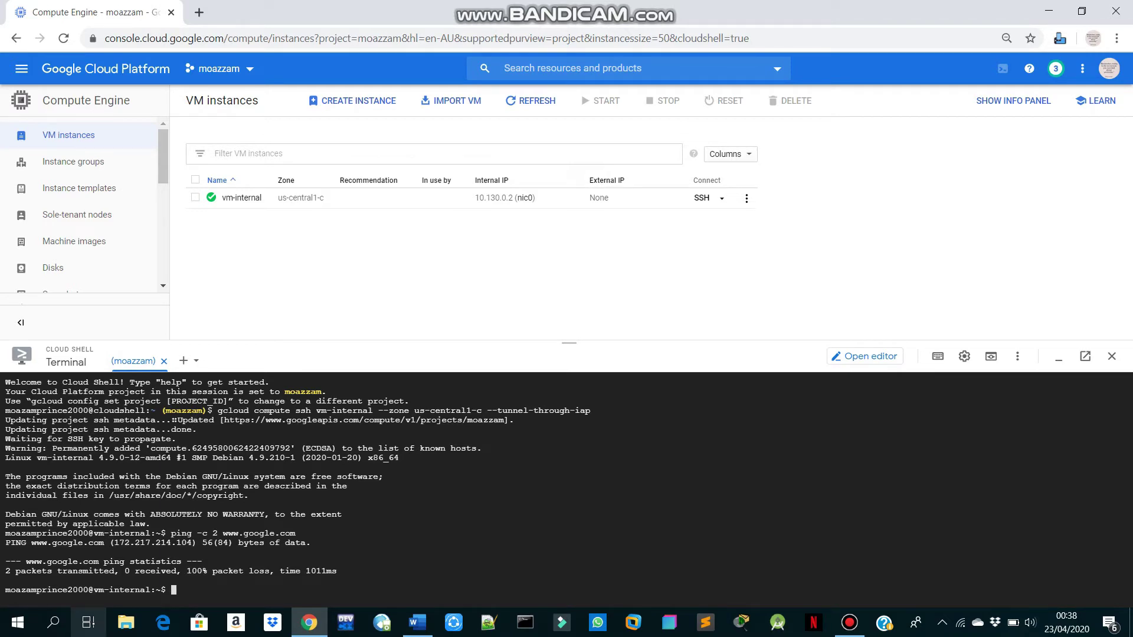
pyautogui.click(177, 590)
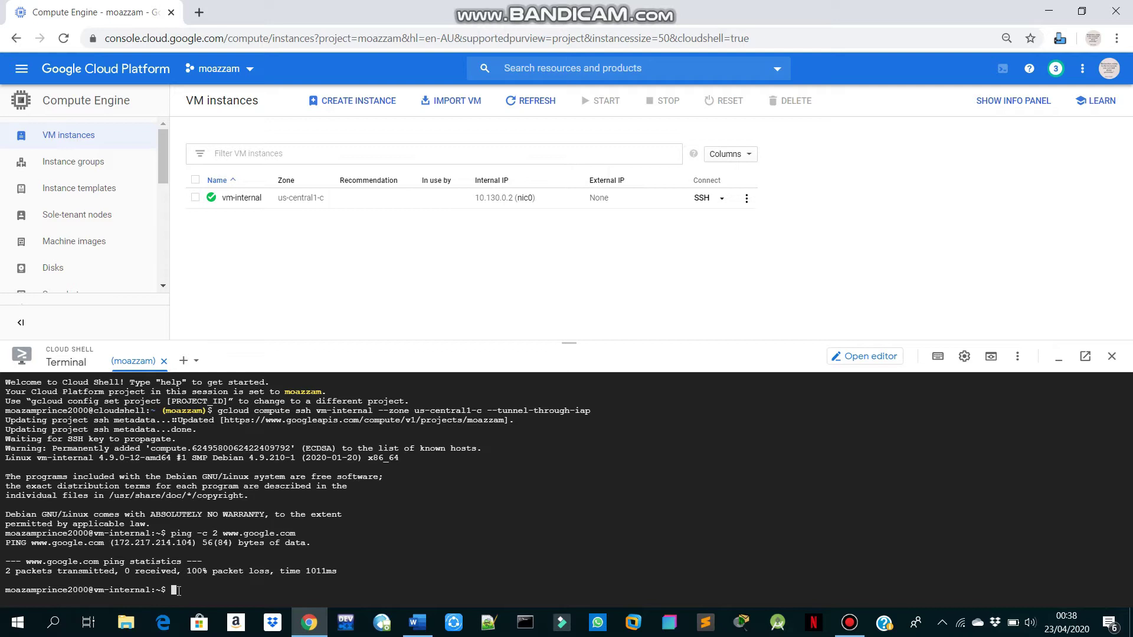
pyautogui.write('exit')
pyautogui.press('Return')
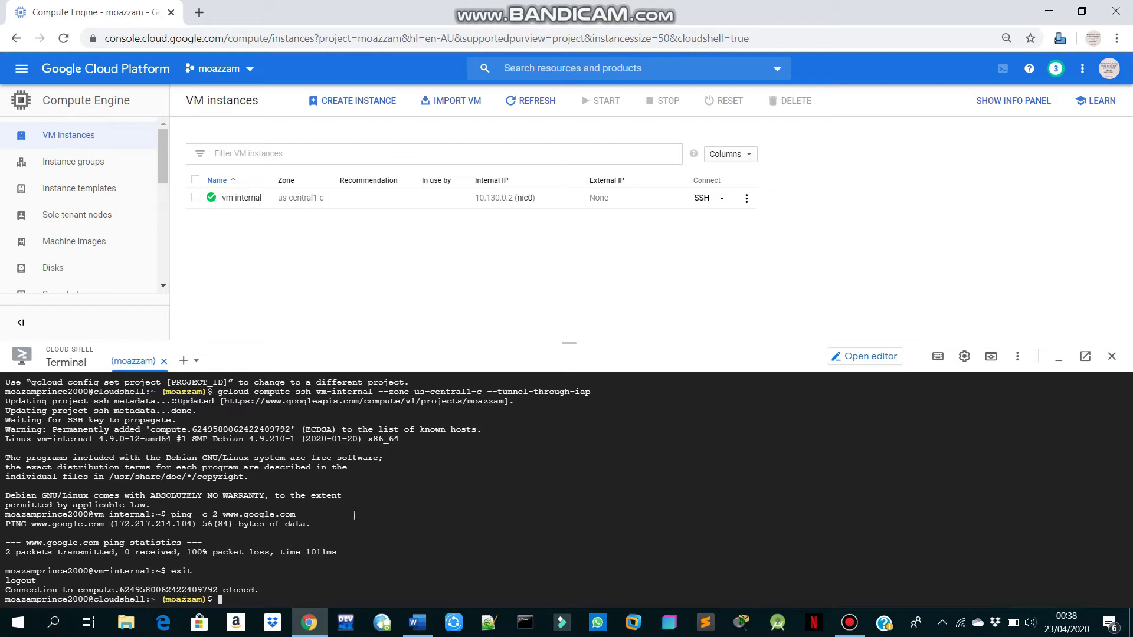
# Step: Read the LAB document's section on creating a Cloud Storage bucket in Word and collapse the Cloud Shell pane in Chrome
pyautogui.hotkey('alt', 'Tab')
pyautogui.scroll(-8, 557, 457)
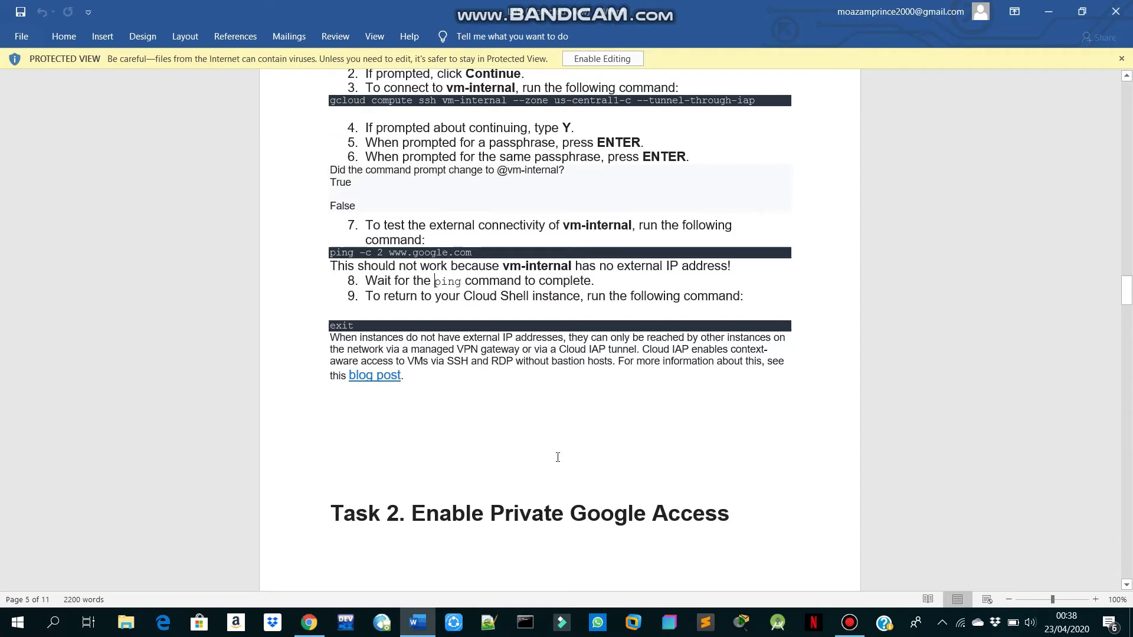
pyautogui.scroll(-4, 558, 457)
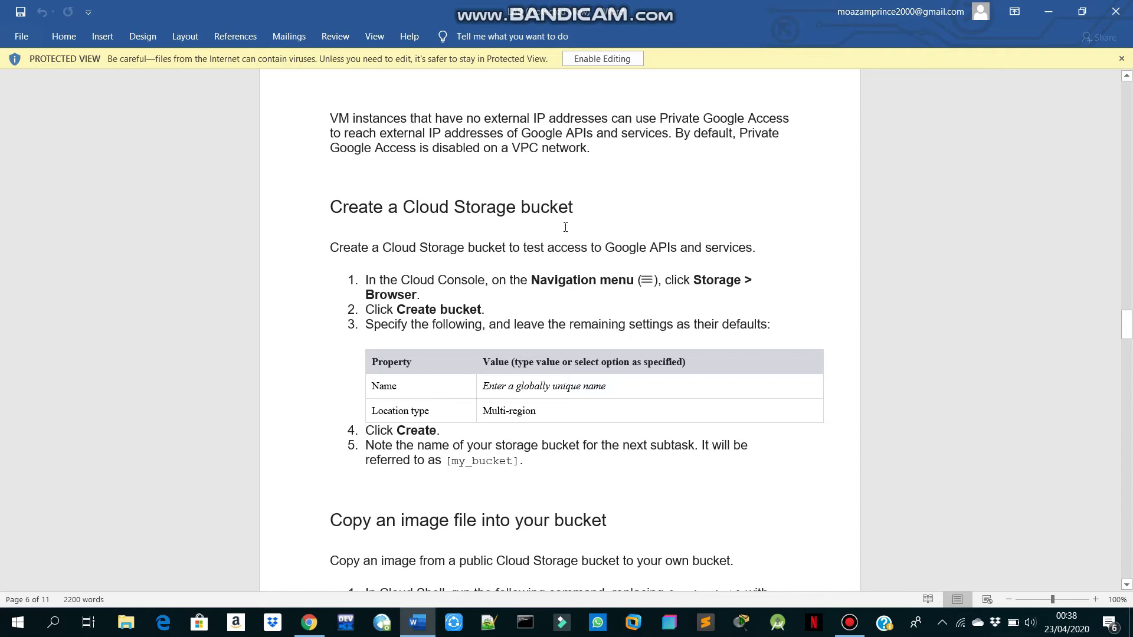
pyautogui.hotkey('alt', 'Tab')
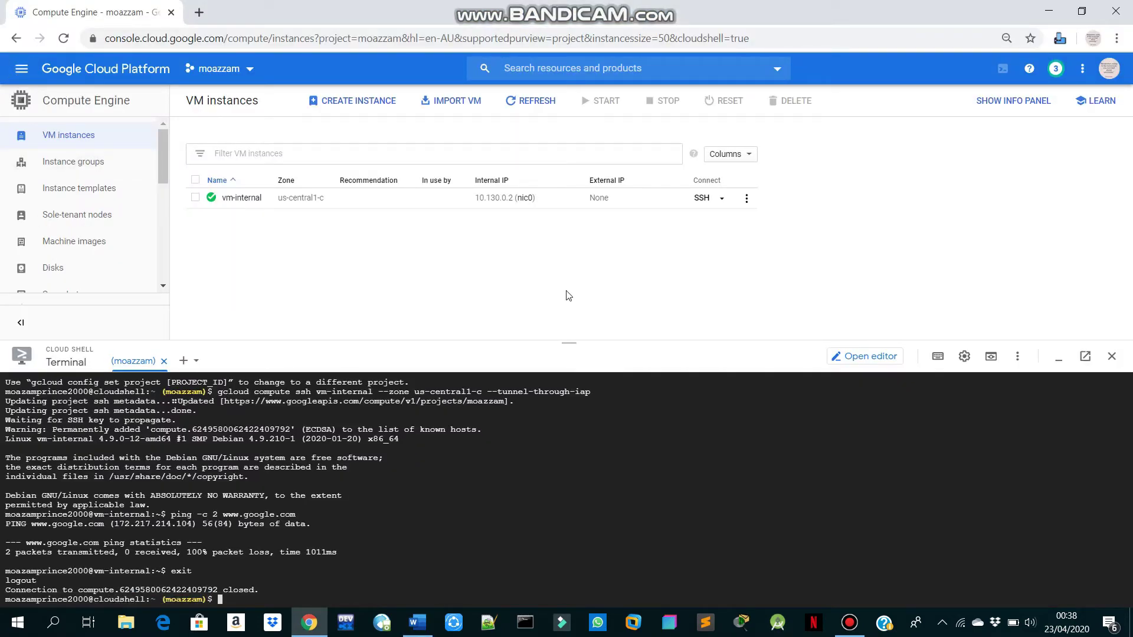
pyautogui.moveTo(561, 343); pyautogui.dragTo(542, 578)
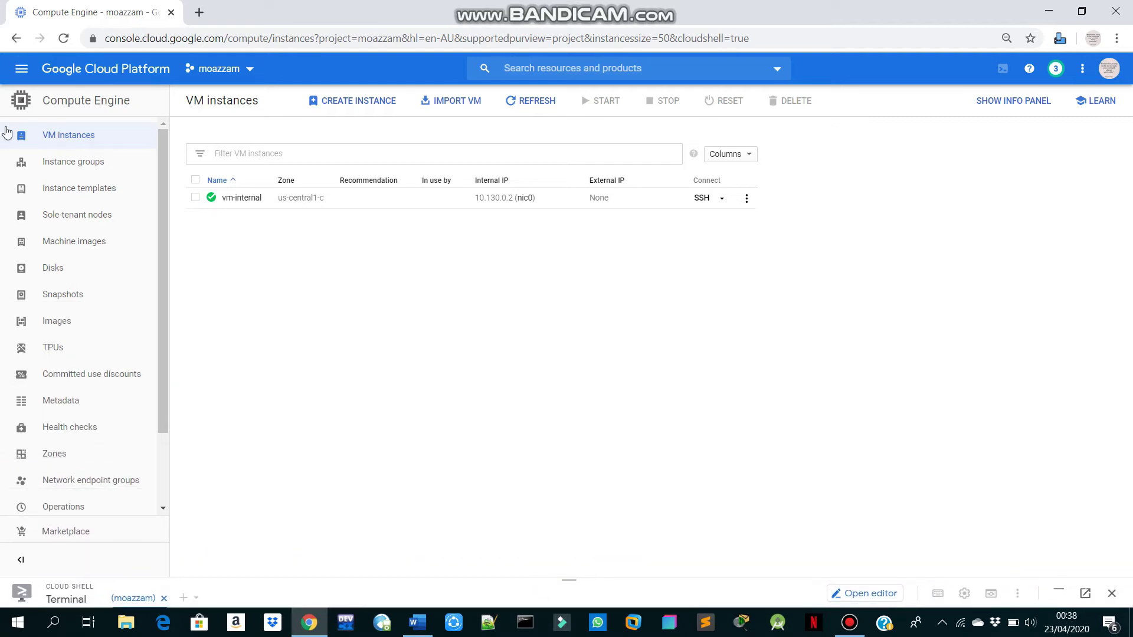
# Step: Open the Cloud Storage browser and start creating a new bucket
pyautogui.click(20, 71)
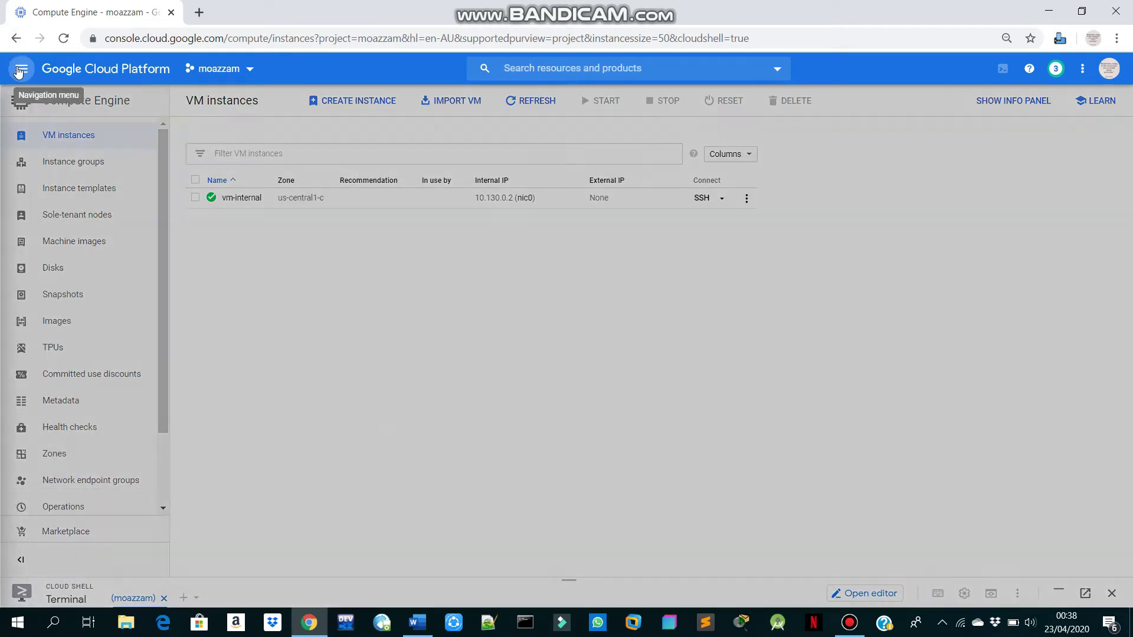
pyautogui.moveTo(85, 135)
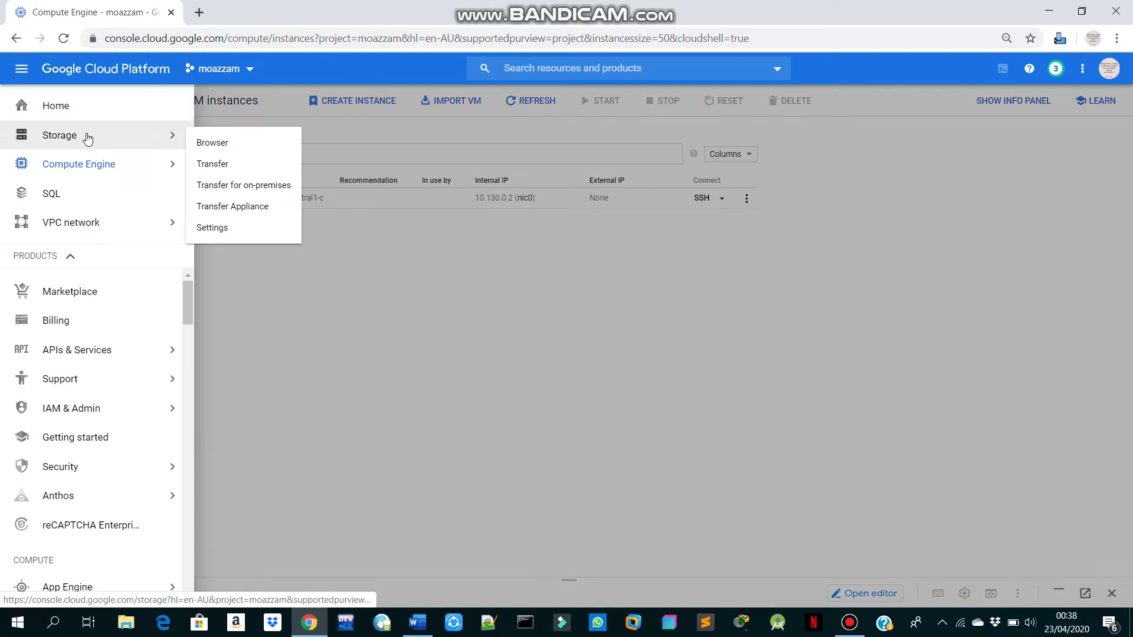
pyautogui.click(119, 140)
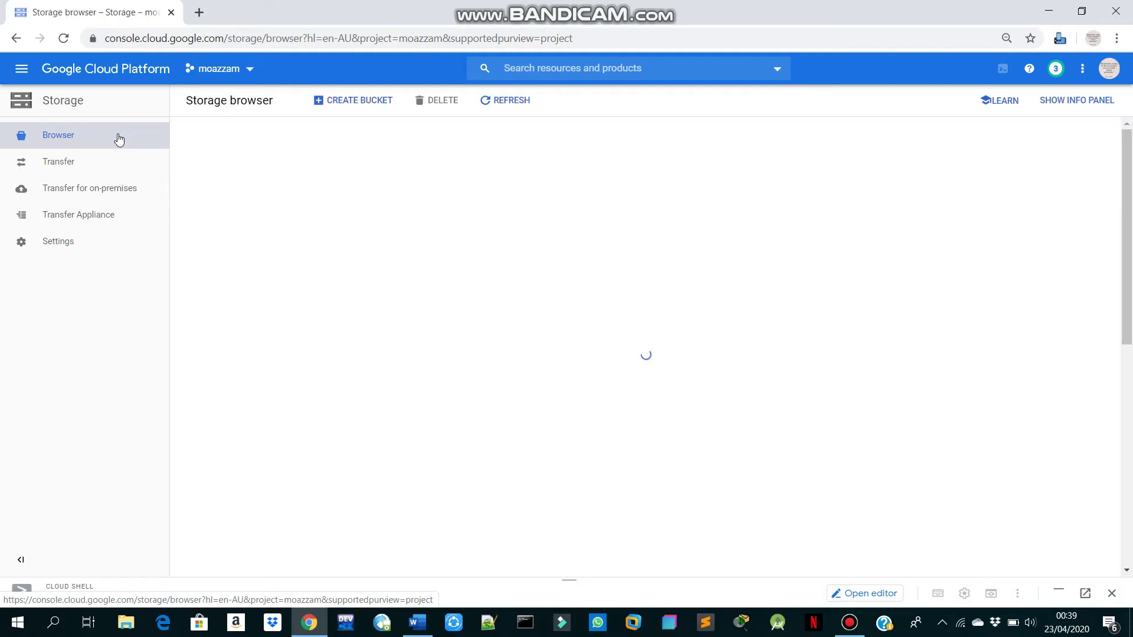
pyautogui.click(373, 105)
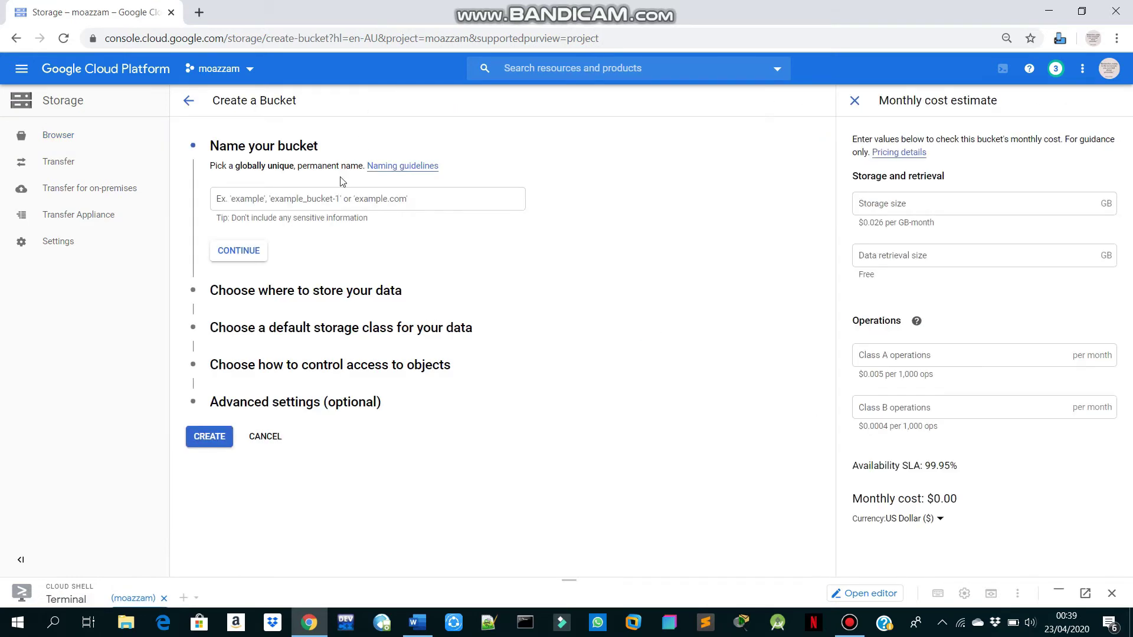
# Step: Check the required bucket properties in Word, name the bucket mozmbucket1 in Chrome and continue to its location settings
pyautogui.hotkey('alt', 'Tab')
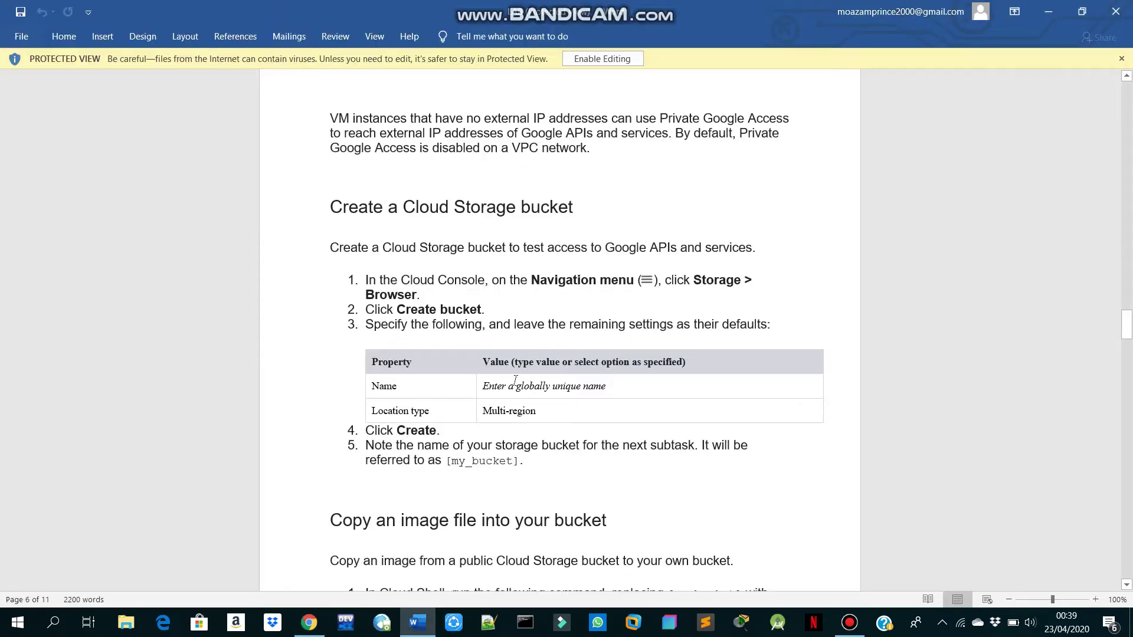
pyautogui.hotkey('alt', 'Tab')
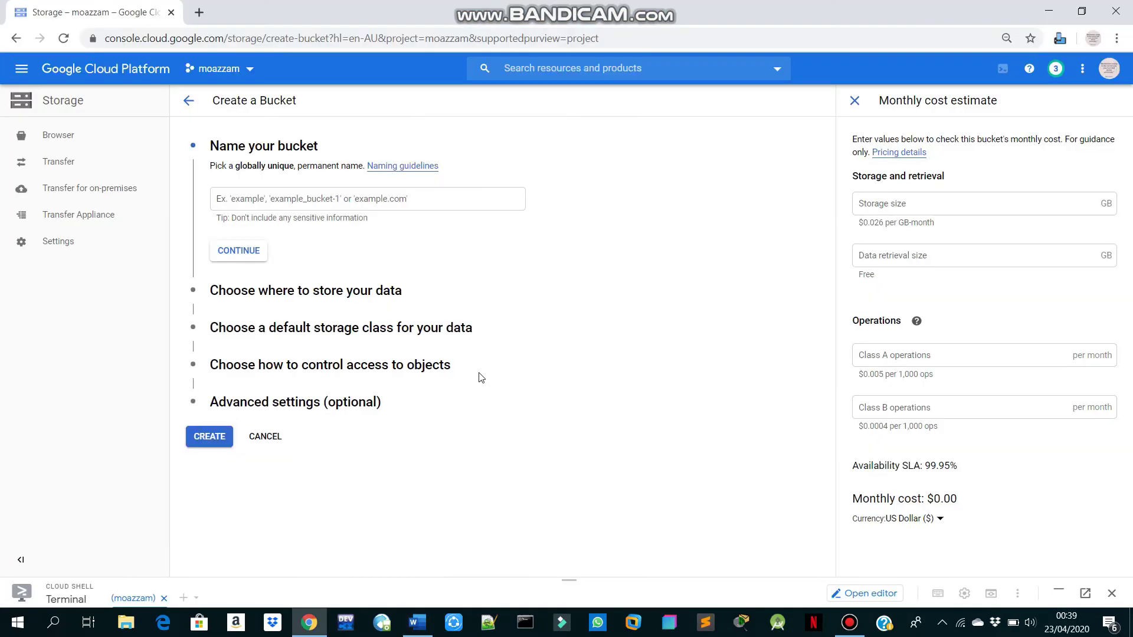
pyautogui.click(362, 199)
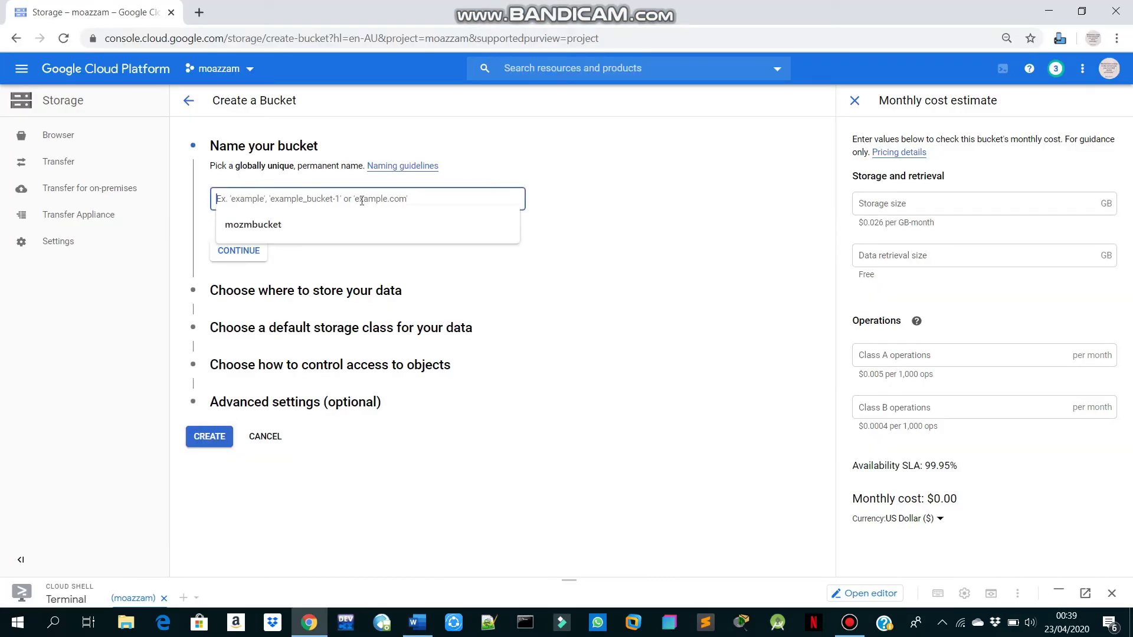
pyautogui.click(341, 228)
pyautogui.write('1')
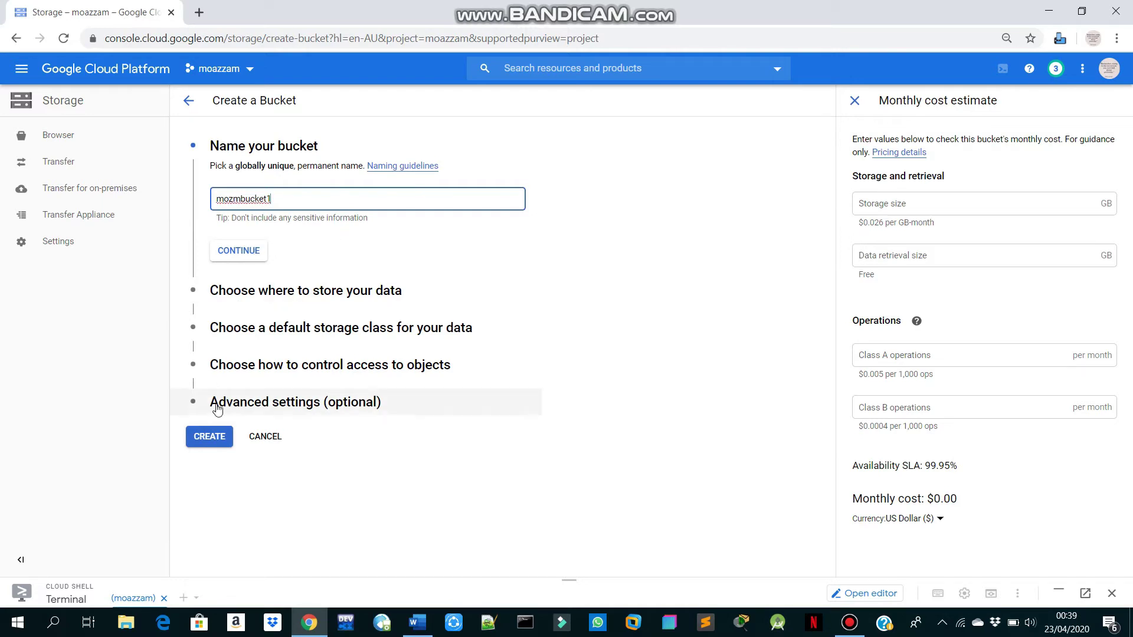
pyautogui.click(227, 265)
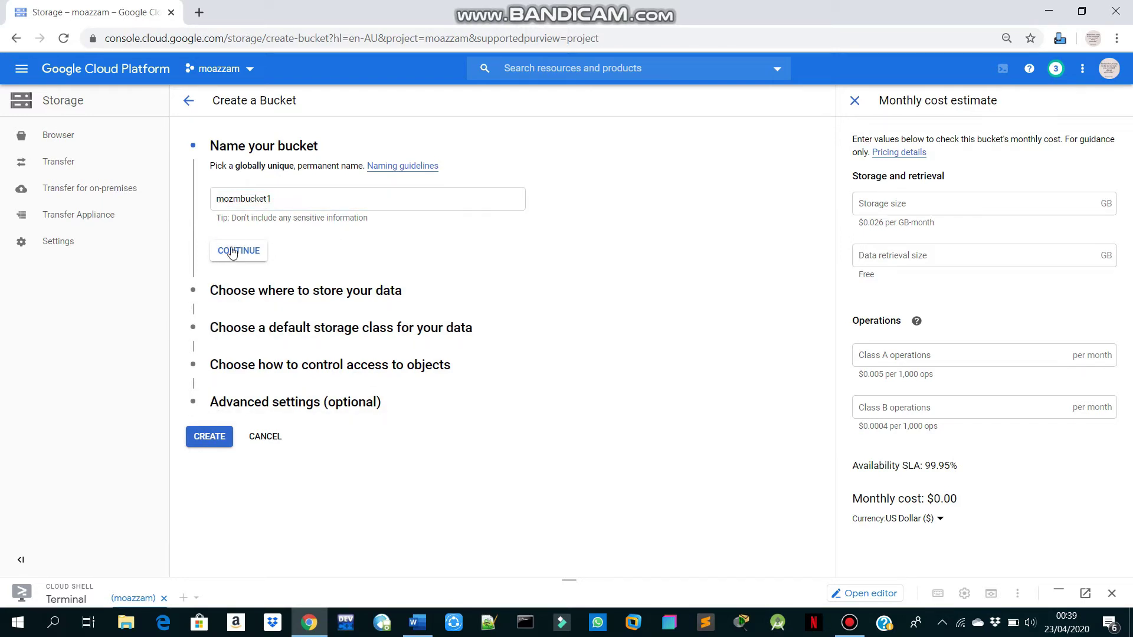
pyautogui.click(231, 251)
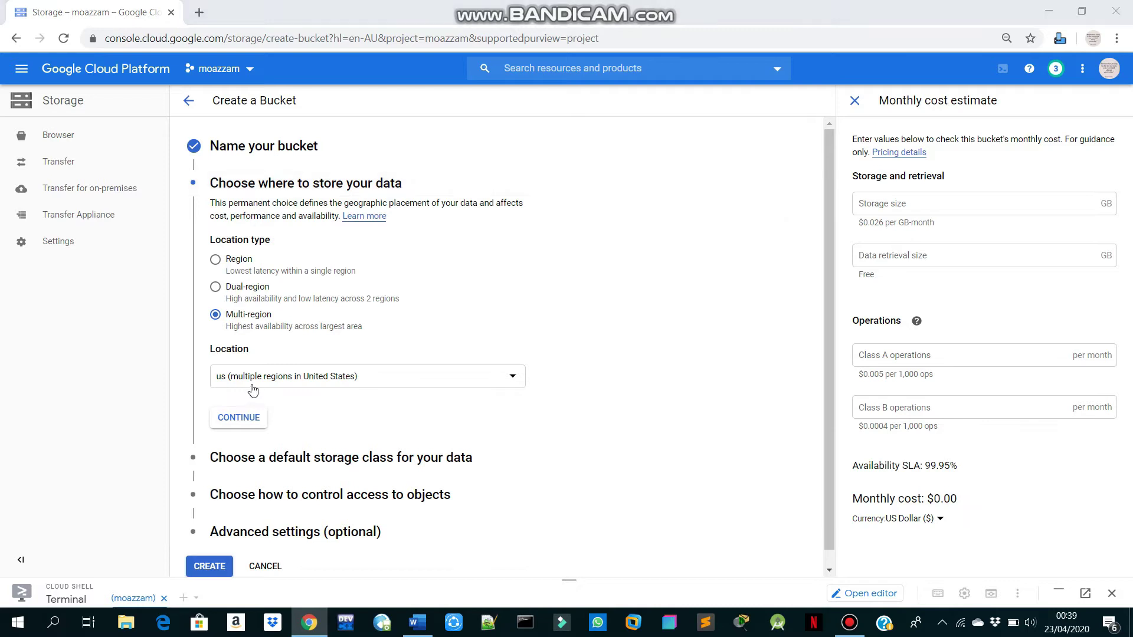
# Step: Check the required location type in Word and create the bucket in Chrome with the Multi-region location
pyautogui.hotkey('alt', 'Tab')
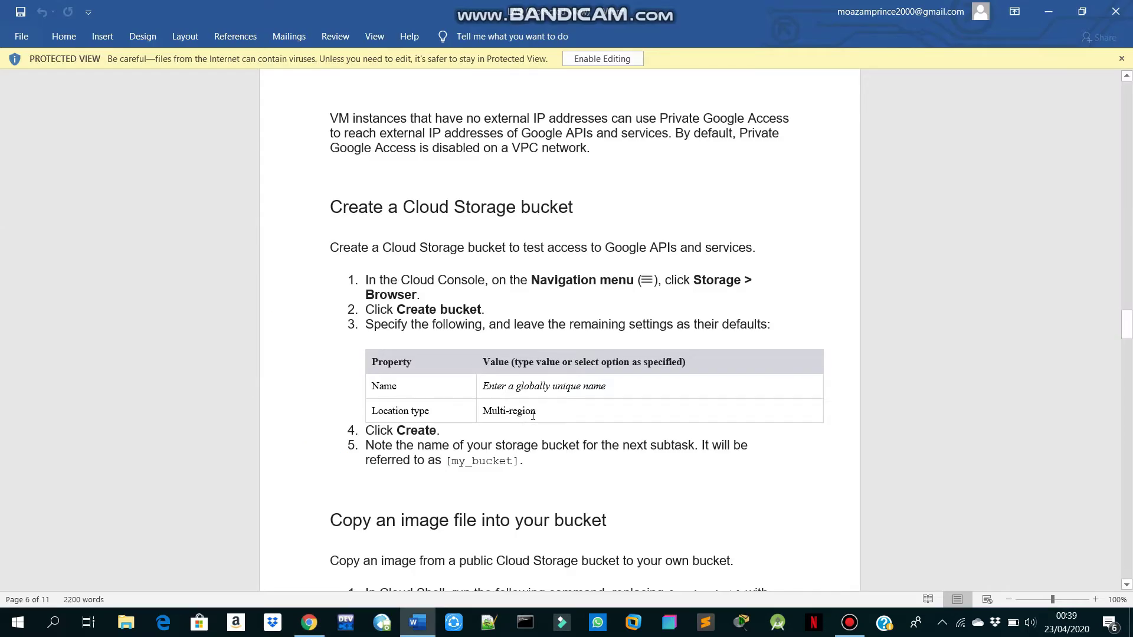
pyautogui.hotkey('alt', 'Tab')
pyautogui.click(199, 566)
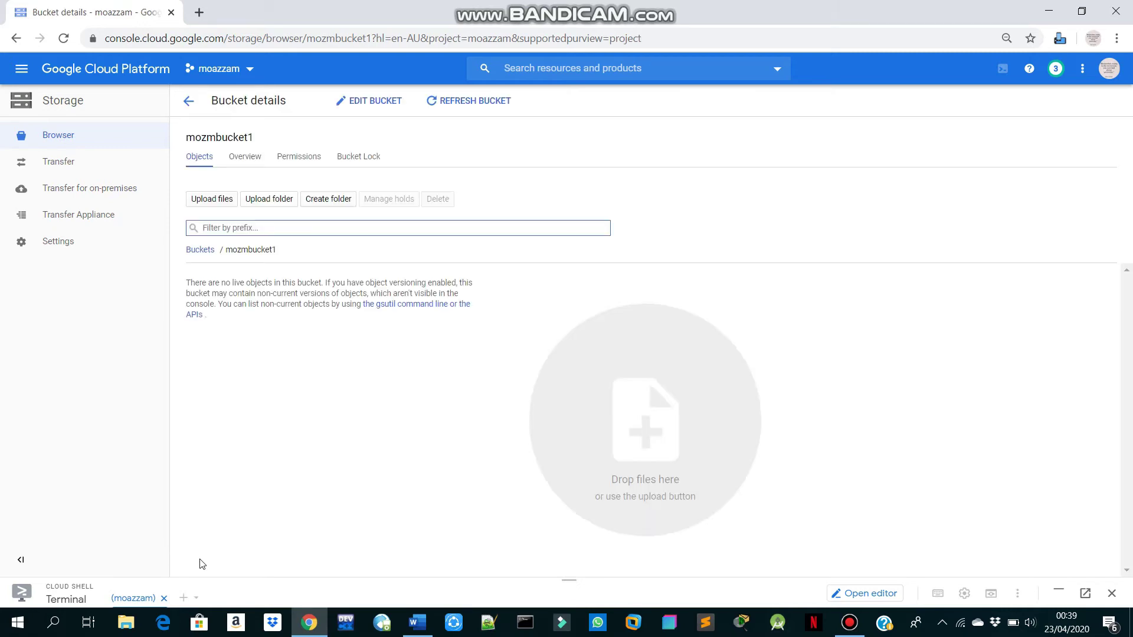
# Step: Read the section on copying an image file into the bucket in Word and copy its gsutil cp command
pyautogui.hotkey('alt', 'Tab')
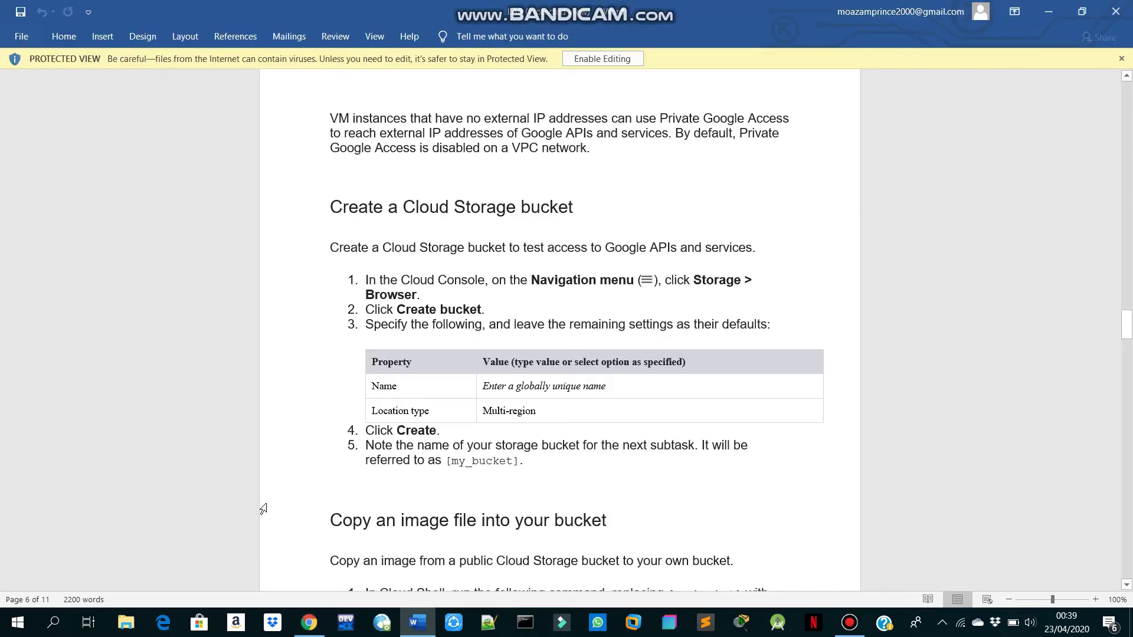
pyautogui.scroll(-2, 263, 508)
pyautogui.scroll(-3, 503, 412)
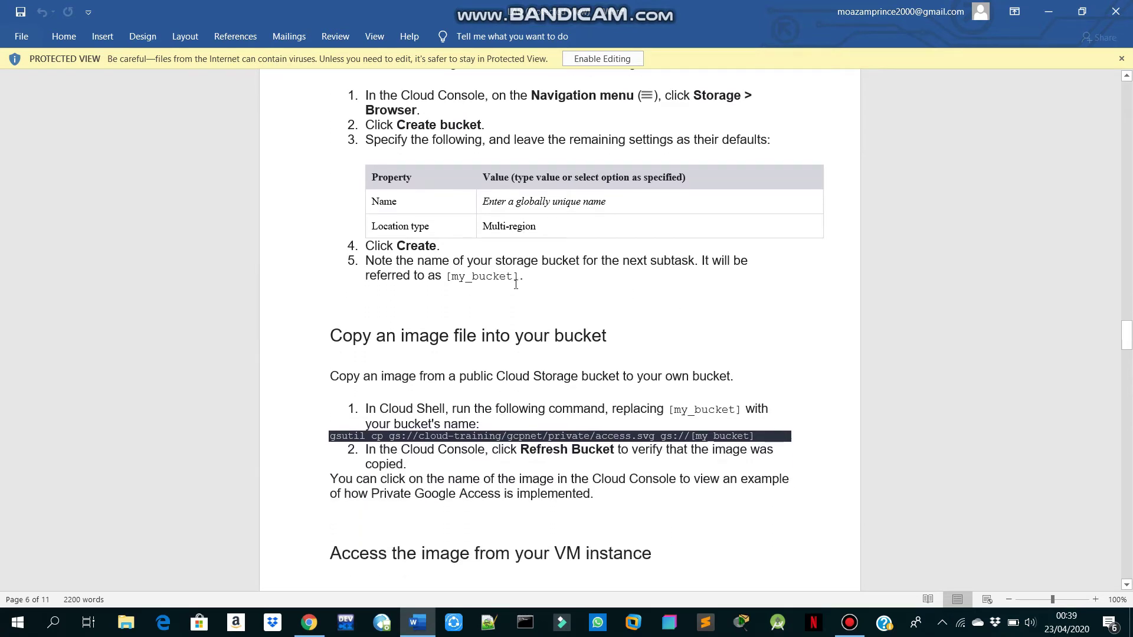
pyautogui.scroll(-4, 519, 323)
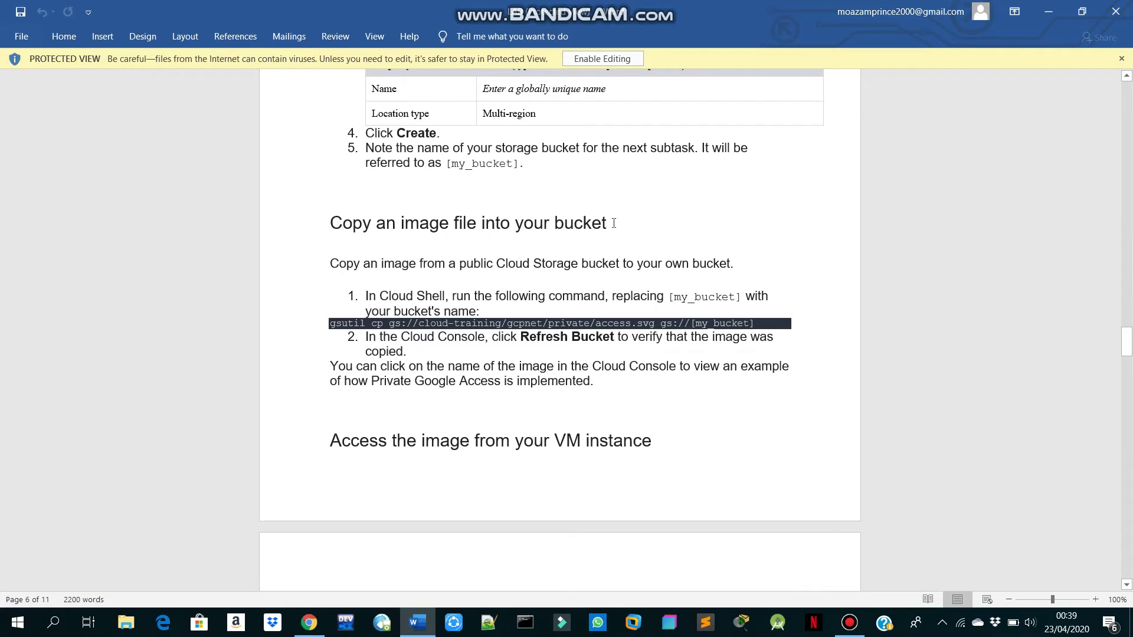
pyautogui.moveTo(764, 325); pyautogui.dragTo(332, 329)
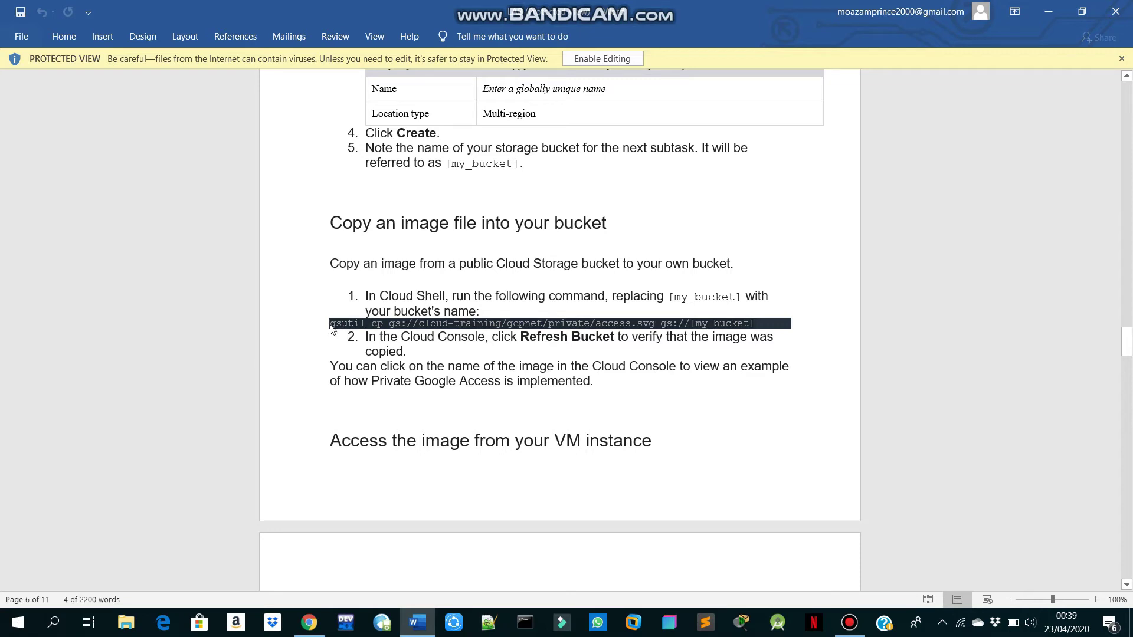
# Step: Switch to Chrome, expand the Cloud Shell pane and paste gsutil cp gs://cloud-training/gcpnet/private/access.svg gs://[my_bucket] at the prompt
pyautogui.hotkey('alt', 'Tab')
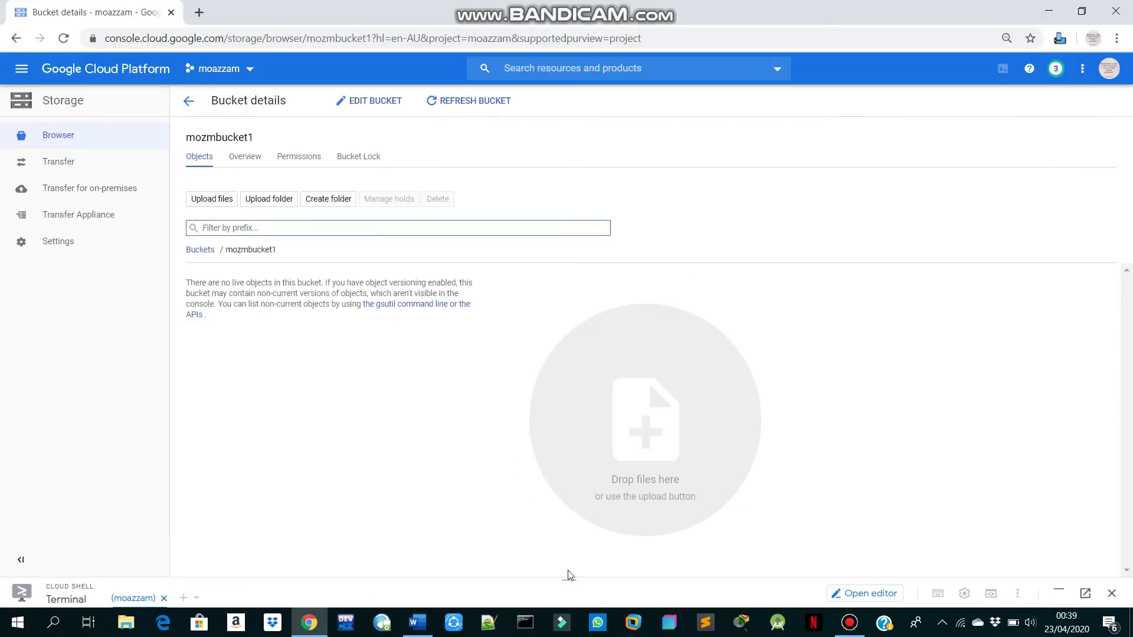
pyautogui.moveTo(569, 579); pyautogui.dragTo(507, 326)
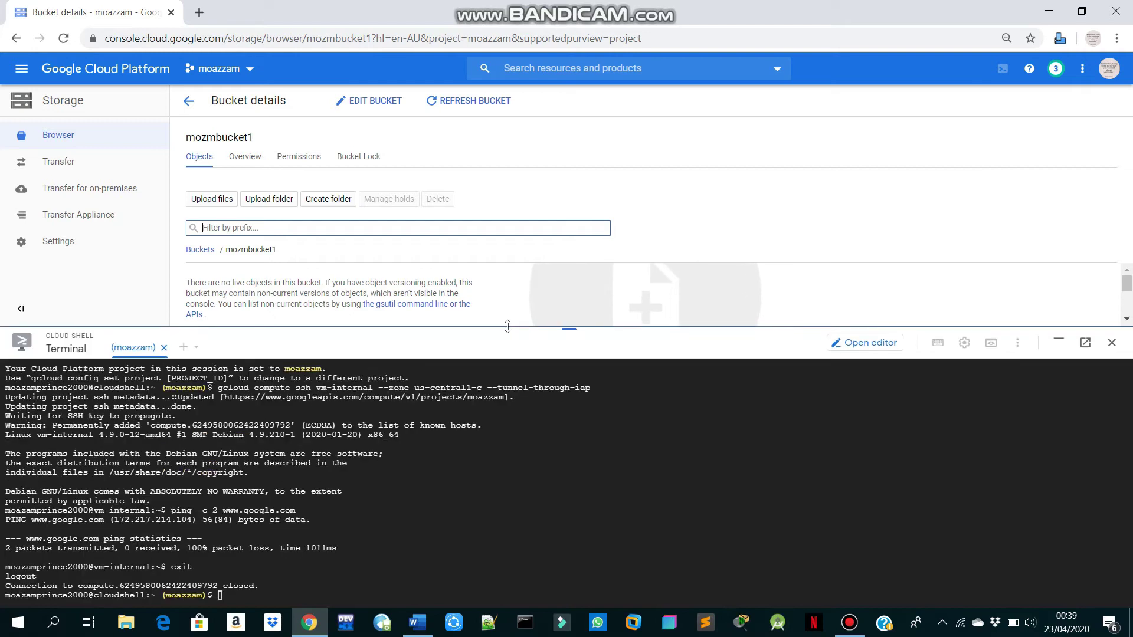
pyautogui.click(274, 600)
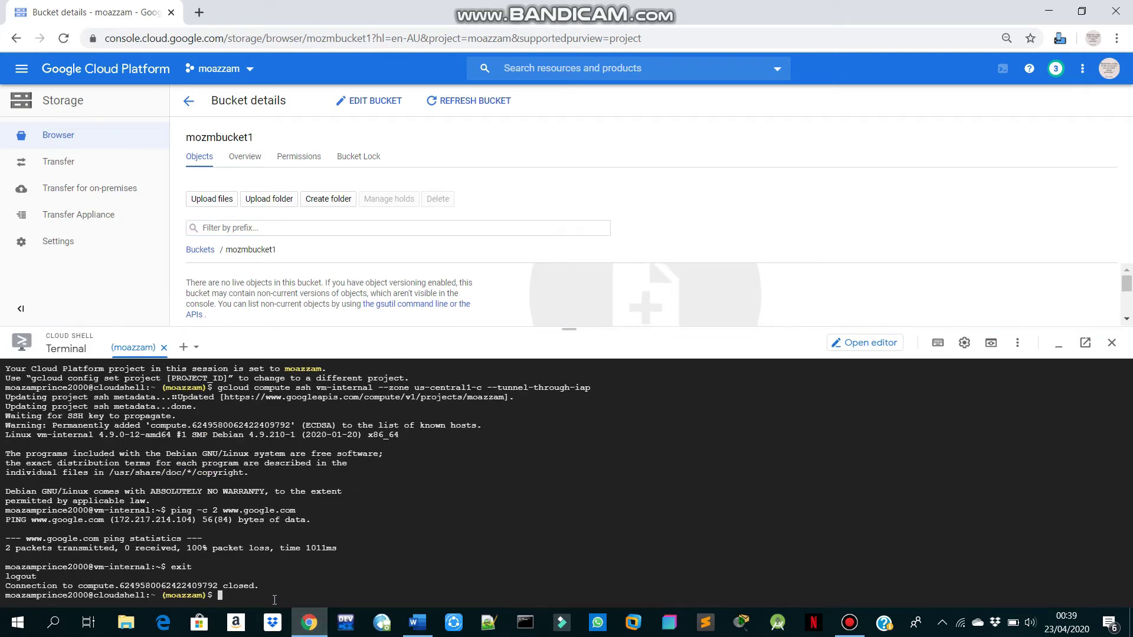
pyautogui.write('gsutil cp gs://cloud-training/gcpnet/private/access.svg gs://[my_bucket]')
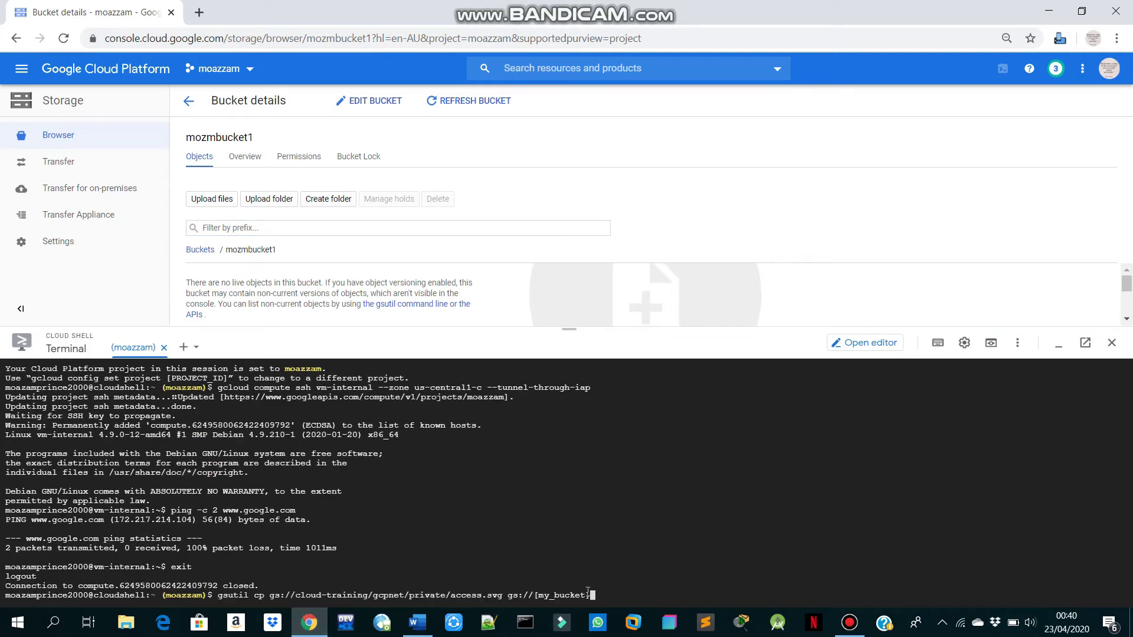
# Step: Replace the [my_bucket] placeholder with mozmbucket1 and run the command to copy access.svg into the bucket
pyautogui.press('BackSpace')
pyautogui.press('BackSpace')
pyautogui.press('BackSpace')
pyautogui.press('BackSpace')
pyautogui.press('BackSpace')
pyautogui.press('BackSpace')
pyautogui.press('BackSpace')
pyautogui.press('BackSpace')
pyautogui.press('BackSpace')
pyautogui.press('BackSpace')
pyautogui.press('BackSpace')
pyautogui.write('mozmbucket1')
pyautogui.press('Return')
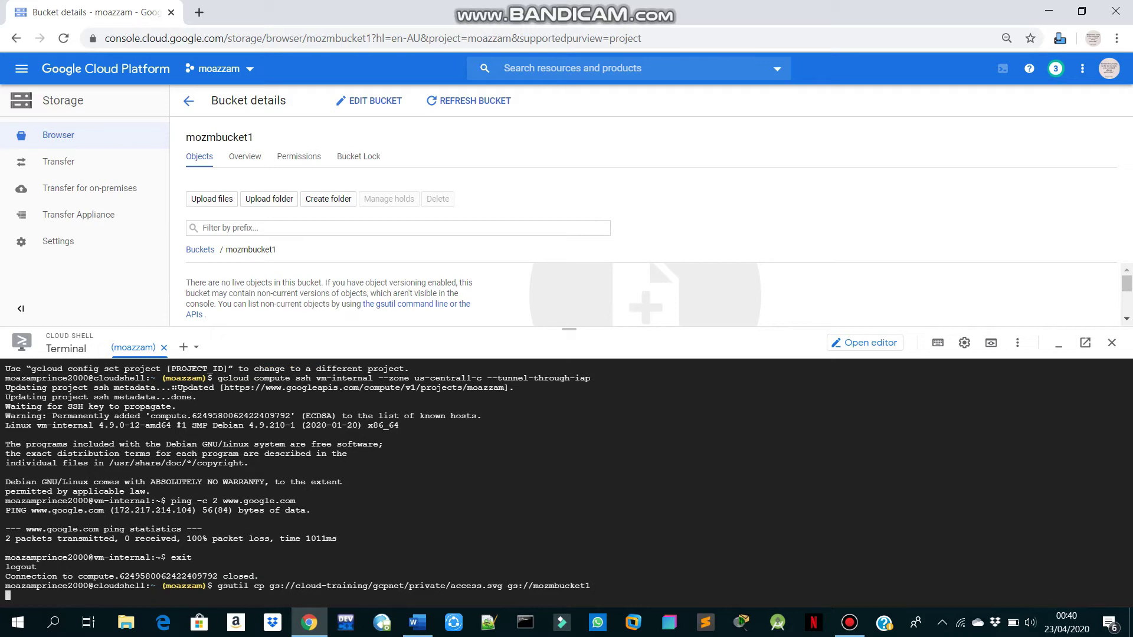
# Step: Check the verification instruction in Word, refresh mozmbucket1 in Chrome and shrink the Cloud Shell pane to show its objects
pyautogui.hotkey('alt', 'Tab')
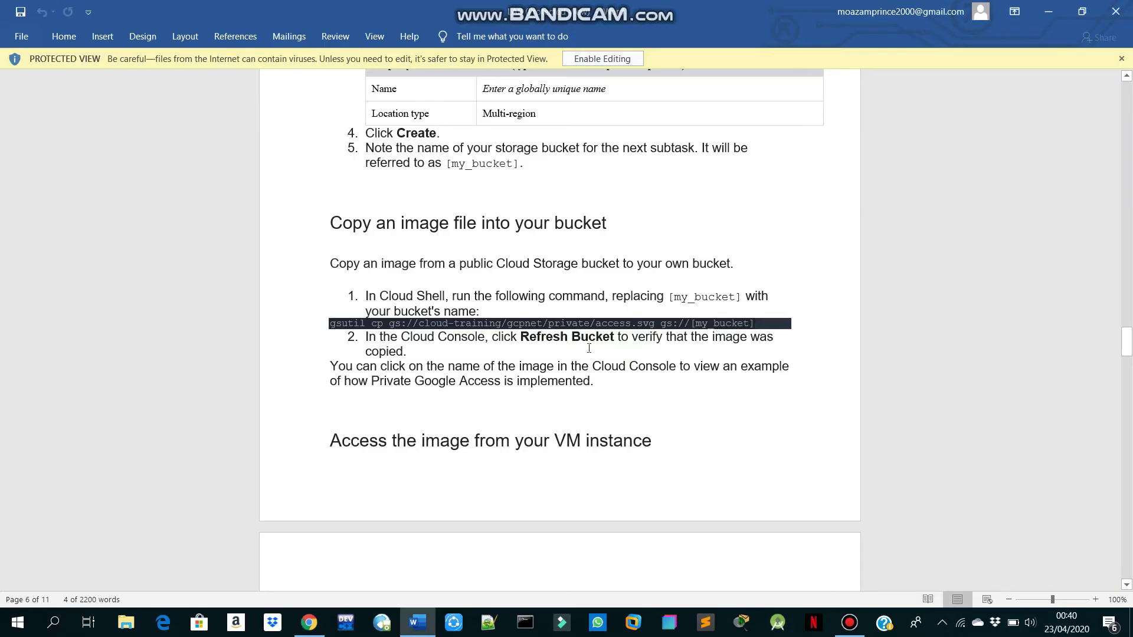
pyautogui.hotkey('alt', 'Tab')
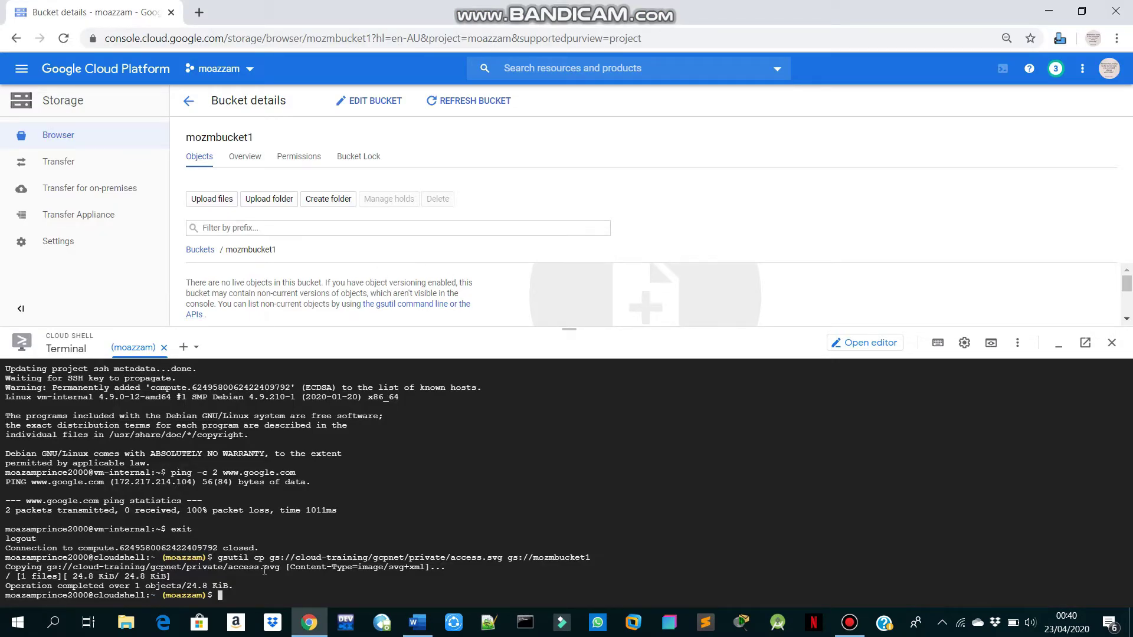
pyautogui.click(442, 104)
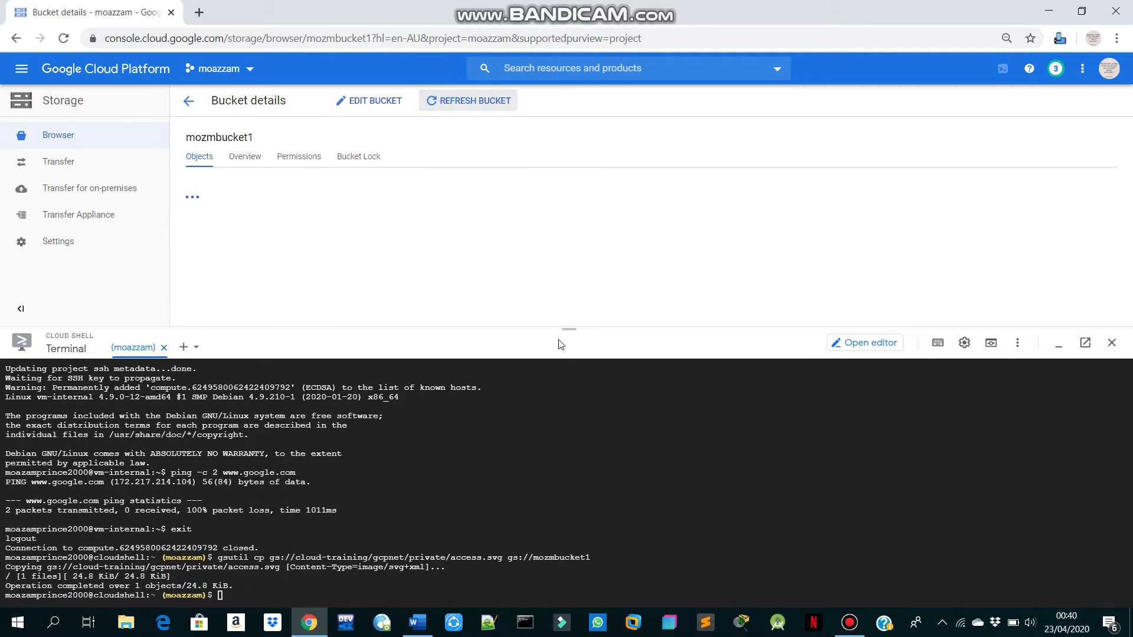
pyautogui.moveTo(564, 331); pyautogui.dragTo(566, 424)
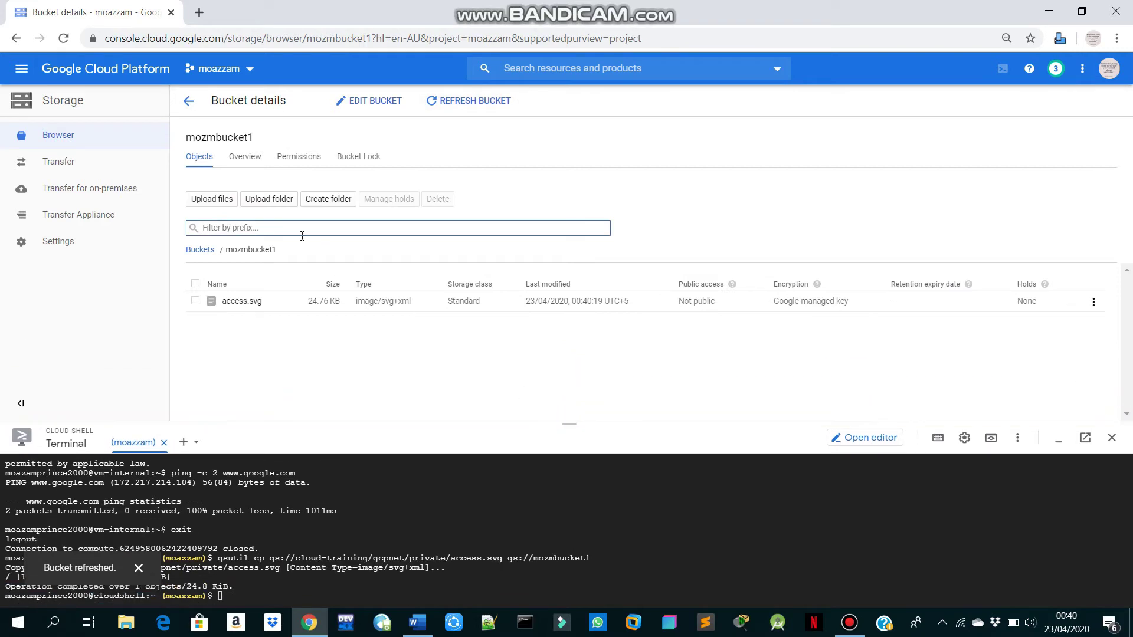
# Step: View the details and diagram of access.svg, return to the bucket's object list and enlarge the Cloud Shell pane
pyautogui.click(250, 305)
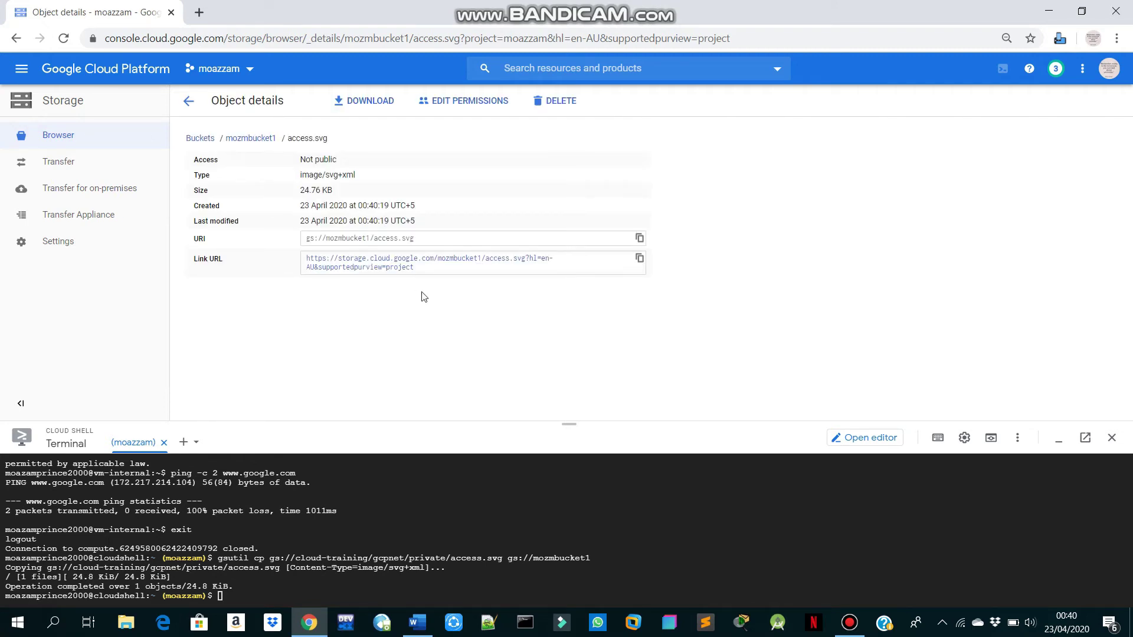
pyautogui.scroll(-5, 422, 295)
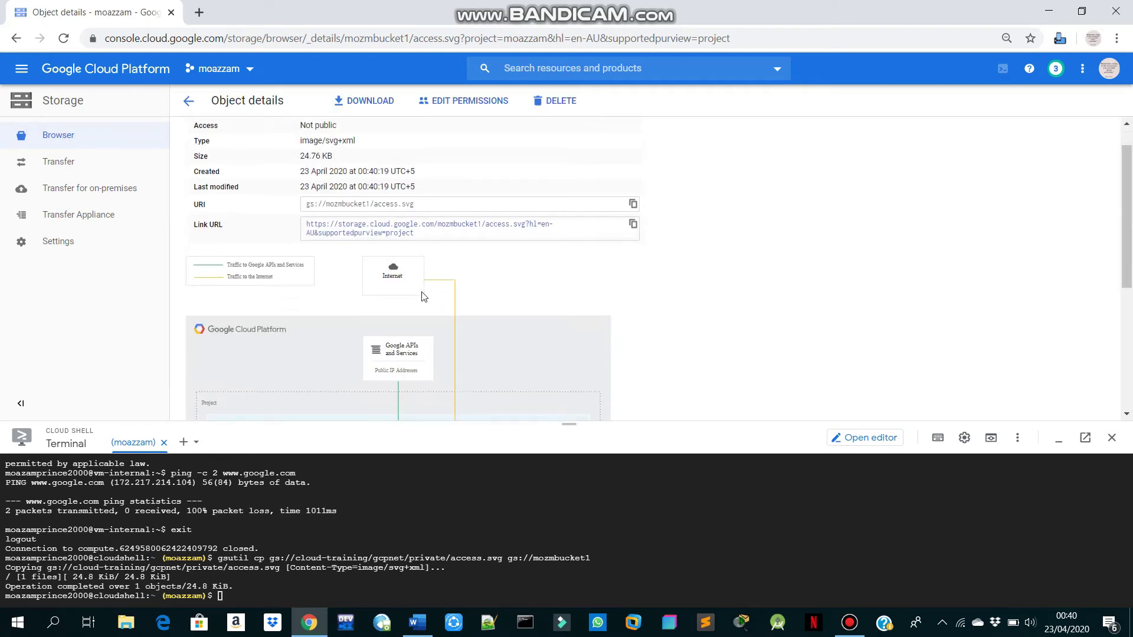
pyautogui.scroll(5, 421, 295)
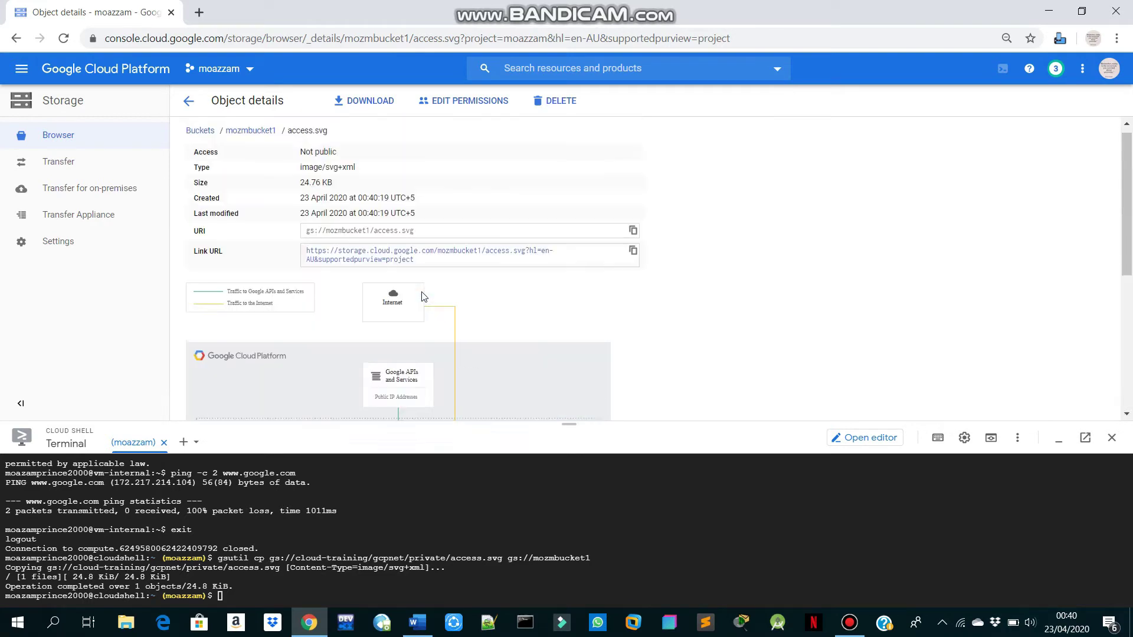
pyautogui.click(189, 101)
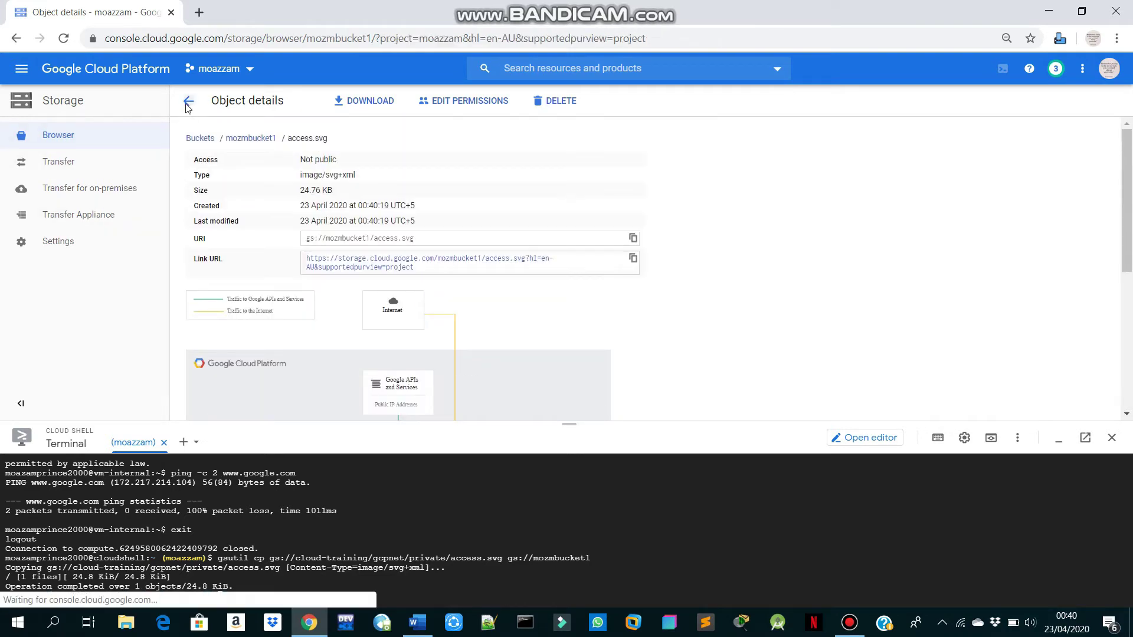
pyautogui.moveTo(578, 424); pyautogui.dragTo(546, 298)
# Step: Read the section on accessing the image from the VM instance in Word and copy the gsutil cp command for Cloud Shell
pyautogui.hotkey('alt', 'Tab')
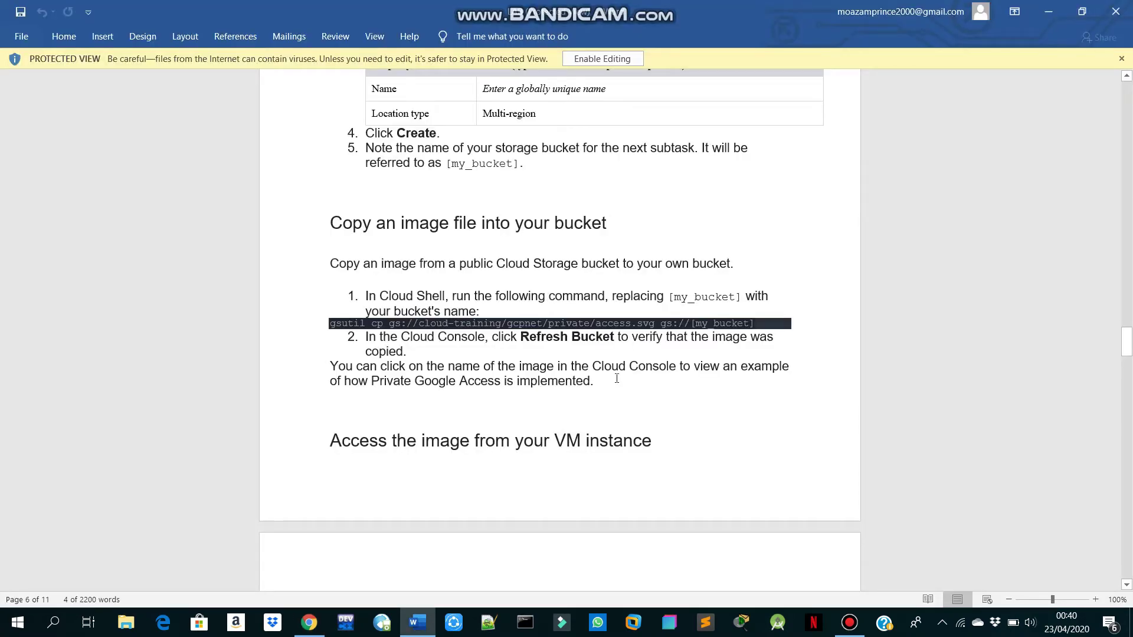
pyautogui.scroll(-3, 616, 378)
pyautogui.scroll(-9, 573, 369)
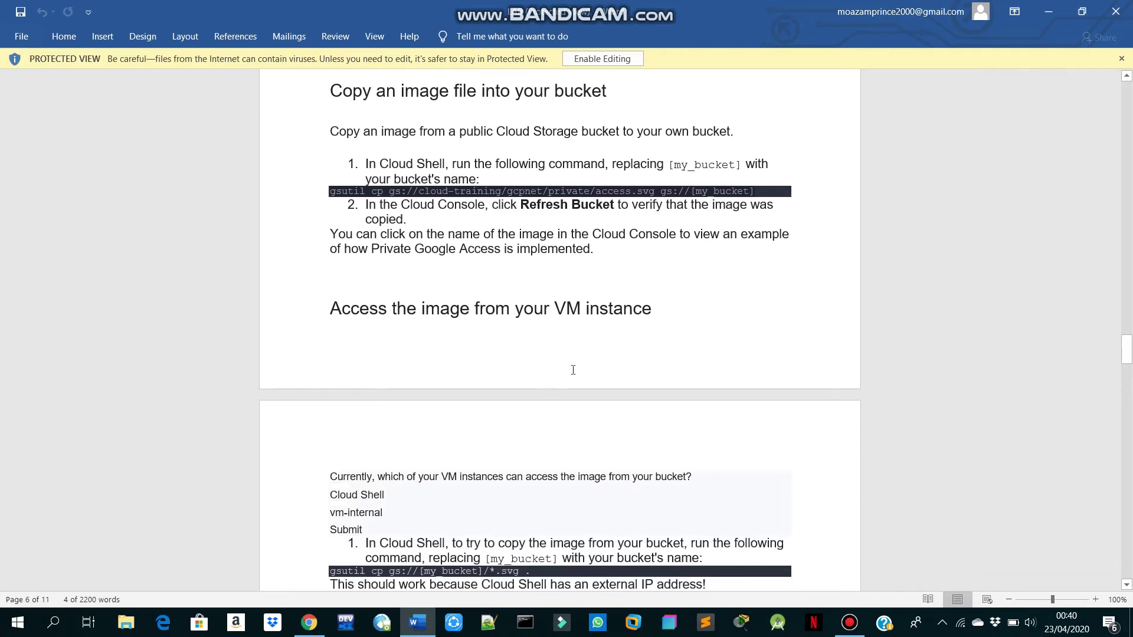
pyautogui.click(849, 623)
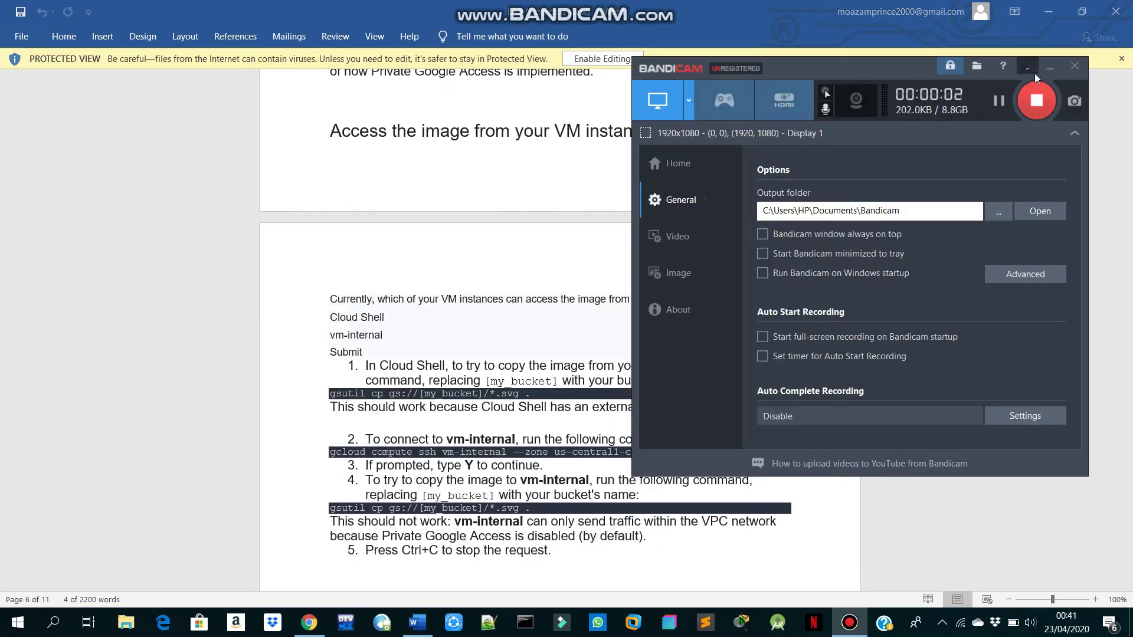
pyautogui.click(1049, 67)
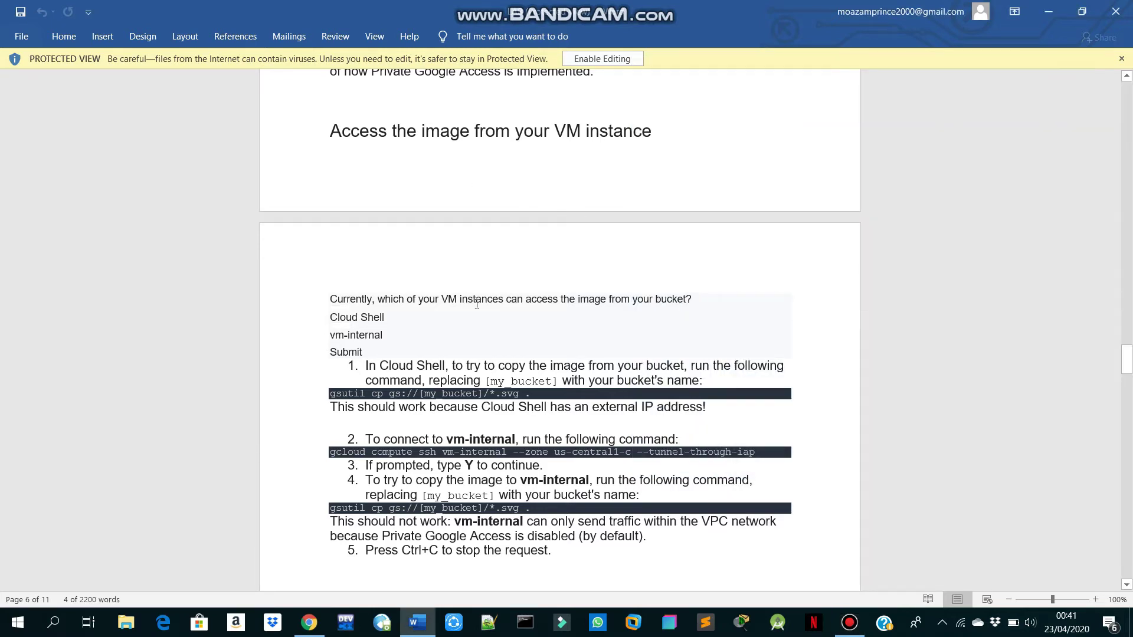
pyautogui.scroll(-1, 446, 333)
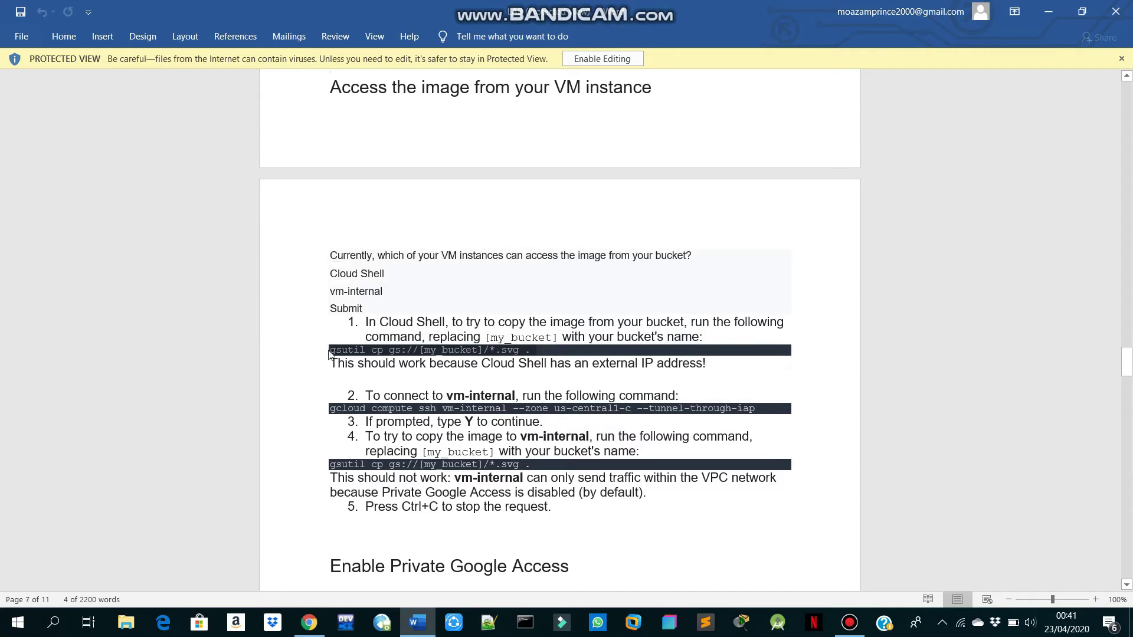
# Step: Switch to Chrome and paste gsutil cp gs://[my_bucket]/*.svg . at the Cloud Shell prompt
pyautogui.hotkey('alt', 'Tab')
pyautogui.hotkey('alt', 'Tab')
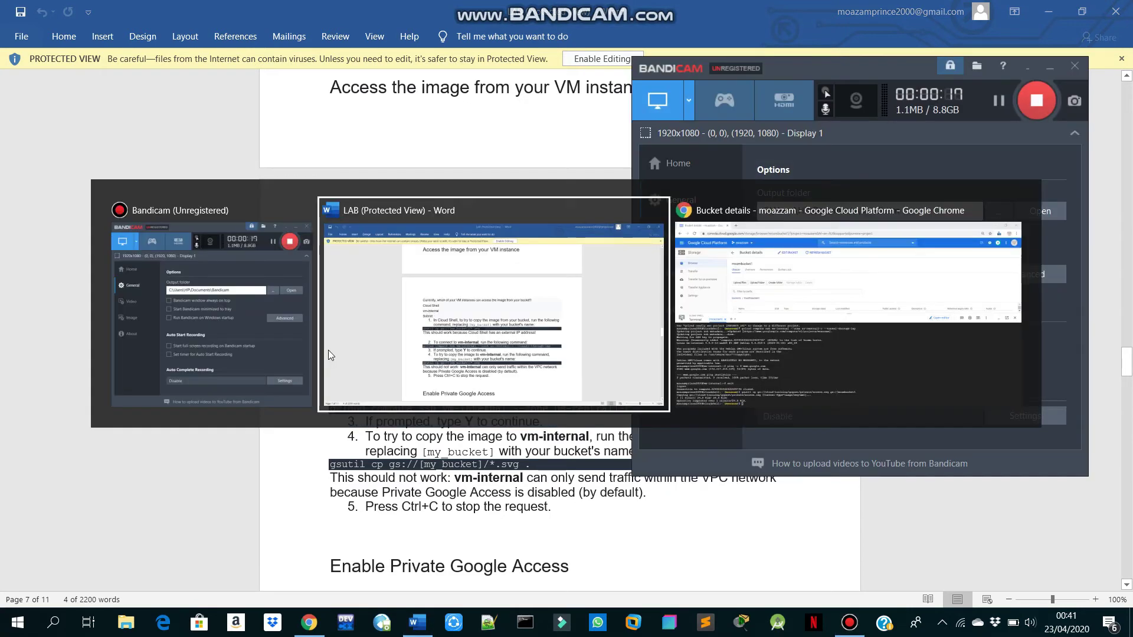
pyautogui.hotkey('alt', 'Tab')
pyautogui.press('Tab')
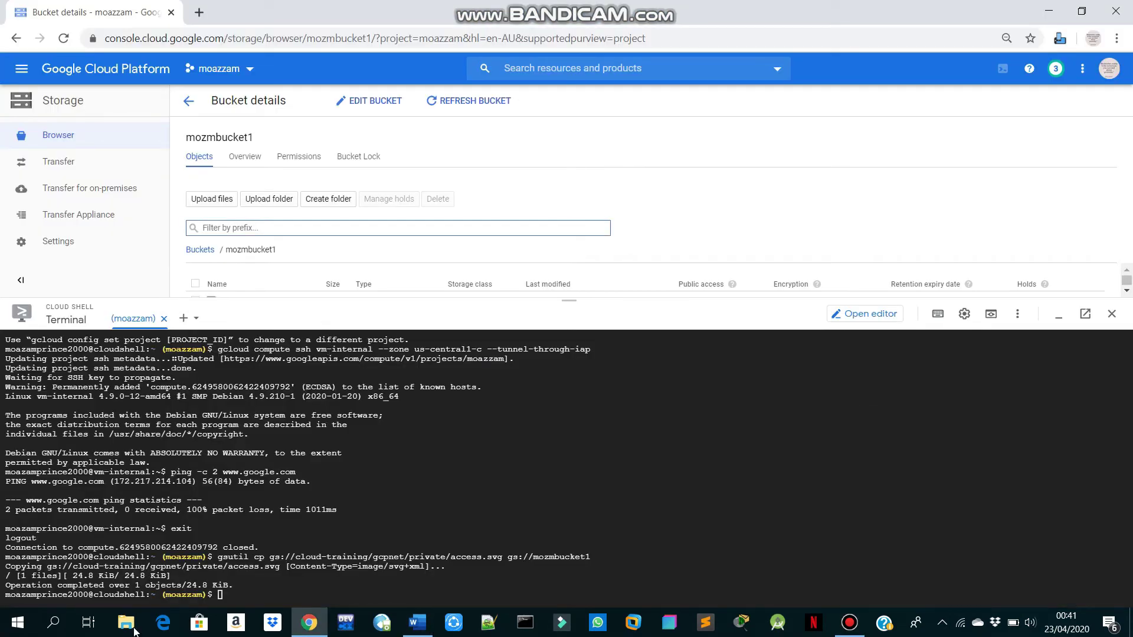
pyautogui.click(222, 594)
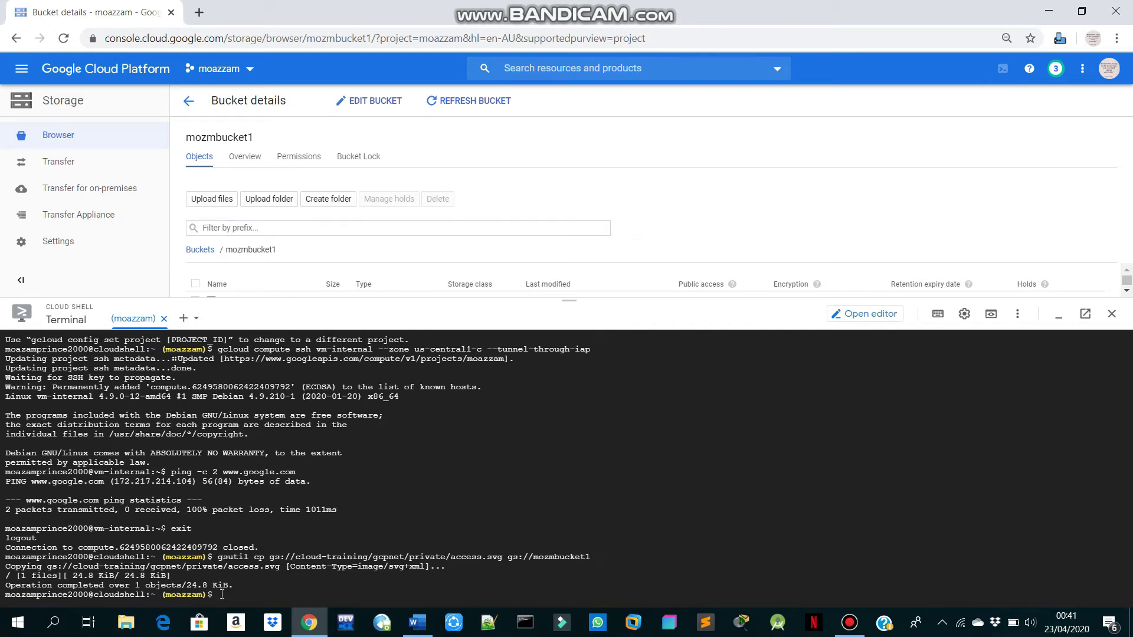
pyautogui.write('gsutil cp gs://[my_bucket]/*.svg .')
# Step: Replace [my_bucket] with mozmbucket1 in the command and run it to copy the bucket's SVG image into Cloud Shell
pyautogui.press('Left')
pyautogui.press('Left')
pyautogui.press('Left')
pyautogui.press('Left')
pyautogui.press('Left')
pyautogui.press('Left')
pyautogui.press('Left')
pyautogui.press('Left')
pyautogui.press('Left')
pyautogui.press('Right')
pyautogui.press('BackSpace')
pyautogui.press('BackSpace')
pyautogui.press('BackSpace')
pyautogui.press('BackSpace')
pyautogui.press('BackSpace')
pyautogui.press('BackSpace')
pyautogui.press('BackSpace')
pyautogui.press('BackSpace')
pyautogui.press('BackSpace')
pyautogui.press('BackSpace')
pyautogui.press('BackSpace')
pyautogui.write('mozmbucket')
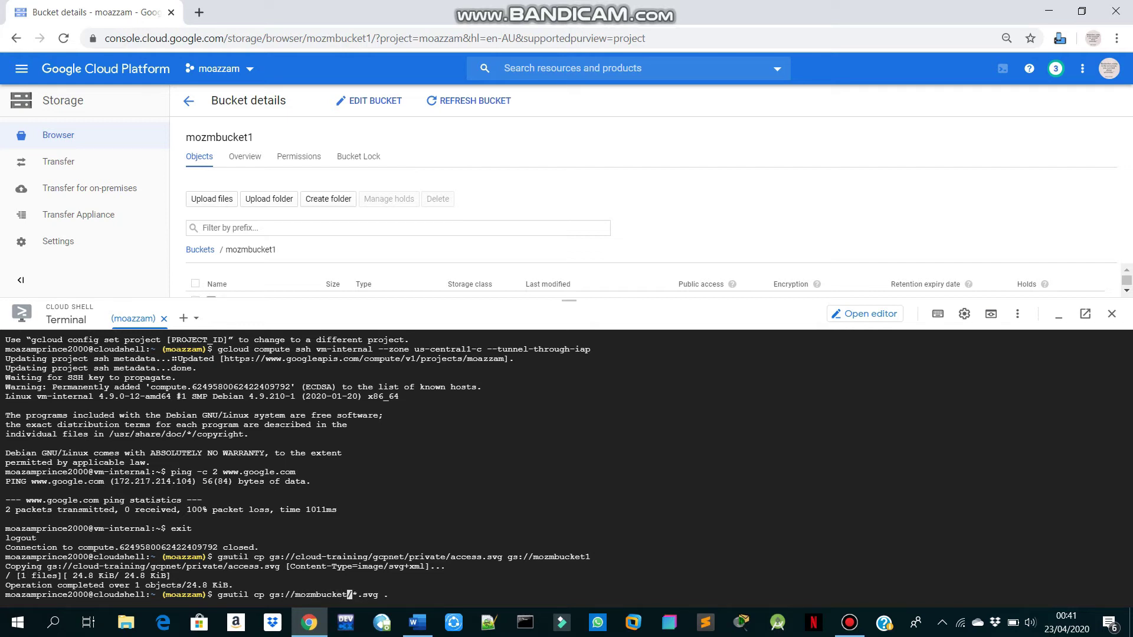
pyautogui.write('1')
pyautogui.press('Right')
pyautogui.press('Right')
pyautogui.press('Right')
pyautogui.press('Right')
pyautogui.press('Right')
pyautogui.press('Right')
pyautogui.press('Right')
pyautogui.press('Right')
pyautogui.press('Return')
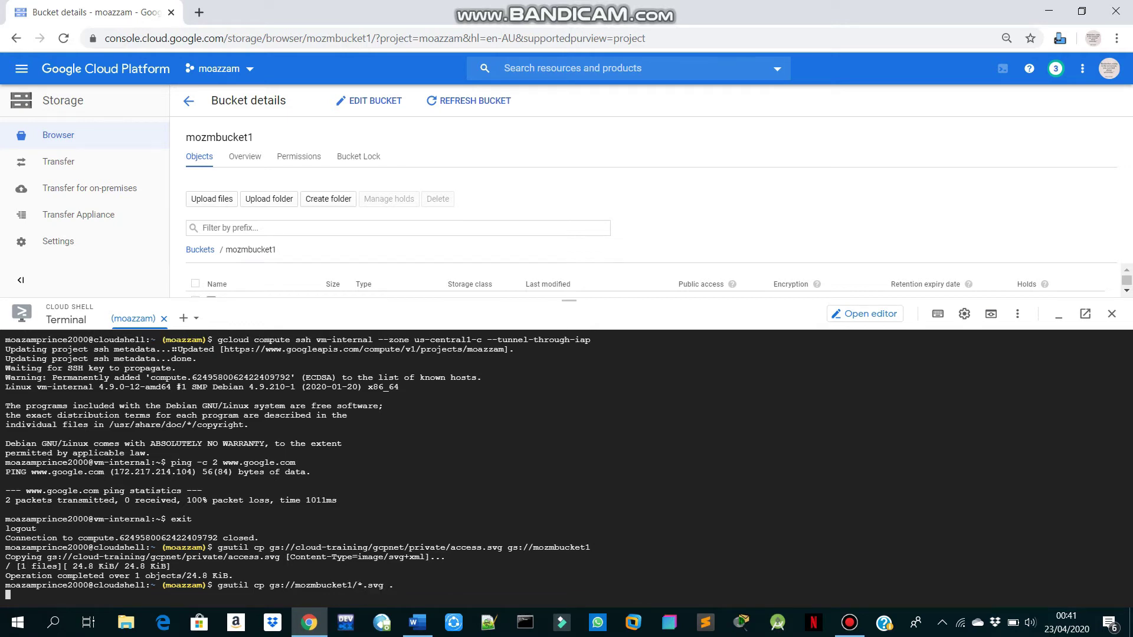
# Step: Compare Chrome's Cloud Shell copy output with the expected outcome in Word and return to the Word instructions
pyautogui.hotkey('alt', 'Tab')
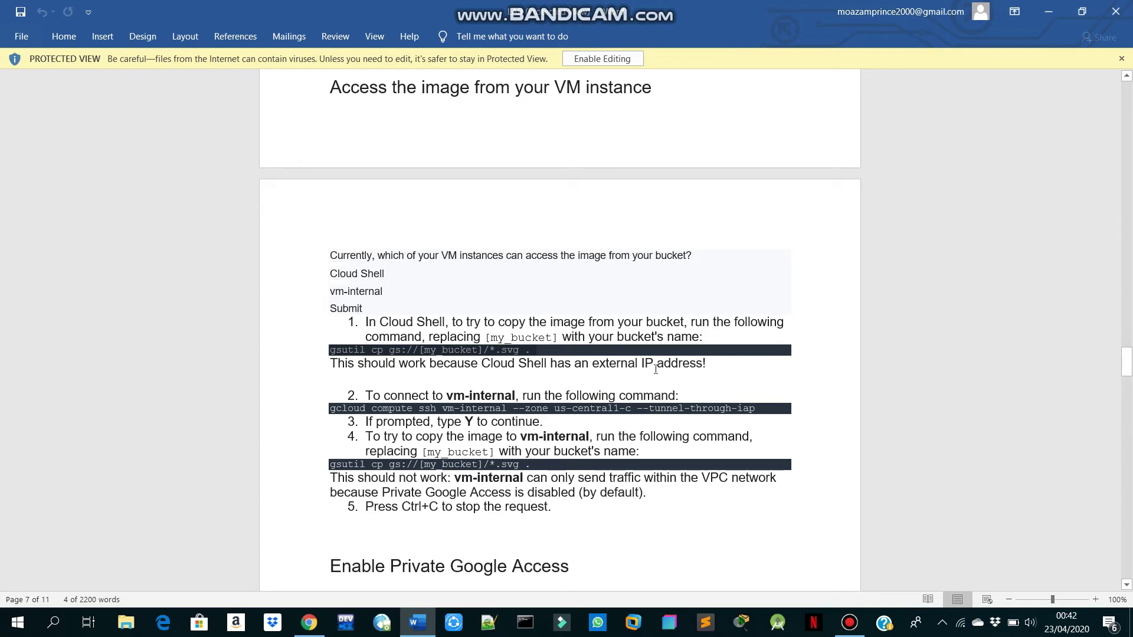
pyautogui.hotkey('alt', 'Tab')
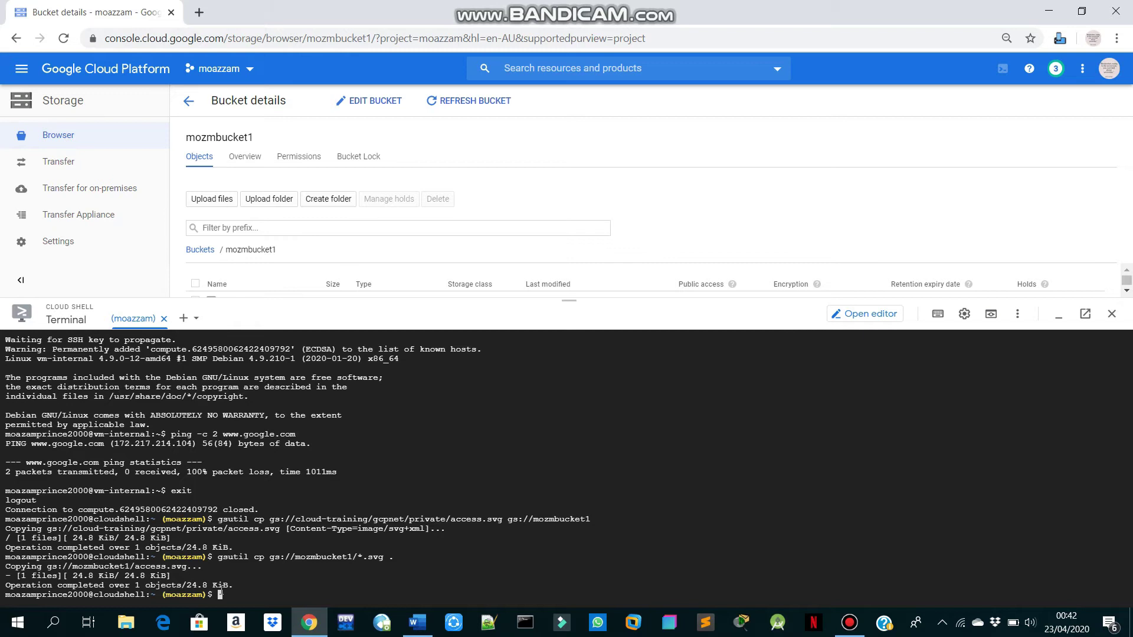
pyautogui.hotkey('alt', 'Tab')
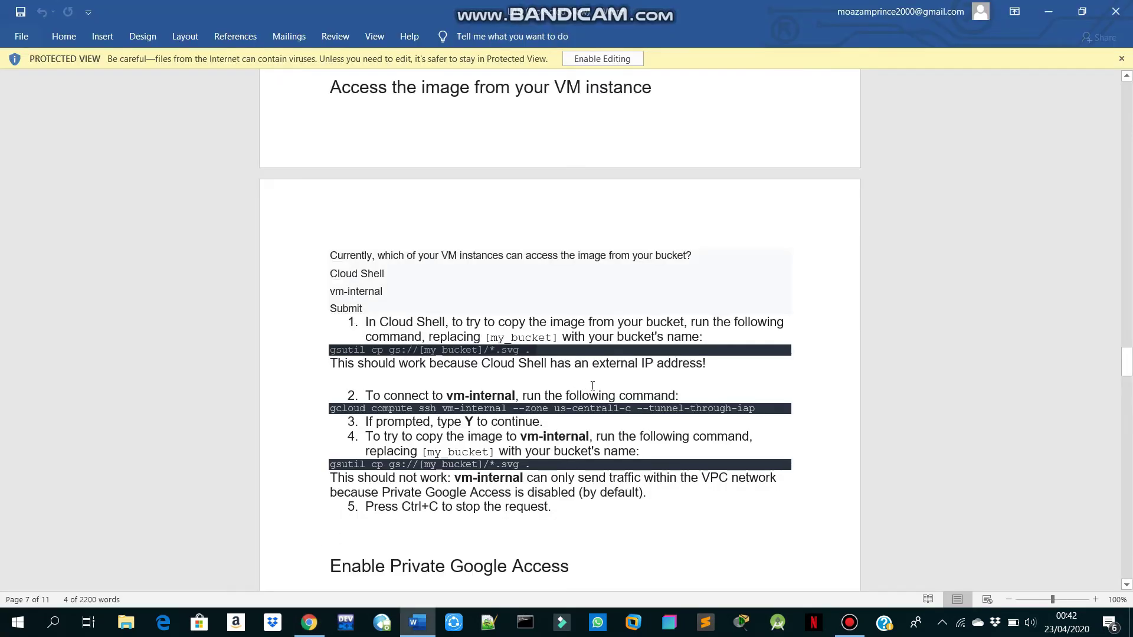
# Step: Copy the vm-internal connection command from Word and run gcloud compute ssh vm-internal --zone us-central1-c --tunnel-through-iap in Chrome's Cloud Shell
pyautogui.moveTo(766, 409); pyautogui.dragTo(350, 411)
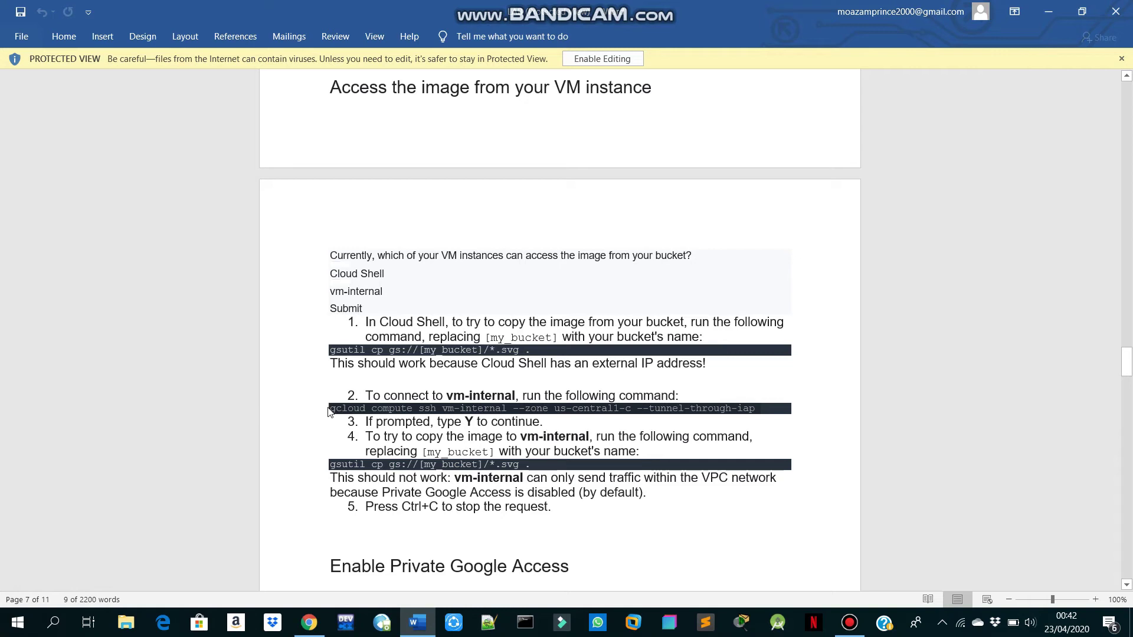
pyautogui.hotkey('alt', 'Tab')
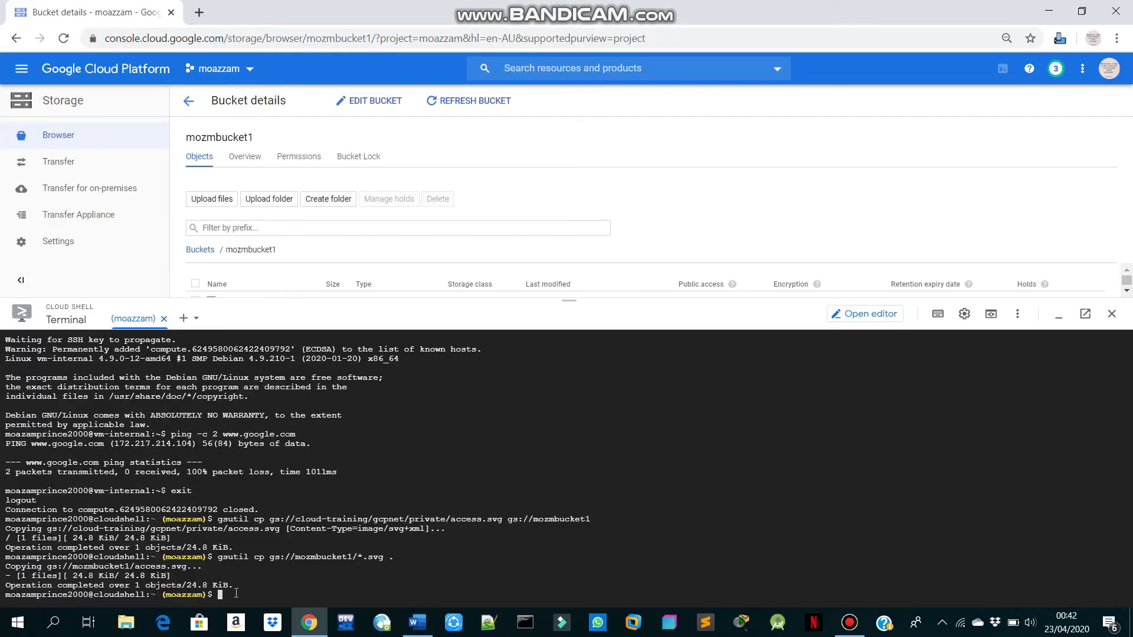
pyautogui.write('gcloud compute ssh vm-internal --zone us-central1-c --tunnel-through-iap')
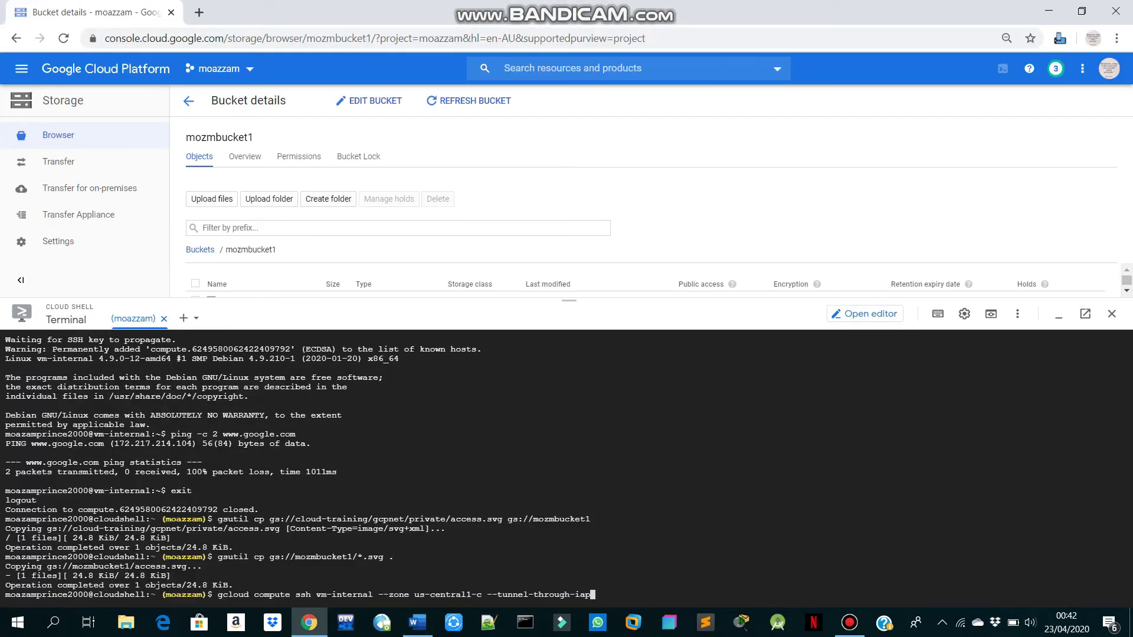
pyautogui.press('Return')
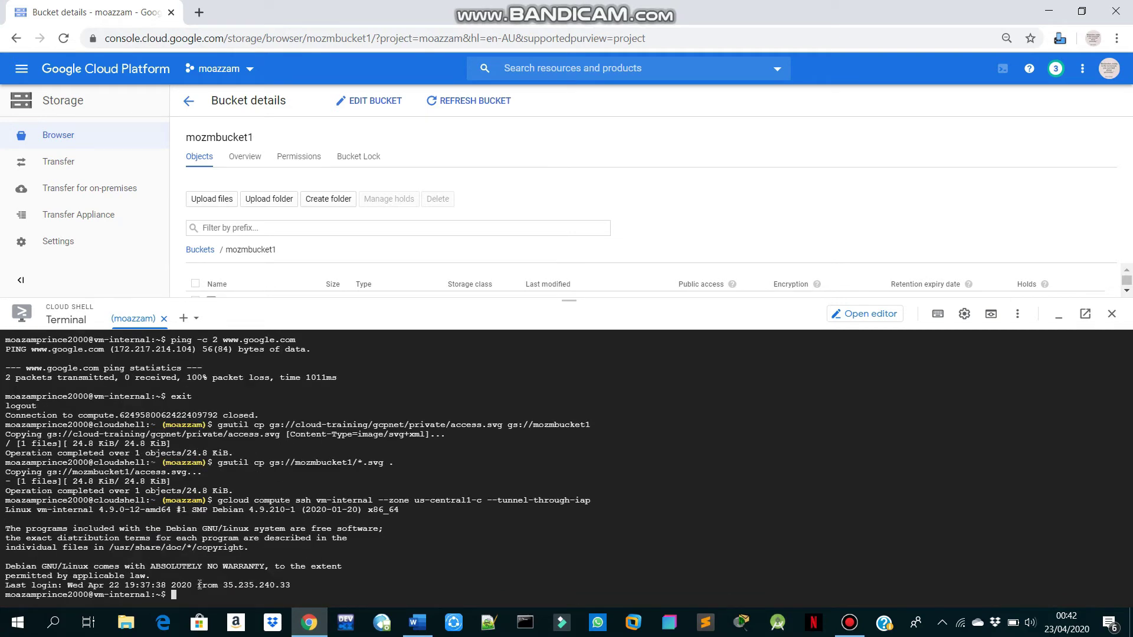
# Step: Switch to Word and copy the gsutil cp command for copying the image to vm-internal
pyautogui.click(417, 623)
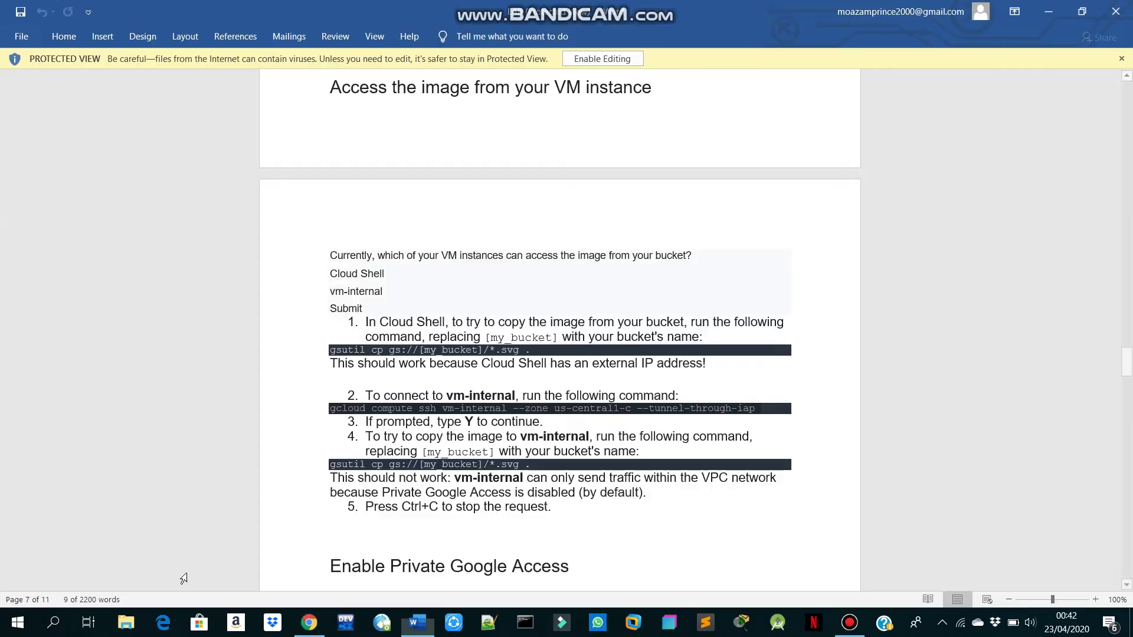
pyautogui.click(421, 487)
pyautogui.scroll(-1, 448, 460)
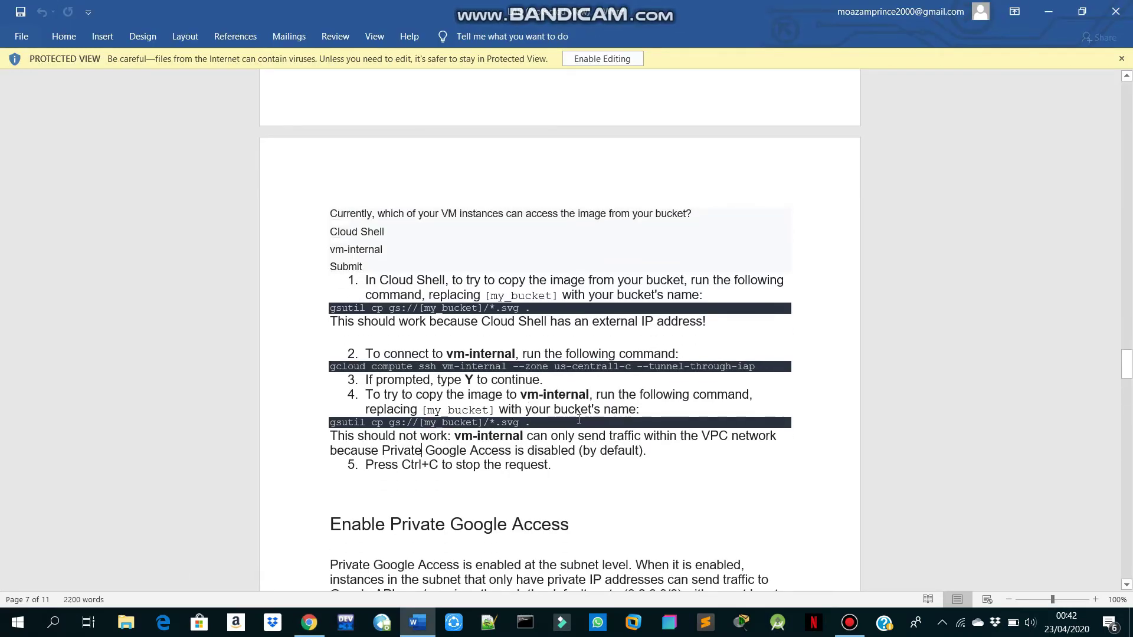
pyautogui.moveTo(561, 423); pyautogui.dragTo(459, 433)
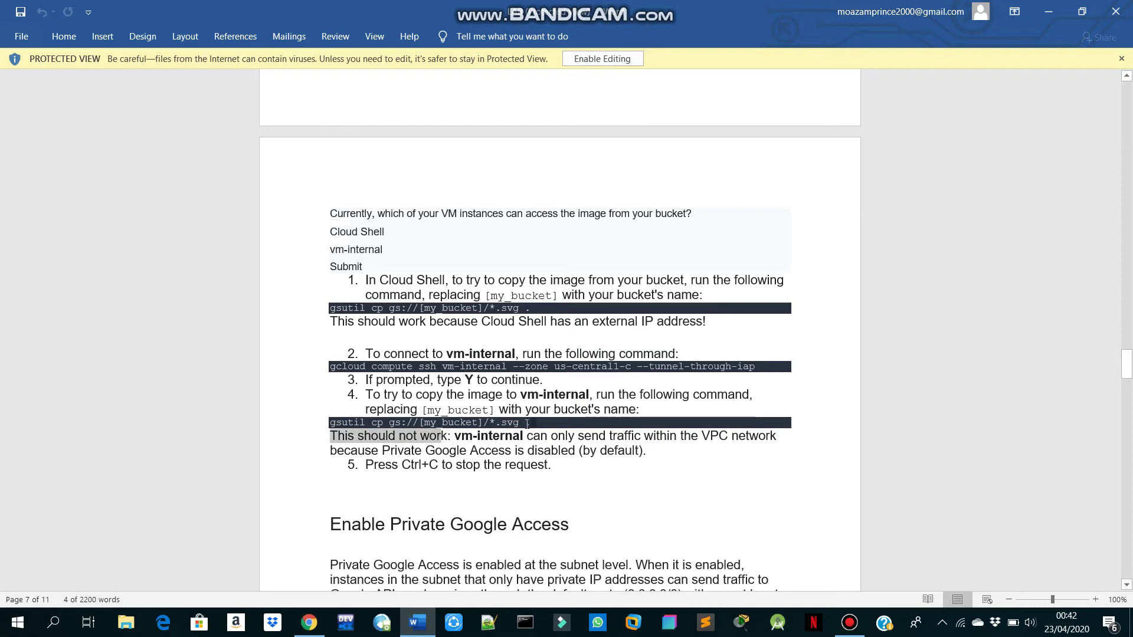
pyautogui.click(537, 435)
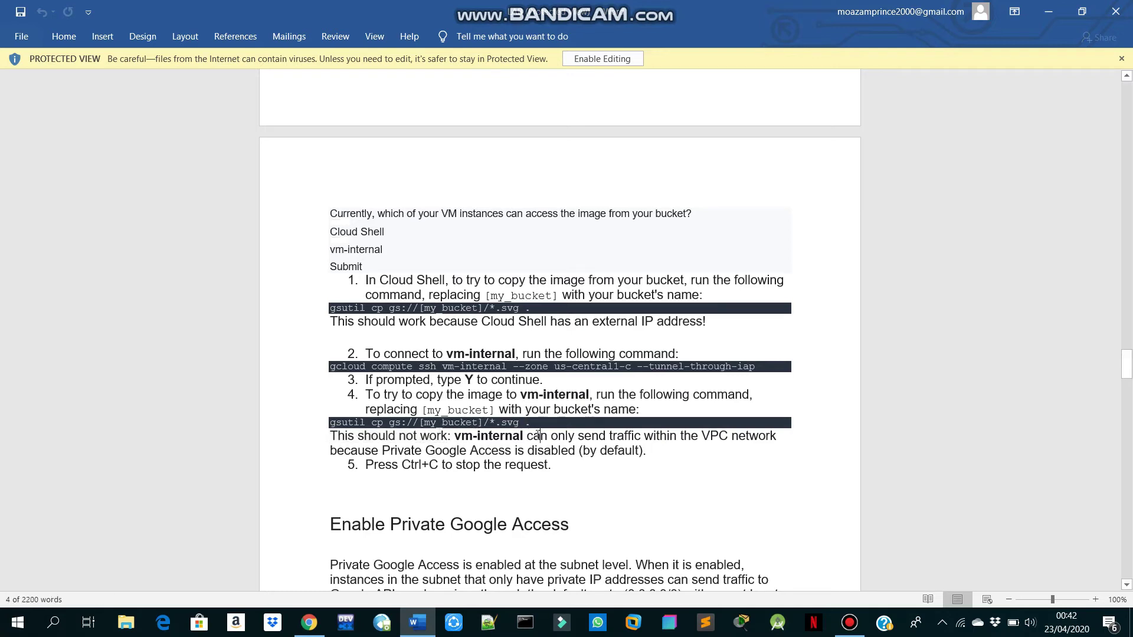
pyautogui.moveTo(535, 424); pyautogui.dragTo(328, 426)
pyautogui.hotkey('ctrl', 'c')
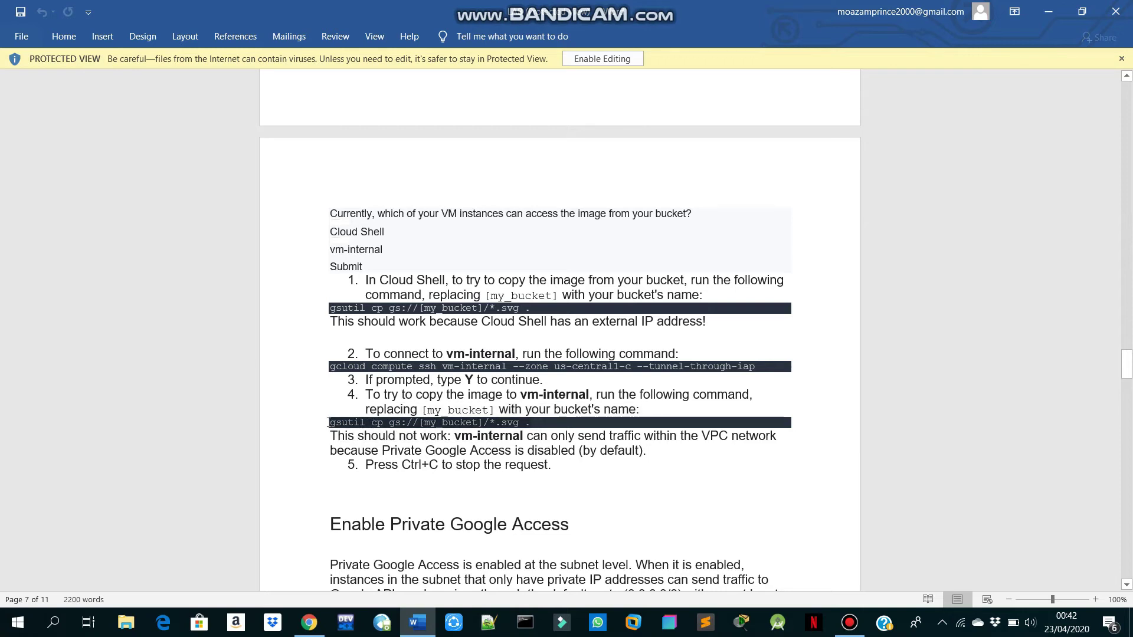
# Step: In Chrome's vm-internal session, paste the gsutil cp command, replace [my_bucket] with mozmbucket1, and run it
pyautogui.hotkey('alt', 'Tab')
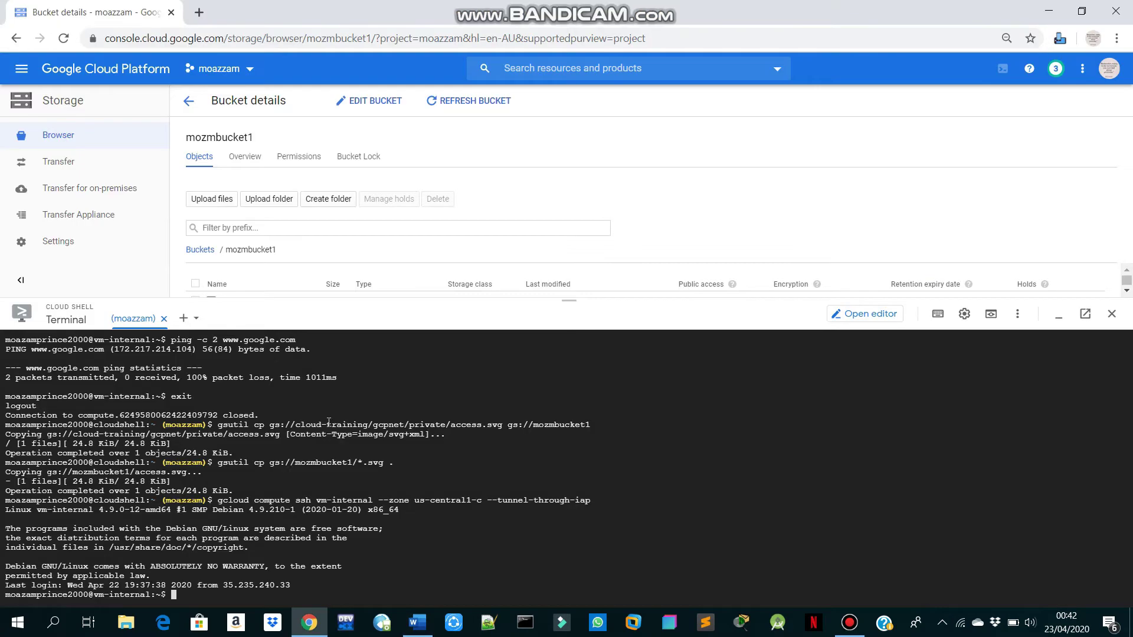
pyautogui.hotkey('ctrl', 'v')
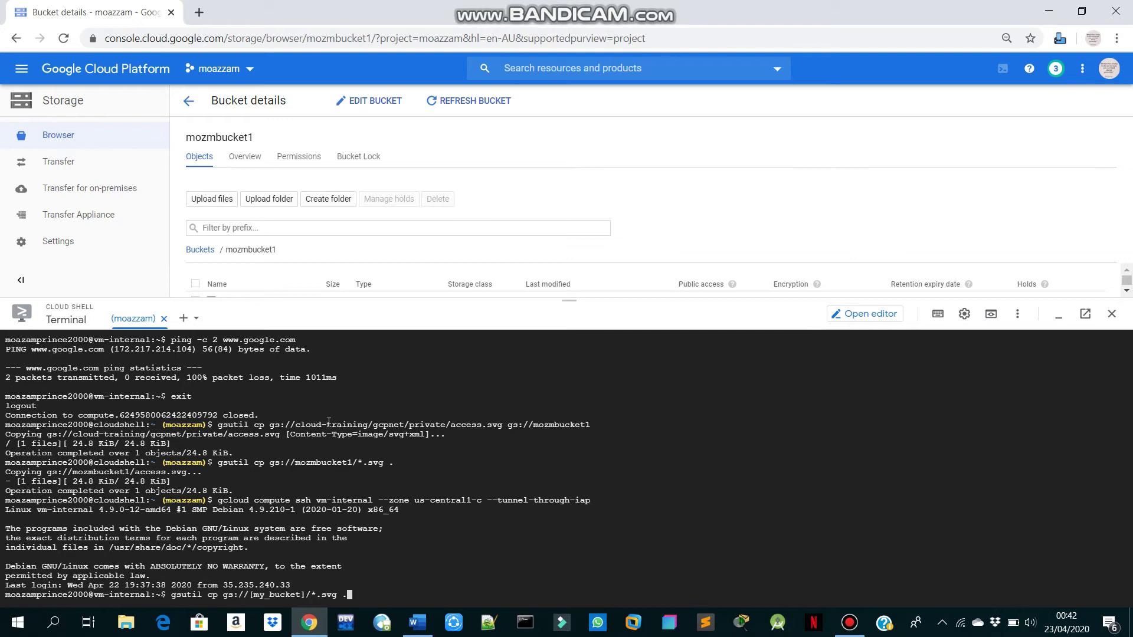
pyautogui.press('Left')
pyautogui.press('Left')
pyautogui.press('Left')
pyautogui.press('Left')
pyautogui.press('Left')
pyautogui.press('Left')
pyautogui.press('Left')
pyautogui.press('Left')
pyautogui.press('Left')
pyautogui.press('Delete')
pyautogui.press('BackSpace')
pyautogui.press('BackSpace')
pyautogui.press('BackSpace')
pyautogui.press('BackSpace')
pyautogui.press('BackSpace')
pyautogui.press('BackSpace')
pyautogui.press('BackSpace')
pyautogui.press('BackSpace')
pyautogui.press('BackSpace')
pyautogui.press('BackSpace')
pyautogui.write('mozmbucket1')
pyautogui.press('Return')
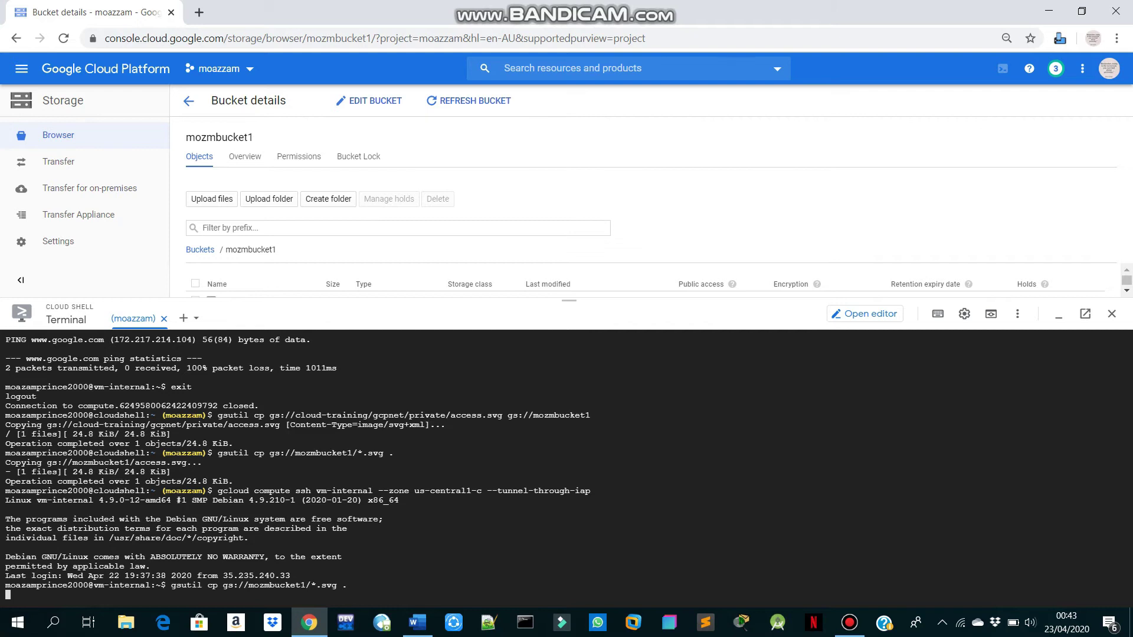
# Step: Check the expected outcome in Word, and stop the running gsutil copy request in Chrome's Cloud Shell
pyautogui.hotkey('alt', 'Tab')
pyautogui.scroll(-1, 472, 379)
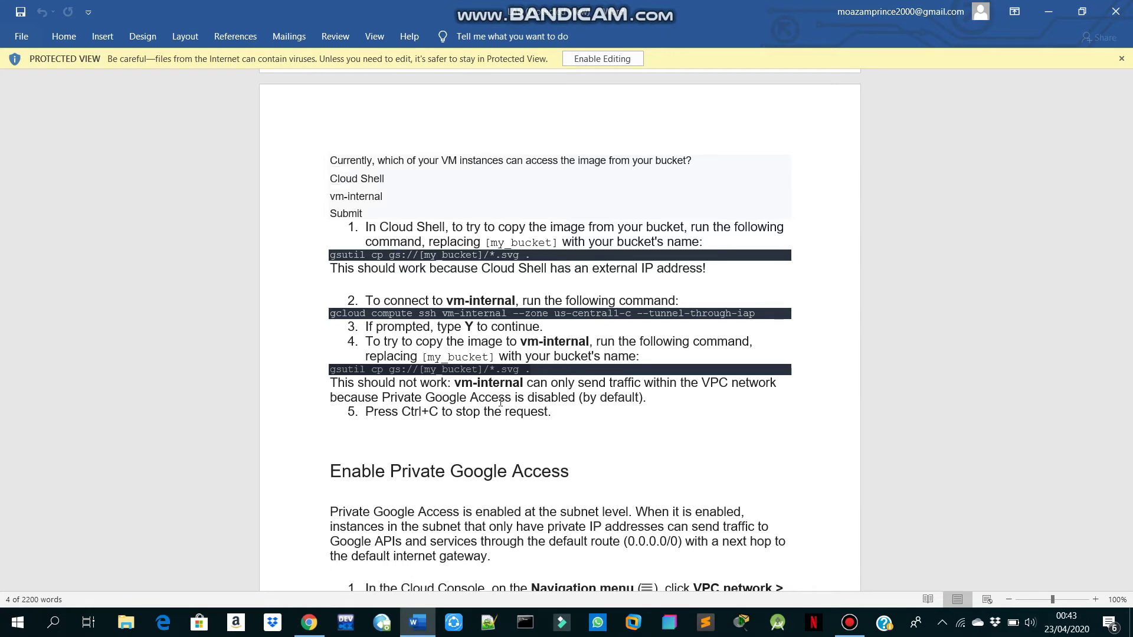
pyautogui.hotkey('alt', 'Tab')
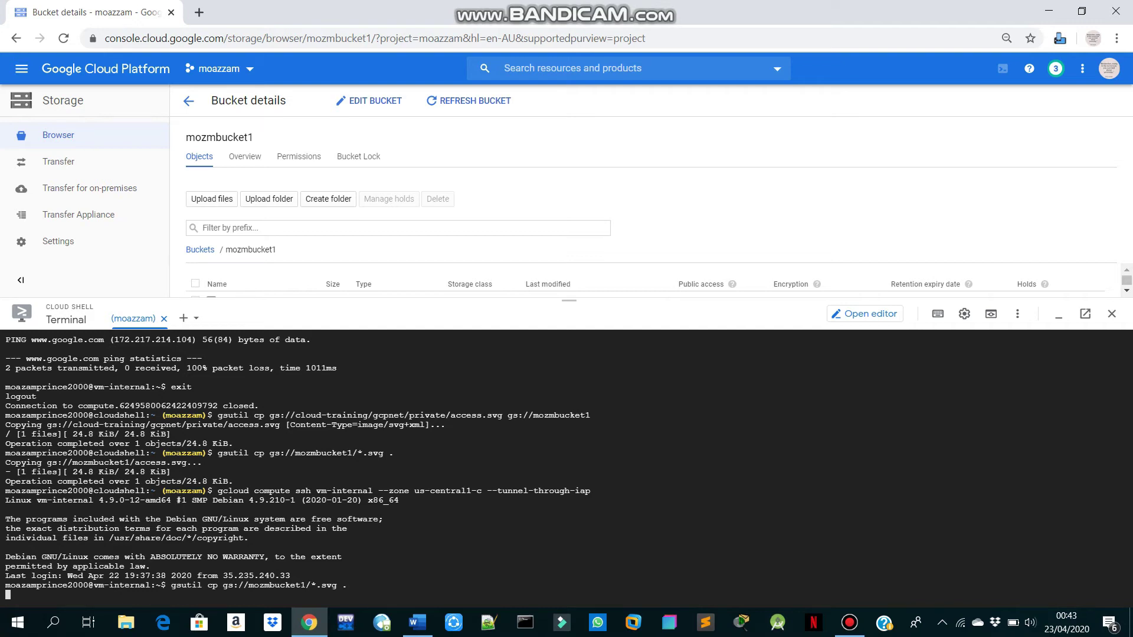
pyautogui.hotkey('ctrl', 'c')
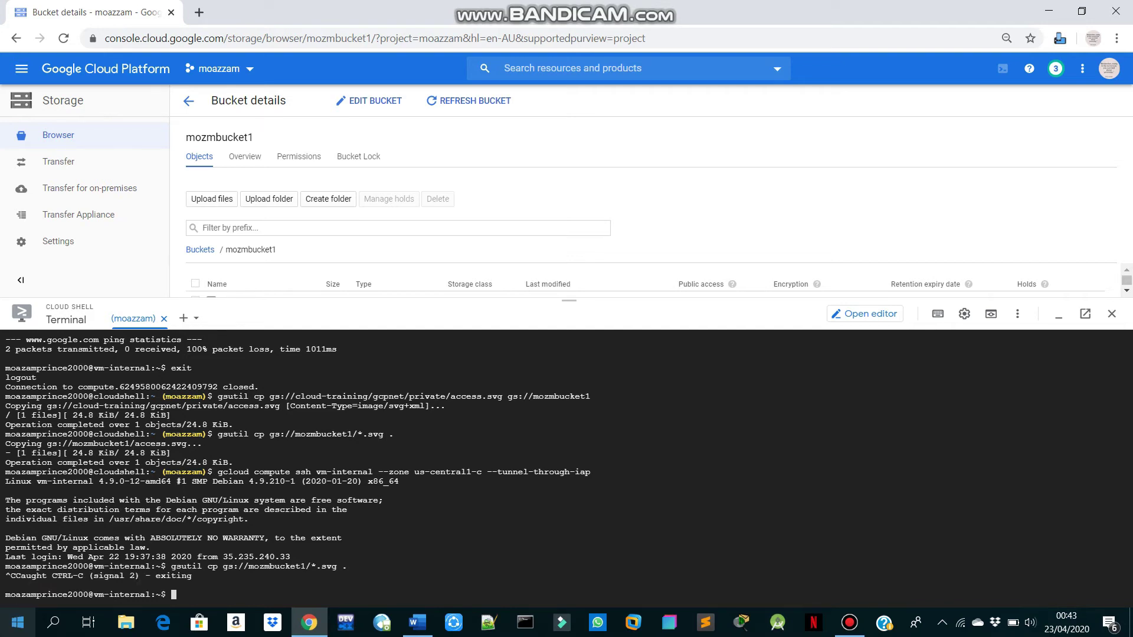
# Step: Read the Enable Private Google Access section in Word, and open the VPC networks page in Chrome with the Cloud Shell panel shrunk
pyautogui.hotkey('alt', 'Tab')
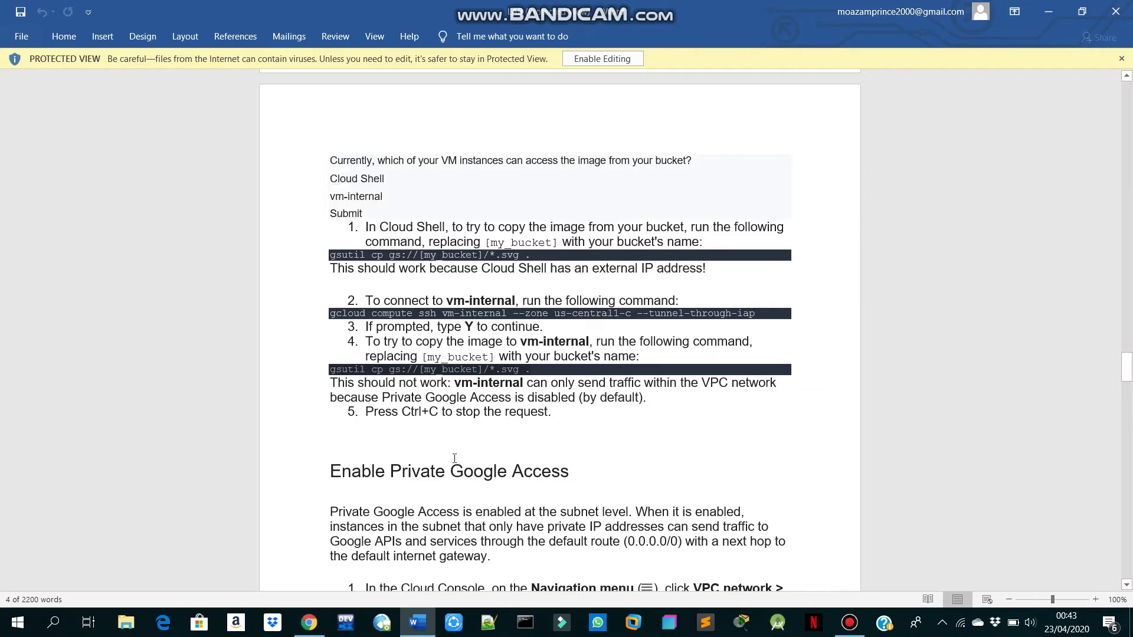
pyautogui.scroll(-5, 455, 458)
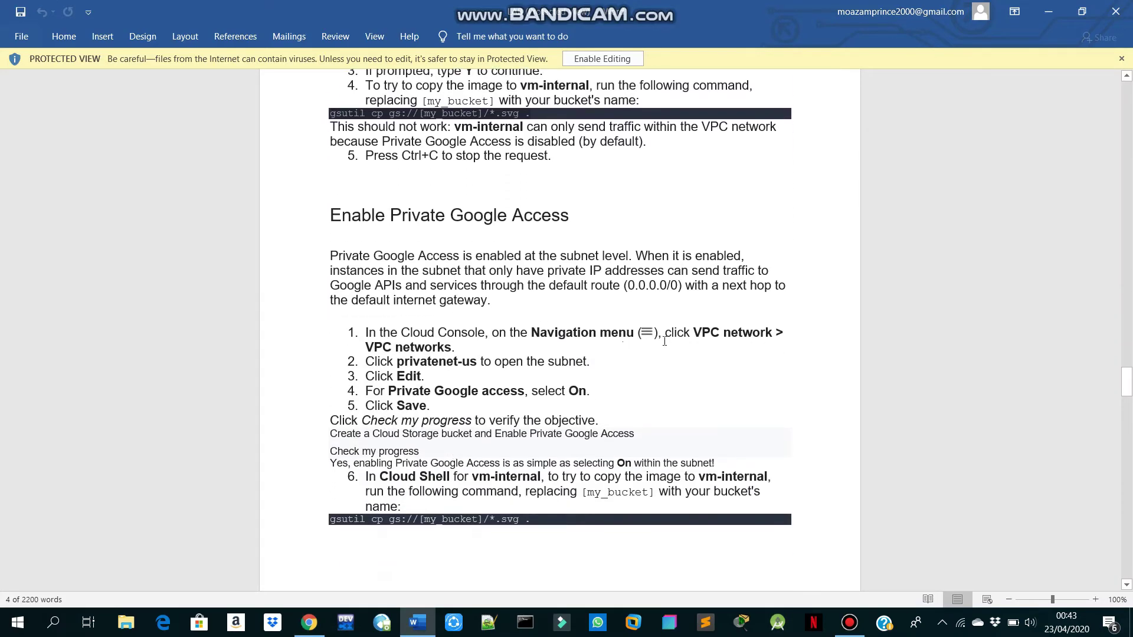
pyautogui.hotkey('alt', 'Tab')
pyautogui.moveTo(582, 299); pyautogui.dragTo(569, 499)
pyautogui.hotkey('ctrl', 'c')
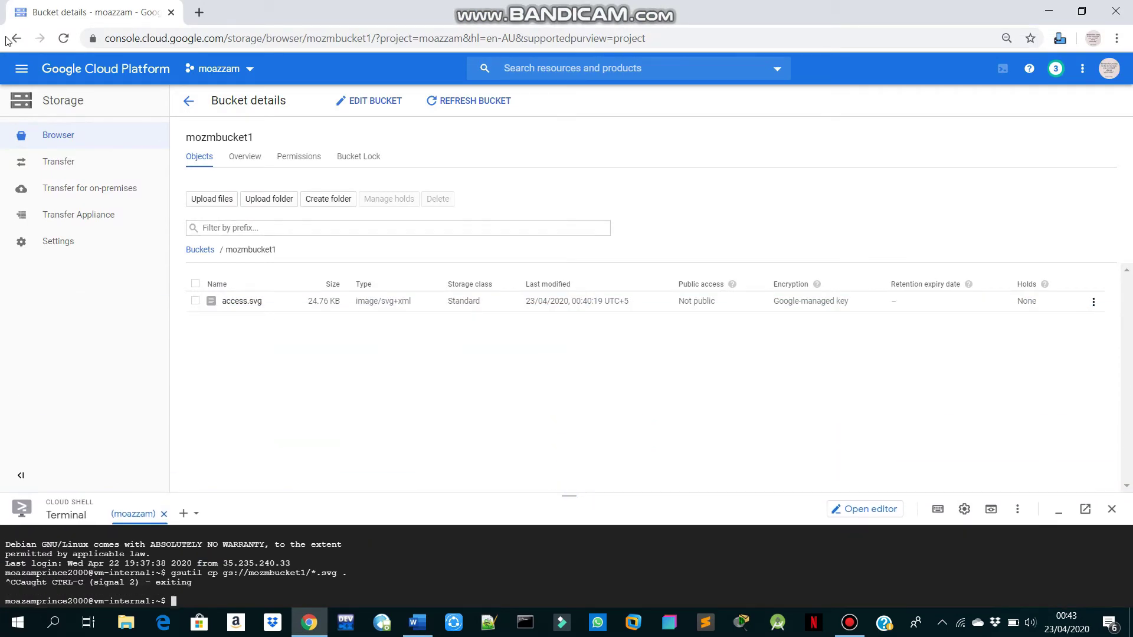
pyautogui.click(19, 82)
pyautogui.moveTo(154, 223)
pyautogui.click(204, 231)
# Step: Check the subnet instructions in Word, and open the privatenet-us subnet for editing in Chrome
pyautogui.hotkey('alt', 'Tab')
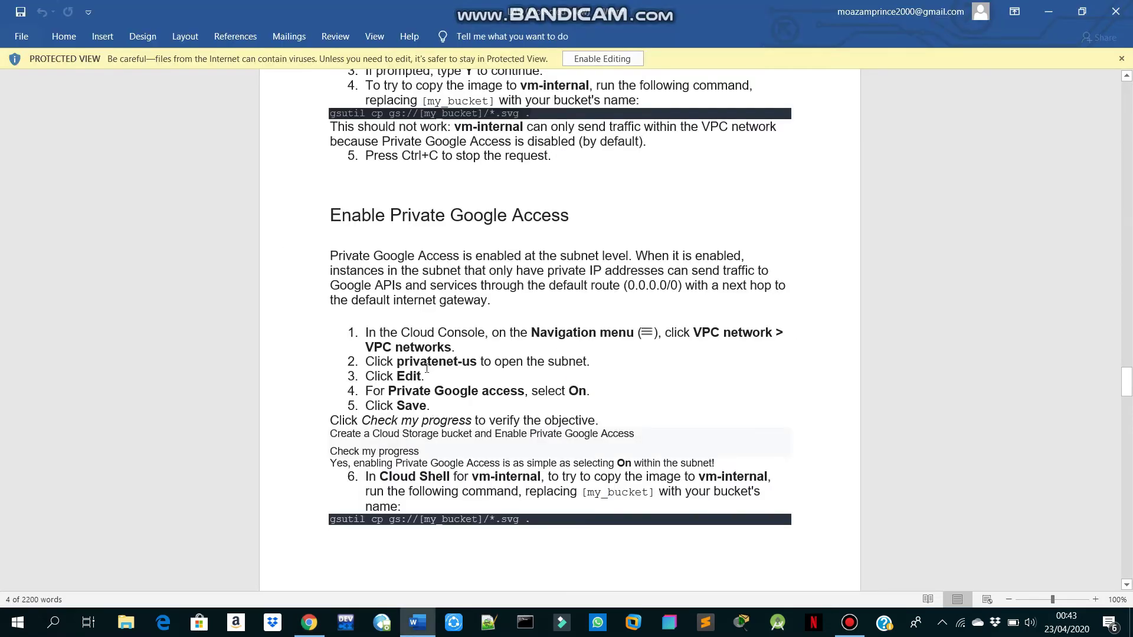
pyautogui.press('alt')
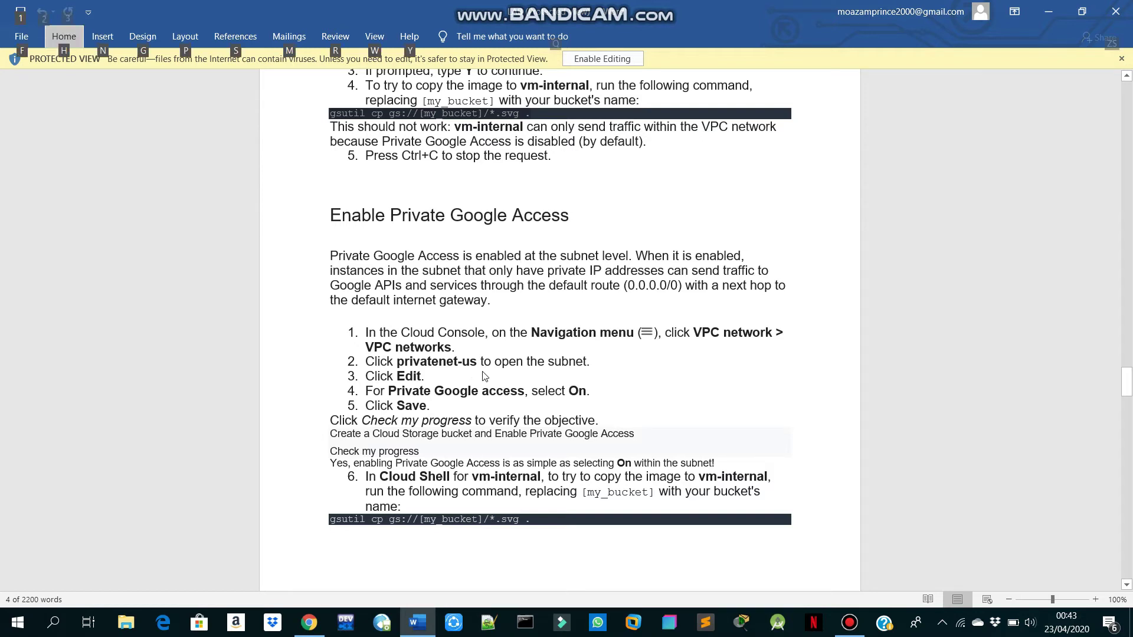
pyautogui.hotkey('alt', 'Tab')
pyautogui.scroll(-5, 482, 376)
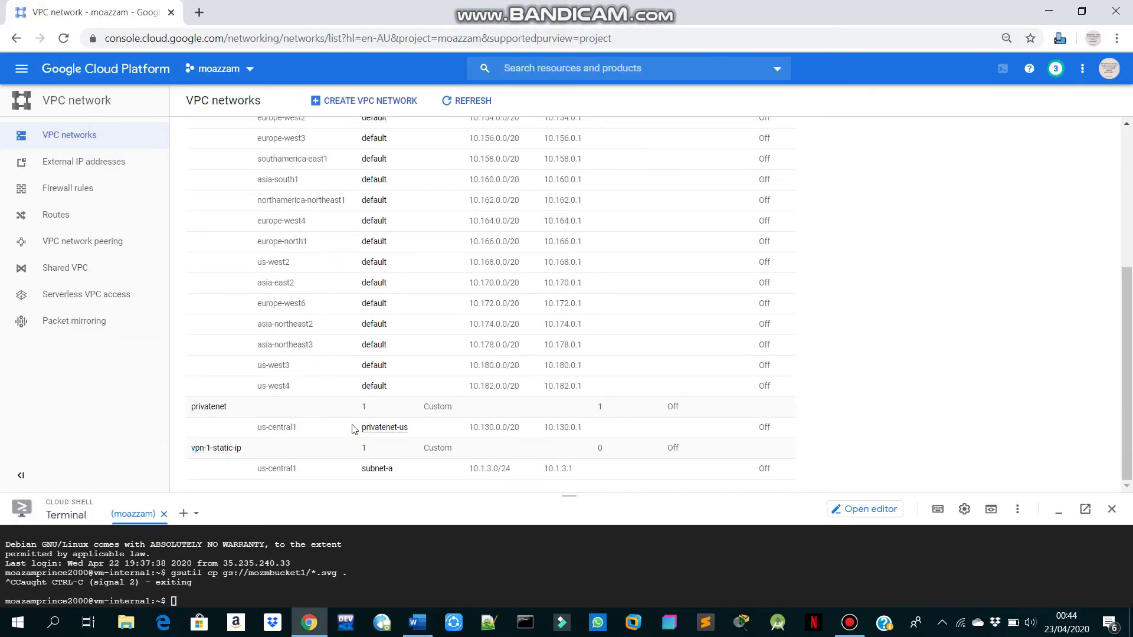
pyautogui.click(371, 429)
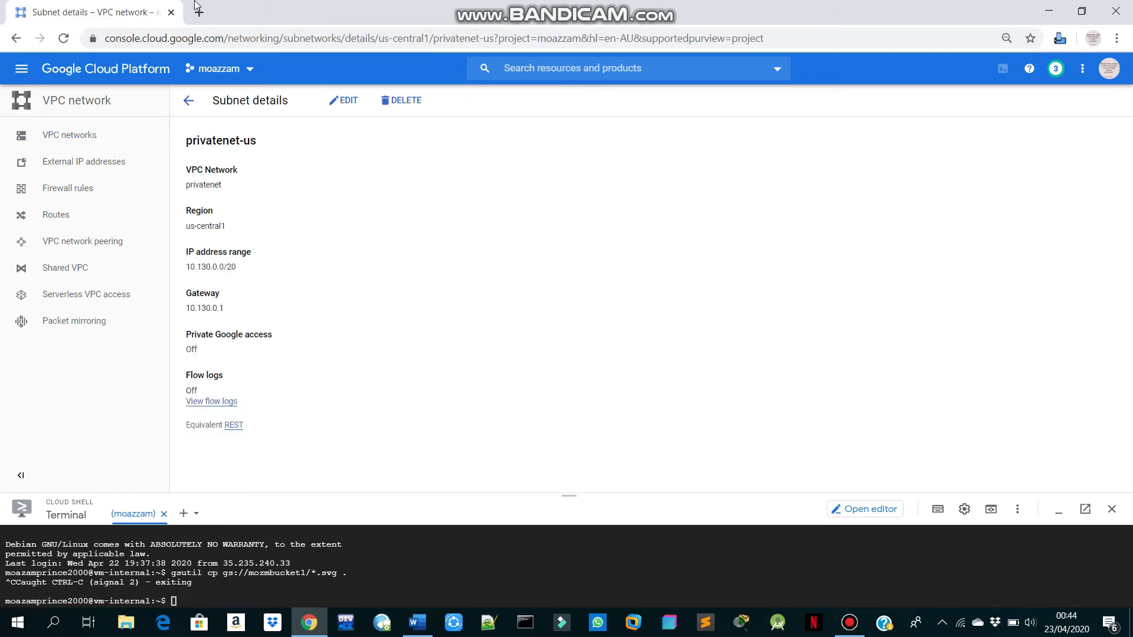
pyautogui.click(348, 102)
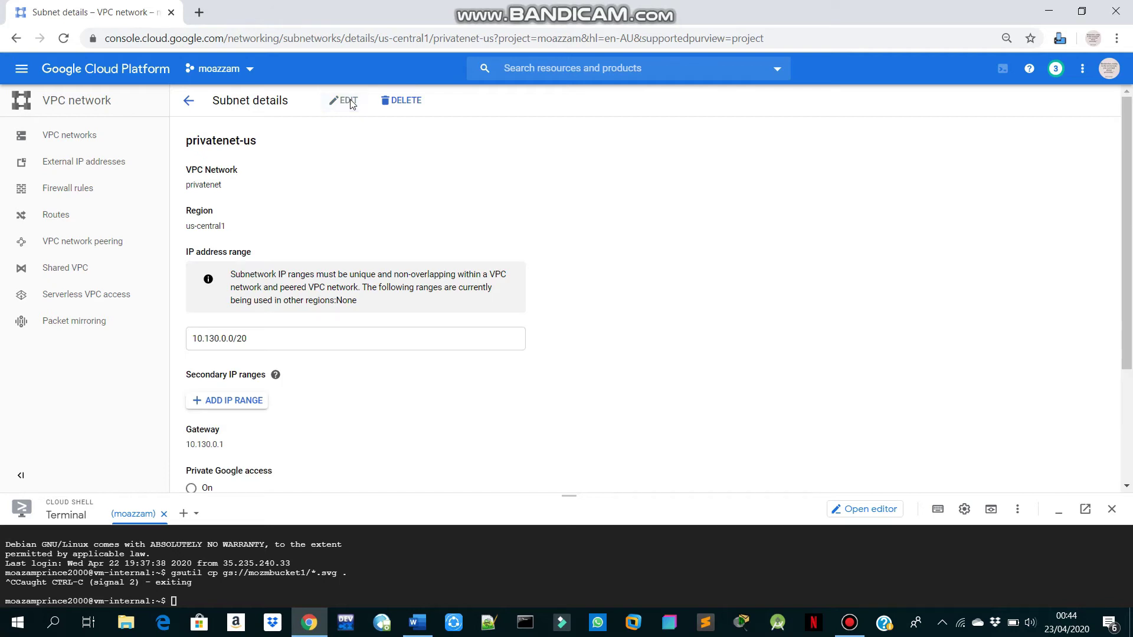
# Step: Set Private Google access to On for privatenet-us, save the subnet, and return to the VPC networks list
pyautogui.scroll(-3, 339, 207)
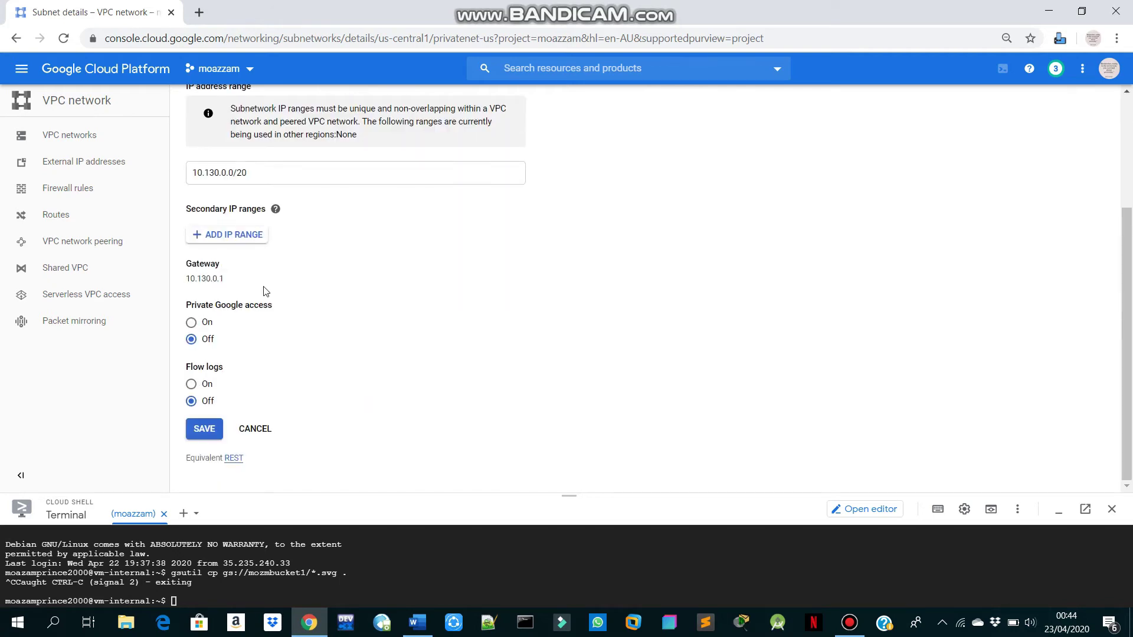
pyautogui.hotkey('alt', 'Tab')
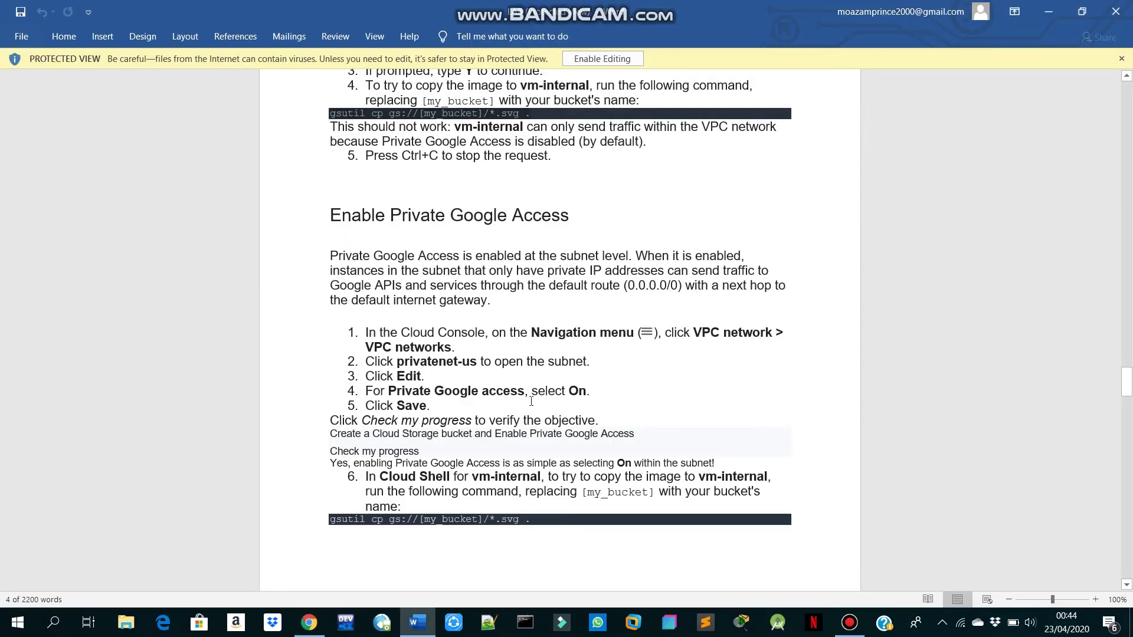
pyautogui.hotkey('alt', 'Tab')
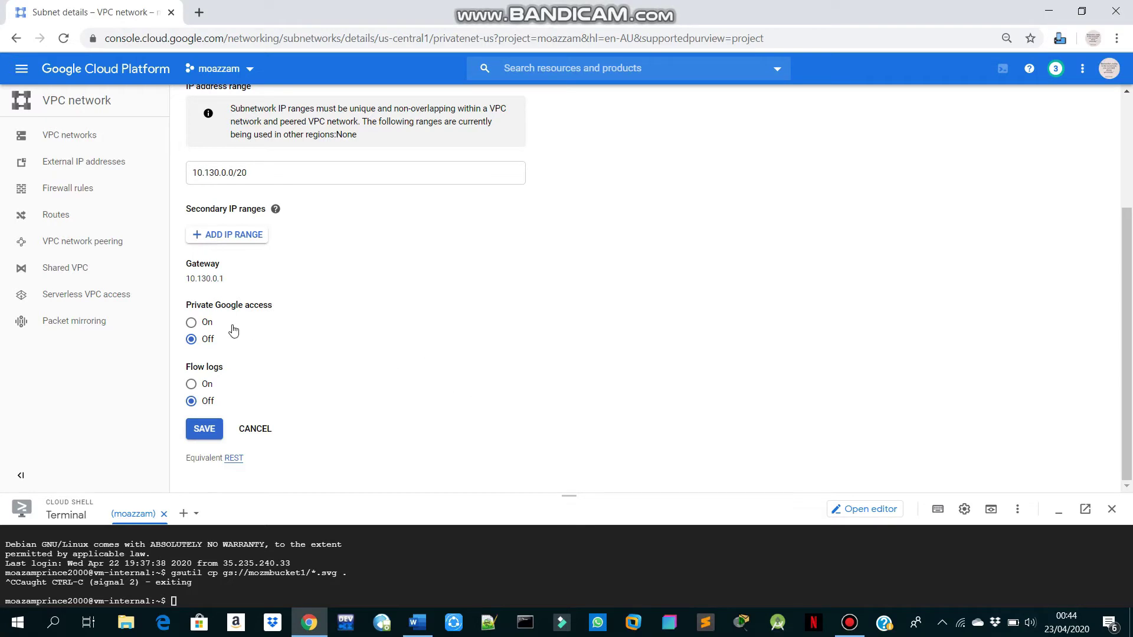
pyautogui.click(204, 324)
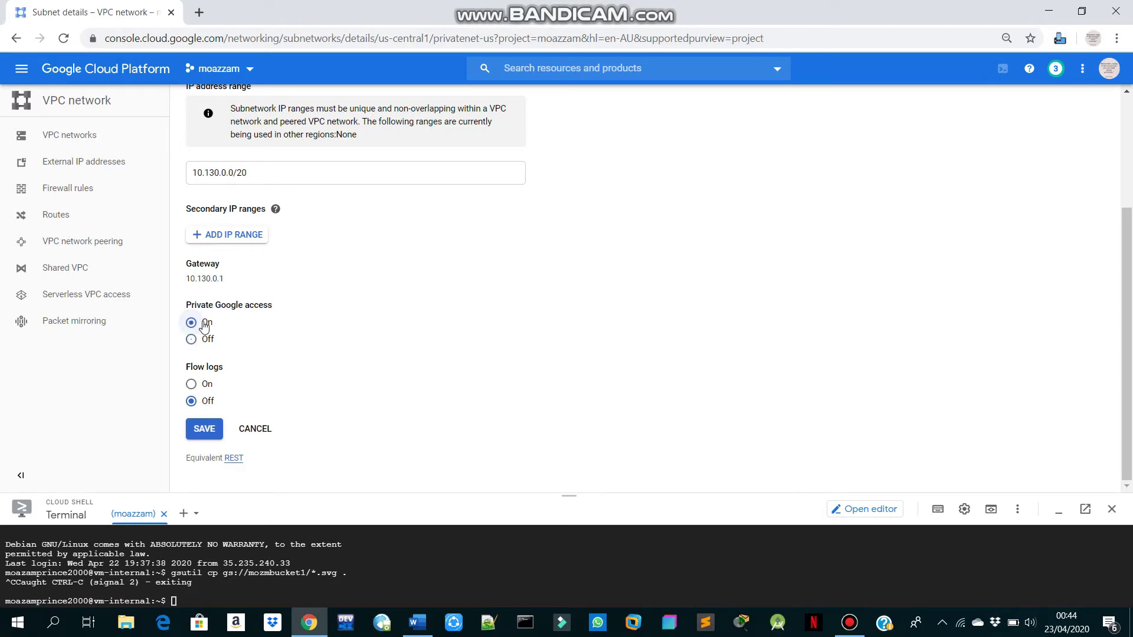
pyautogui.click(205, 429)
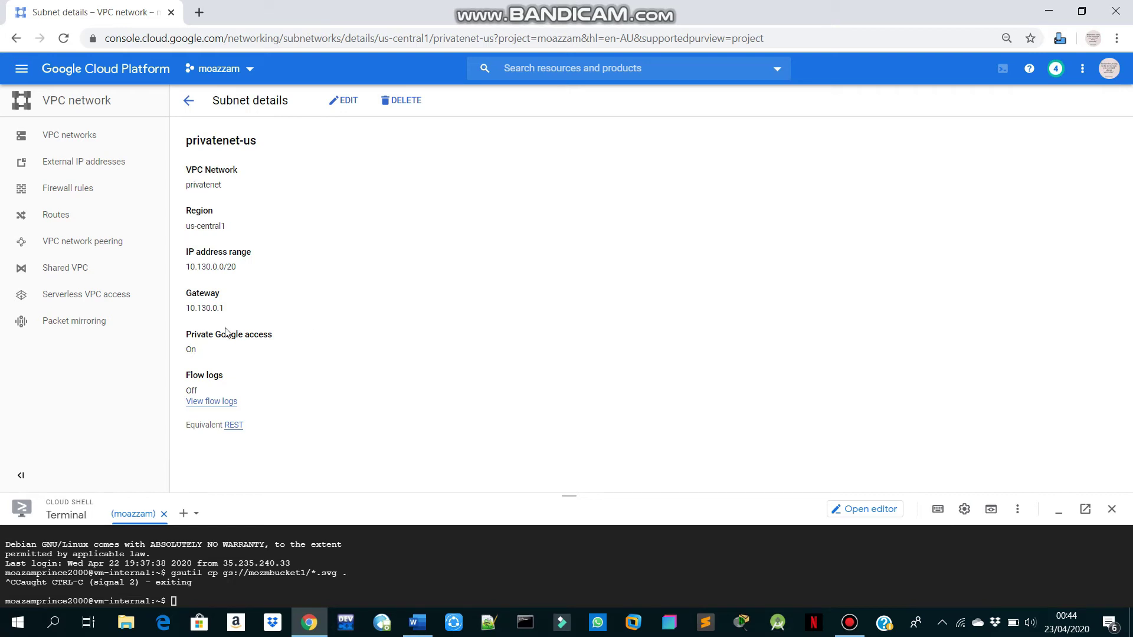
pyautogui.click(190, 100)
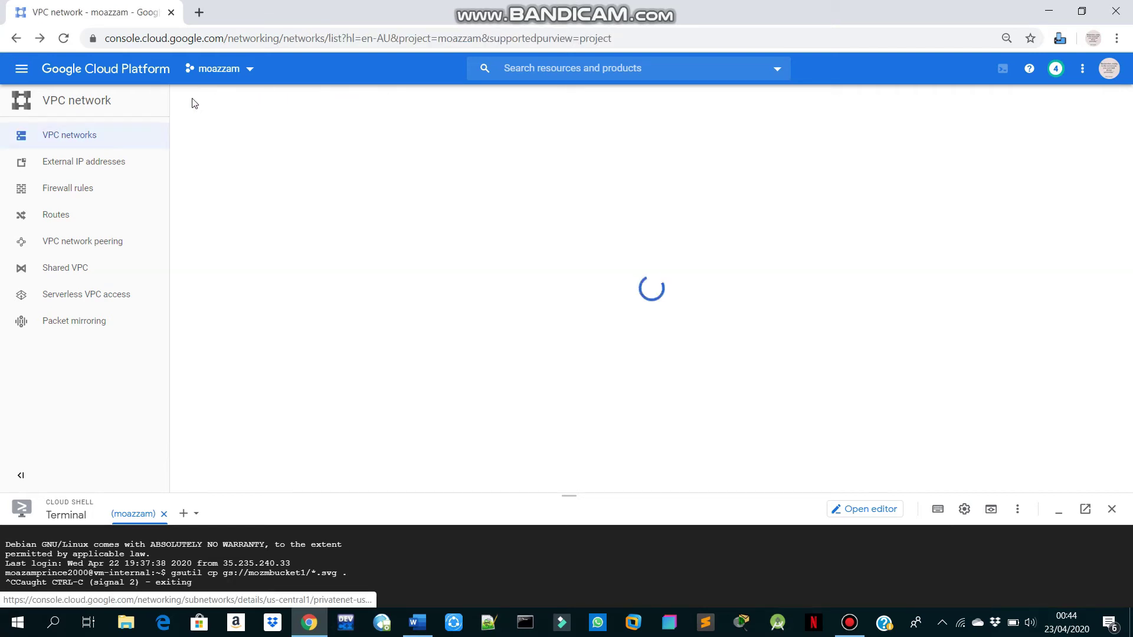
# Step: Switch to Word, copy the gsutil cp command from the Enable Private Google Access section, and read the instructions that follow it
pyautogui.hotkey('alt', 'Tab')
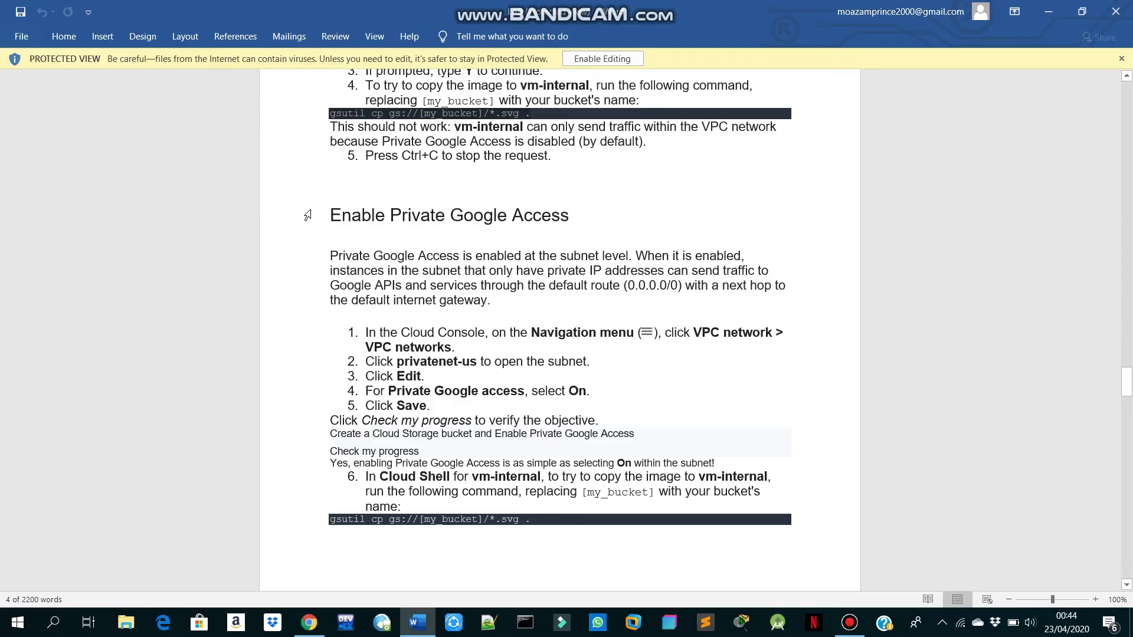
pyautogui.scroll(-3, 464, 334)
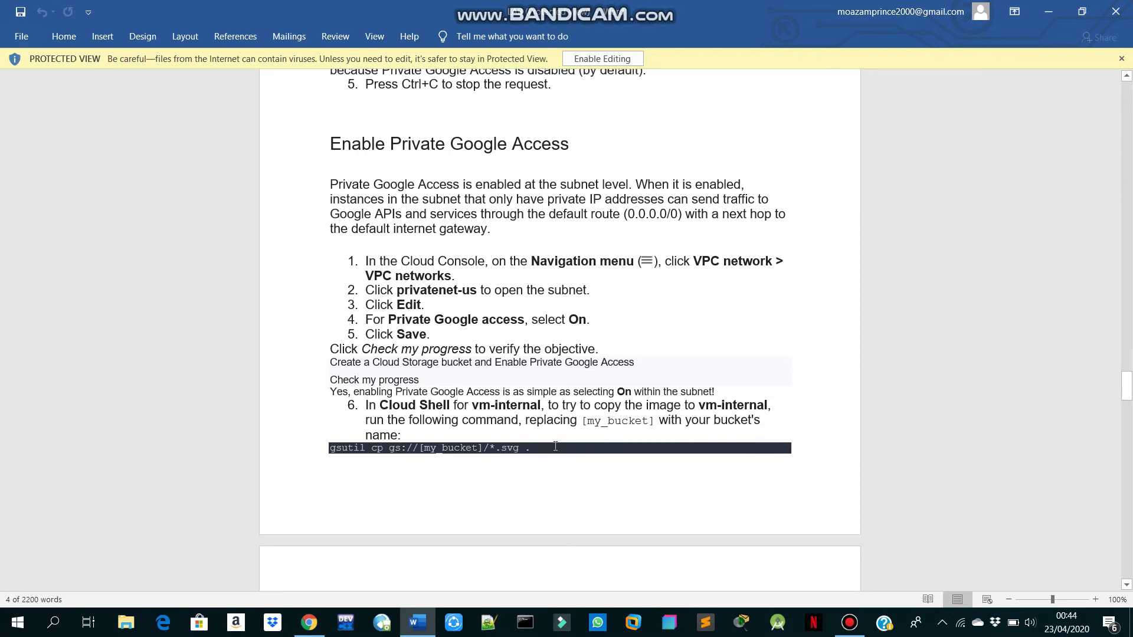
pyautogui.moveTo(555, 446); pyautogui.dragTo(341, 455)
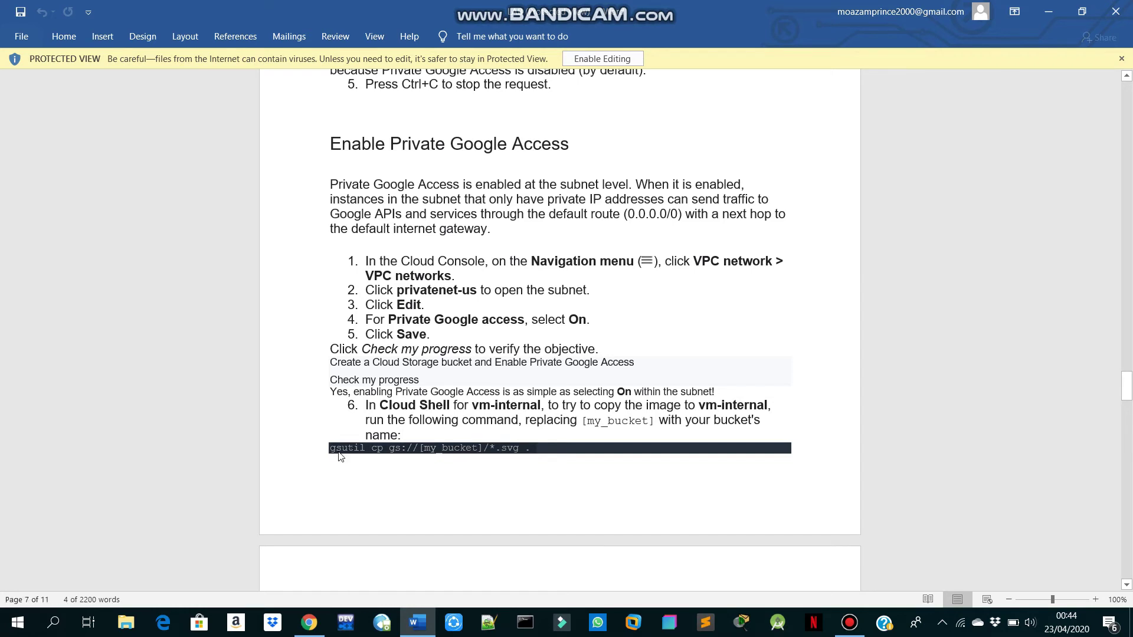
pyautogui.scroll(-10, 339, 455)
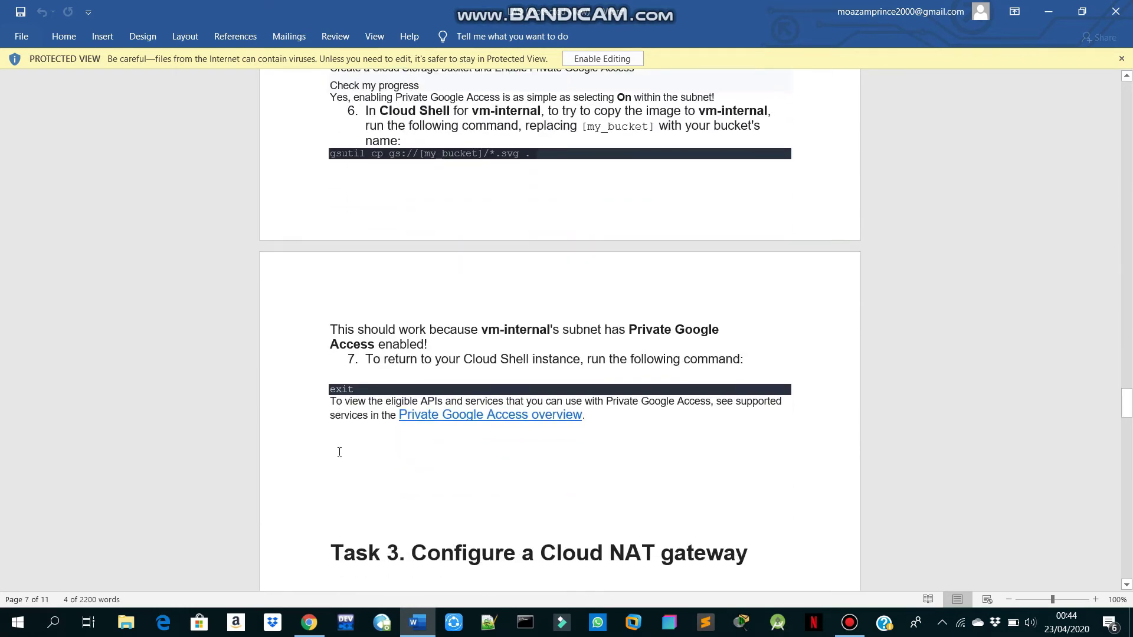
# Step: Switch to Chrome, enlarge the Cloud Shell panel, and paste the copied gsutil cp command at the vm-internal prompt
pyautogui.hotkey('alt', 'Tab')
pyautogui.moveTo(559, 495); pyautogui.dragTo(562, 328)
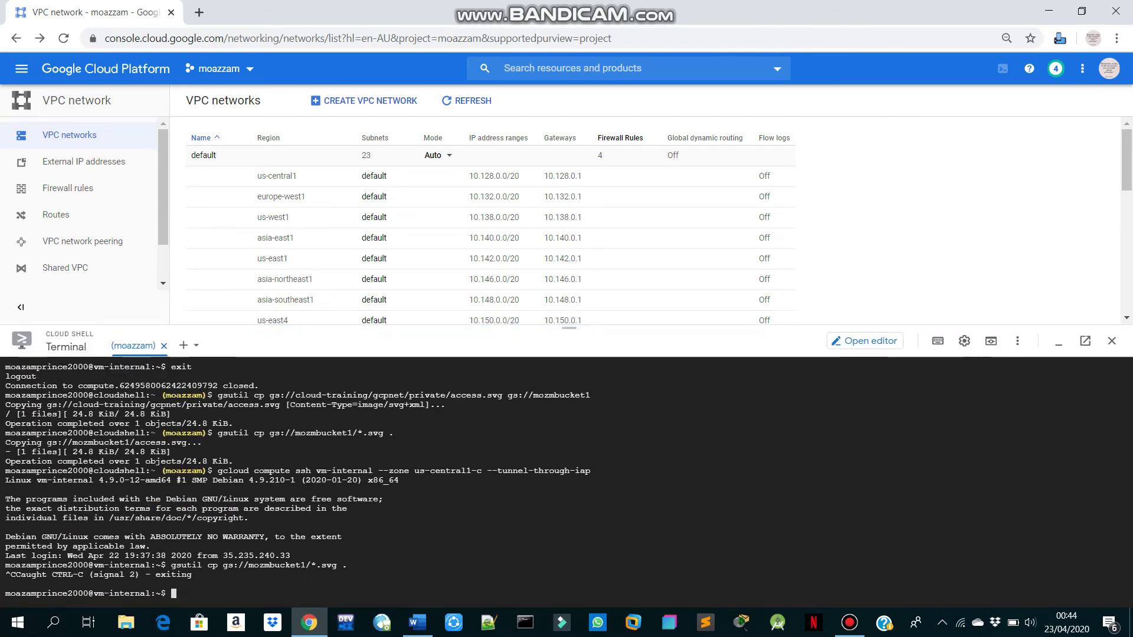
pyautogui.hotkey('ctrl', 'v')
# Step: Replace [my_bucket] with mozmbucket1 in the pasted command and run gsutil cp gs://mozmbucket1/*.svg . on vm-internal
pyautogui.press('Left')
pyautogui.press('Left')
pyautogui.press('Left')
pyautogui.press('Left')
pyautogui.press('Left')
pyautogui.press('Left')
pyautogui.press('Left')
pyautogui.press('Left')
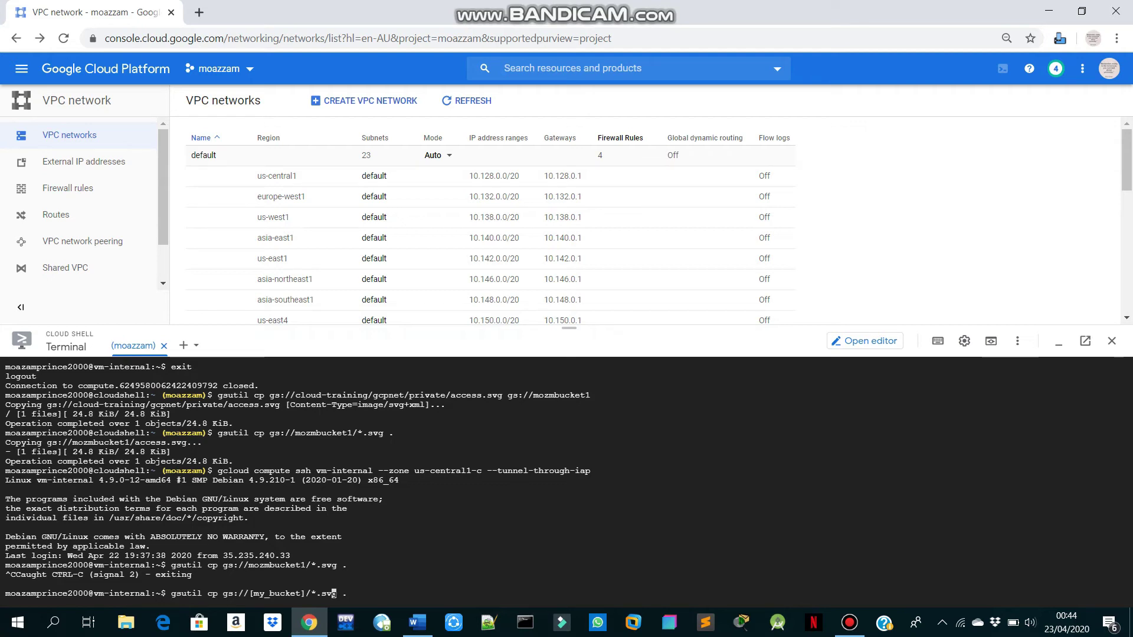
pyautogui.press('Left')
pyautogui.press('BackSpace')
pyautogui.press('BackSpace')
pyautogui.press('BackSpace')
pyautogui.press('BackSpace')
pyautogui.press('BackSpace')
pyautogui.press('BackSpace')
pyautogui.press('BackSpace')
pyautogui.press('BackSpace')
pyautogui.press('BackSpace')
pyautogui.press('BackSpace')
pyautogui.press('BackSpace')
pyautogui.write('moz')
pyautogui.write('mbucket')
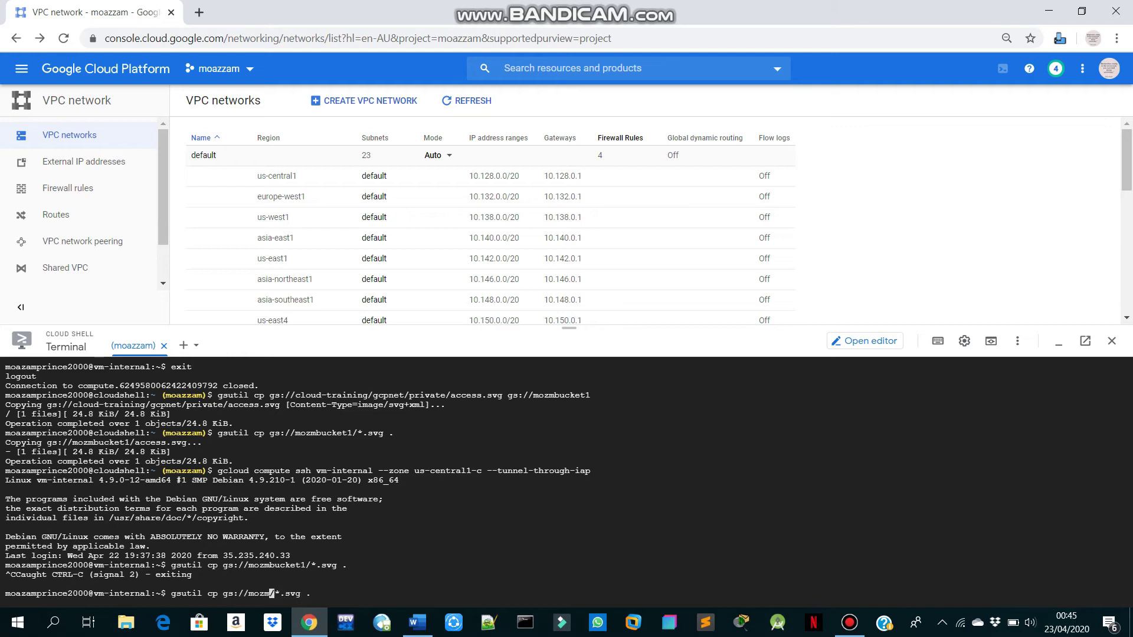
pyautogui.write('1')
pyautogui.press('Return')
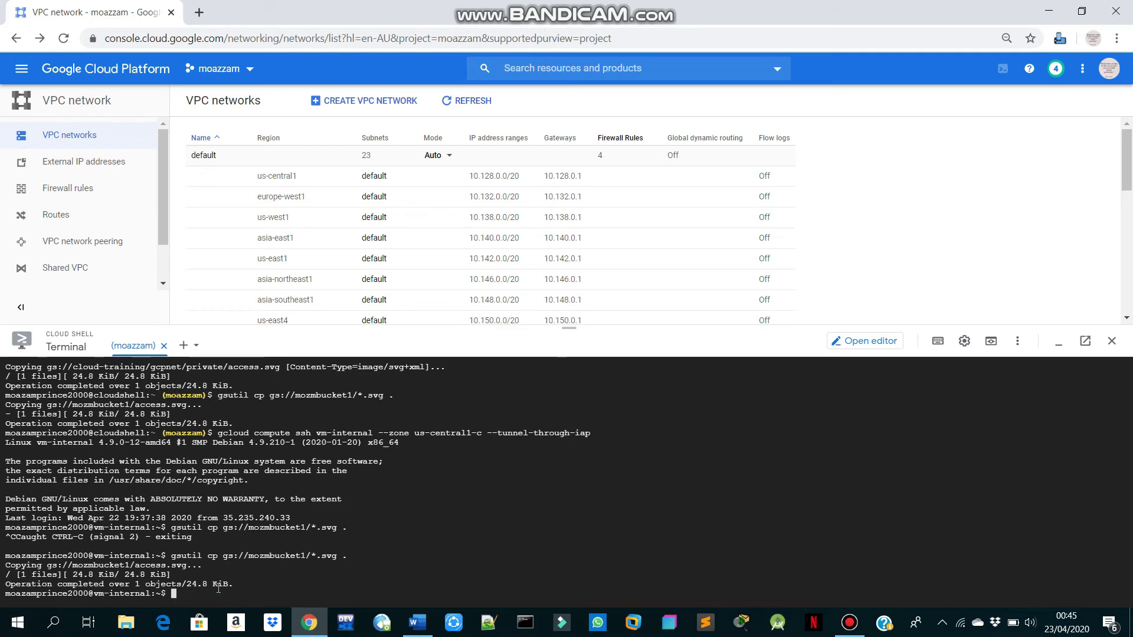
# Step: Check the return instructions in Word, and run exit in Chrome's Cloud Shell to leave vm-internal
pyautogui.hotkey('alt', 'Tab')
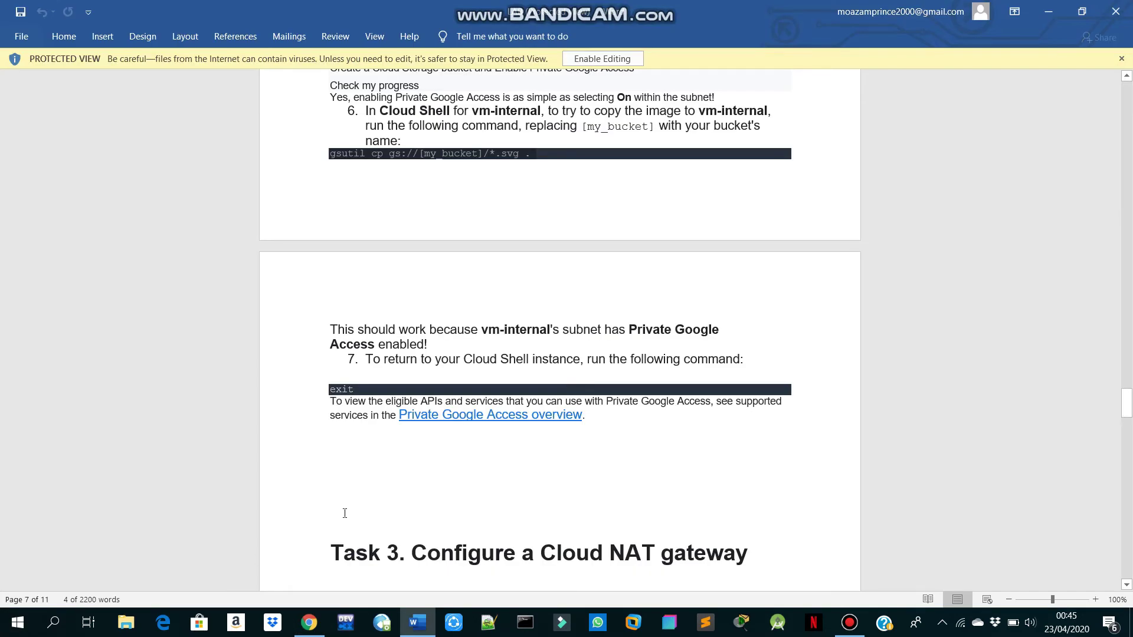
pyautogui.scroll(-3, 345, 513)
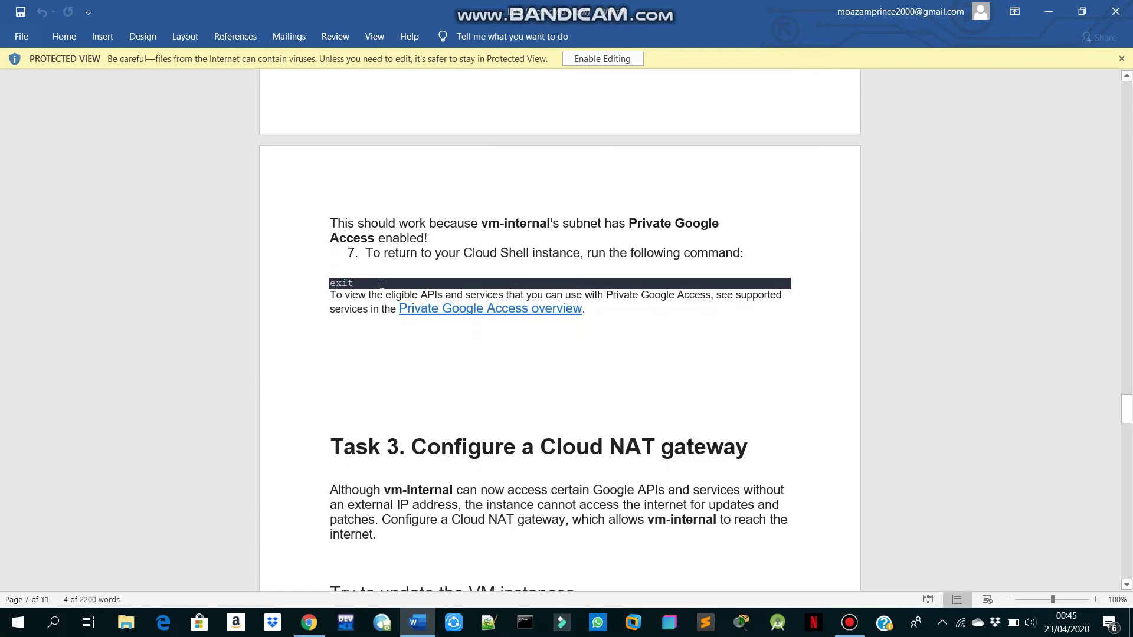
pyautogui.hotkey('alt', 'Tab')
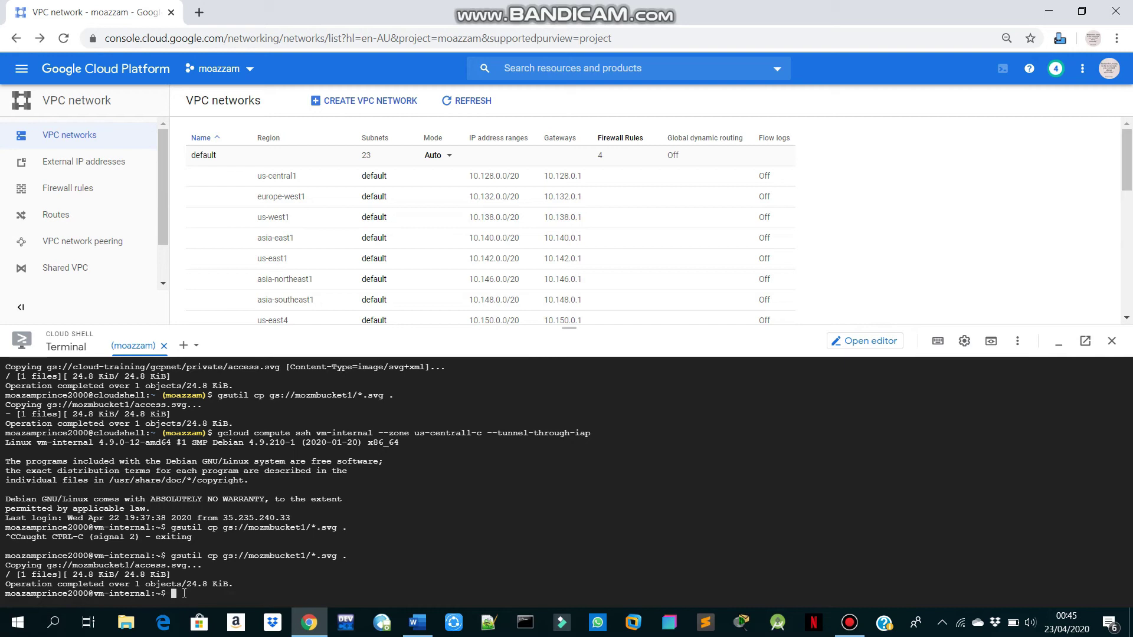
pyautogui.write('exit')
pyautogui.press('Return')
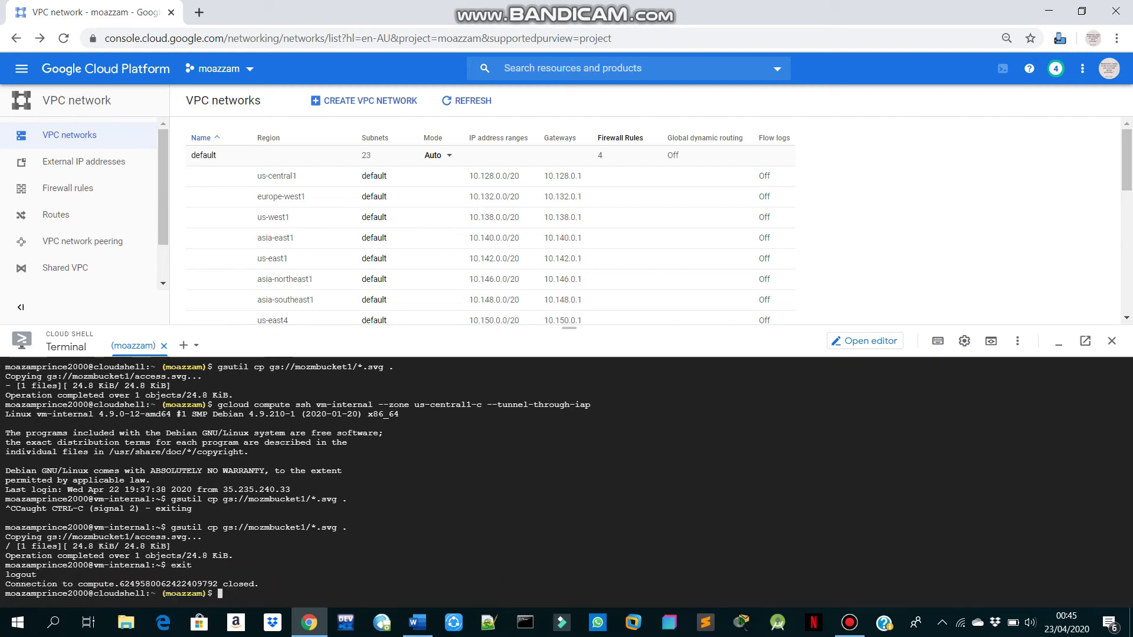
# Step: Switch to Word, read the Task 3 introduction, and copy the sudo apt-get update command from step 1 of Try to update the VM instances
pyautogui.hotkey('alt', 'Tab')
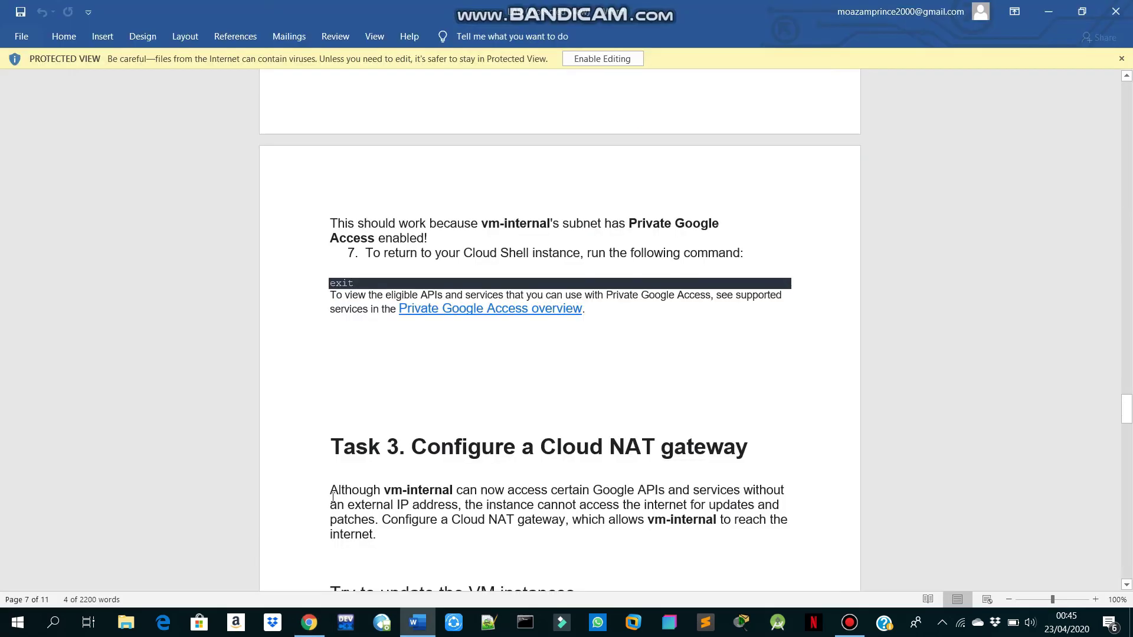
pyautogui.scroll(-4, 477, 309)
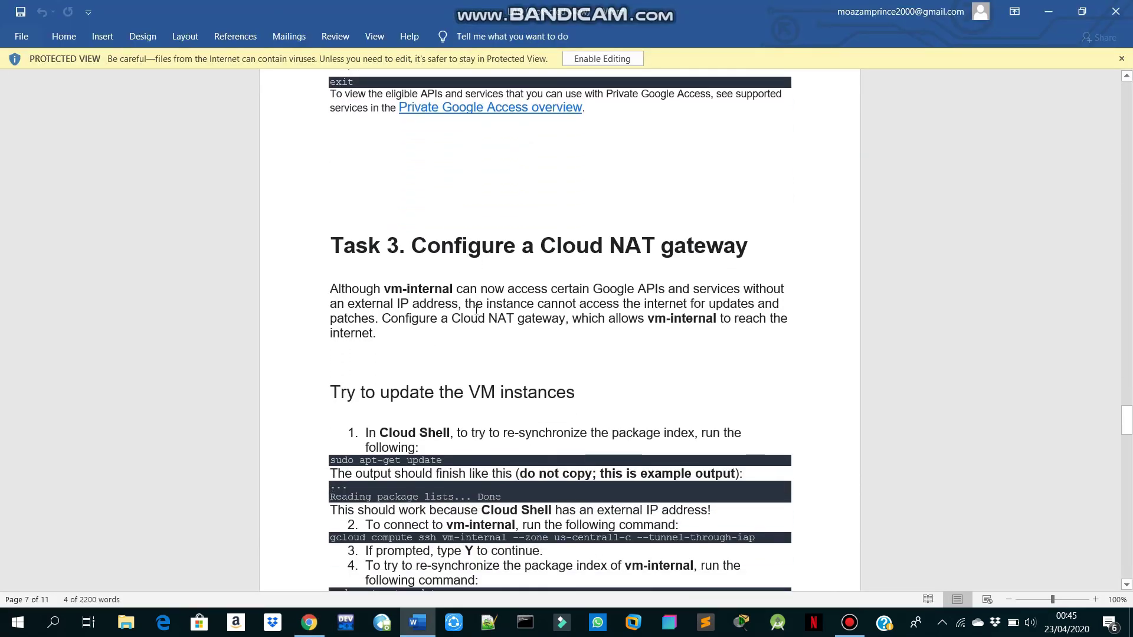
pyautogui.scroll(-1, 631, 244)
pyautogui.scroll(-1, 630, 244)
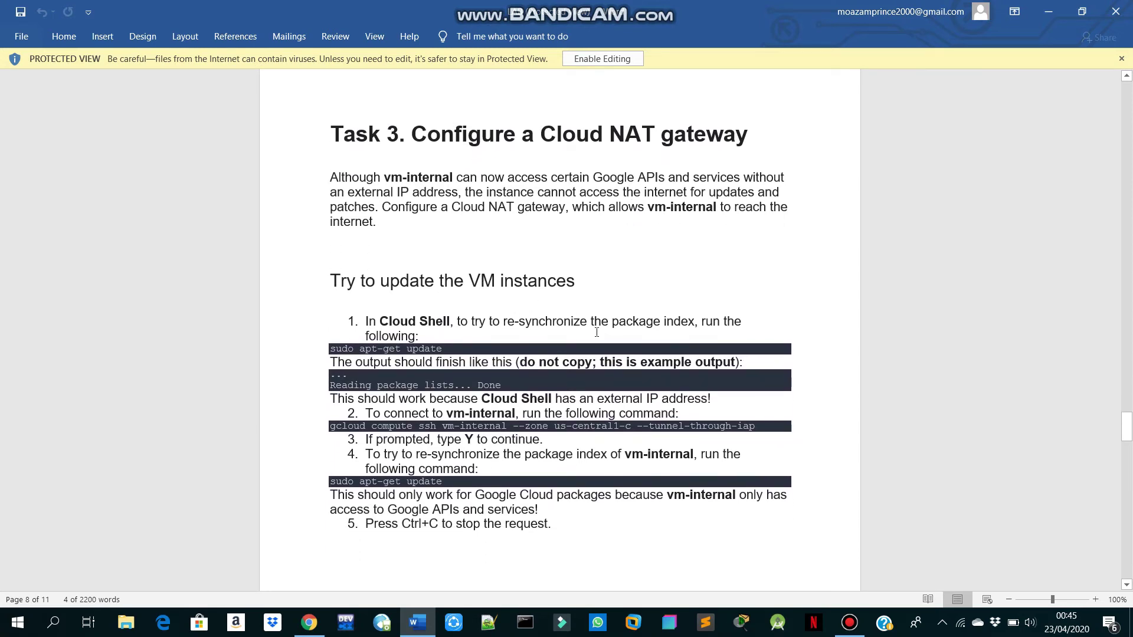
pyautogui.scroll(-1, 547, 329)
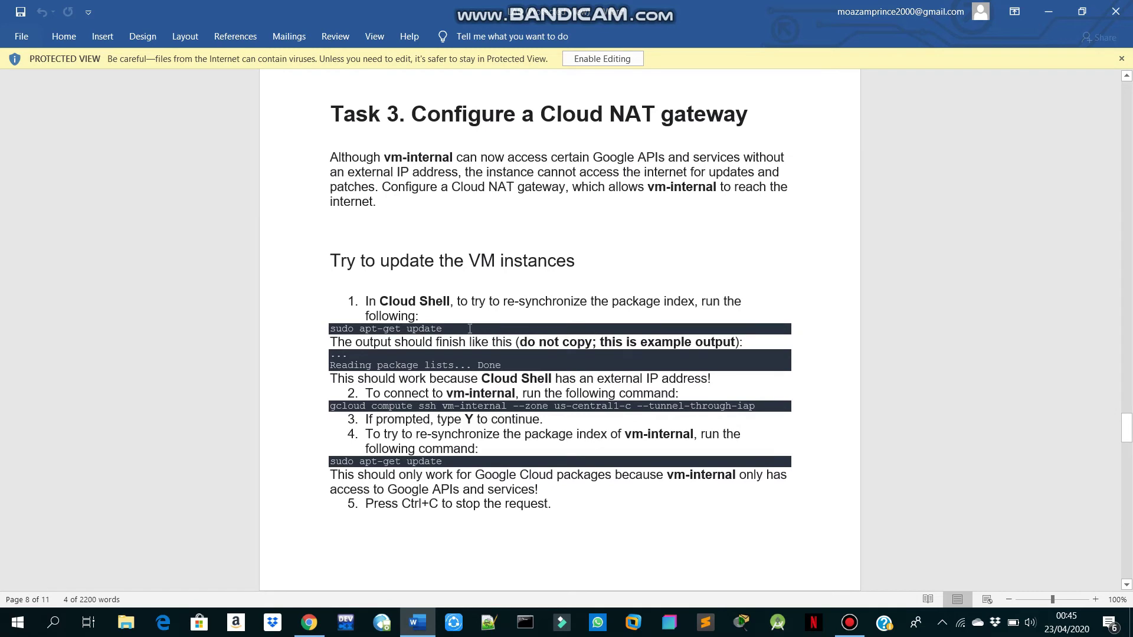
pyautogui.moveTo(462, 327); pyautogui.dragTo(348, 327)
pyautogui.hotkey('ctrl', 'c')
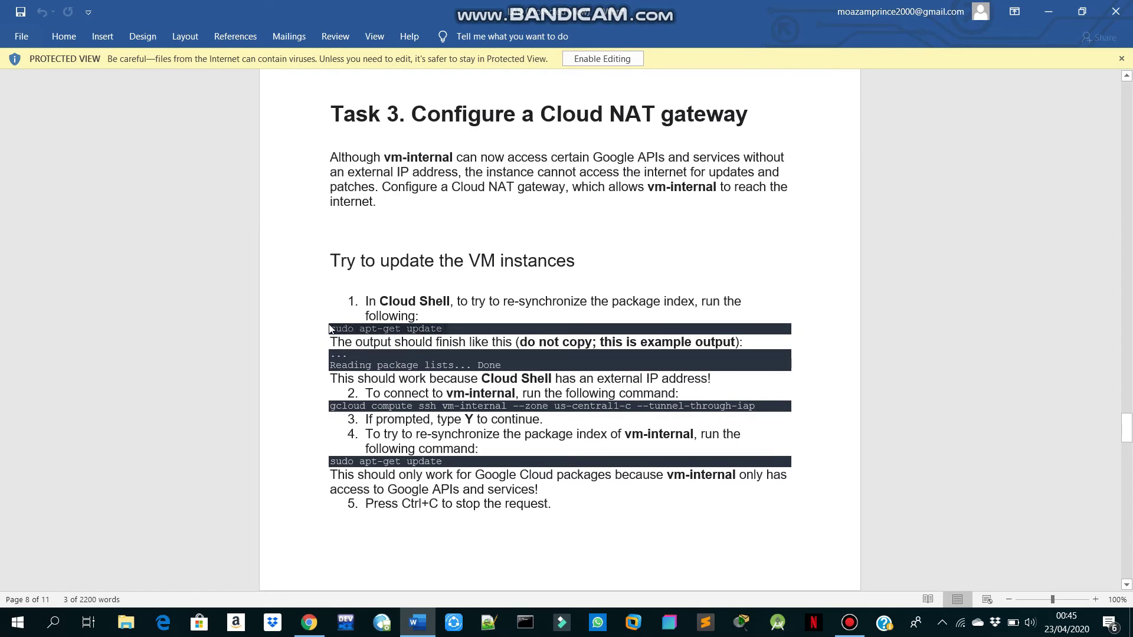
# Step: Run sudo apt-get update in Chrome's Cloud Shell and compare its output with the example output in Word
pyautogui.hotkey('alt', 'Tab')
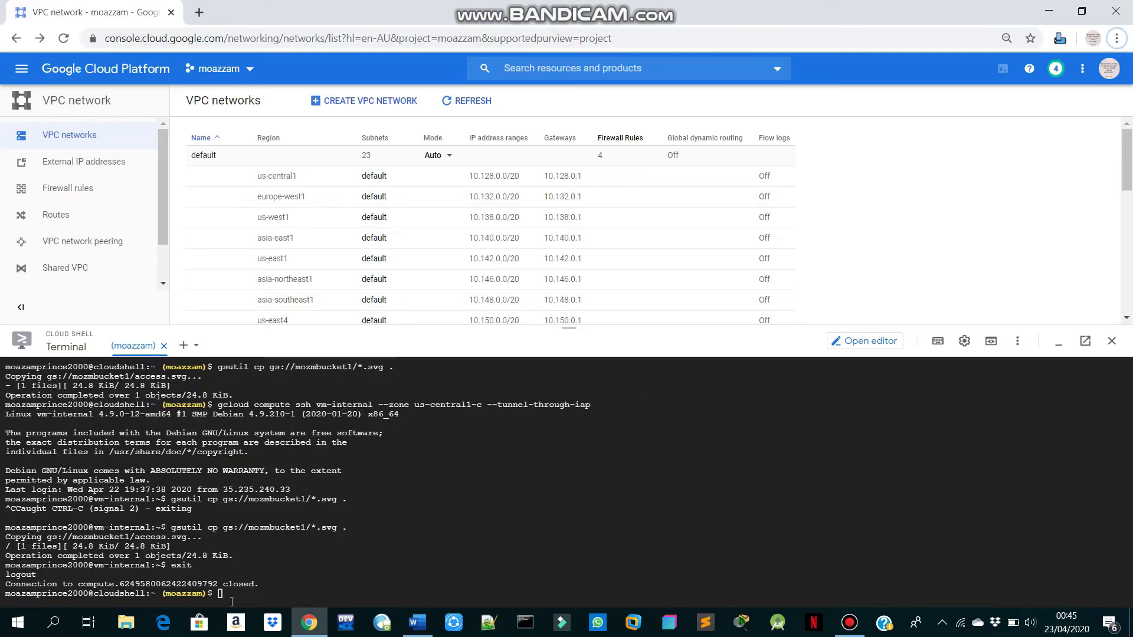
pyautogui.hotkey('ctrl', 'v')
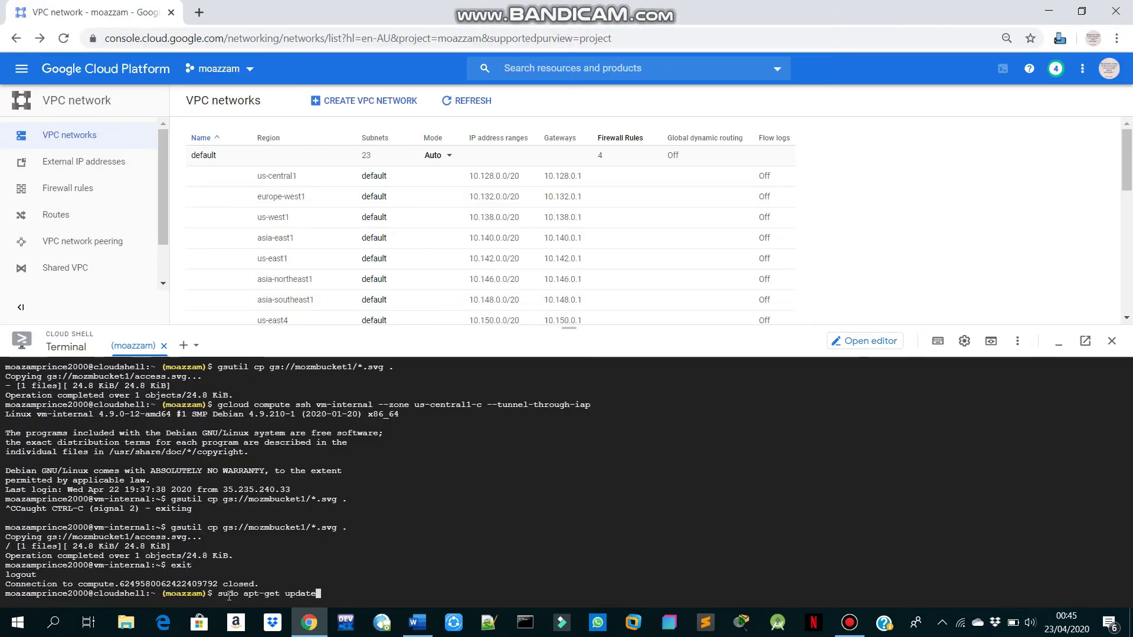
pyautogui.press('Return')
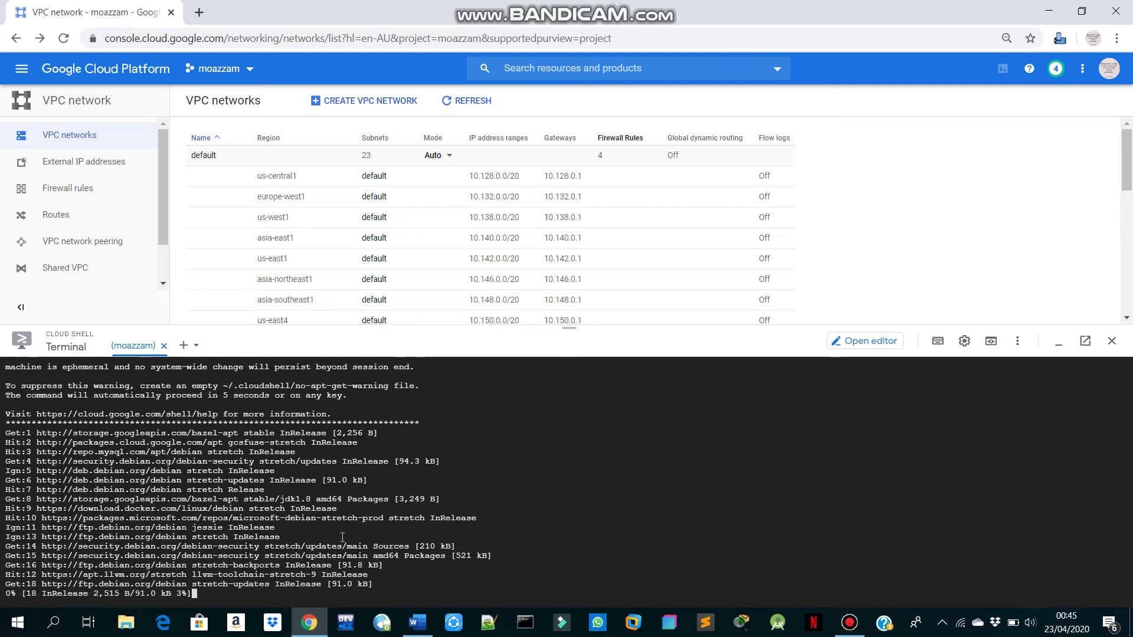
pyautogui.hotkey('alt', 'Tab')
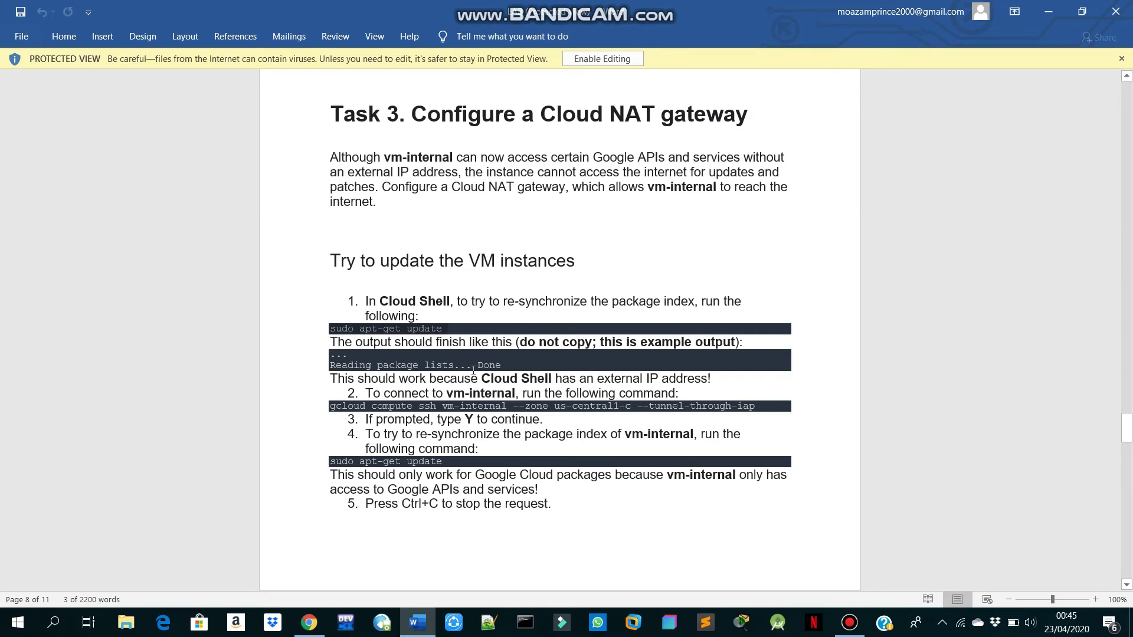
pyautogui.click(308, 623)
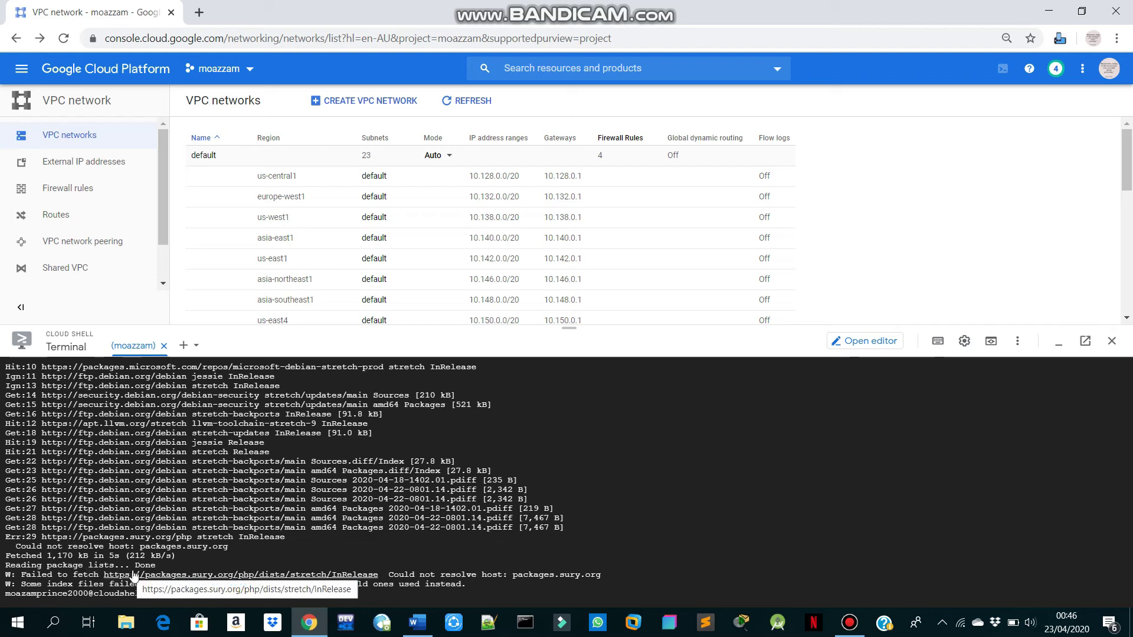
# Step: Copy the gcloud compute ssh command from Word and run it in Chrome's Cloud Shell to connect to vm-internal in zone us-central1-c
pyautogui.hotkey('alt', 'Tab')
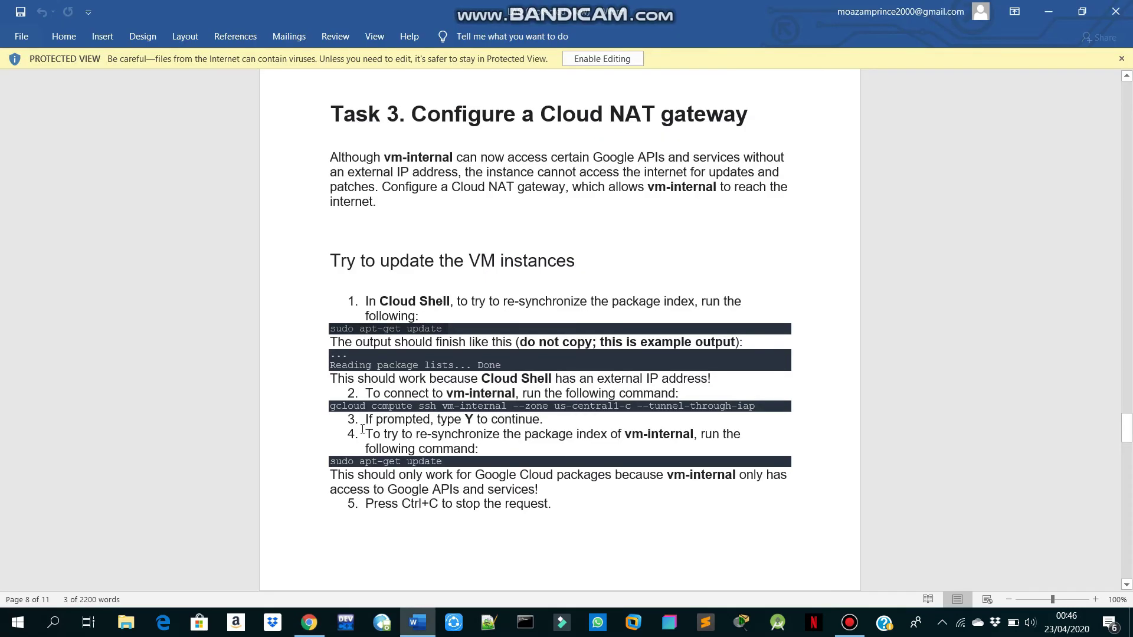
pyautogui.scroll(-1, 434, 398)
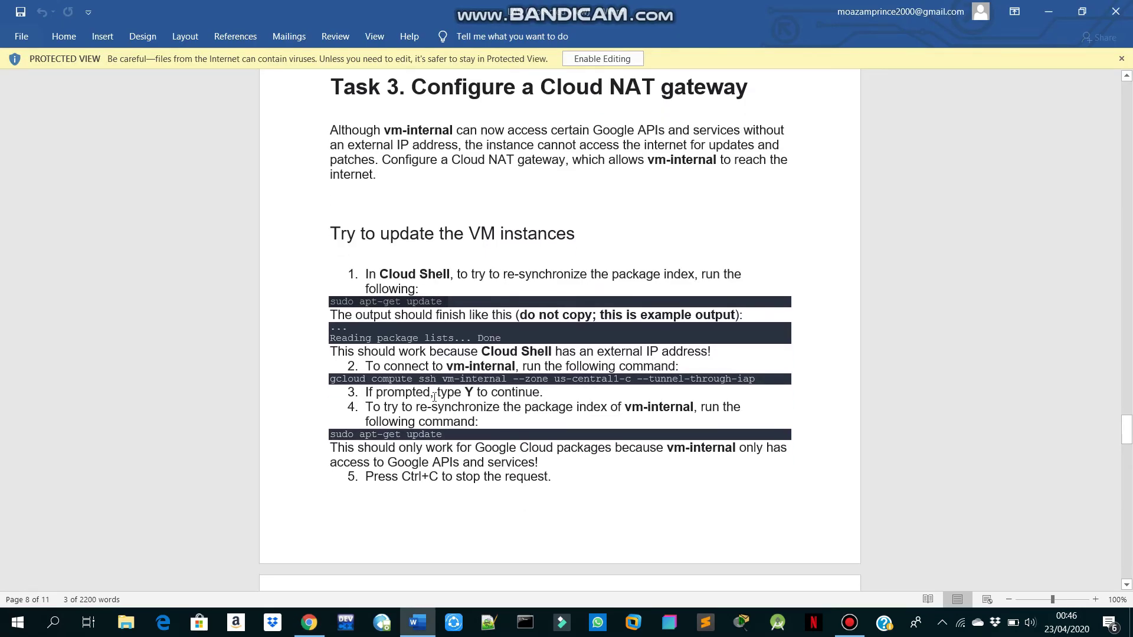
pyautogui.moveTo(758, 378); pyautogui.dragTo(328, 381)
pyautogui.hotkey('ctrl', 'c')
pyautogui.hotkey('alt', 'Tab')
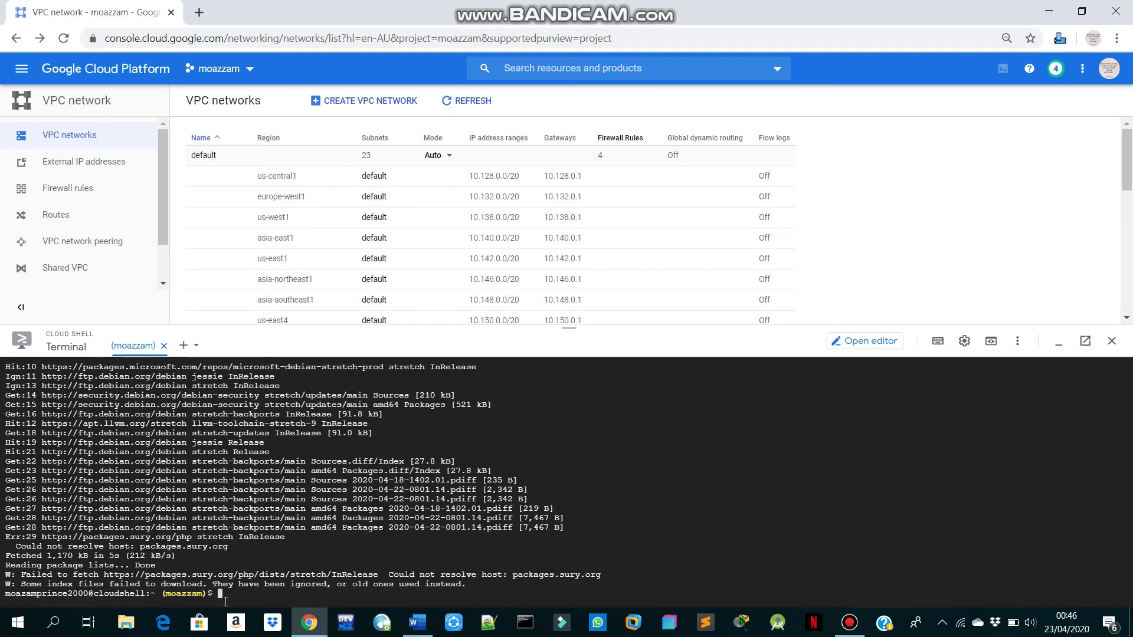
pyautogui.hotkey('ctrl', 'v')
pyautogui.press('Return')
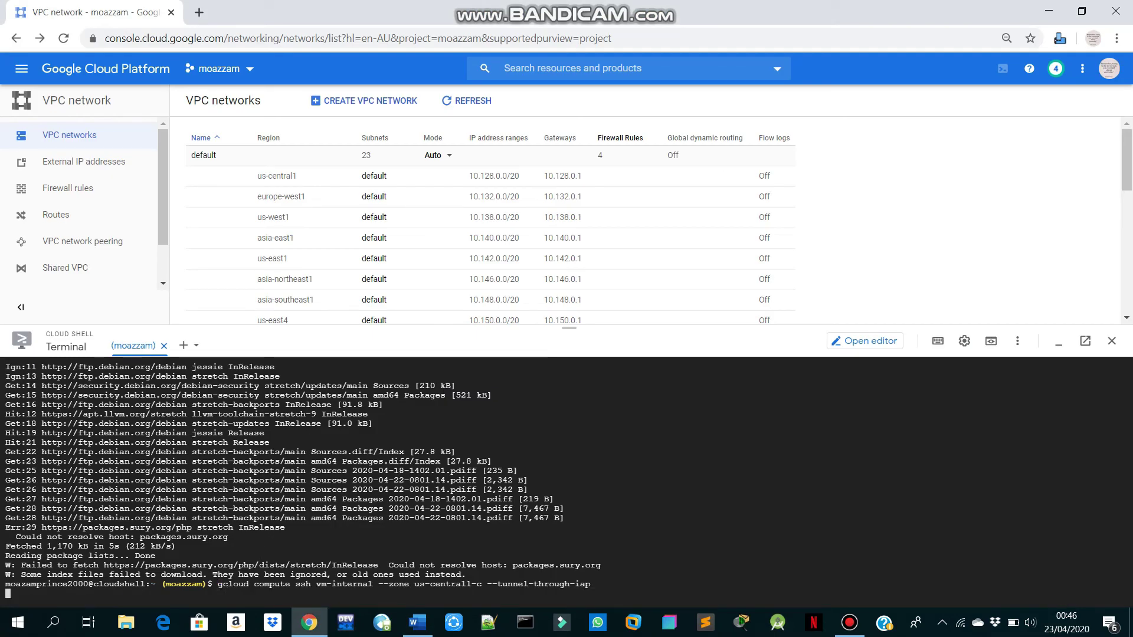
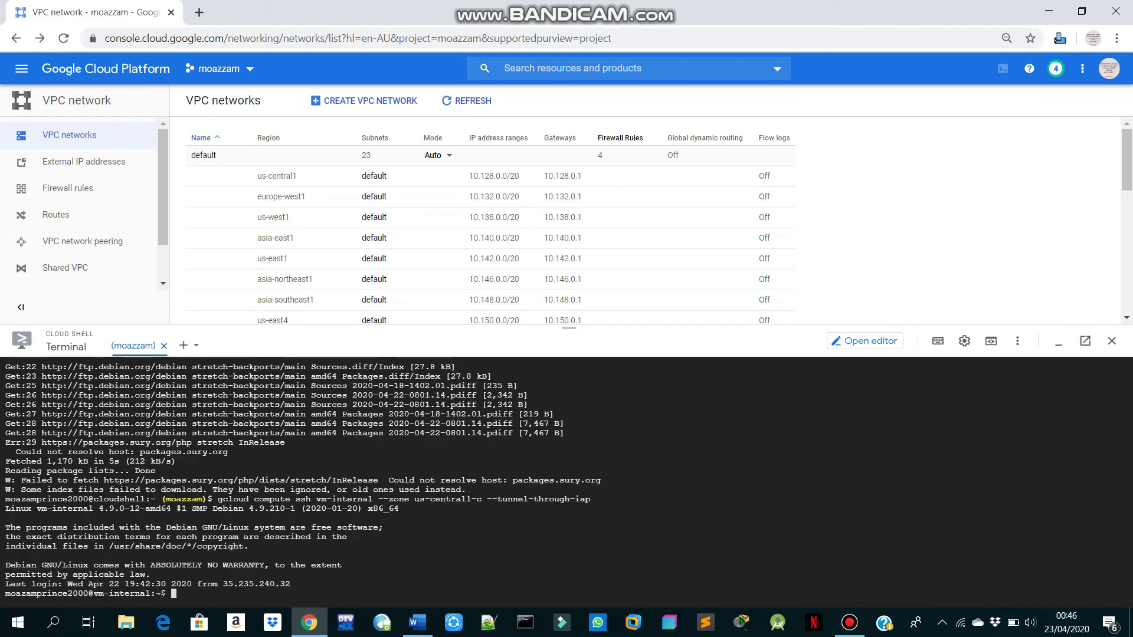
# Step: Copy the sudo apt-get update command from step 4 in Word and run it on vm-internal in Chrome's Cloud Shell
pyautogui.hotkey('alt', 'Tab')
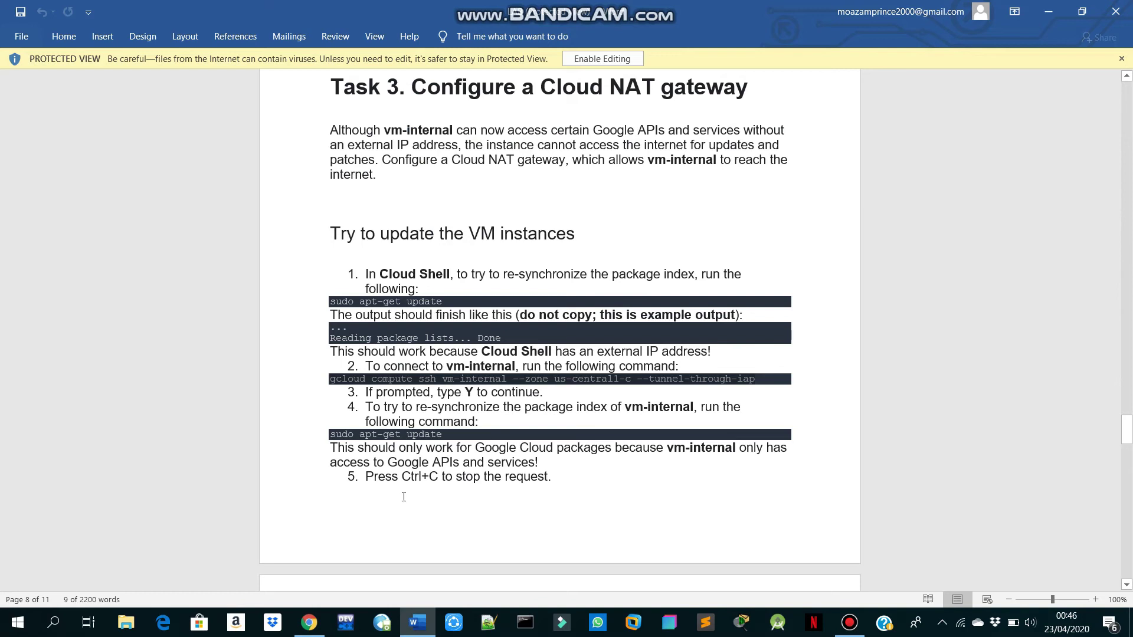
pyautogui.scroll(-1, 552, 401)
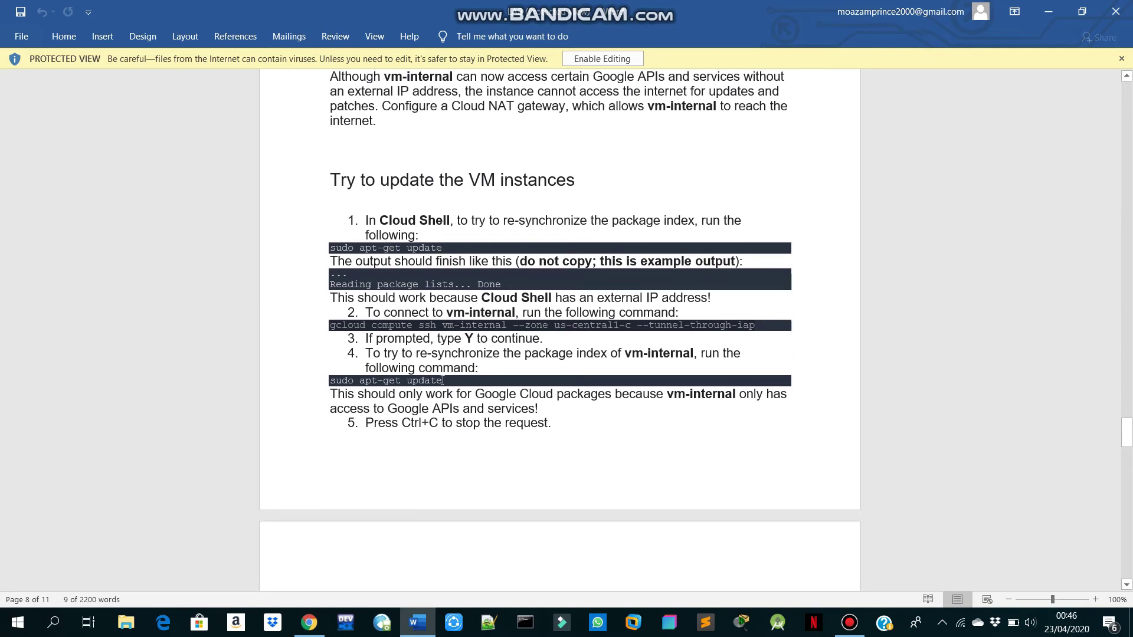
pyautogui.moveTo(442, 380); pyautogui.dragTo(314, 388)
pyautogui.hotkey('ctrl', 'c')
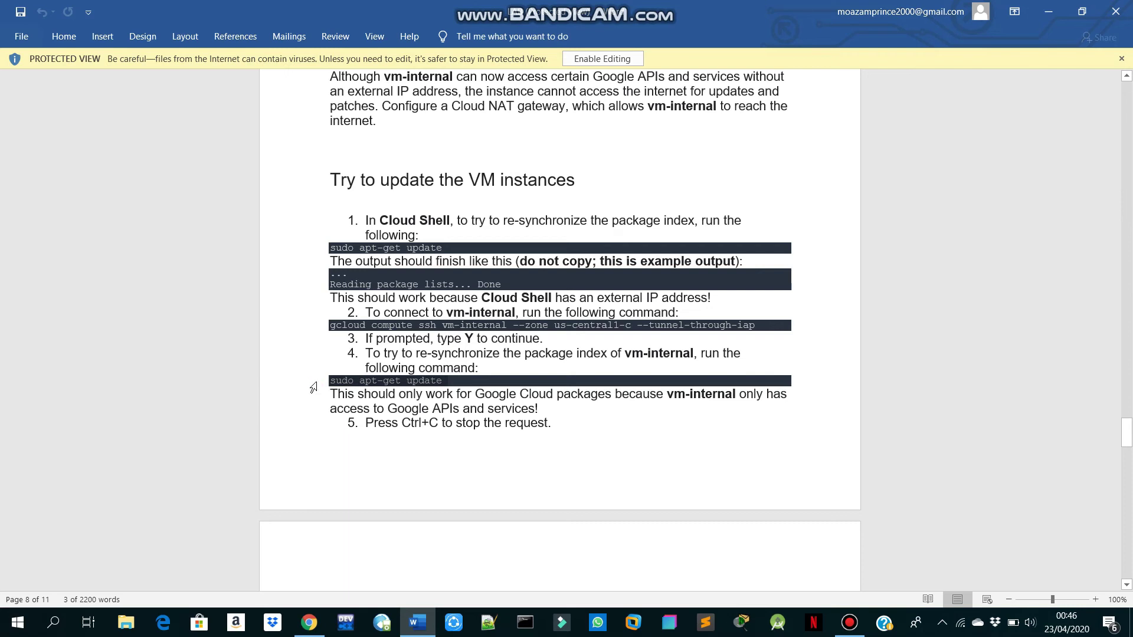
pyautogui.hotkey('alt', 'Tab')
pyautogui.hotkey('ctrl', 'v')
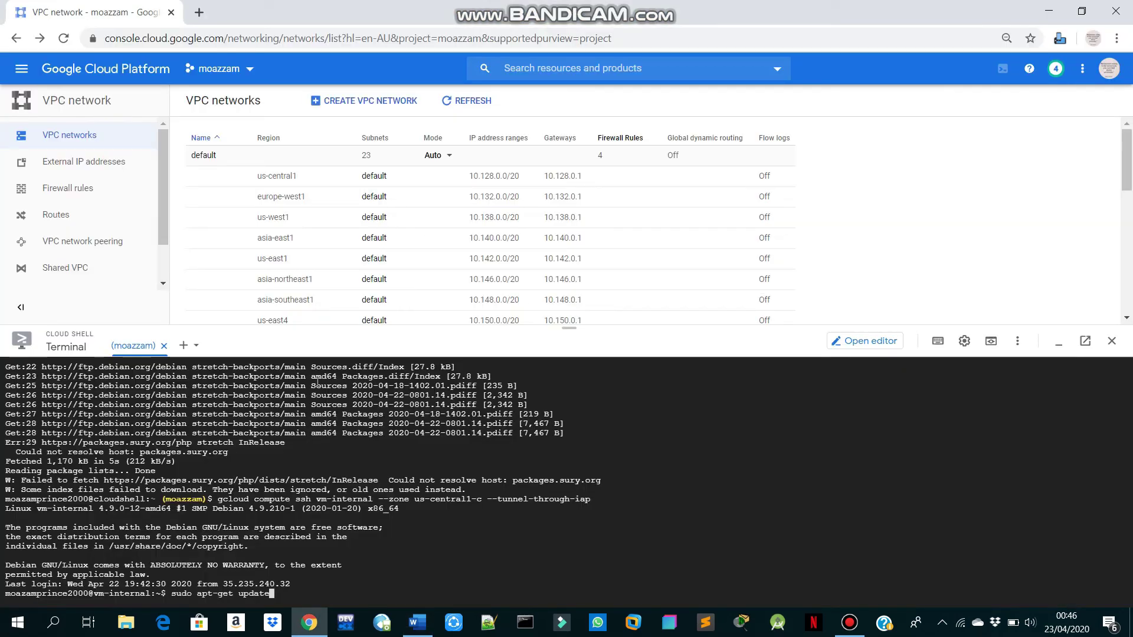
# Step: Compare vm-internal's update output in Chrome with the notes in Word, and go on to the Configure a Cloud NAT gateway section
pyautogui.hotkey('alt', 'Tab')
pyautogui.scroll(-1, 403, 356)
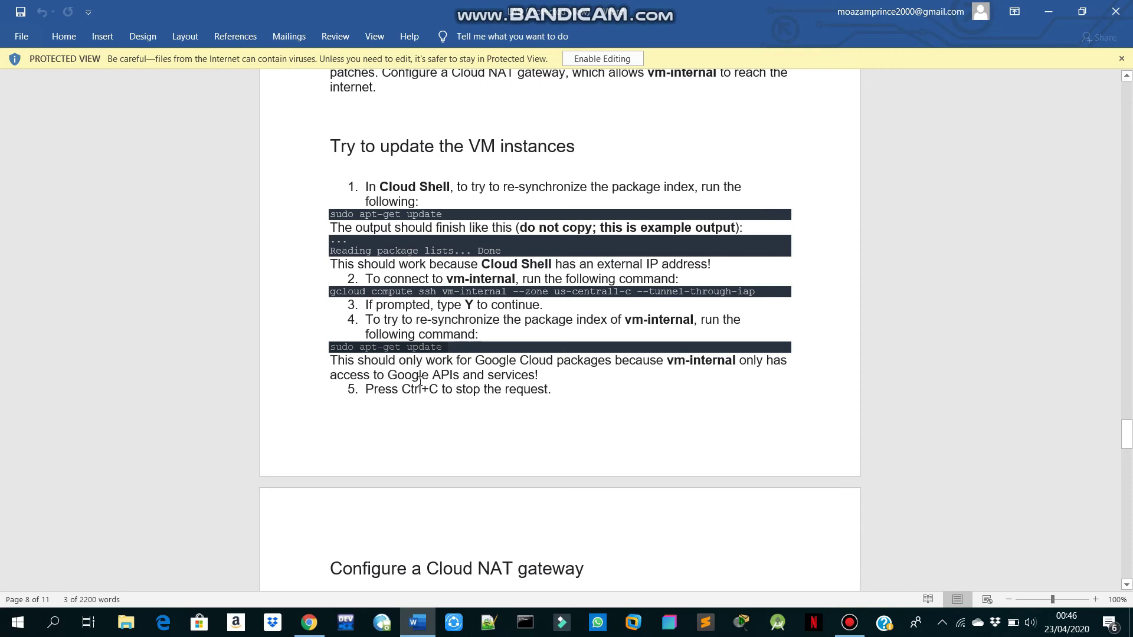
pyautogui.hotkey('alt', 'Tab')
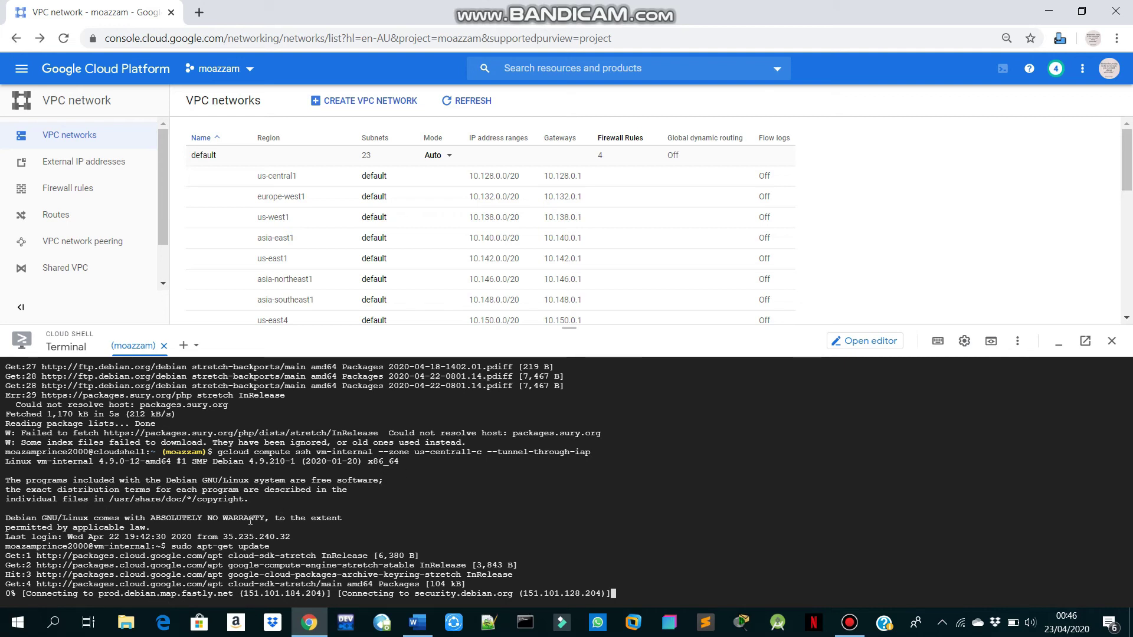
pyautogui.hotkey('alt', 'Tab')
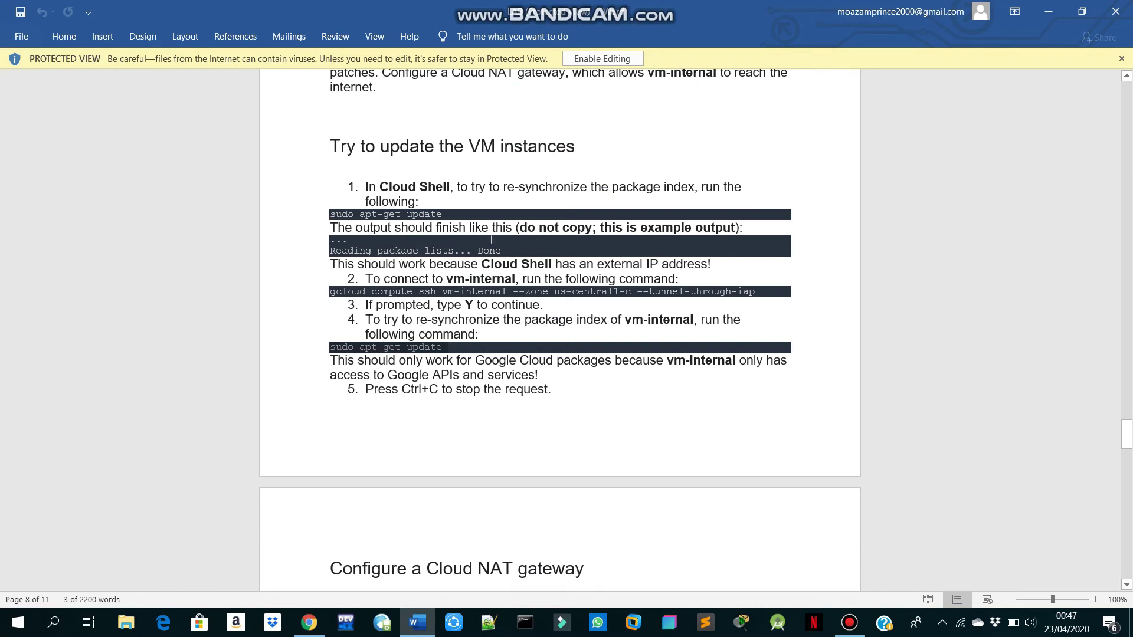
pyautogui.hotkey('alt', 'Tab')
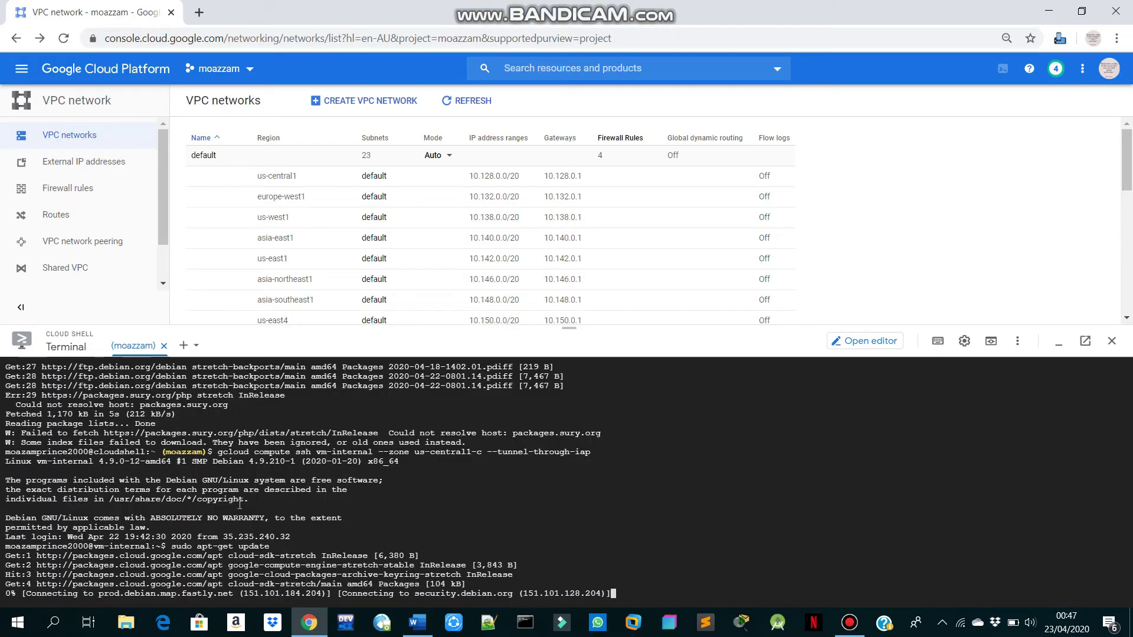
pyautogui.hotkey('alt', 'Tab')
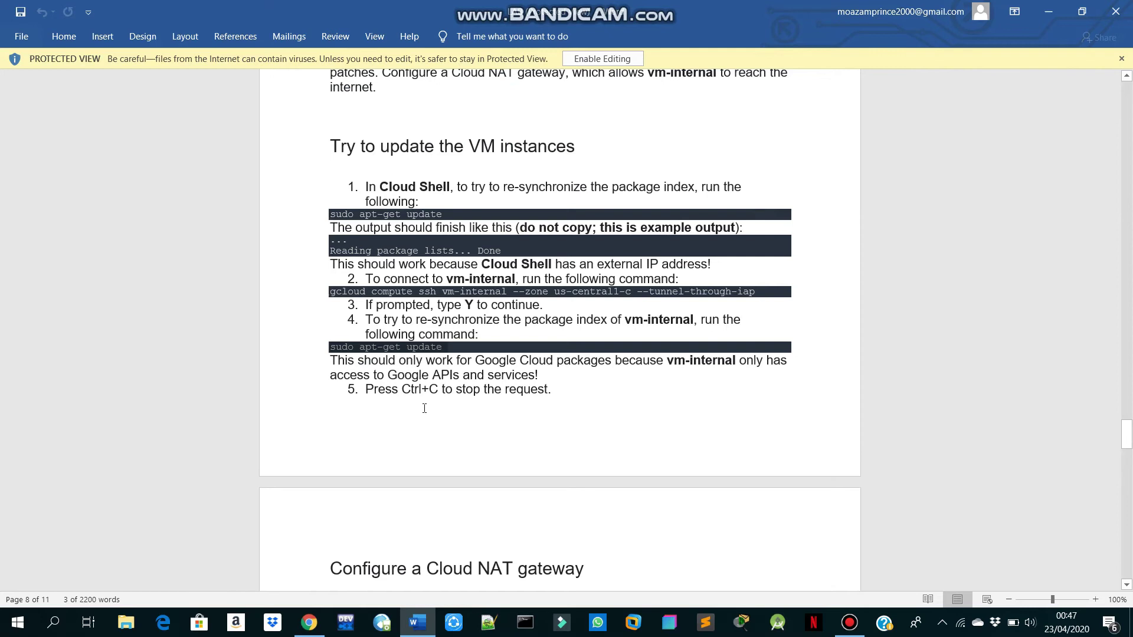
pyautogui.hotkey('alt', 'Tab')
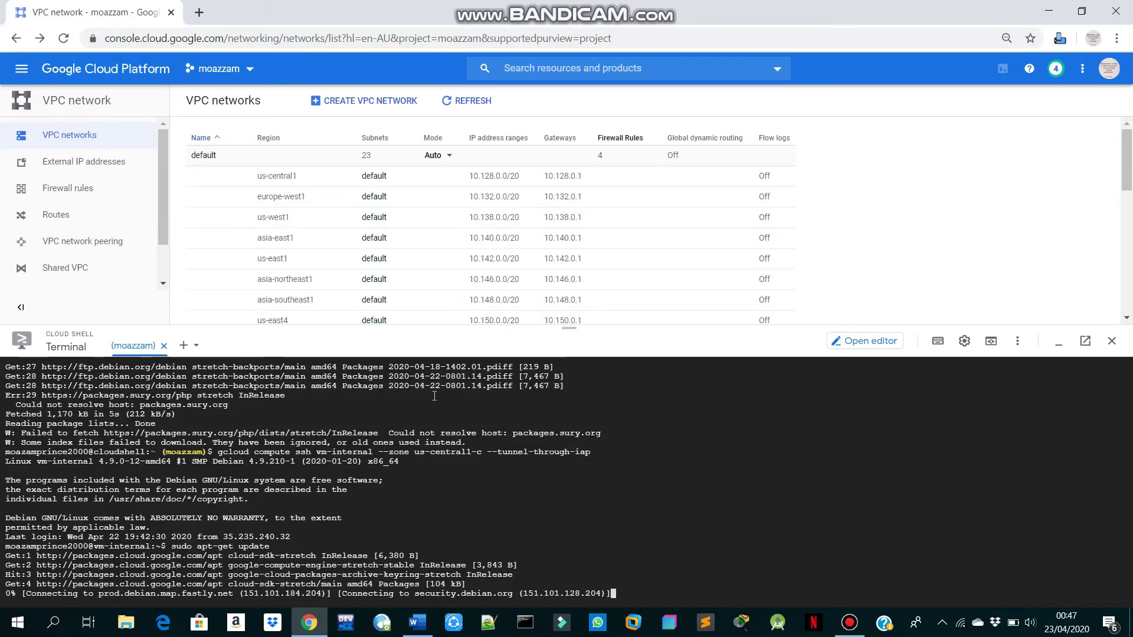
pyautogui.hotkey('alt', 'Tab')
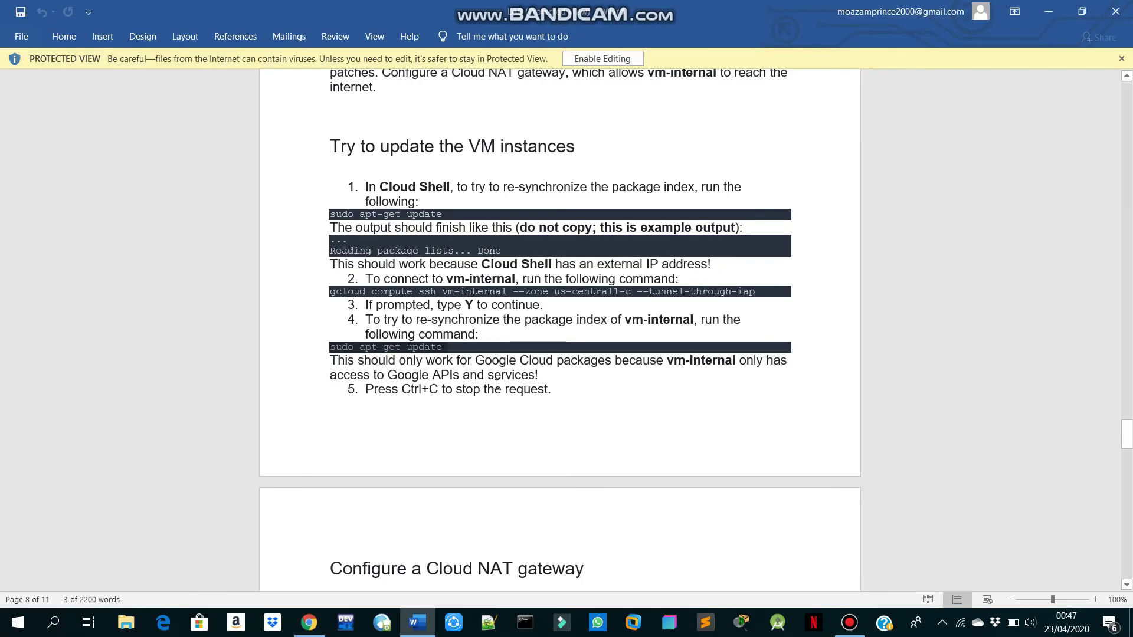
pyautogui.scroll(-8, 497, 385)
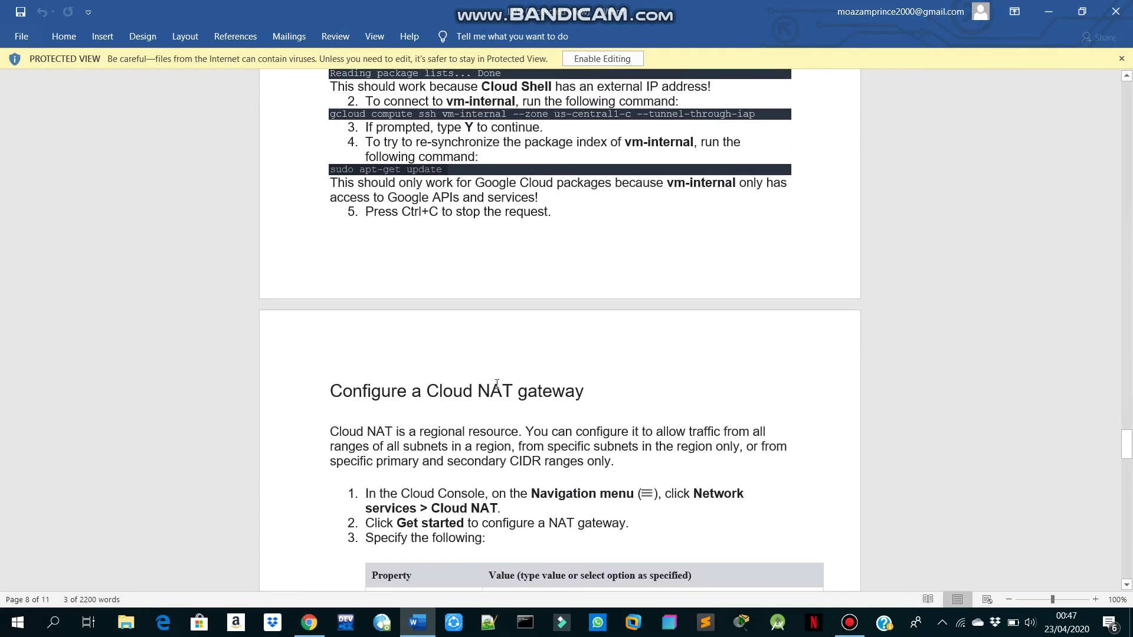
# Step: Read the Cloud NAT gateway instructions in Word, and open the Cloud NAT page under Network services in Chrome with the Cloud Shell pane shrunk
pyautogui.scroll(-2, 496, 384)
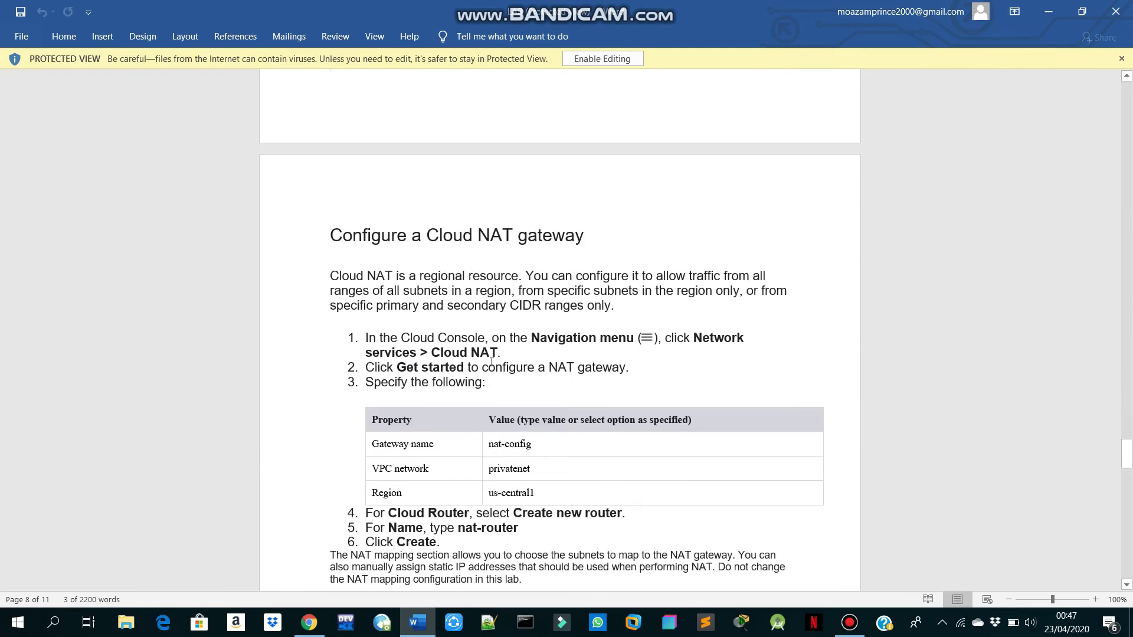
pyautogui.scroll(-1, 562, 321)
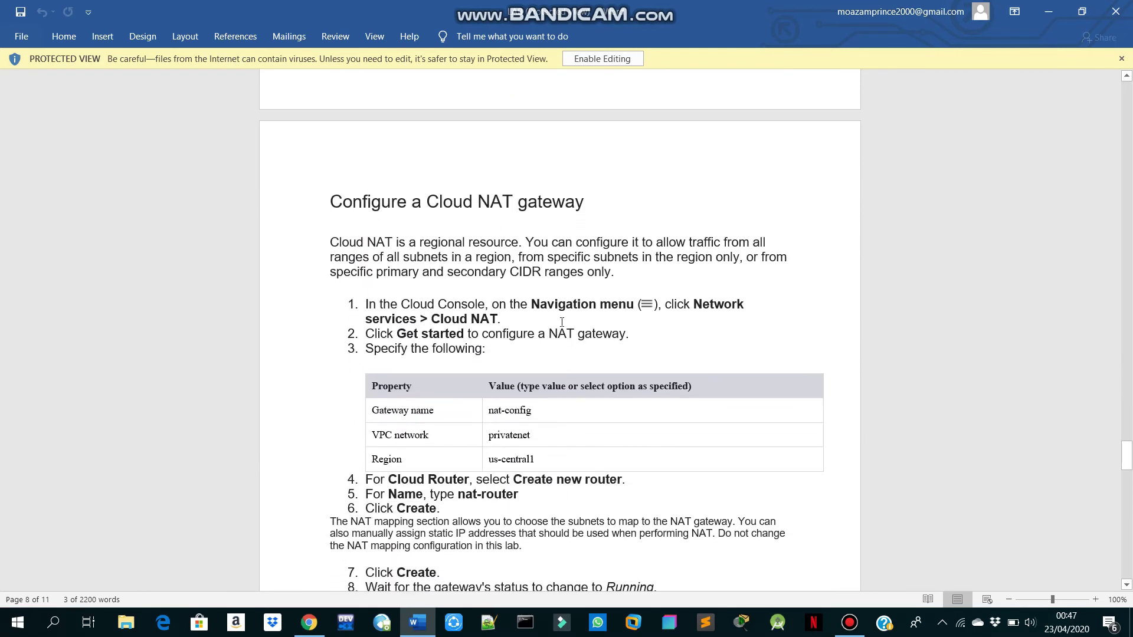
pyautogui.scroll(-1, 590, 310)
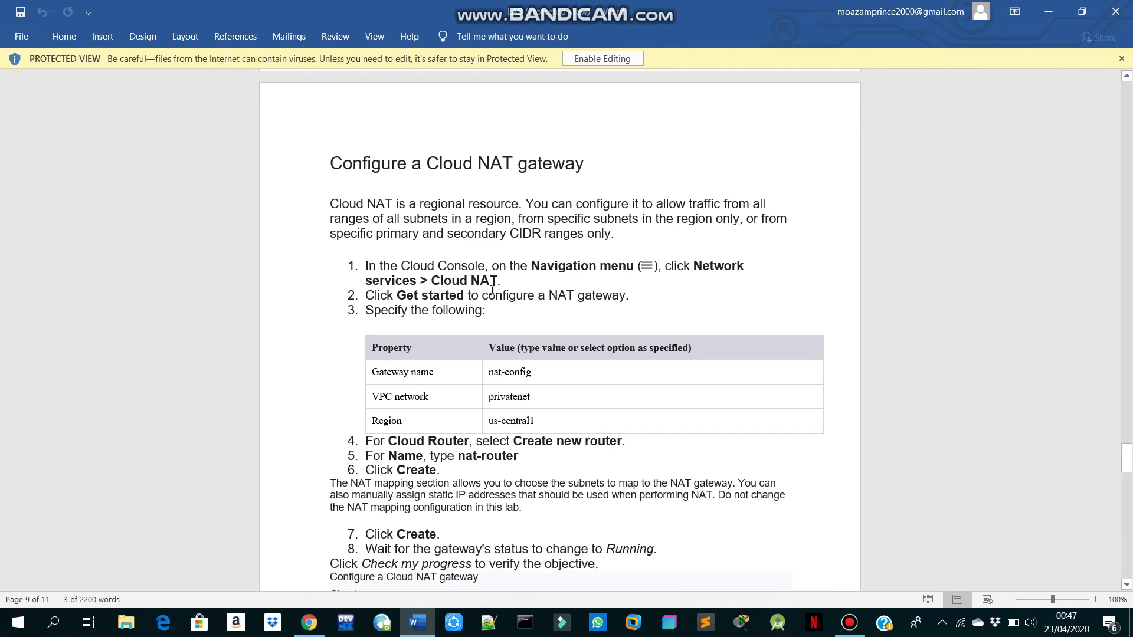
pyautogui.hotkey('alt', 'Tab')
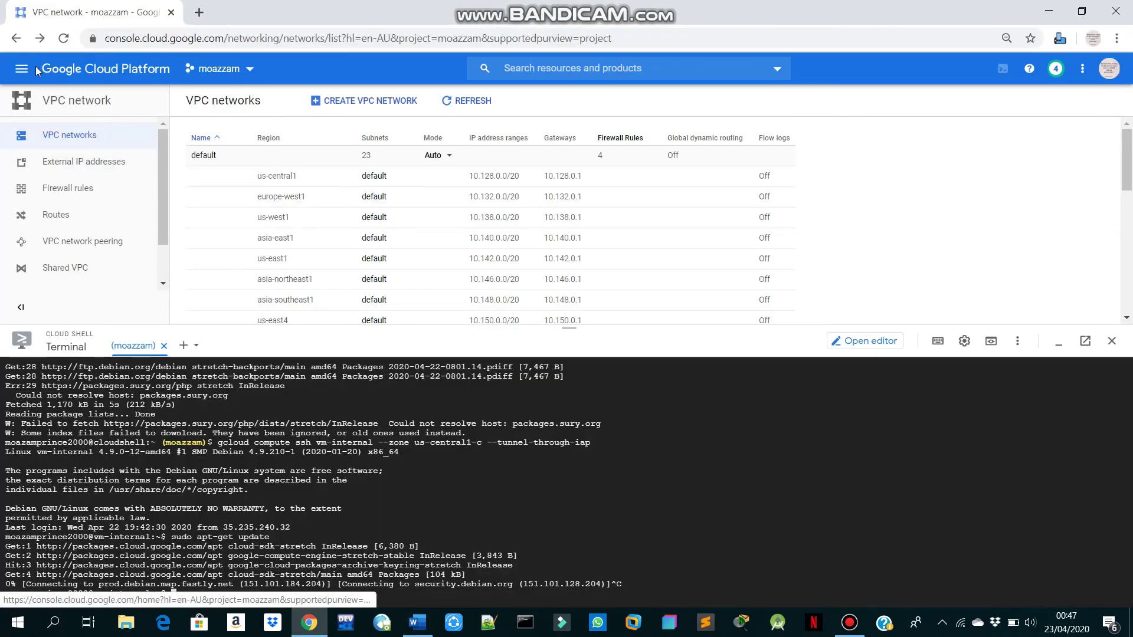
pyautogui.moveTo(570, 328); pyautogui.dragTo(570, 538)
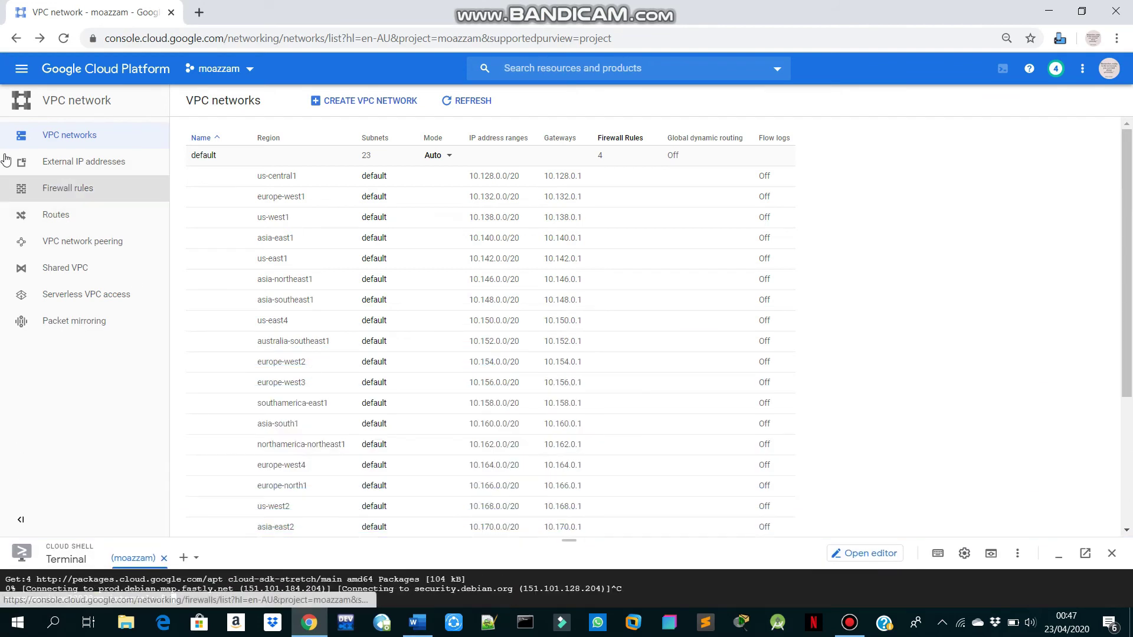
pyautogui.click(21, 68)
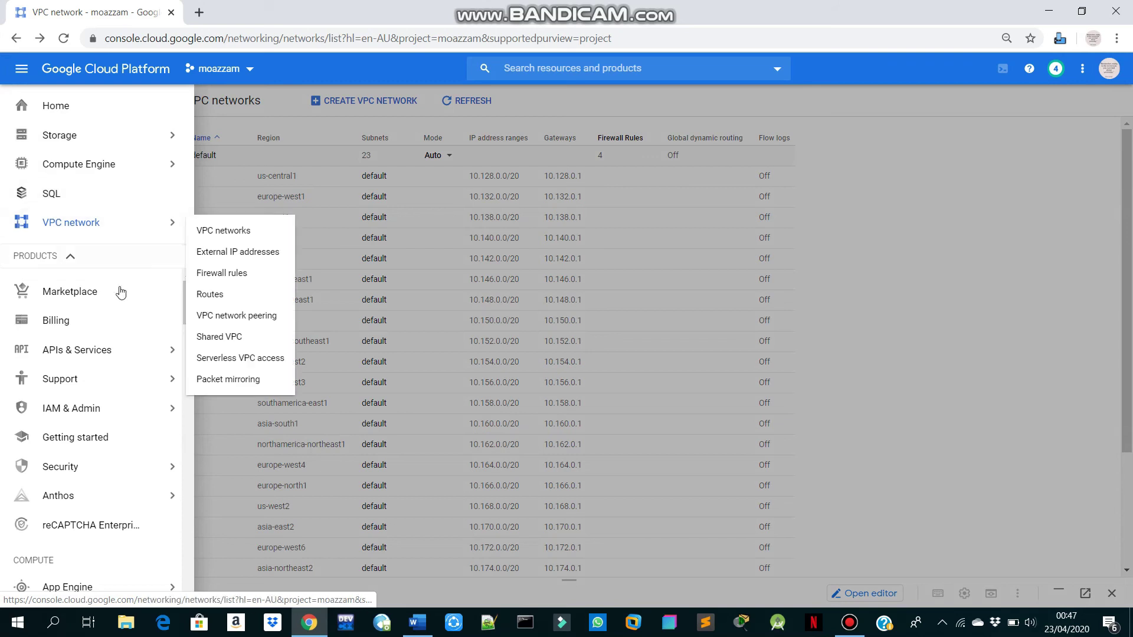
pyautogui.scroll(-3, 118, 293)
pyautogui.moveTo(119, 293)
pyautogui.scroll(-10, 120, 293)
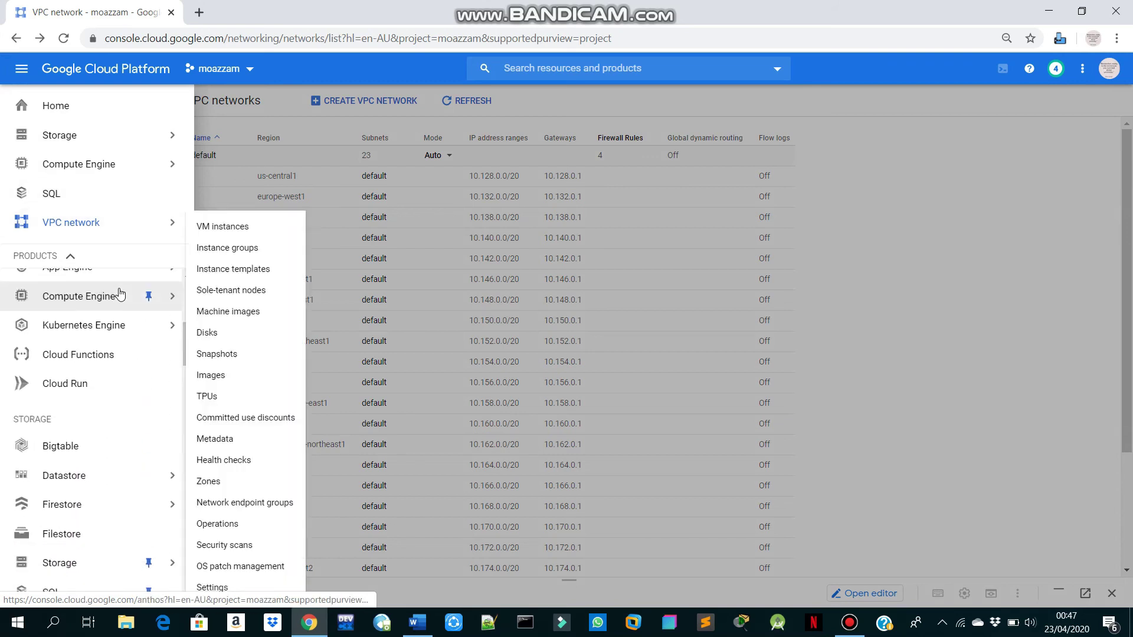
pyautogui.scroll(-1, 120, 293)
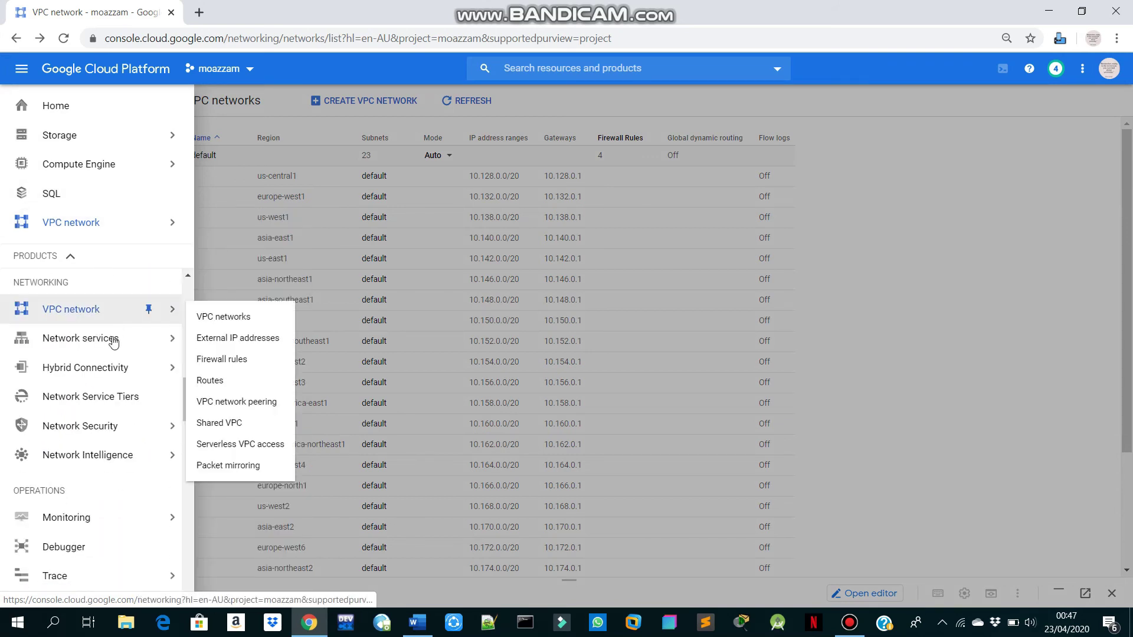
pyautogui.moveTo(143, 342)
pyautogui.click(229, 409)
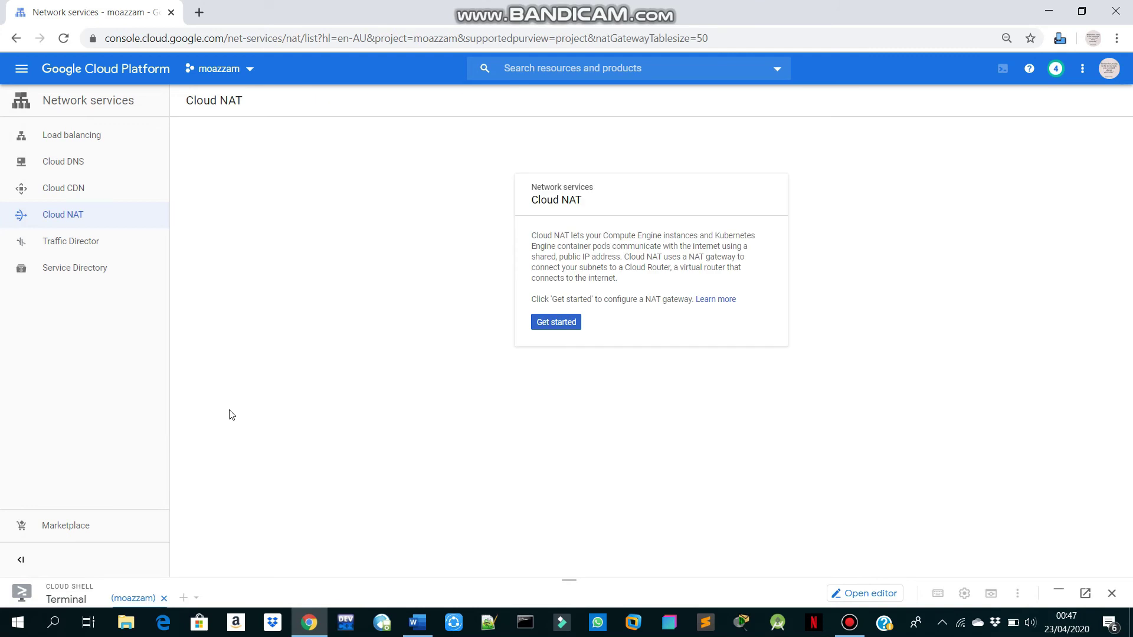
# Step: Start configuring a NAT gateway in Chrome and name it nat-config, copying the gateway name from the table in Word
pyautogui.hotkey('alt', 'Tab')
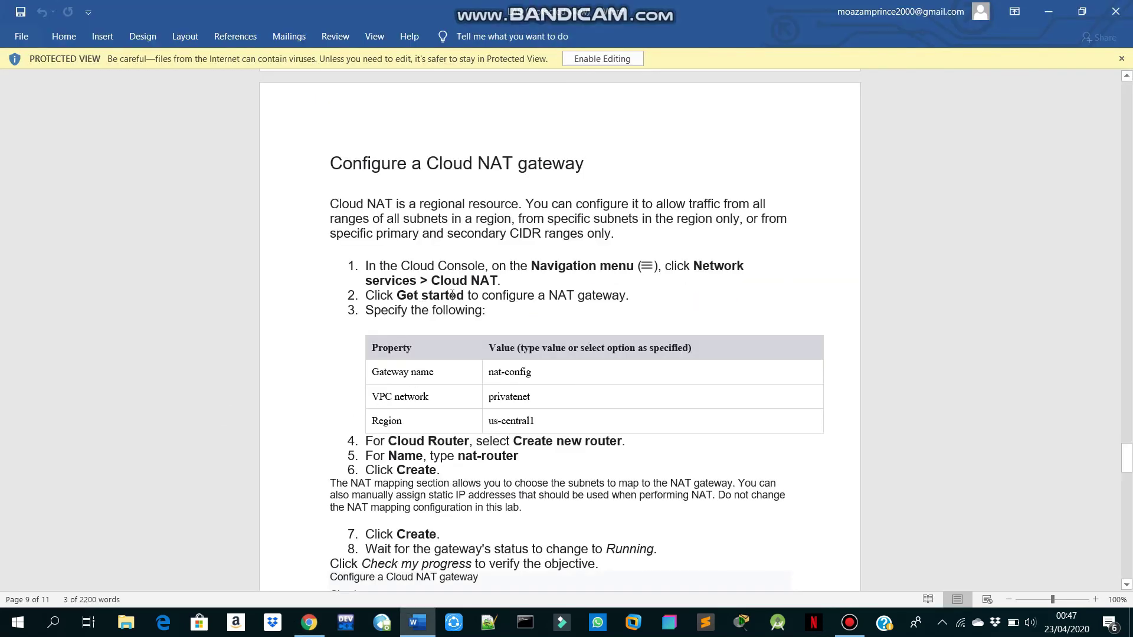
pyautogui.hotkey('alt', 'Tab')
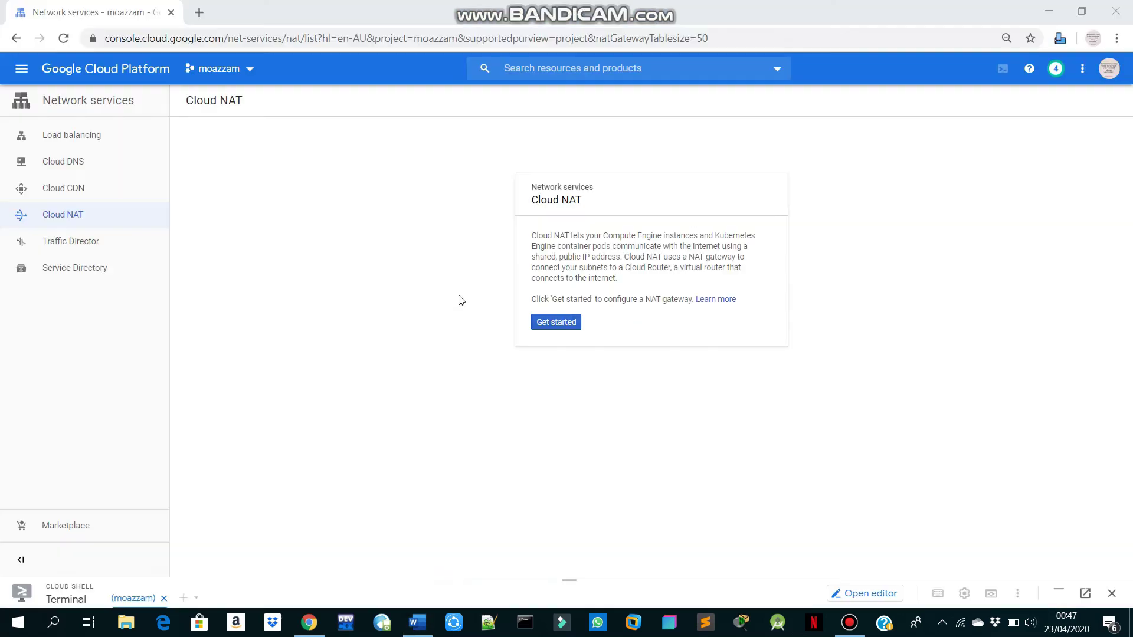
pyautogui.click(554, 322)
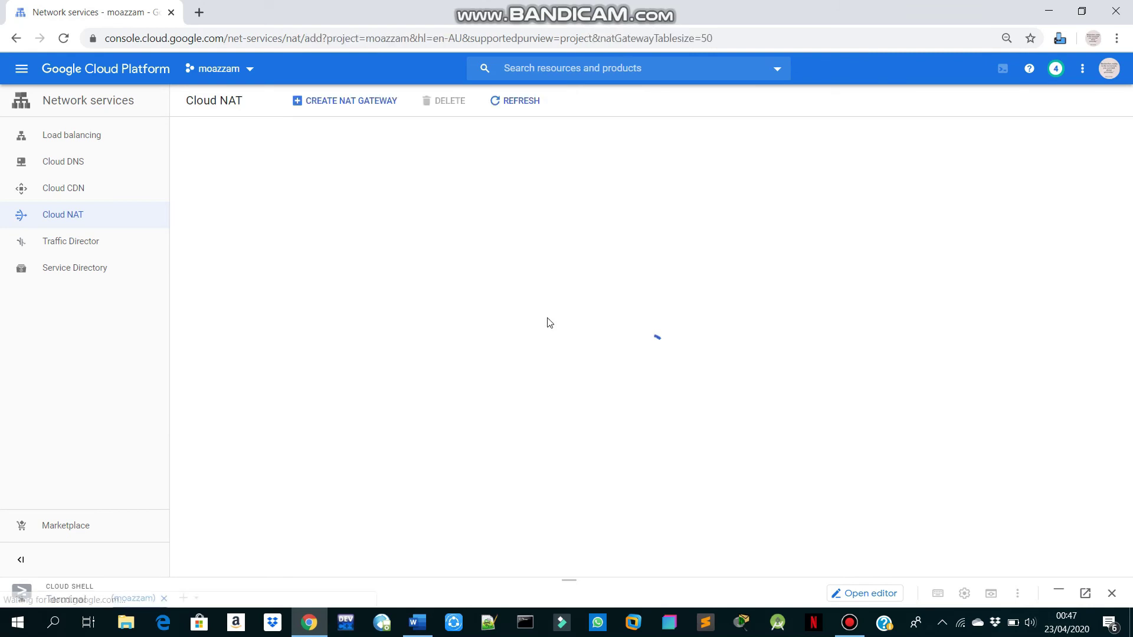
pyautogui.hotkey('alt', 'Tab')
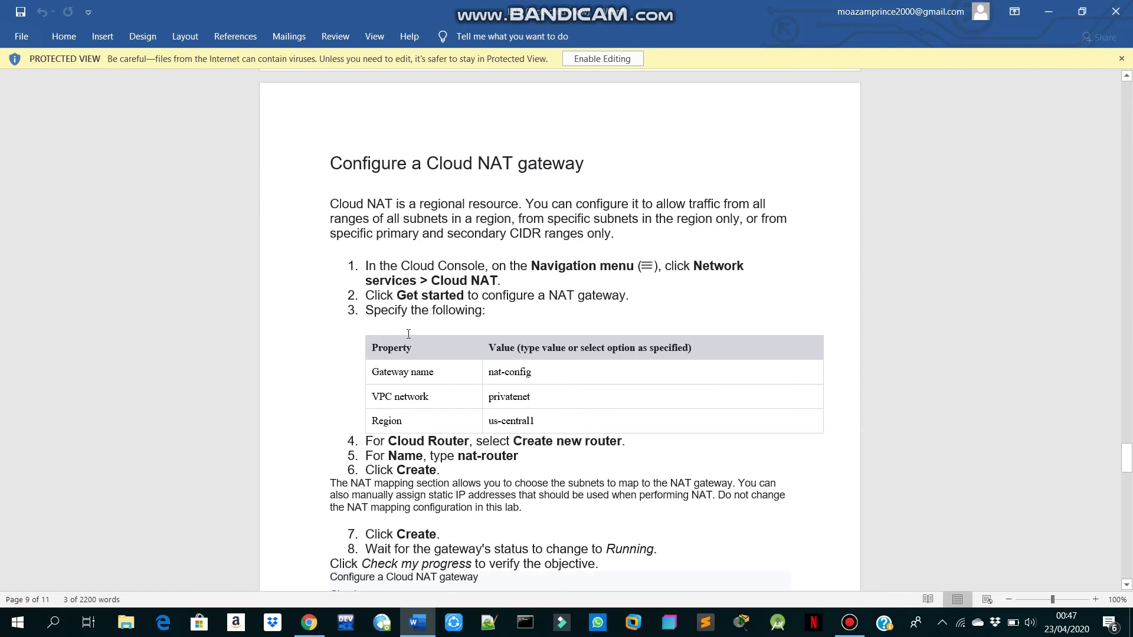
pyautogui.scroll(-1, 453, 321)
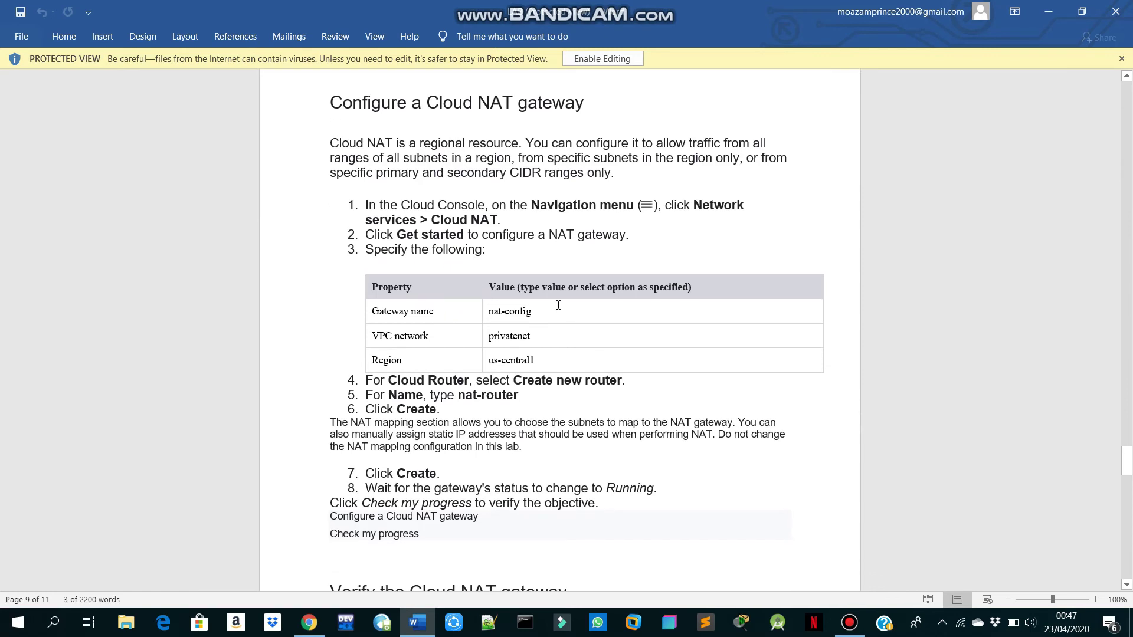
pyautogui.moveTo(534, 312); pyautogui.dragTo(480, 312)
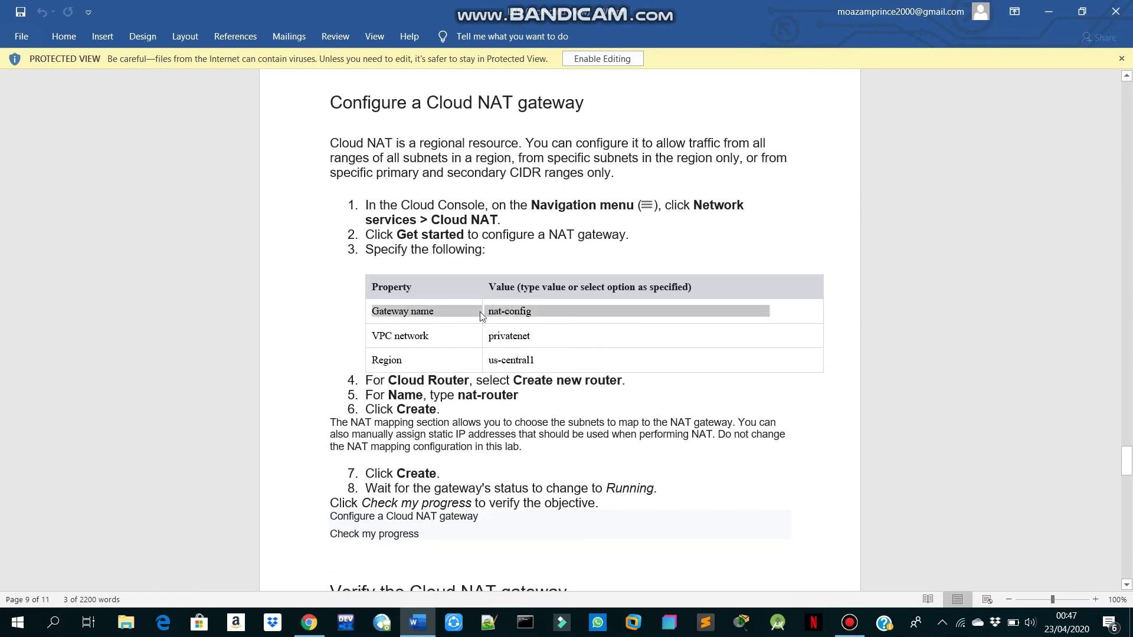
pyautogui.click(537, 310)
pyautogui.moveTo(522, 309); pyautogui.dragTo(491, 311)
pyautogui.hotkey('ctrl', 'c')
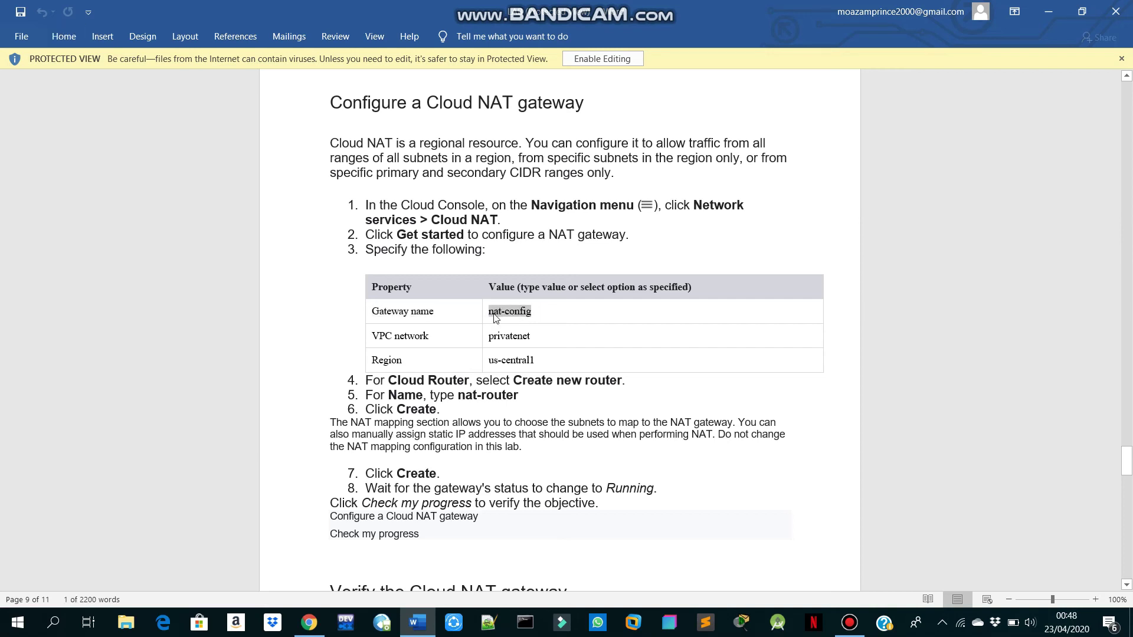
pyautogui.hotkey('alt', 'Tab')
pyautogui.hotkey('ctrl', 'v')
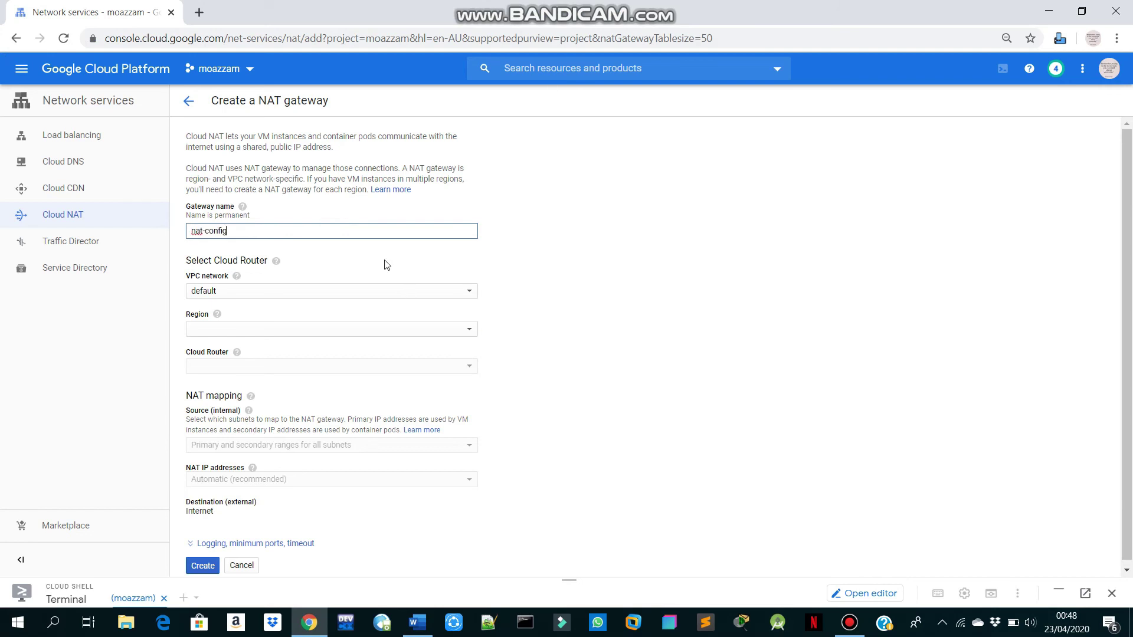
# Step: Set the gateway's VPC network to privatenet and its region to us-central1, checking the region against the table in Word
pyautogui.click(332, 289)
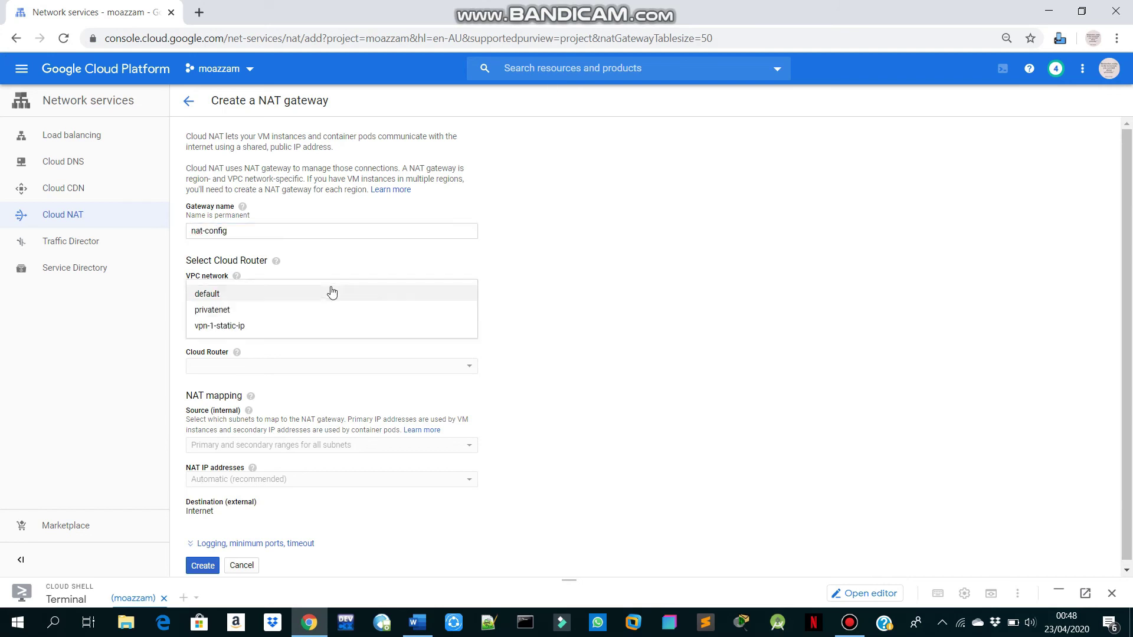
pyautogui.click(304, 314)
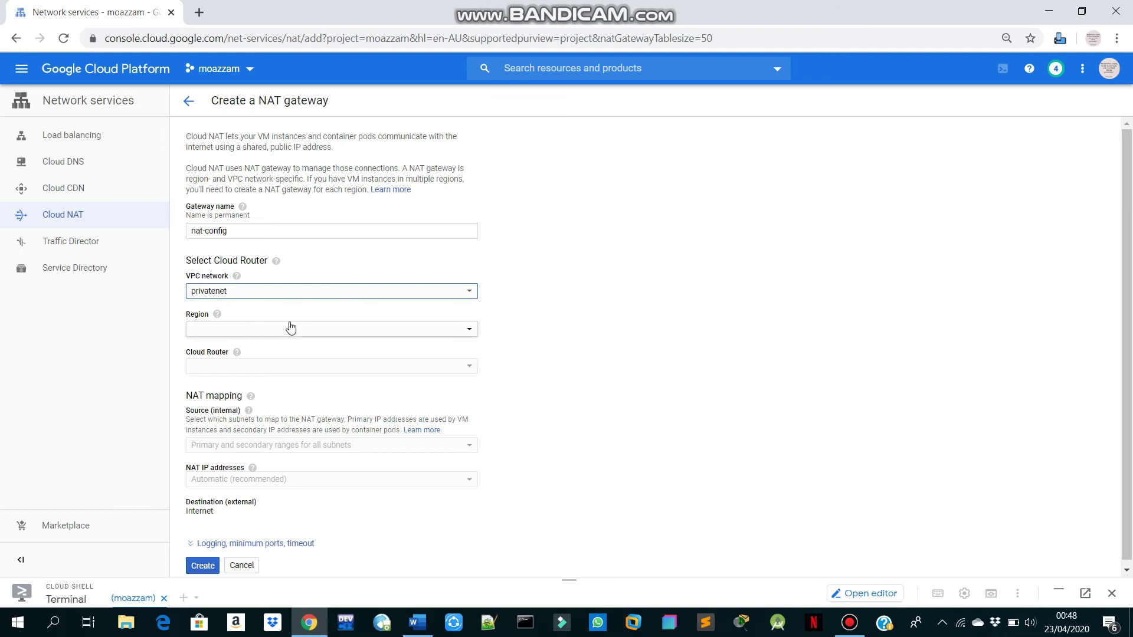
pyautogui.hotkey('alt', 'Tab')
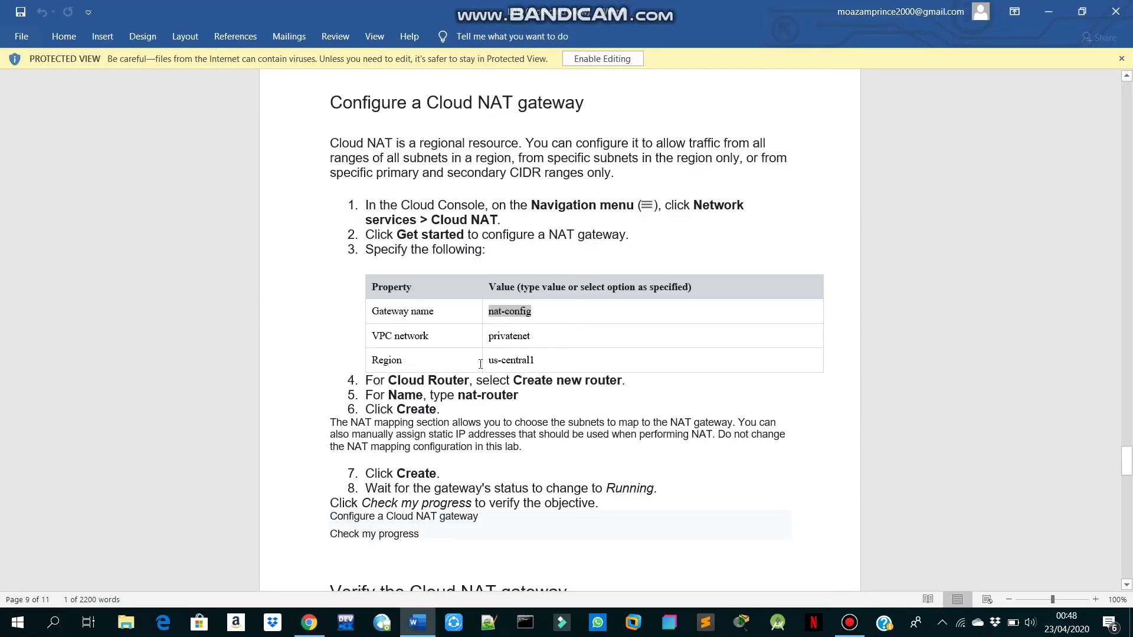
pyautogui.hotkey('alt', 'Tab')
pyautogui.click(362, 334)
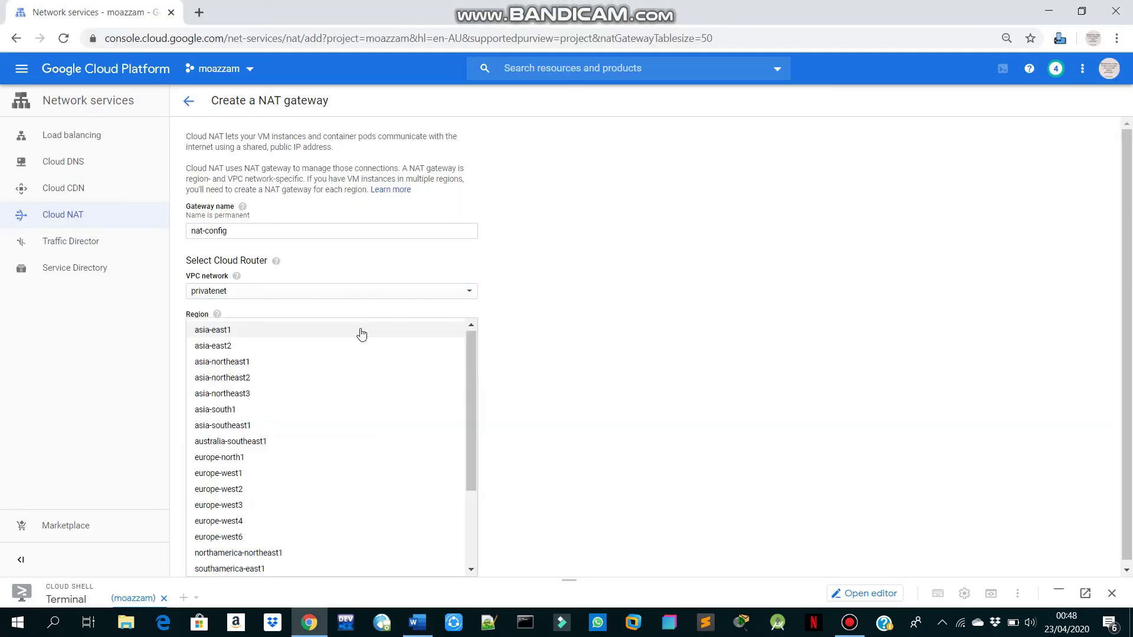
pyautogui.scroll(-5, 299, 458)
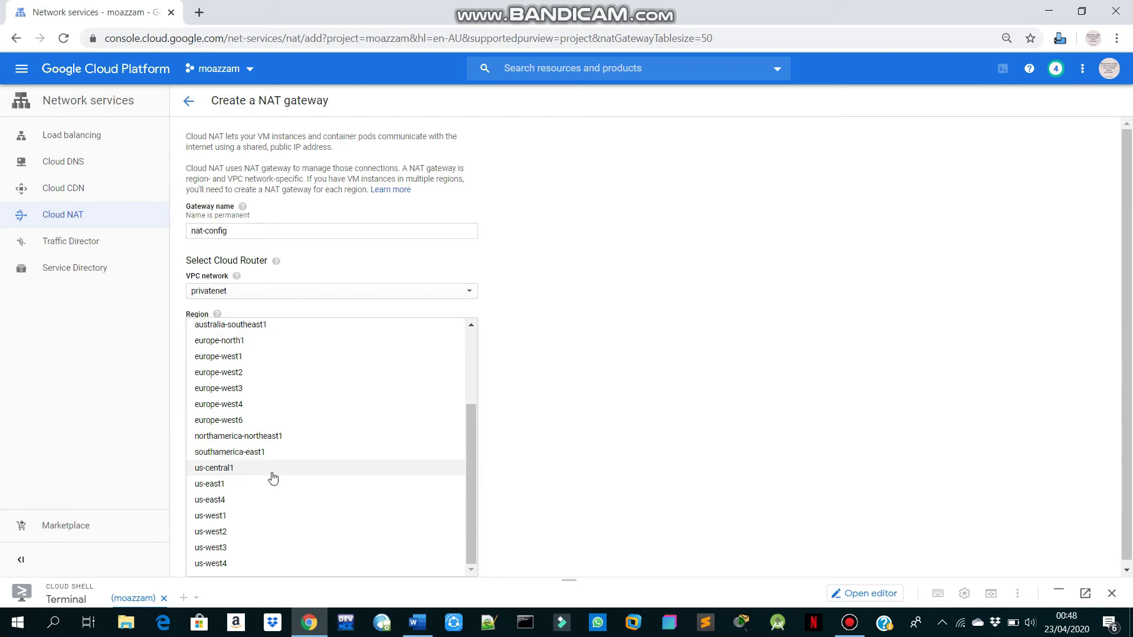
pyautogui.click(274, 476)
# Step: Create a new Cloud Router for the gateway in Chrome, named nat-router as copied from step 5 in Word
pyautogui.hotkey('alt', 'Tab')
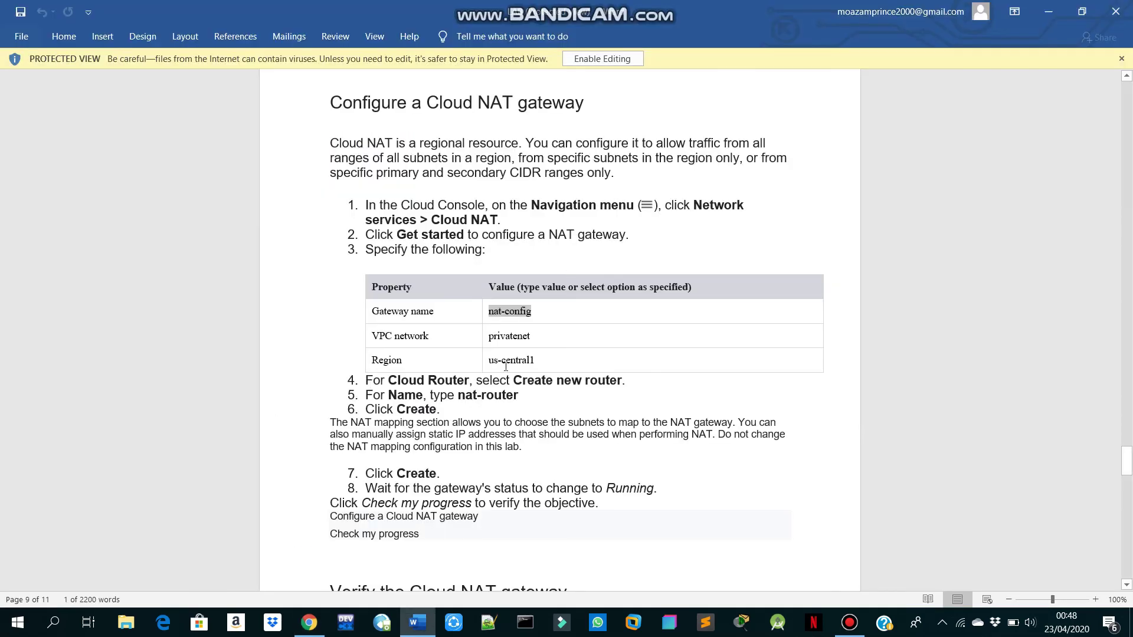
pyautogui.scroll(-1, 506, 367)
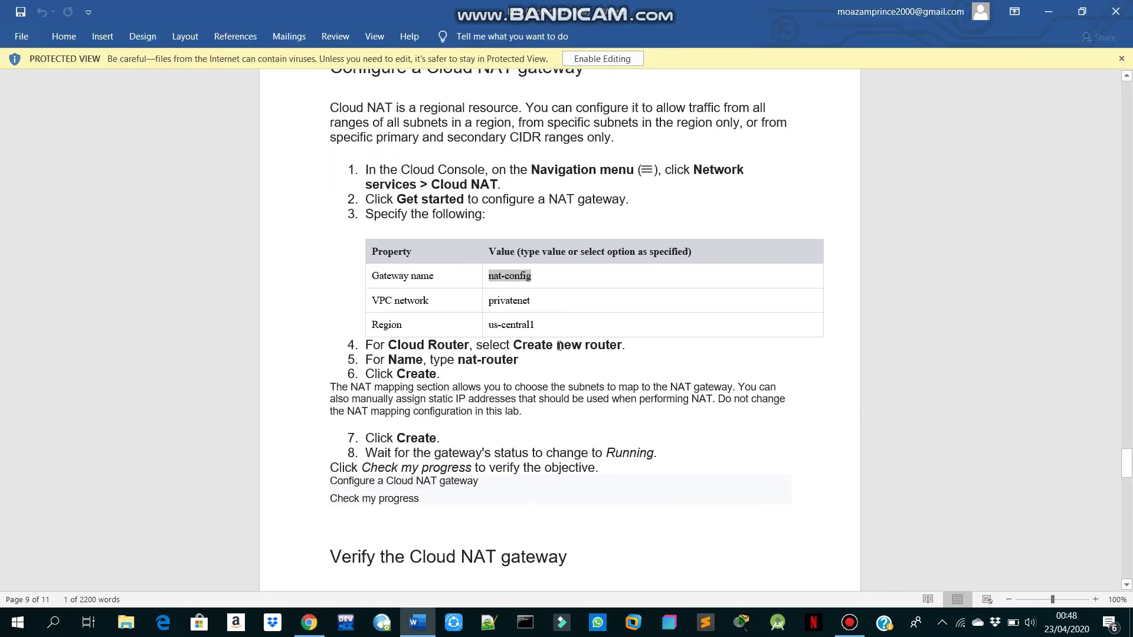
pyautogui.hotkey('alt', 'Tab')
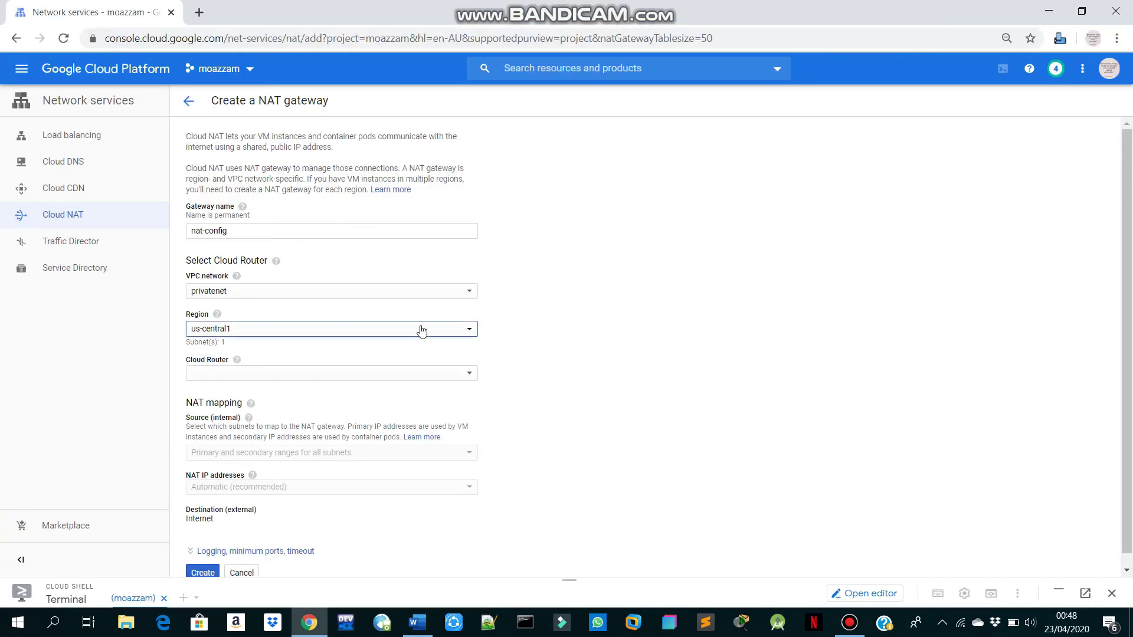
pyautogui.click(361, 374)
pyautogui.click(335, 399)
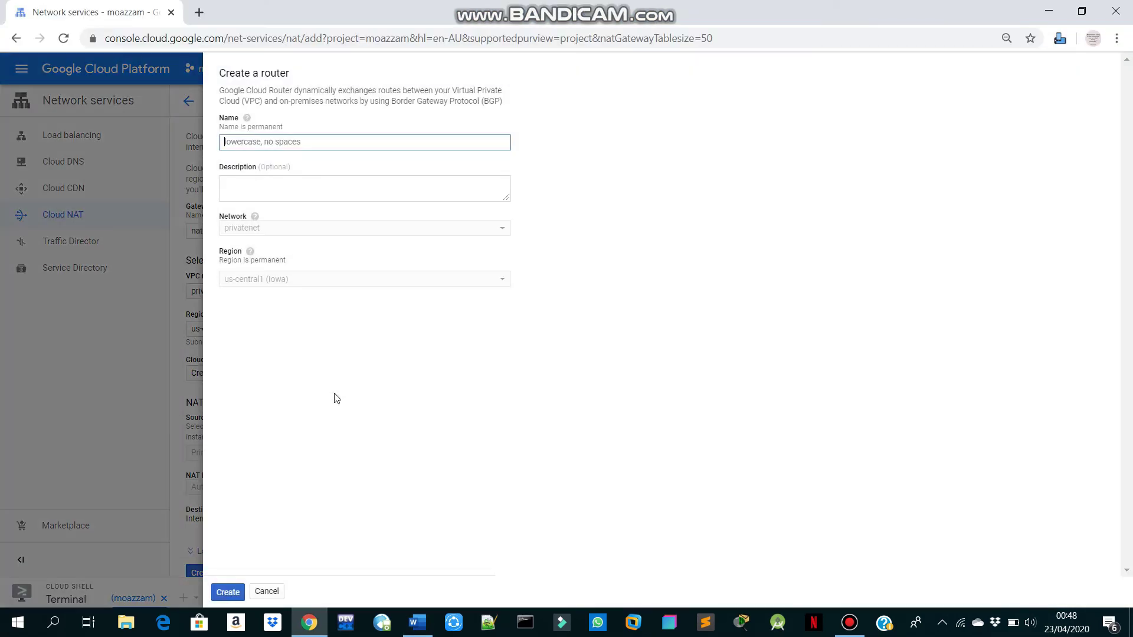
pyautogui.hotkey('alt', 'Tab')
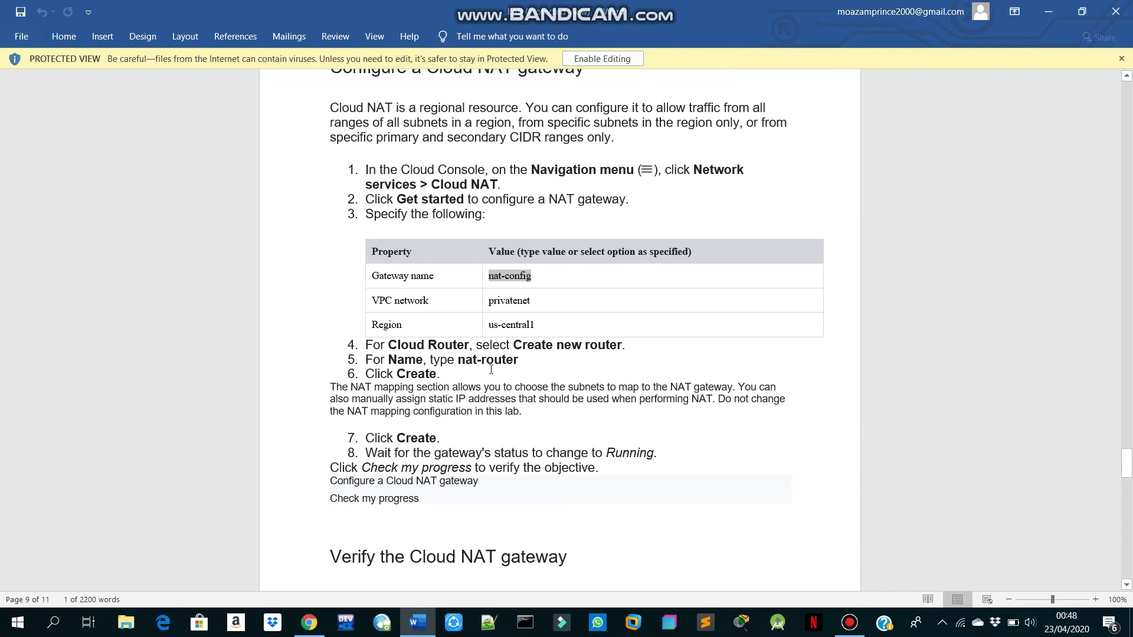
pyautogui.moveTo(519, 362); pyautogui.dragTo(458, 361)
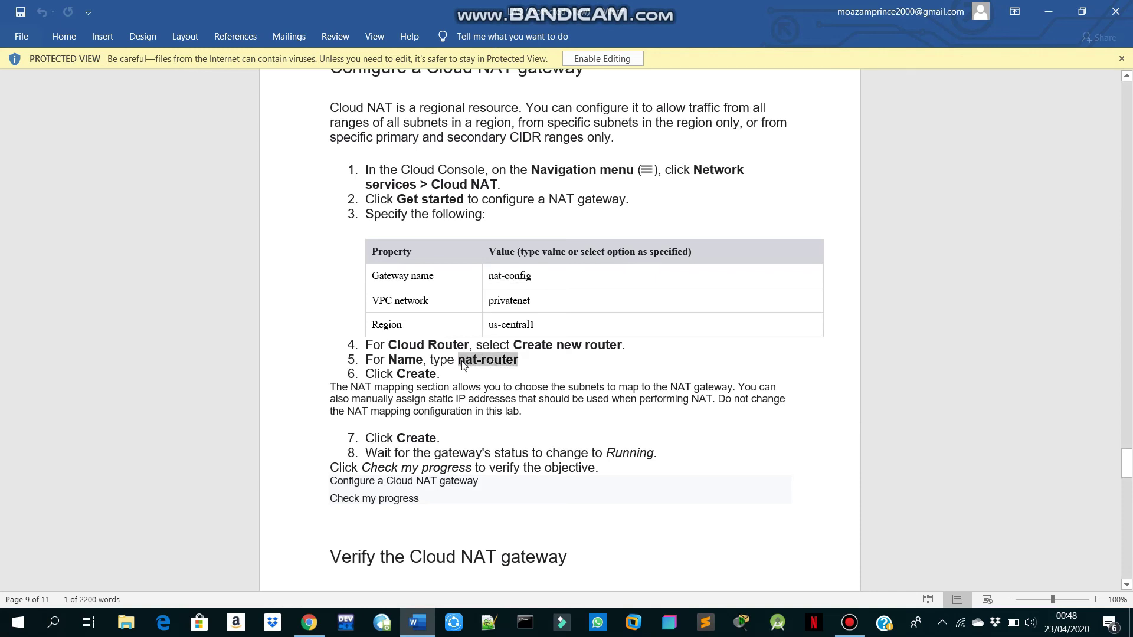
pyautogui.hotkey('ctrl', 'c')
pyautogui.hotkey('alt', 'Tab')
pyautogui.hotkey('ctrl', 'v')
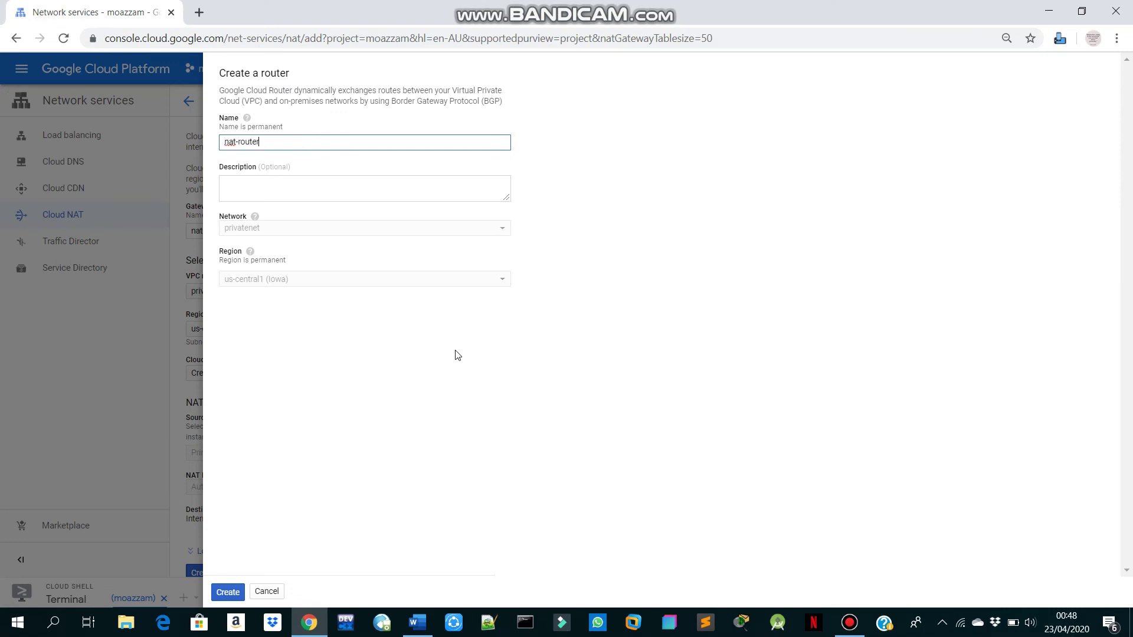
pyautogui.click(228, 594)
# Step: Check the NAT mapping note in Word and create the nat-config gateway in Chrome with its default mapping
pyautogui.hotkey('alt', 'Tab')
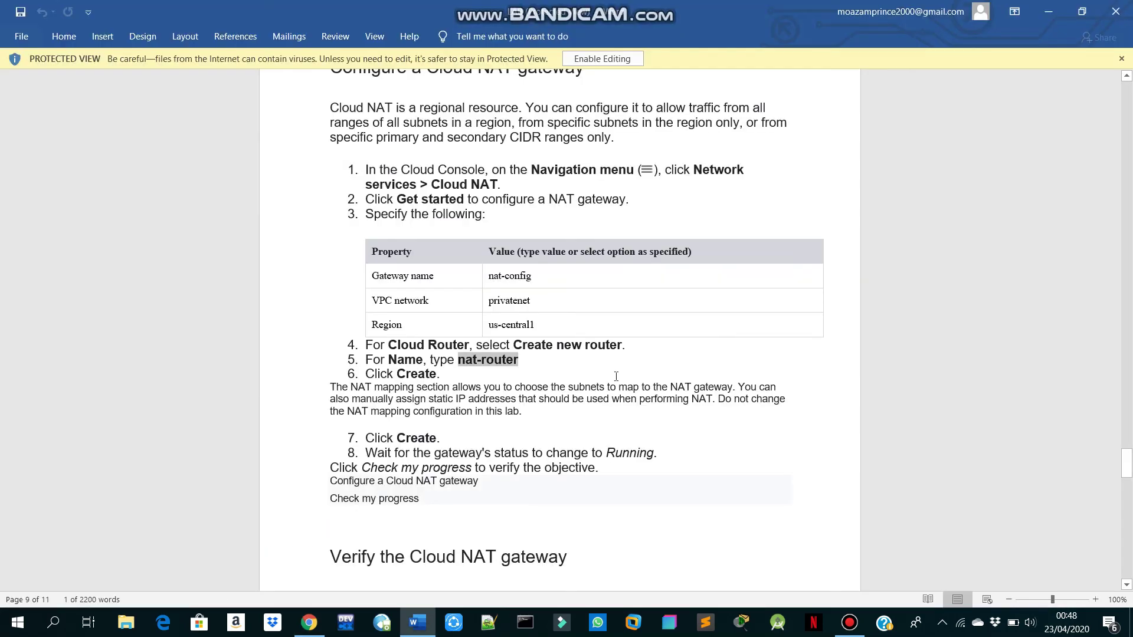
pyautogui.scroll(-2, 449, 367)
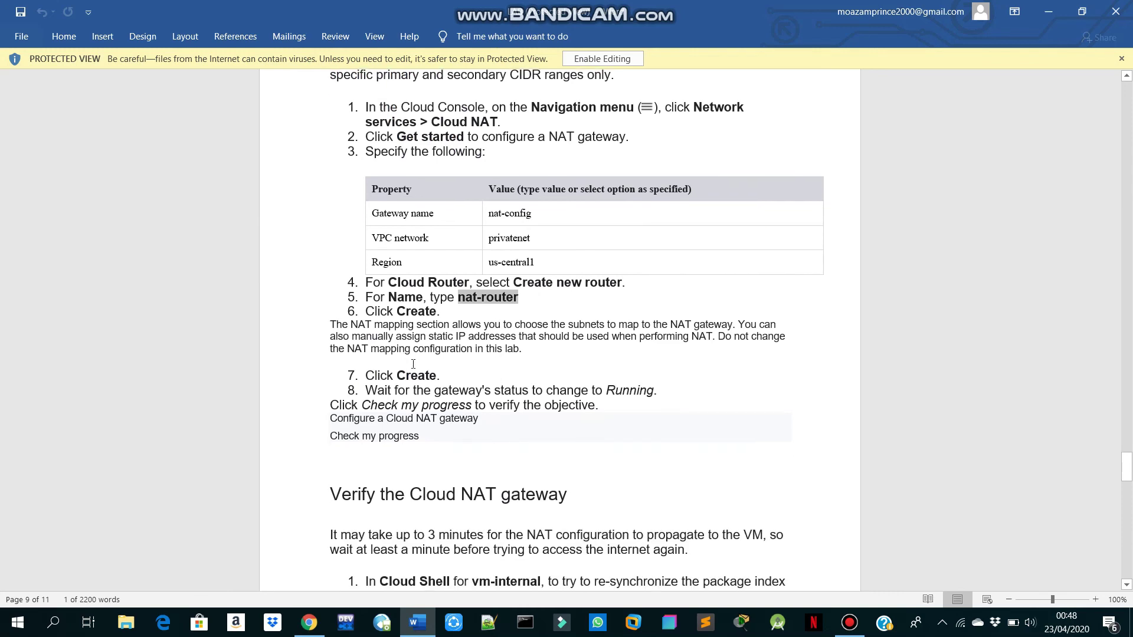
pyautogui.hotkey('alt', 'Tab')
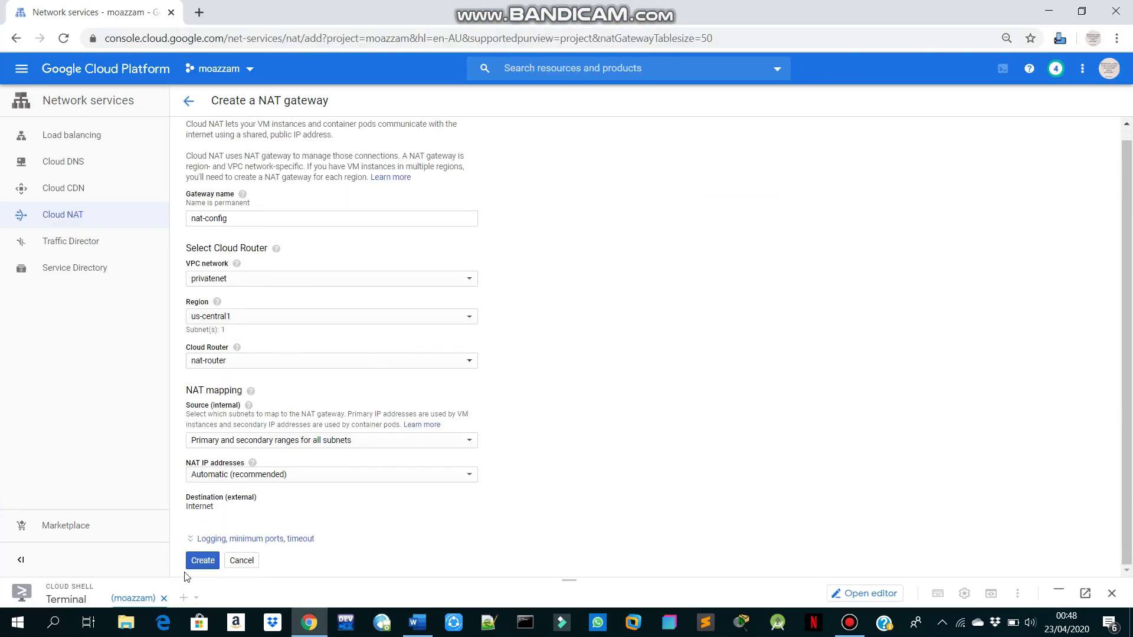
pyautogui.click(196, 560)
# Step: Read the rest of the Cloud NAT instructions in Word and copy the sudo apt-get update command from the verification section
pyautogui.hotkey('alt', 'Tab')
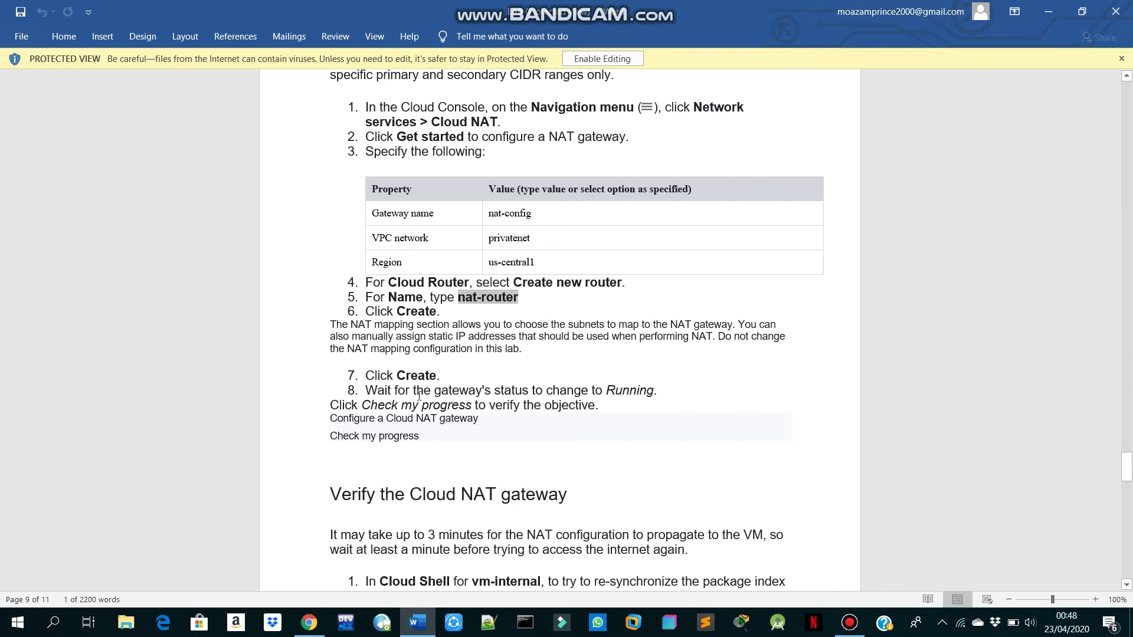
pyautogui.scroll(-2, 419, 397)
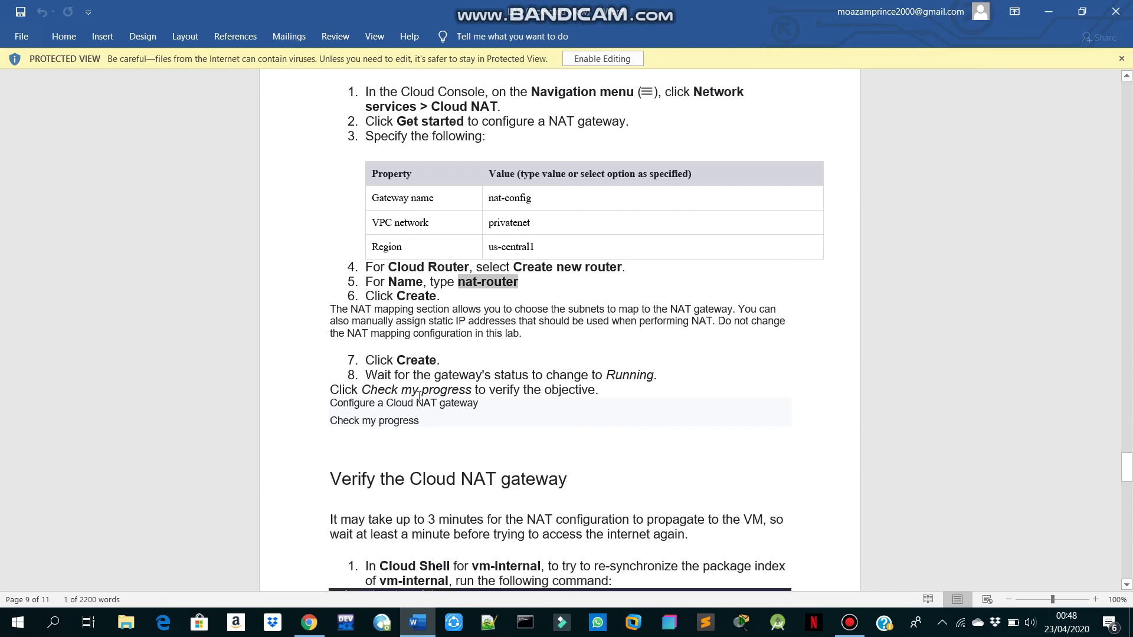
pyautogui.scroll(5, 419, 396)
pyautogui.scroll(-3, 419, 396)
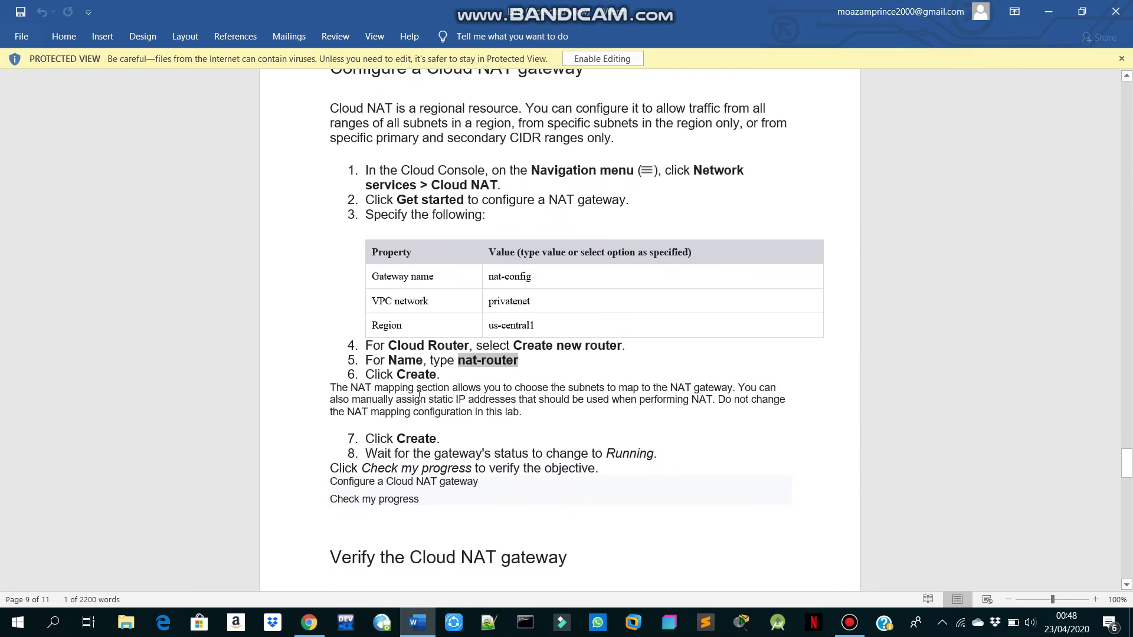
pyautogui.scroll(-8, 419, 396)
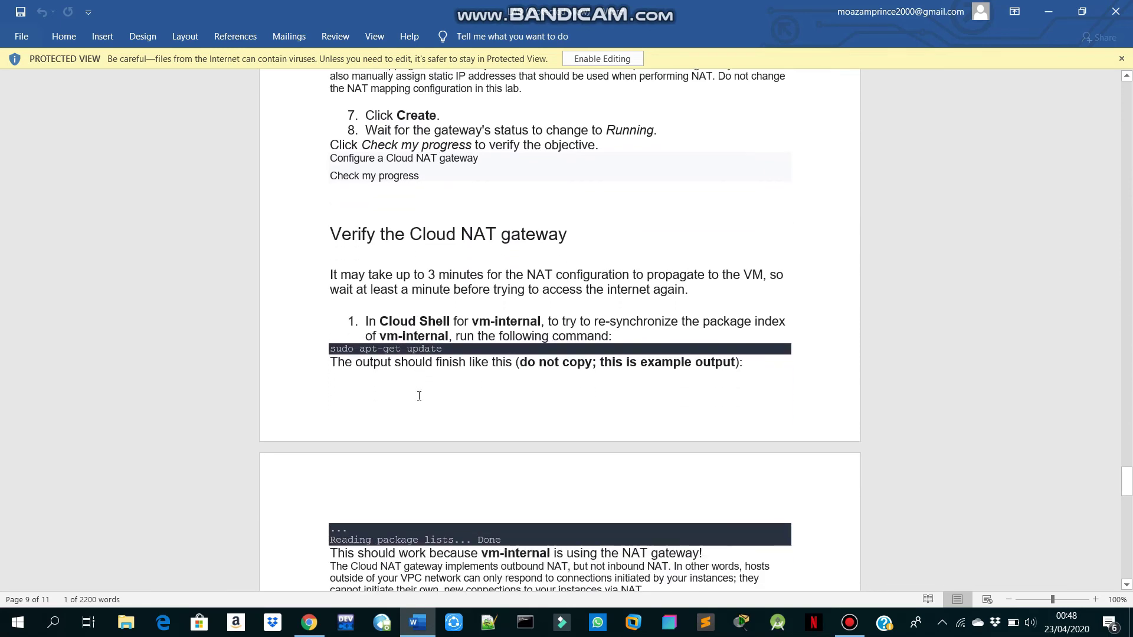
pyautogui.scroll(-2, 419, 396)
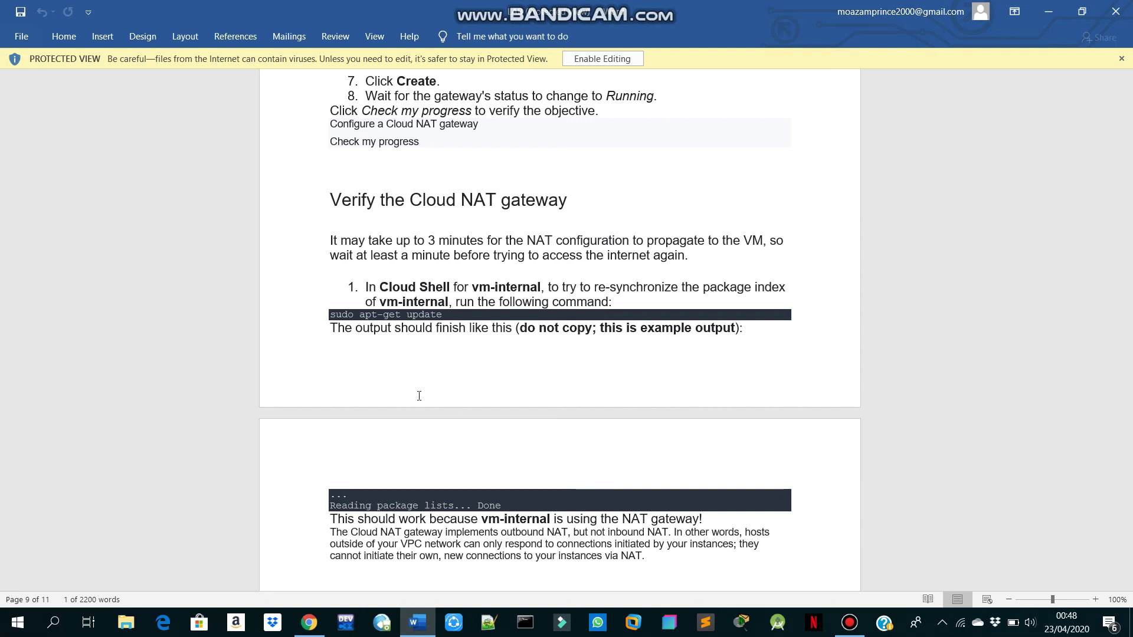
pyautogui.press('alt')
pyautogui.moveTo(464, 314); pyautogui.dragTo(321, 316)
pyautogui.hotkey('ctrl', 'c')
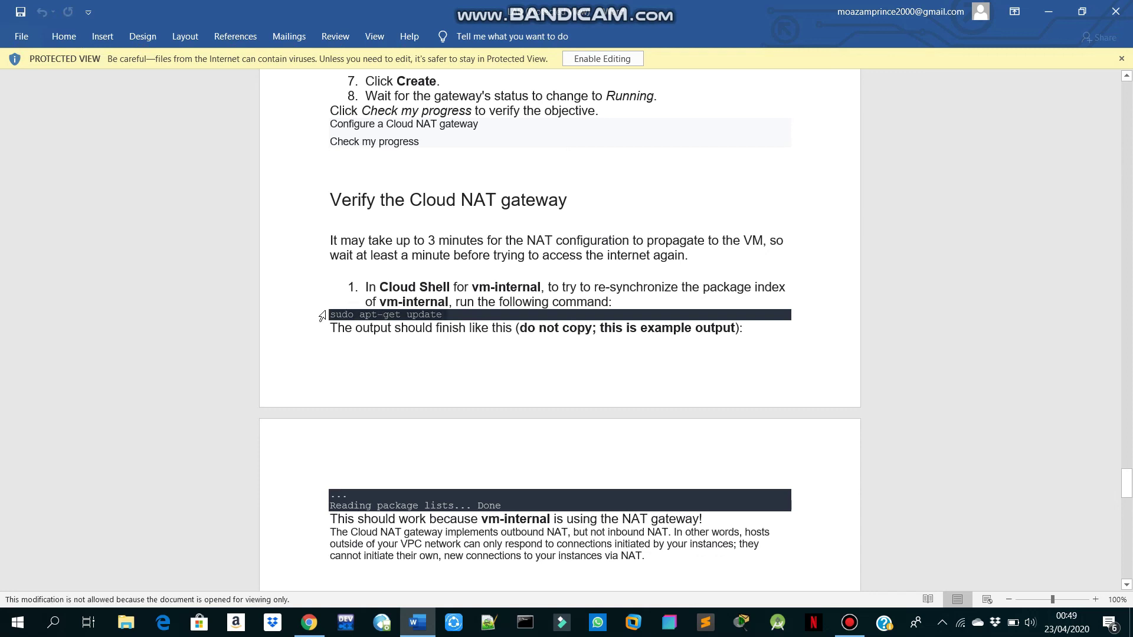
# Step: Switch to Chrome, enlarge the Cloud Shell terminal and try running sudo apt-get update on vm-internal
pyautogui.hotkey('alt', 'Tab')
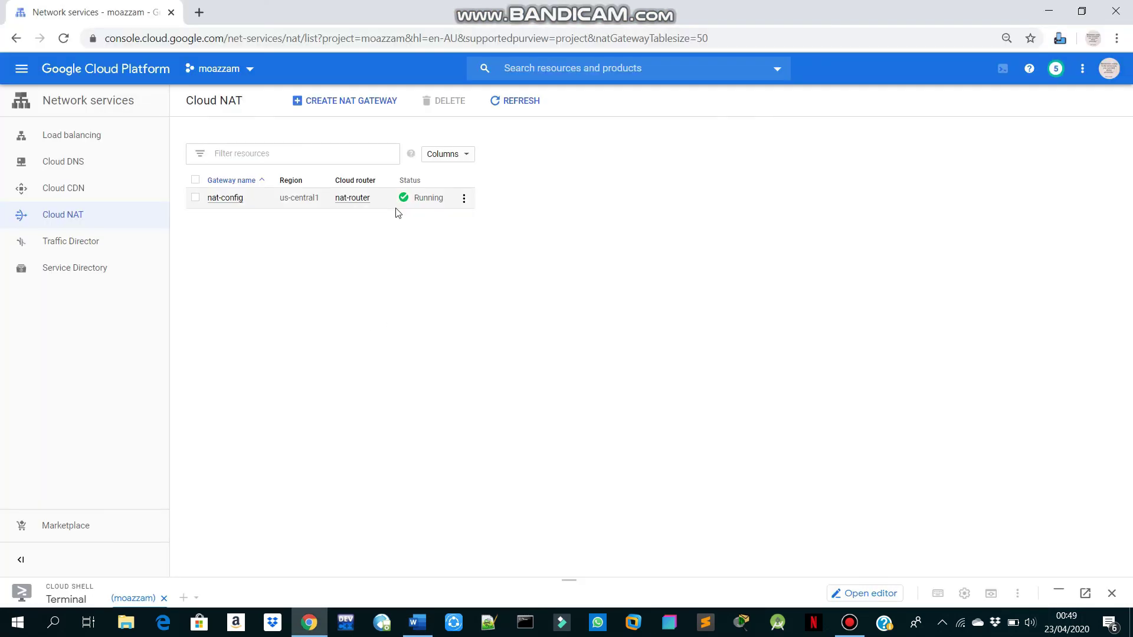
pyautogui.moveTo(580, 571); pyautogui.dragTo(536, 384)
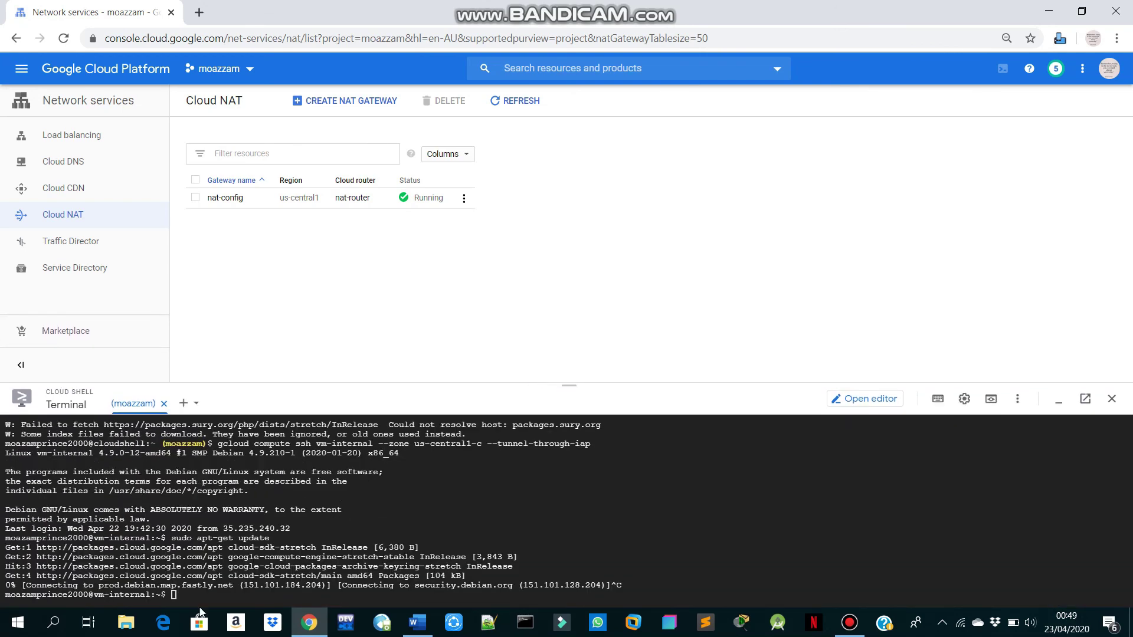
pyautogui.click(191, 594)
pyautogui.press('Up')
pyautogui.press('Return')
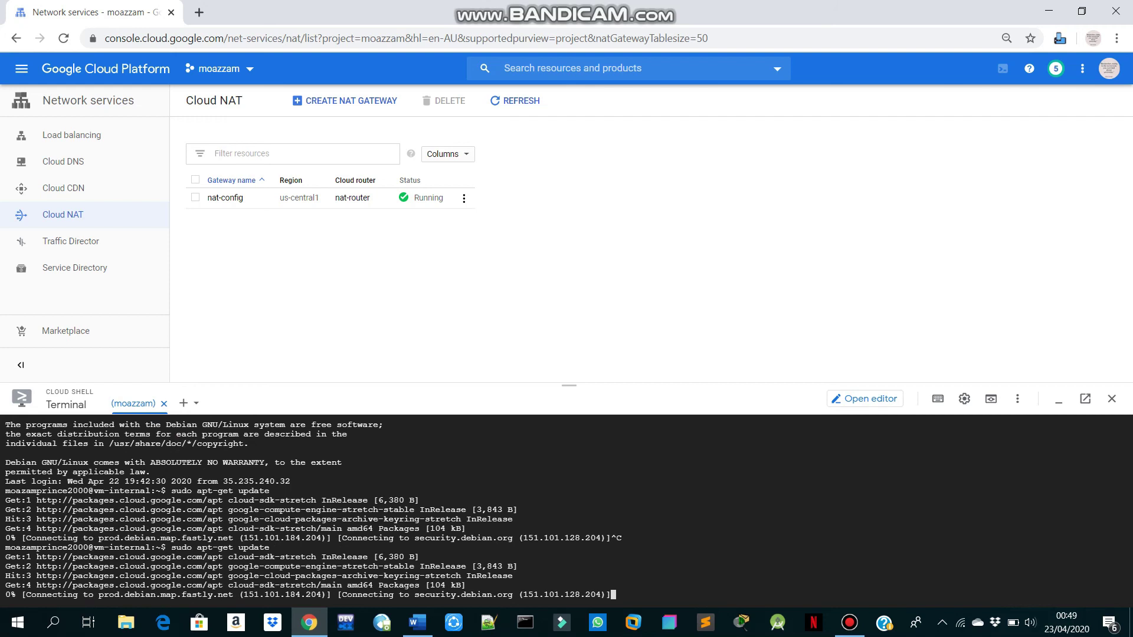
# Step: Check the example update output in Word and compare it with the terminal output in Chrome
pyautogui.hotkey('alt', 'Tab')
pyautogui.scroll(-3, 399, 438)
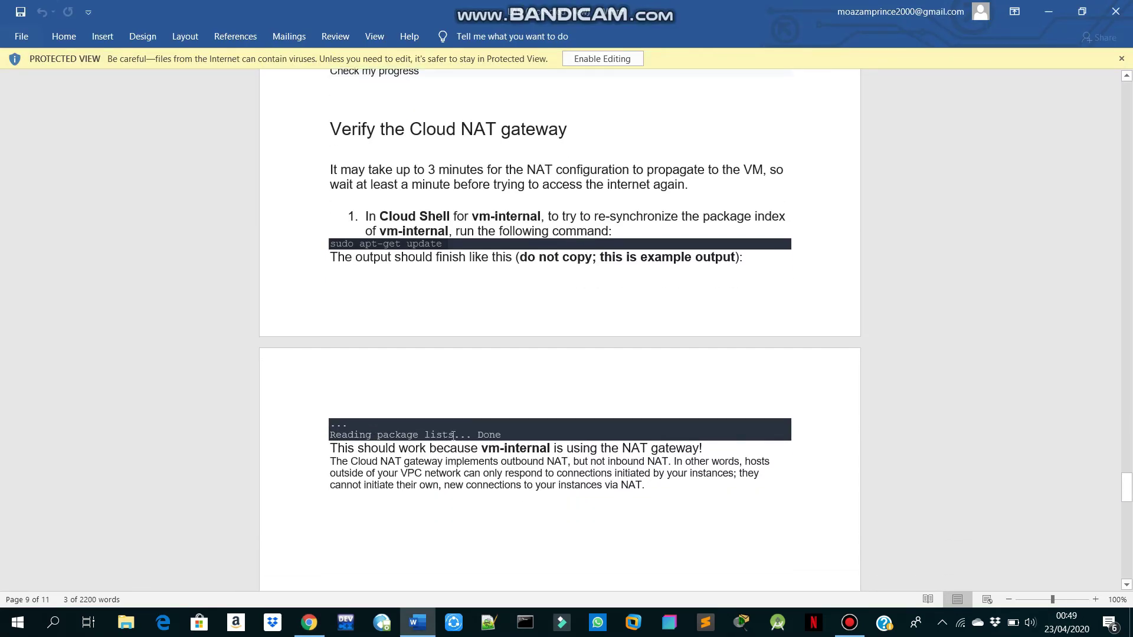
pyautogui.hotkey('alt', 'Tab')
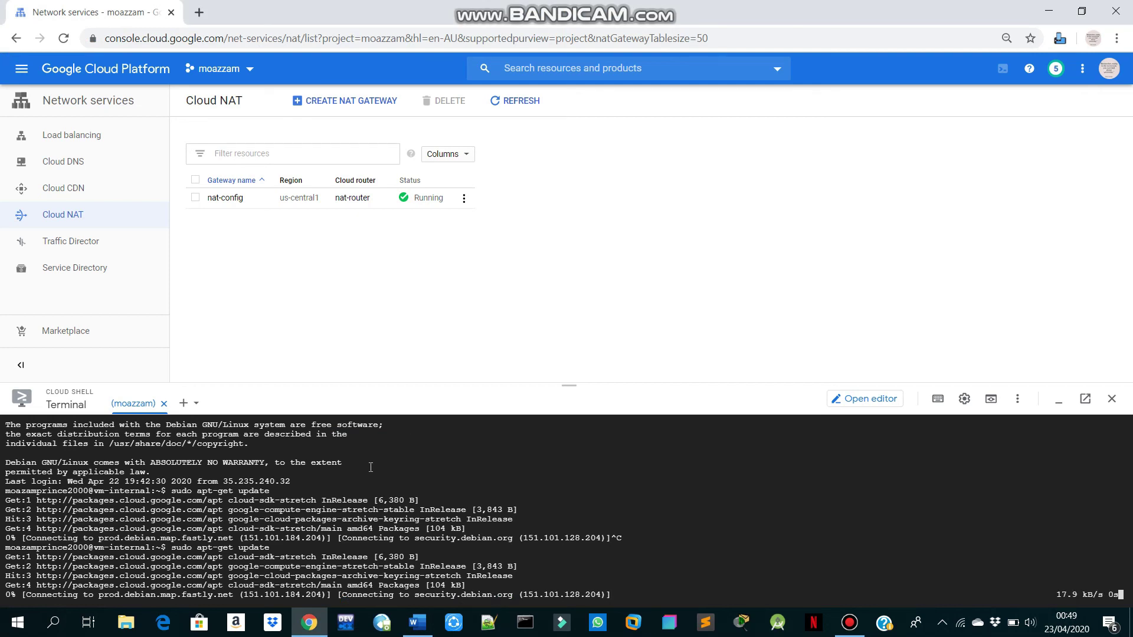
pyautogui.scroll(2, 371, 466)
pyautogui.scroll(-2, 371, 467)
pyautogui.scroll(2, 370, 467)
pyautogui.scroll(-2, 371, 467)
# Step: Interrupt the running package update and rerun sudo apt-get update on vm-internal
pyautogui.hotkey('ctrl', 'c')
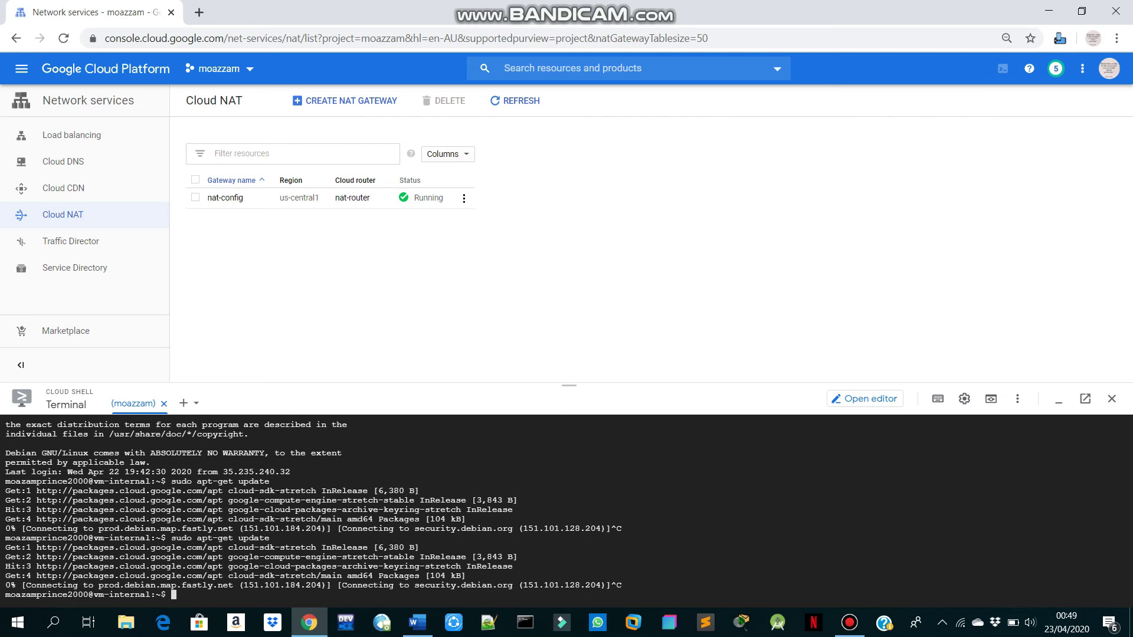
pyautogui.press('Up')
pyautogui.press('Return')
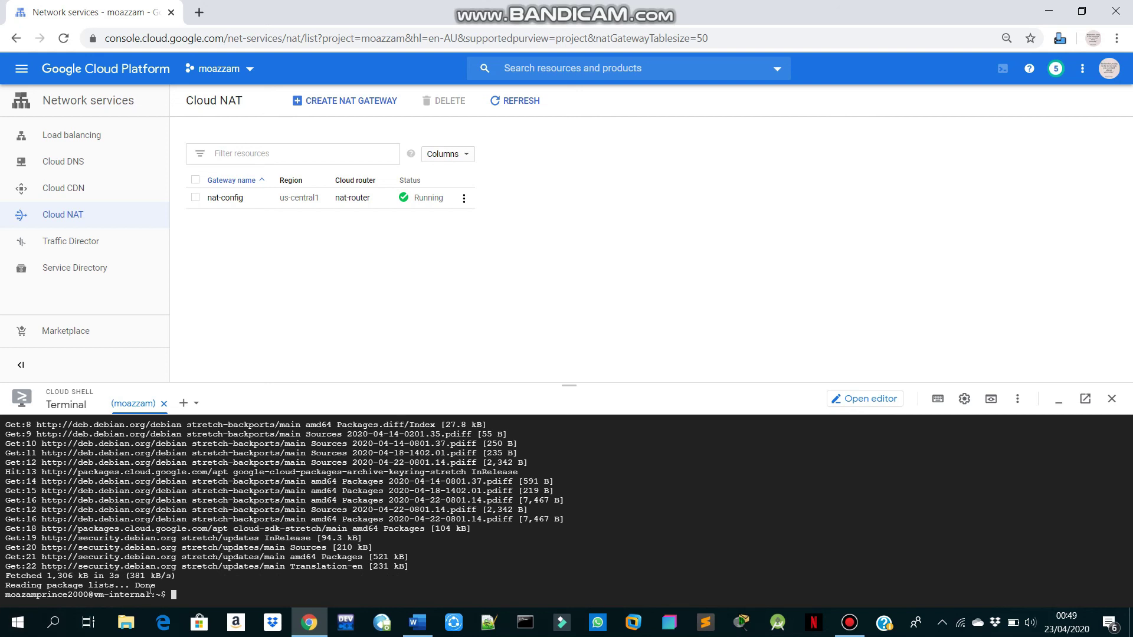
# Step: Read the note after the example output, the Task 4 Review and the End your lab sections in Word
pyautogui.hotkey('alt', 'Tab')
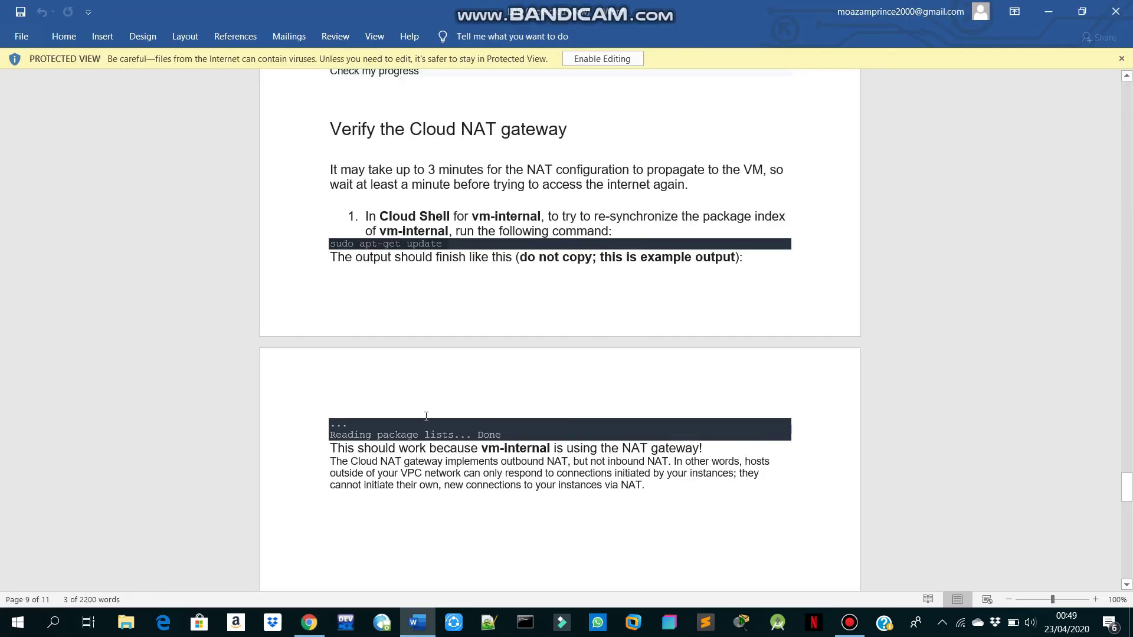
pyautogui.scroll(-3, 426, 417)
pyautogui.scroll(-10, 426, 416)
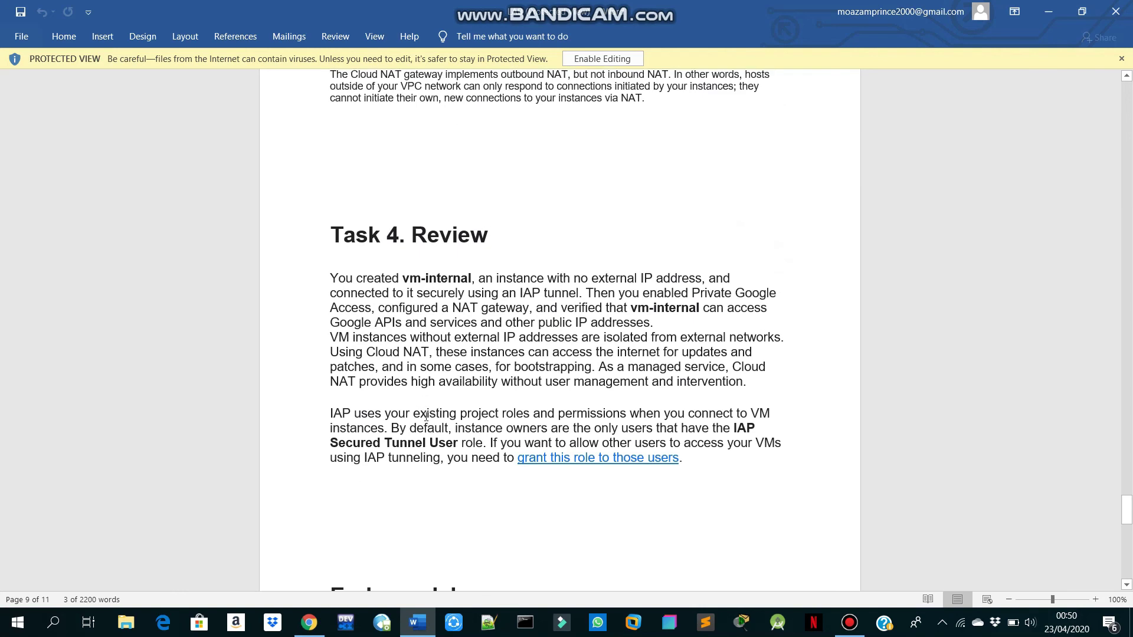
pyautogui.scroll(-3, 426, 417)
pyautogui.scroll(3, 426, 416)
pyautogui.hotkey('alt', 'Tab')
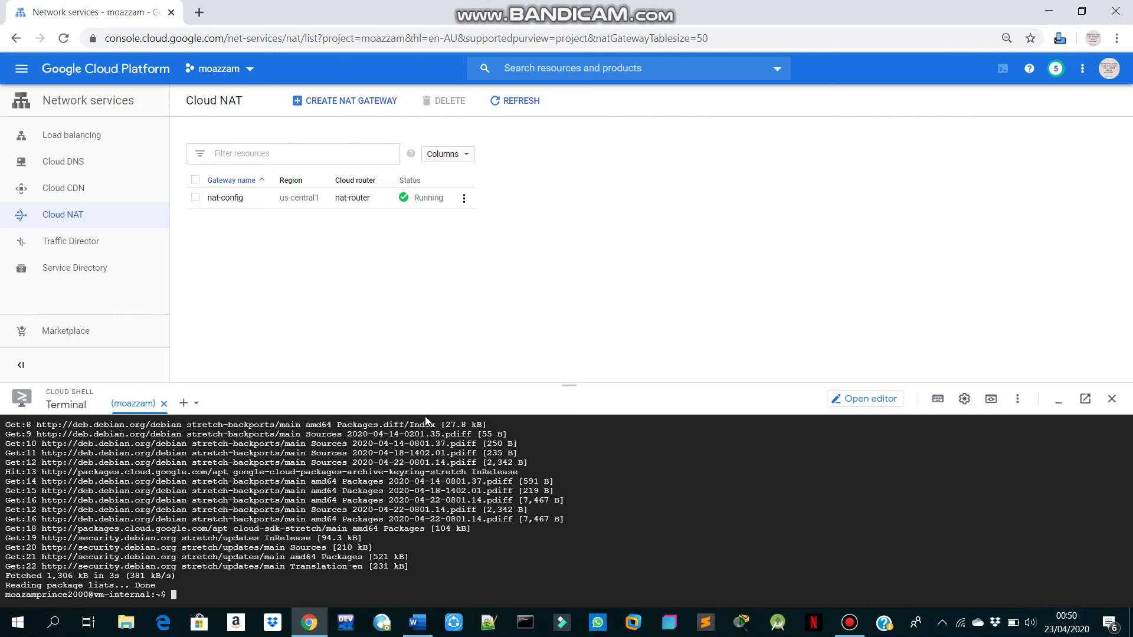
pyautogui.hotkey('alt', 'Tab')
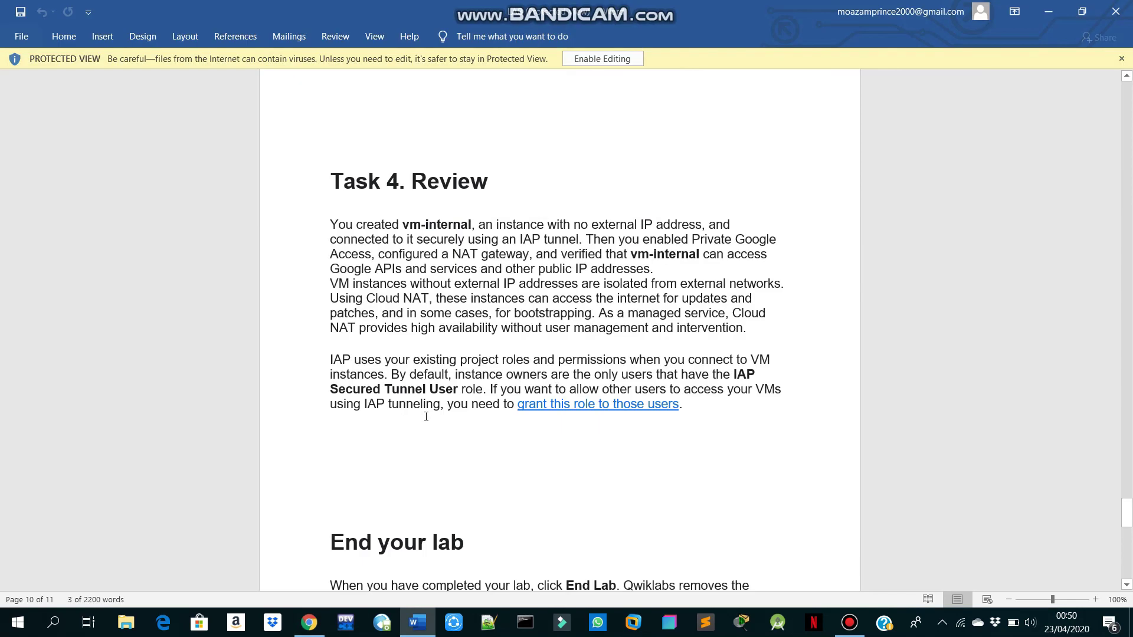
pyautogui.scroll(-2, 498, 381)
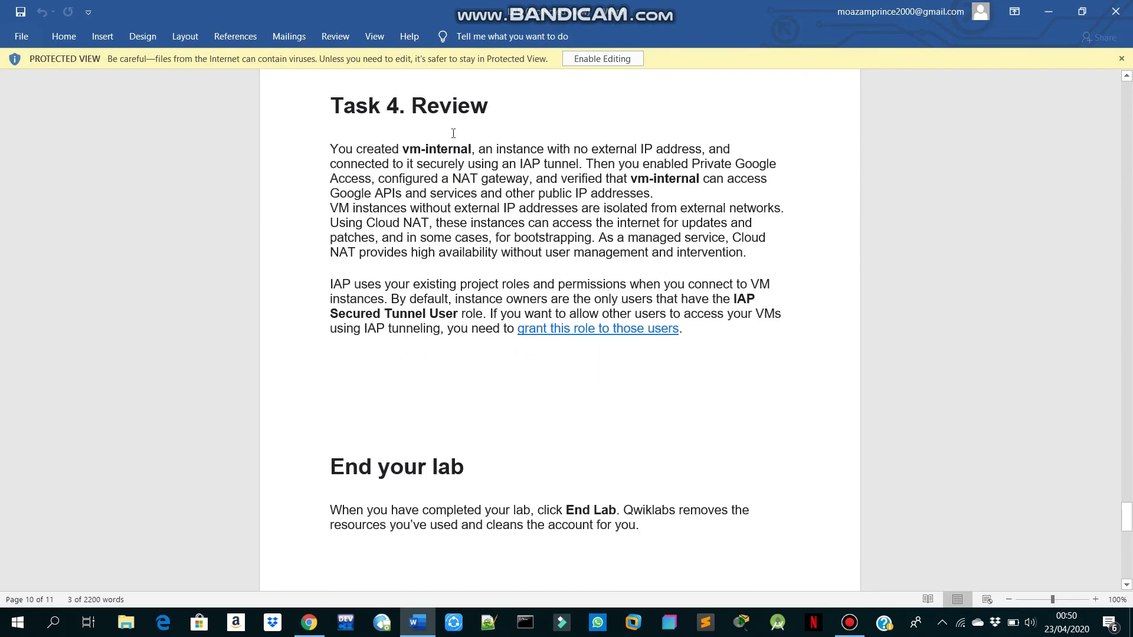
pyautogui.scroll(-6, 462, 177)
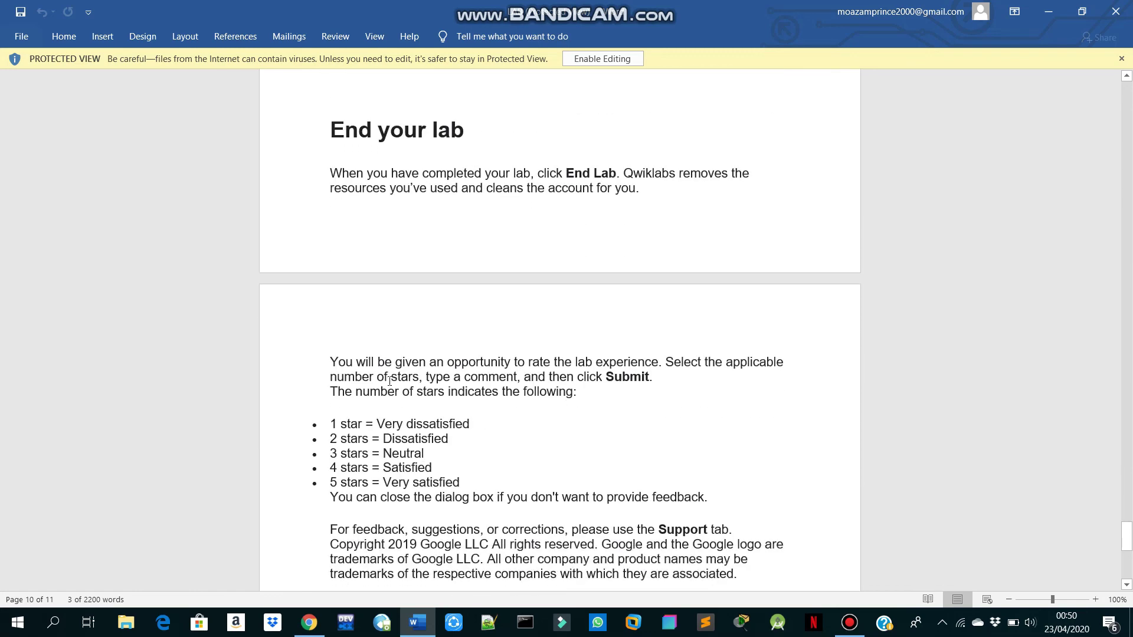
# Step: Go back to the lab title, close the Word document and shrink the Cloud Shell terminal in Chrome
pyautogui.scroll(15, 389, 380)
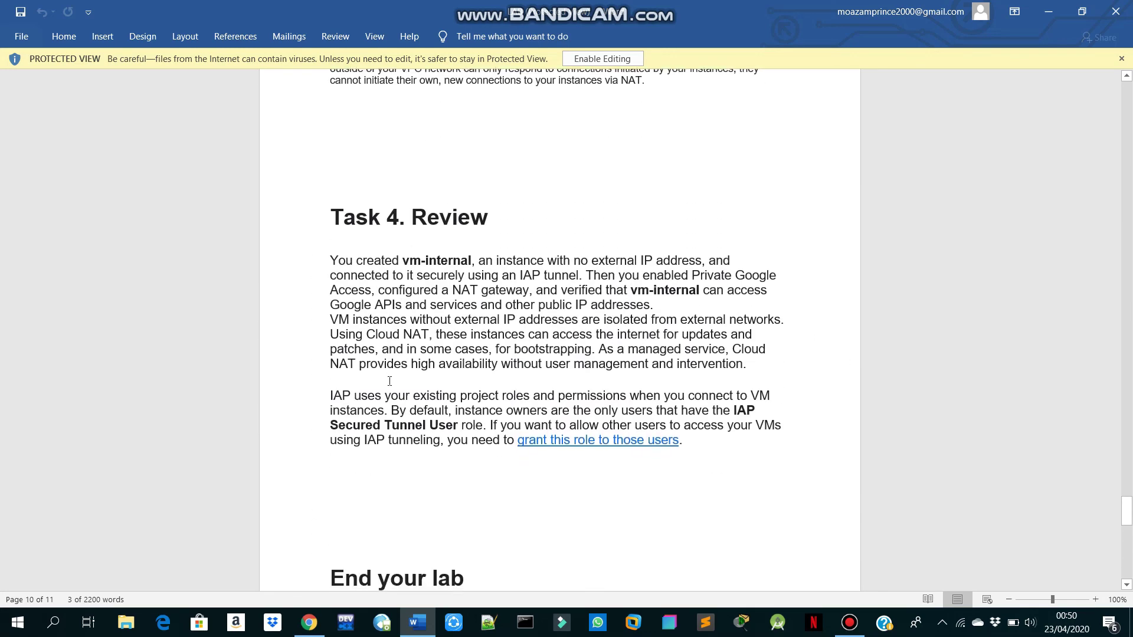
pyautogui.scroll(20, 390, 381)
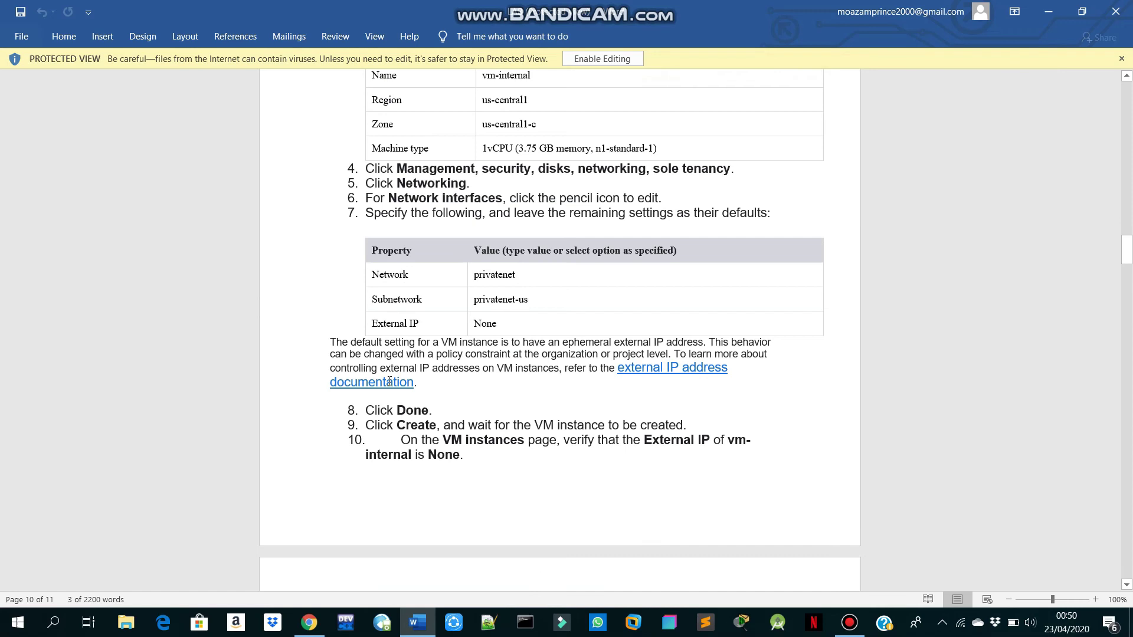
pyautogui.scroll(20, 389, 381)
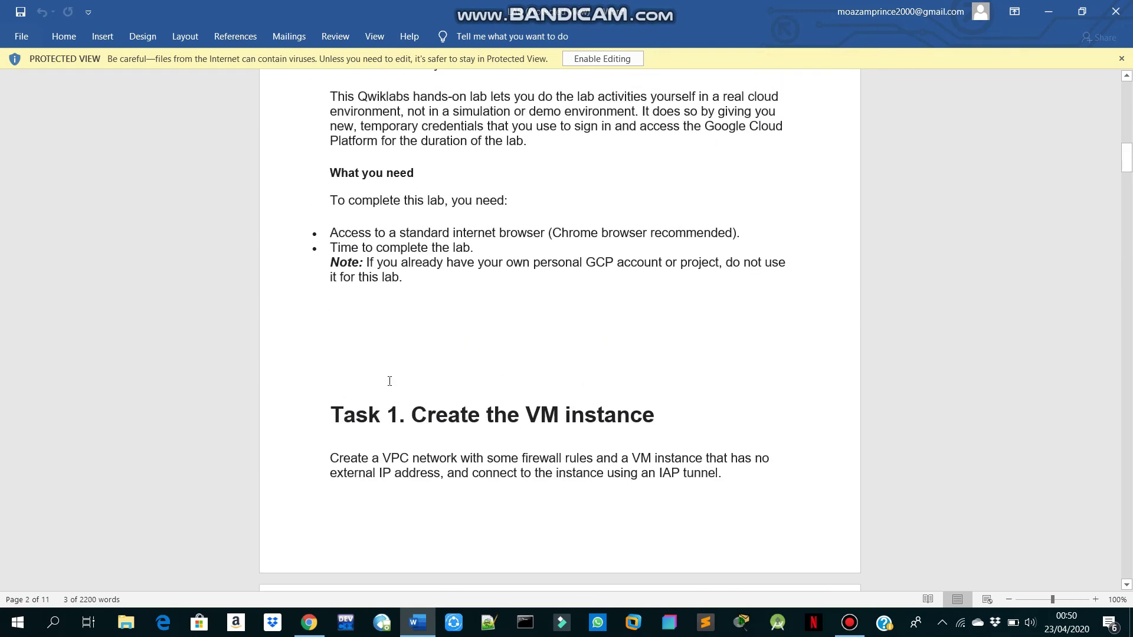
pyautogui.scroll(10, 390, 380)
pyautogui.click(390, 381)
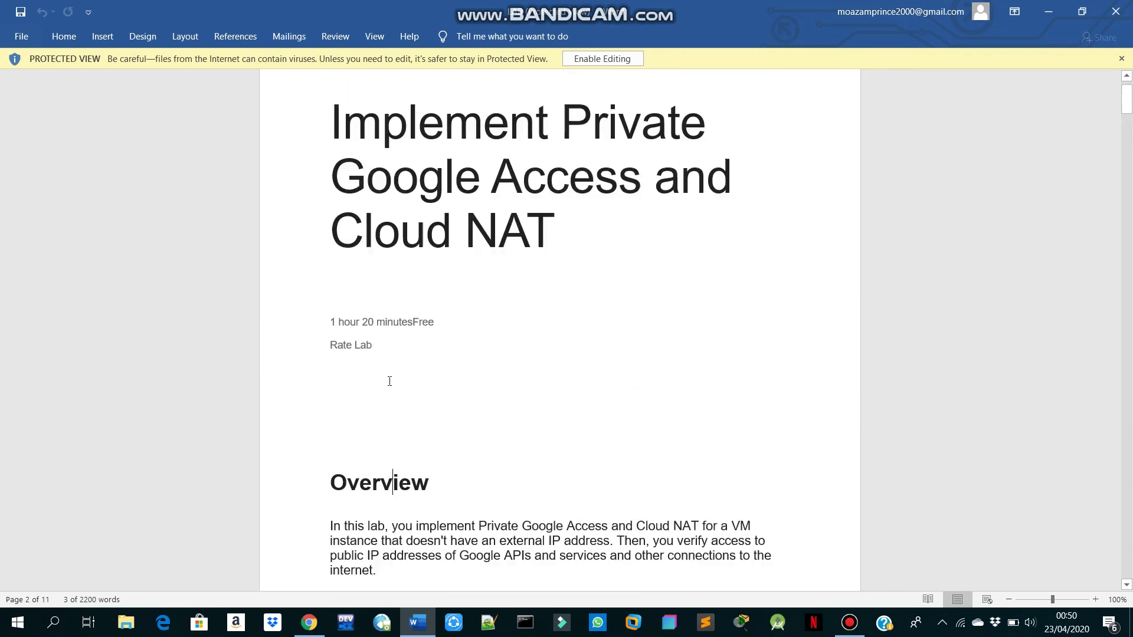
pyautogui.click(1109, 4)
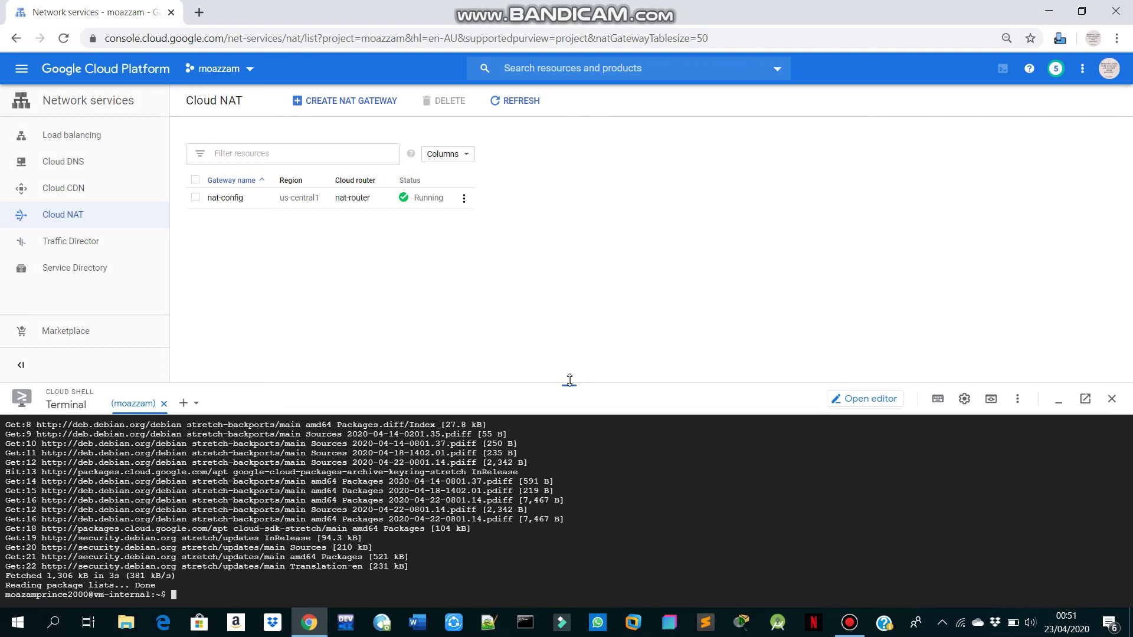
pyautogui.moveTo(569, 381); pyautogui.dragTo(546, 542)
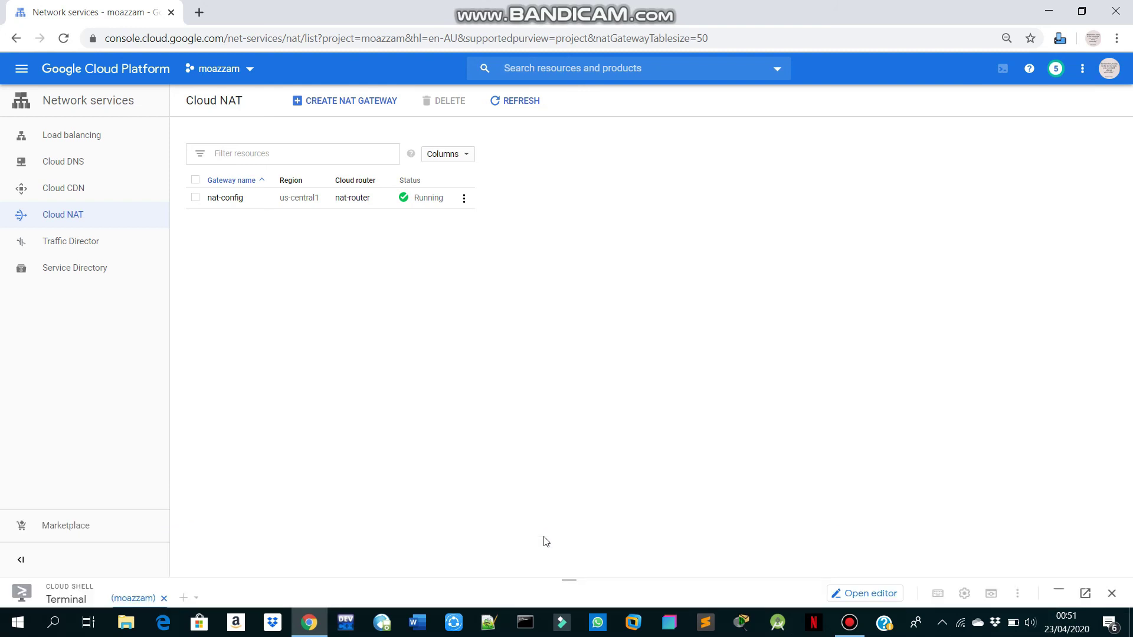
pyautogui.click(853, 623)
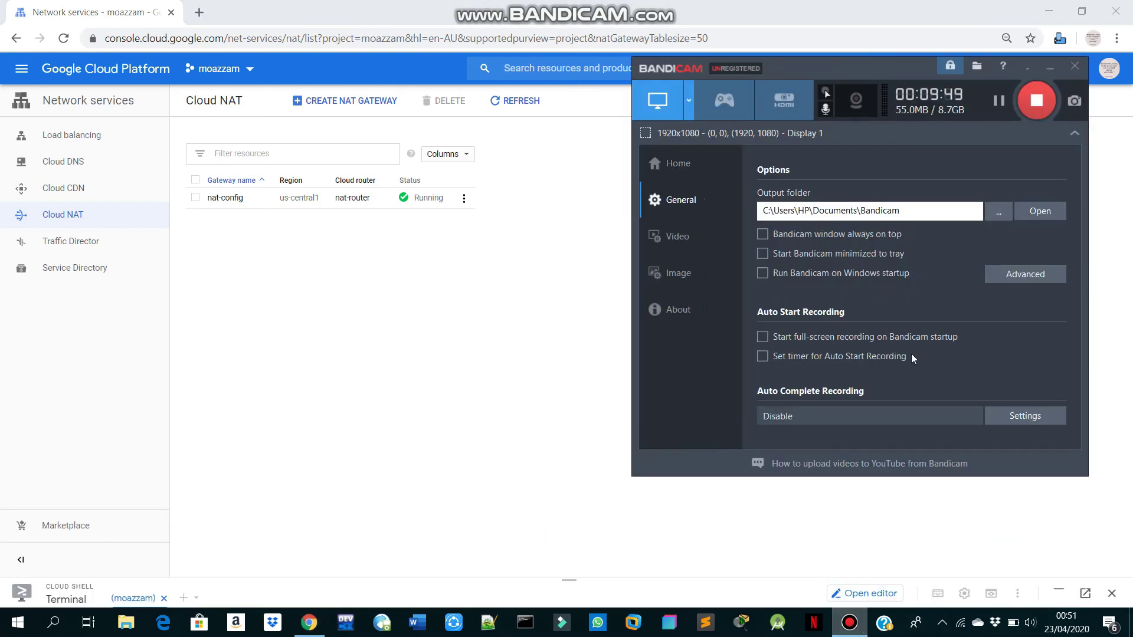